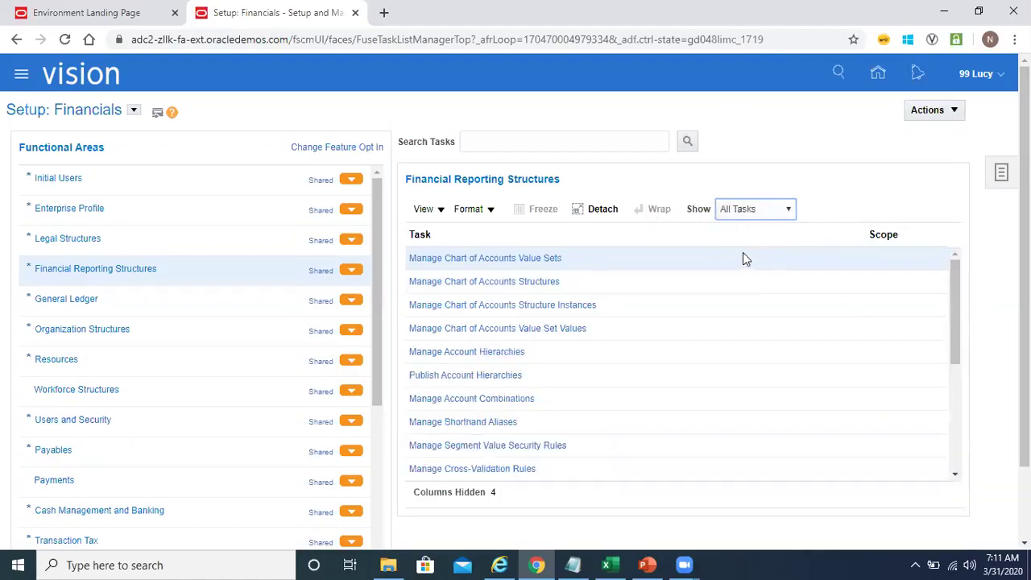
# Step: Open the Manage Chart of Accounts Value Set Values task and search for value set codes matching Division%
pyautogui.click(486, 354)
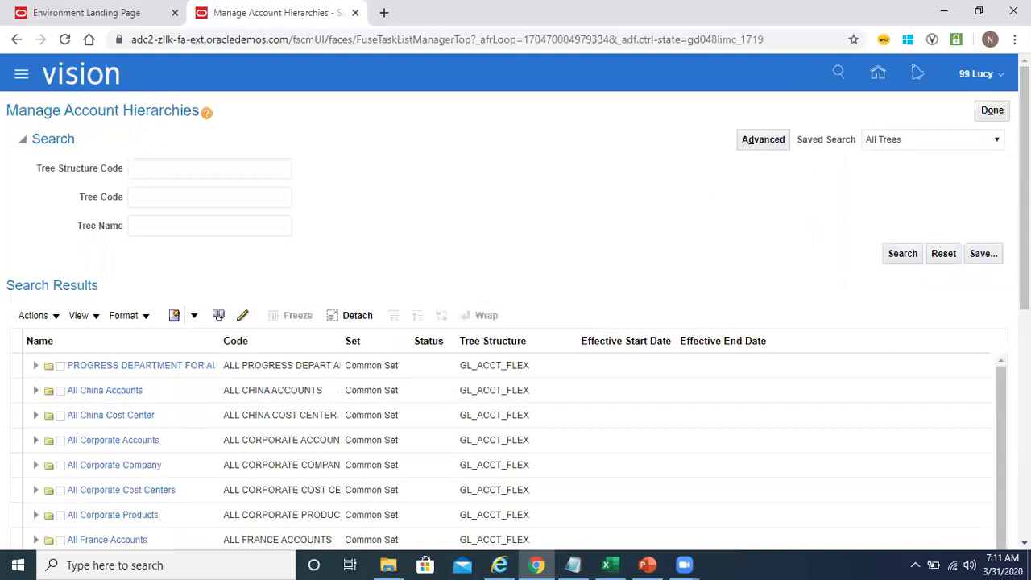
pyautogui.click(997, 113)
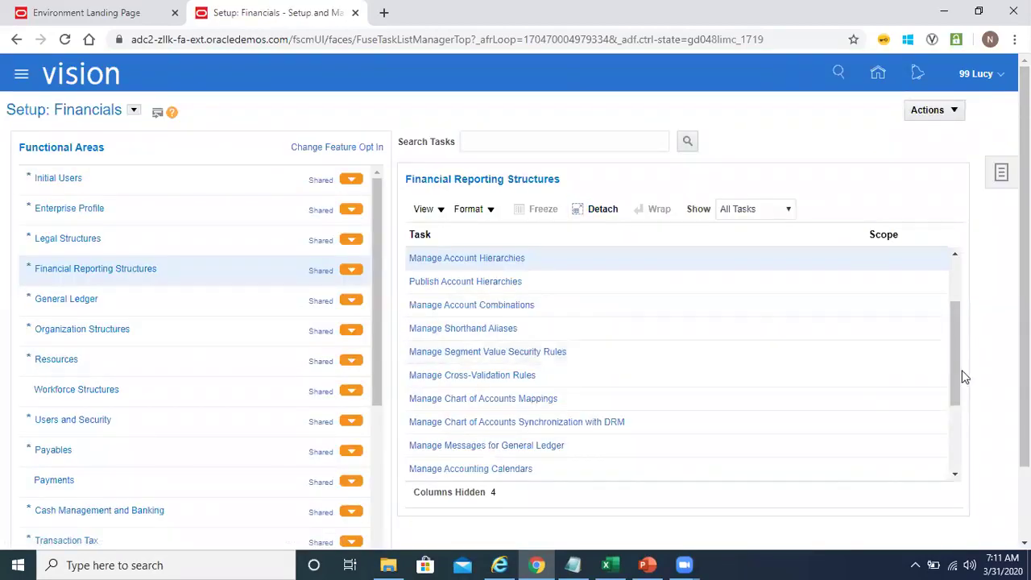
pyautogui.moveTo(960, 311); pyautogui.dragTo(958, 296)
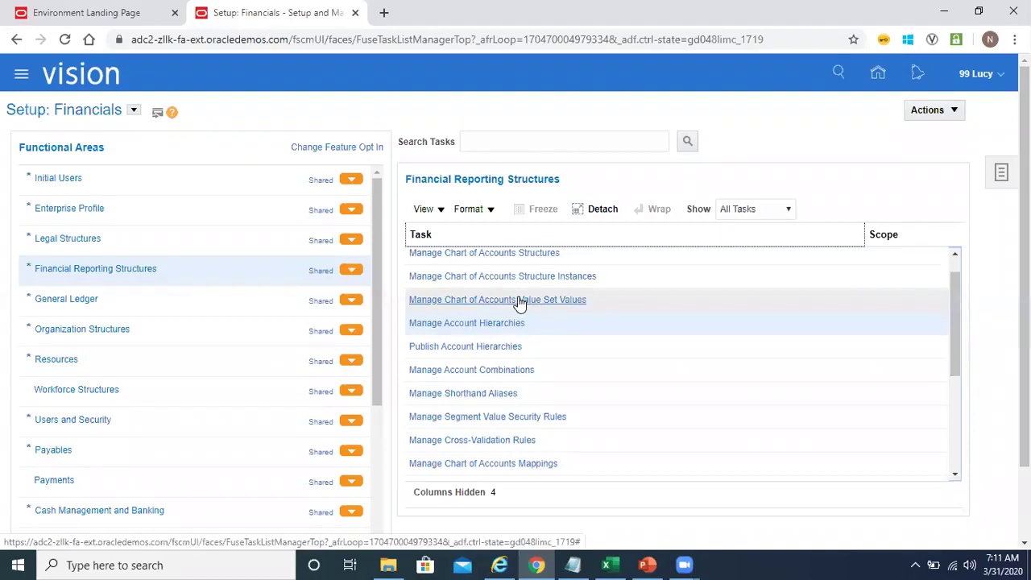
pyautogui.click(519, 302)
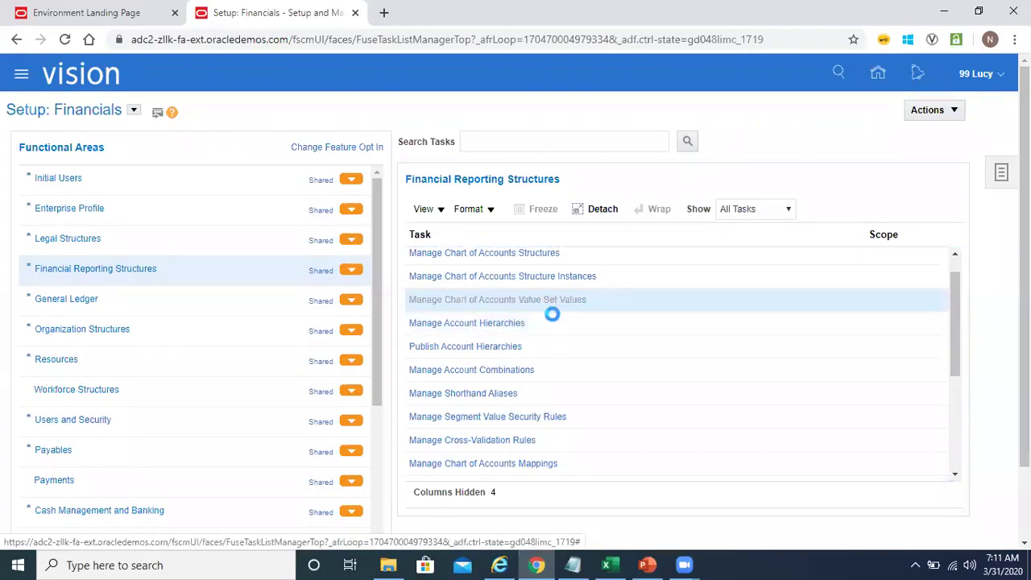
pyautogui.click(246, 185)
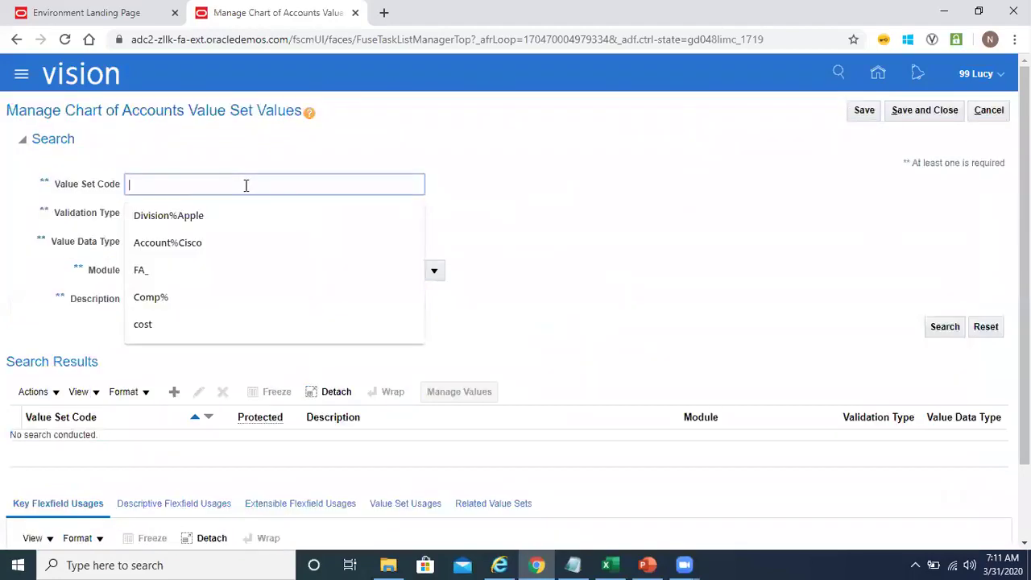
pyautogui.write('Divis')
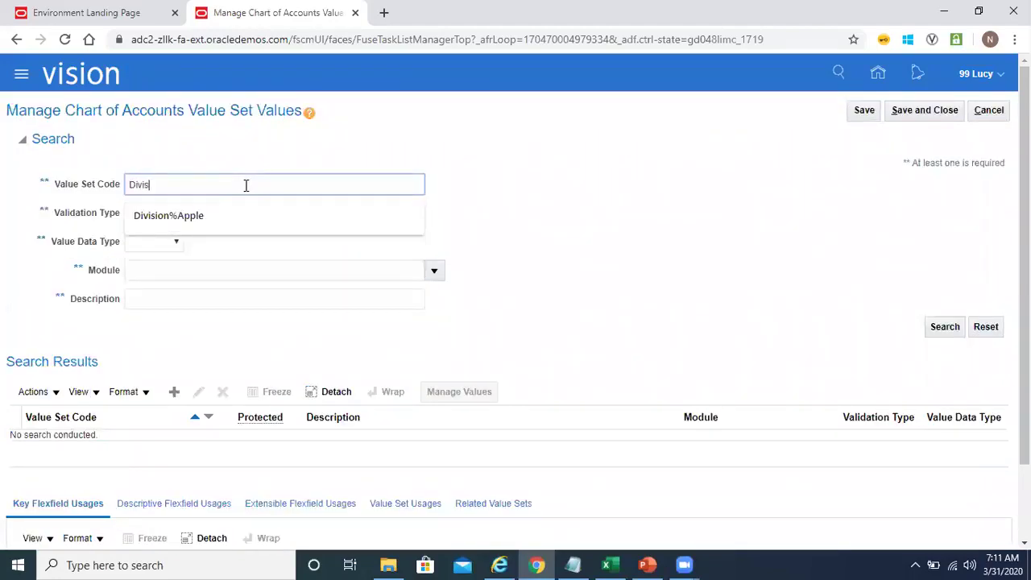
pyautogui.write('ion%')
pyautogui.press('Return')
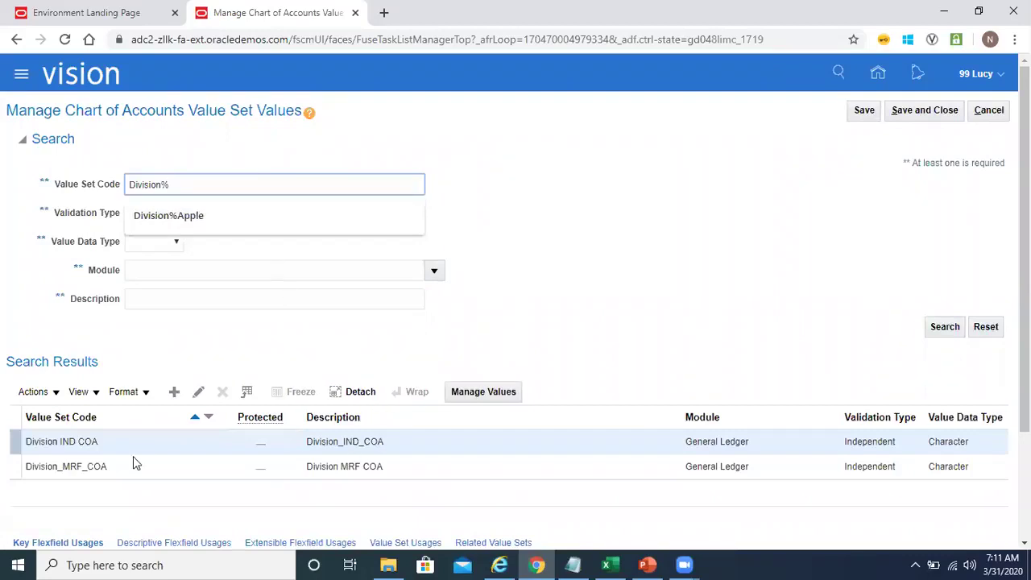
# Step: Copy the value set code Division IND COA into the Notepad notes, a few blank lines below the existing entries
pyautogui.click(100, 451)
pyautogui.moveTo(100, 450); pyautogui.dragTo(24, 442)
pyautogui.hotkey('ctrl', 'c')
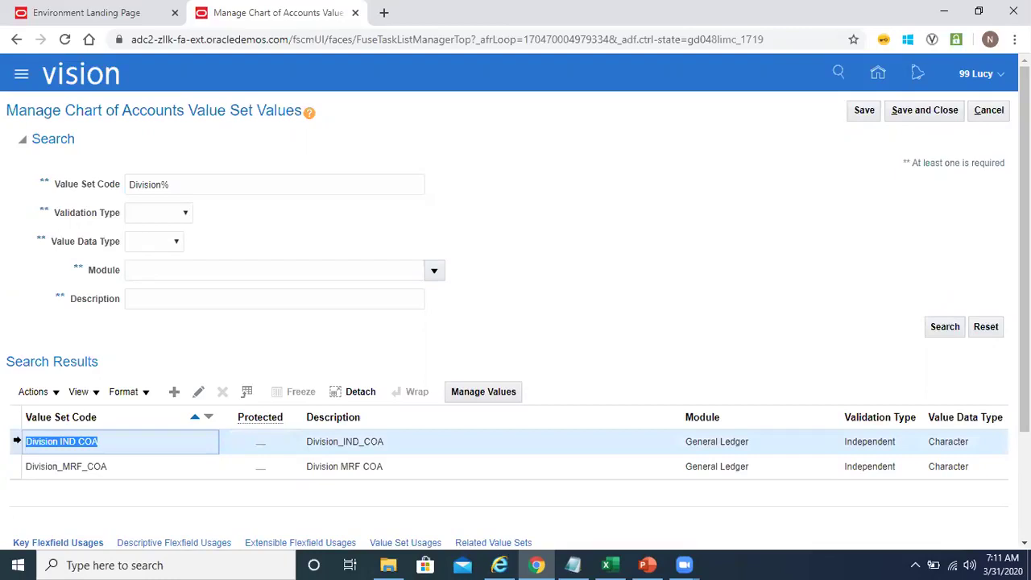
pyautogui.click(573, 563)
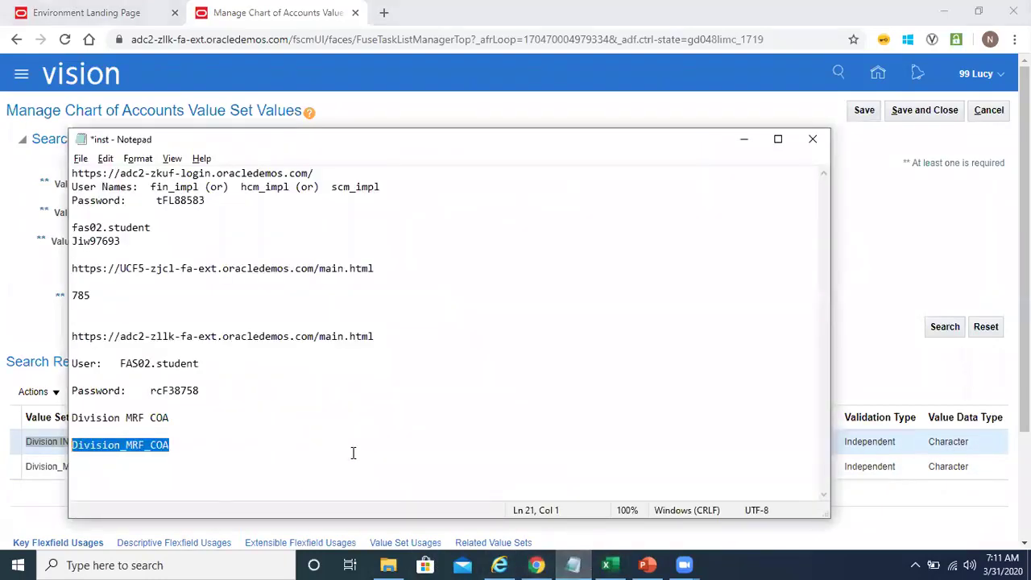
pyautogui.click(290, 452)
pyautogui.press('Return')
pyautogui.press('Return')
pyautogui.press('Return')
pyautogui.press('Return')
pyautogui.hotkey('ctrl', 'v')
pyautogui.press('Return')
# Step: Copy the description Division_IND_COA of the same value set into the Notepad notes below its code
pyautogui.hotkey('alt', 'Tab')
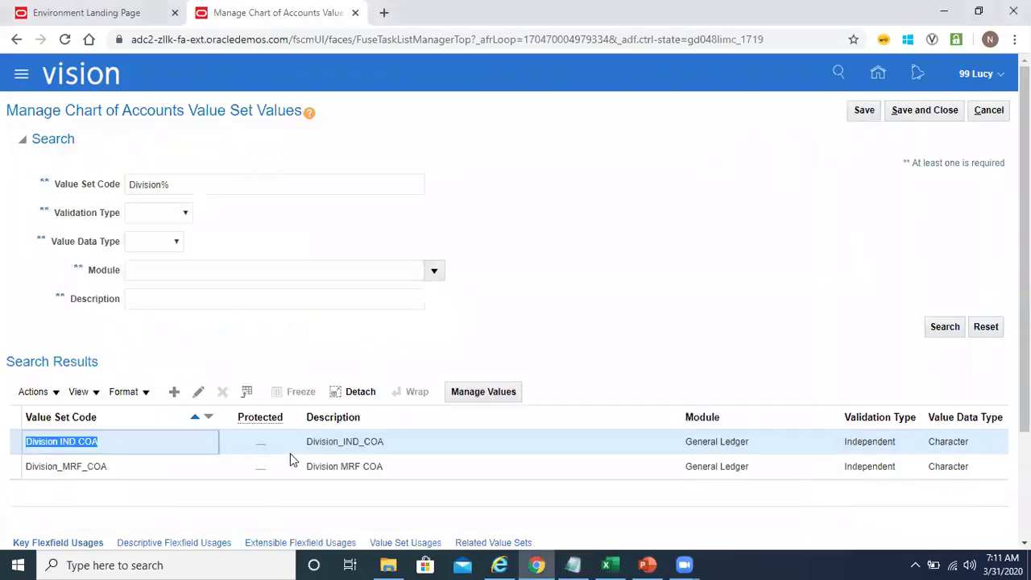
pyautogui.click(387, 448)
pyautogui.moveTo(377, 441); pyautogui.dragTo(306, 444)
pyautogui.hotkey('ctrl', 'c')
pyautogui.hotkey('alt', 'Tab')
pyautogui.press('Return')
pyautogui.hotkey('ctrl', 'v')
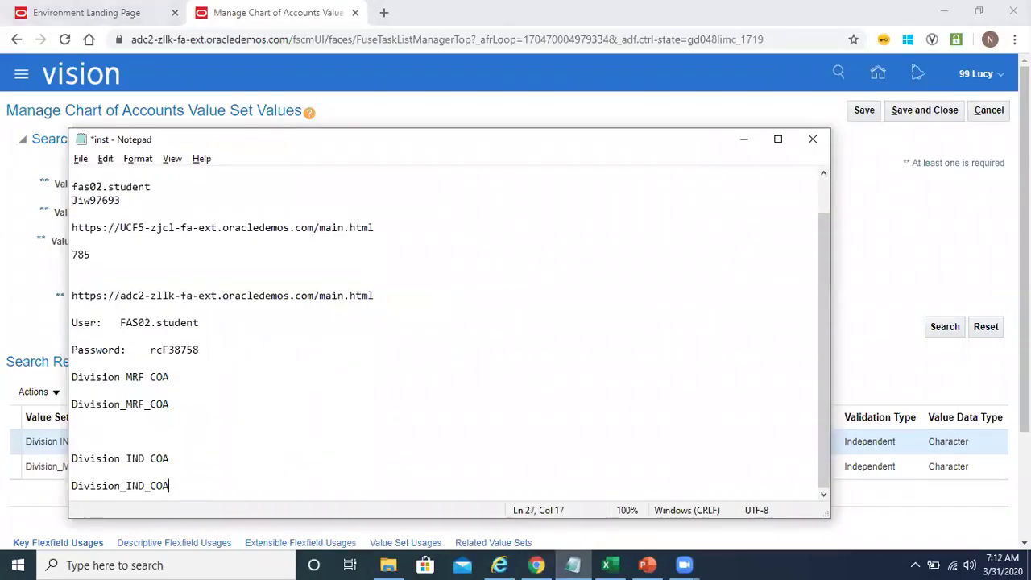
# Step: Return to the browser, leave the value set page and start creating a new tree in Manage Account Hierarchies
pyautogui.hotkey('alt', 'Tab')
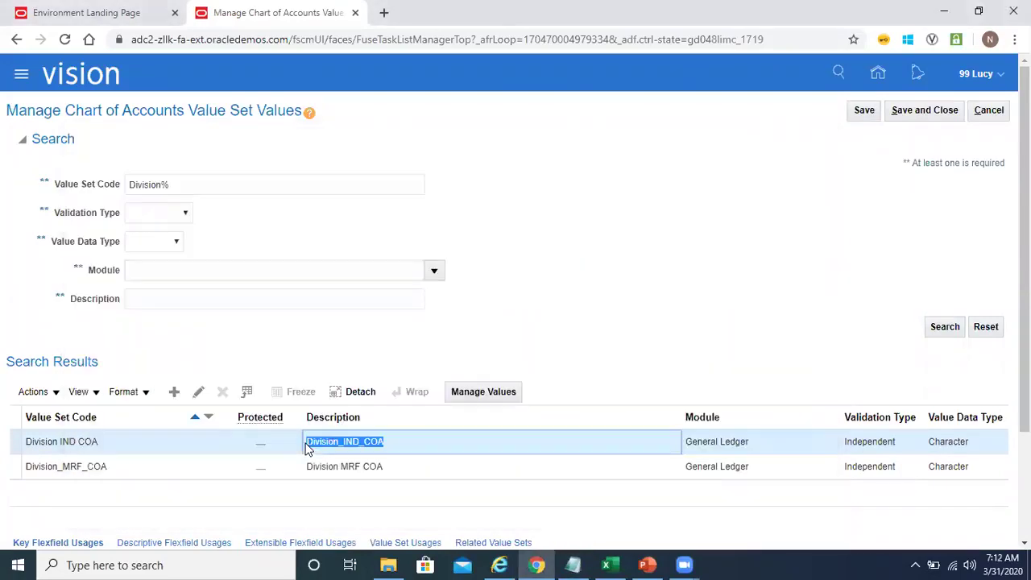
pyautogui.click(996, 114)
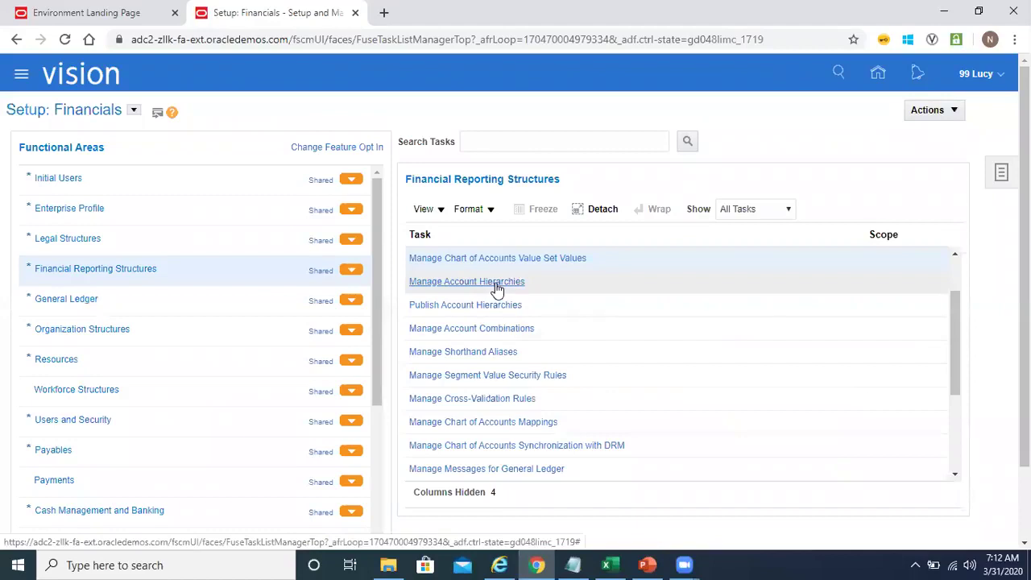
pyautogui.click(496, 286)
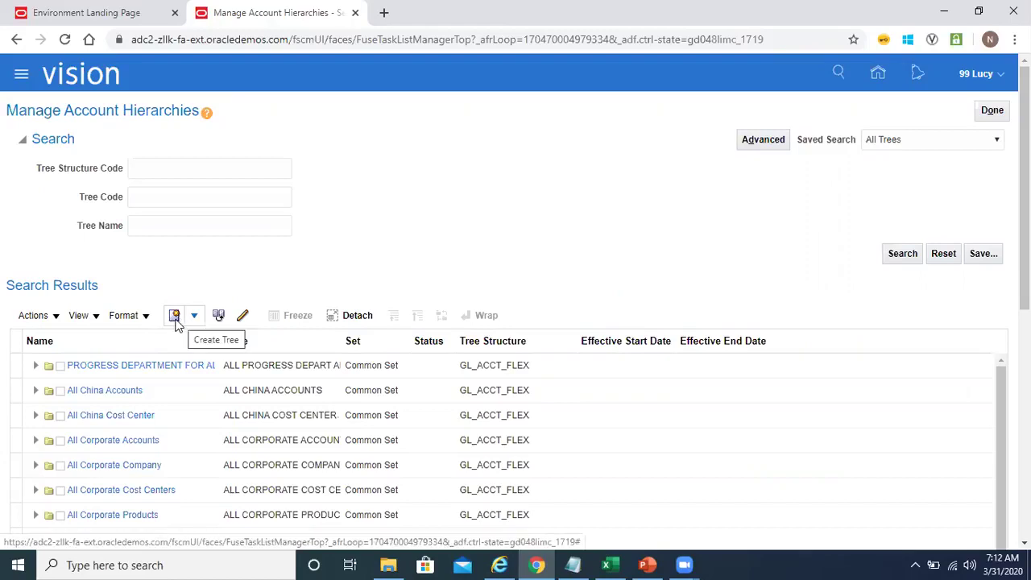
pyautogui.click(57, 324)
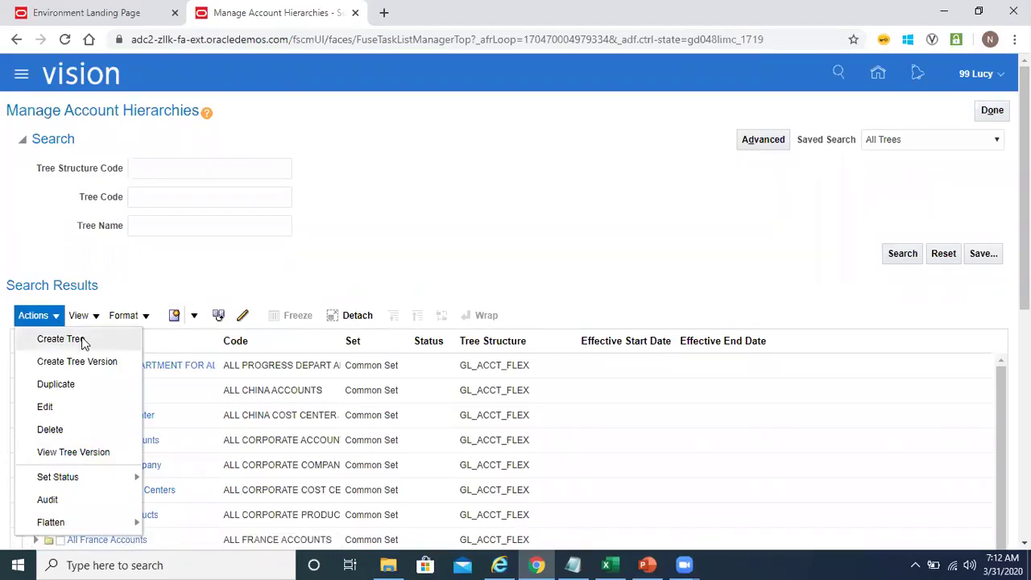
pyautogui.click(61, 339)
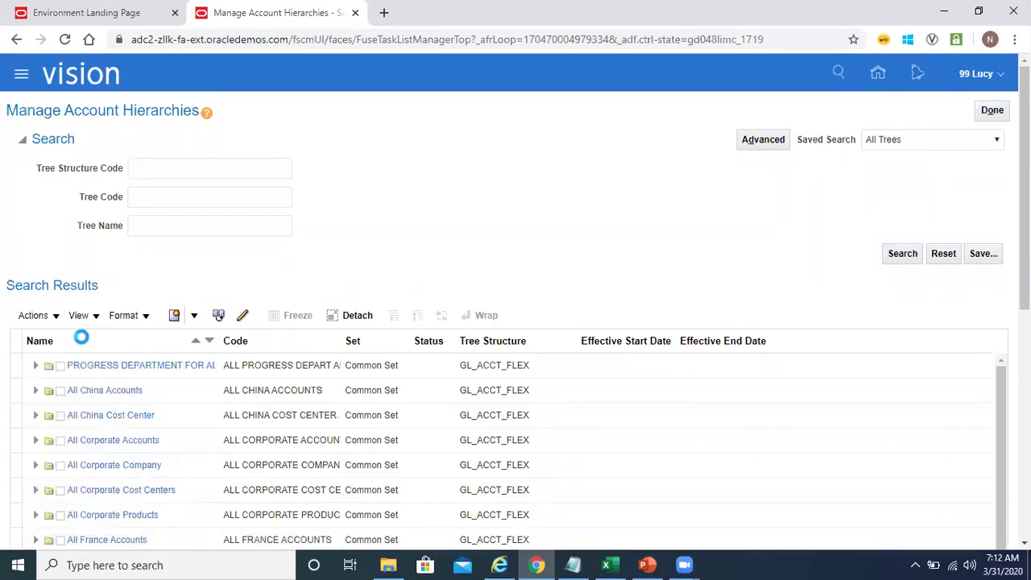
# Step: Enter AMZ_Division_IND_Hierarchy as both the name and the code of the new tree
pyautogui.click(229, 198)
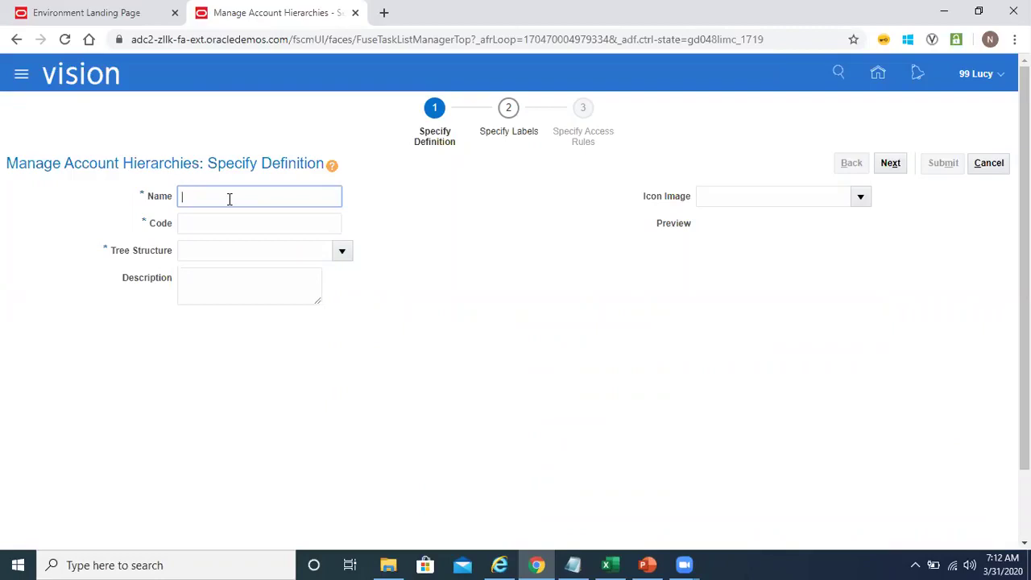
pyautogui.write('AMZ_Division_IND)_Hierarchy')
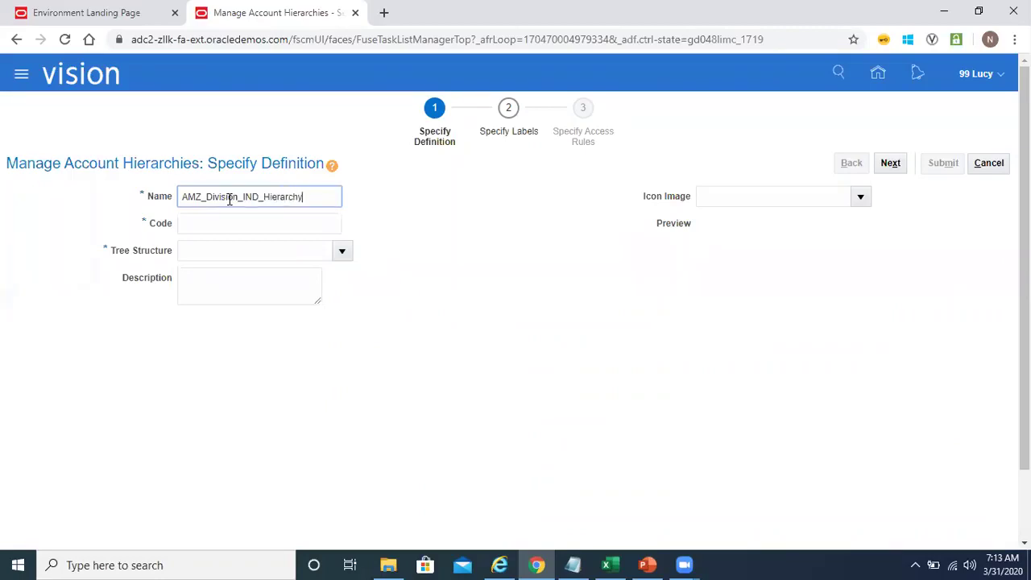
pyautogui.press('Tab')
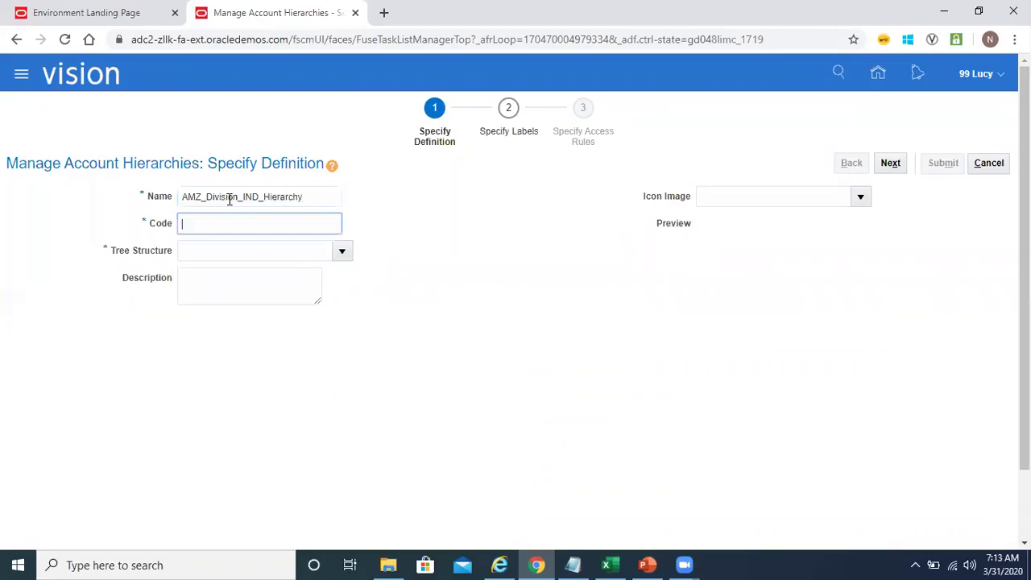
pyautogui.click(317, 198)
pyautogui.moveTo(316, 198); pyautogui.dragTo(119, 204)
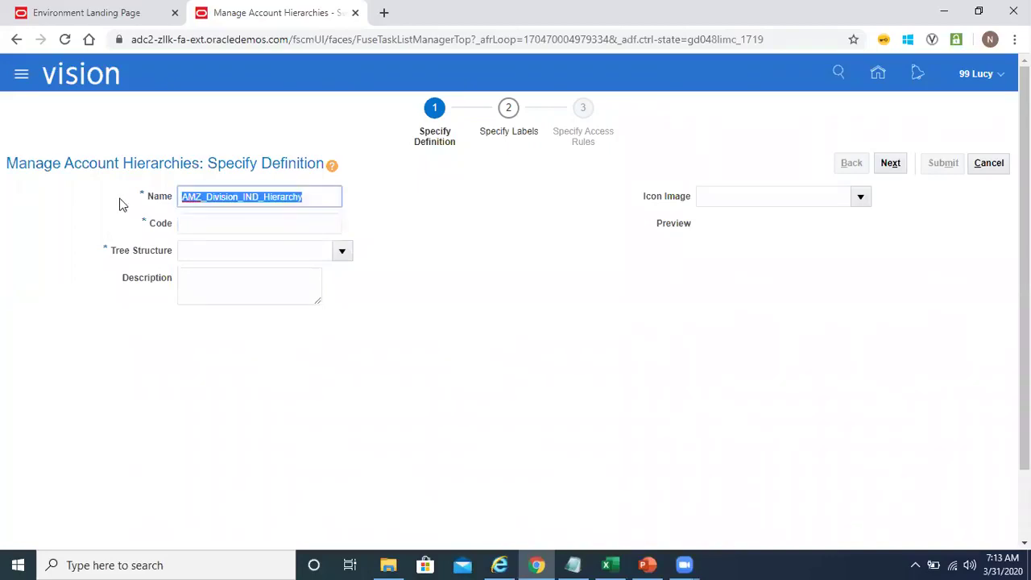
pyautogui.hotkey('ctrl', 'c')
pyautogui.press('Tab')
pyautogui.hotkey('ctrl', 'v')
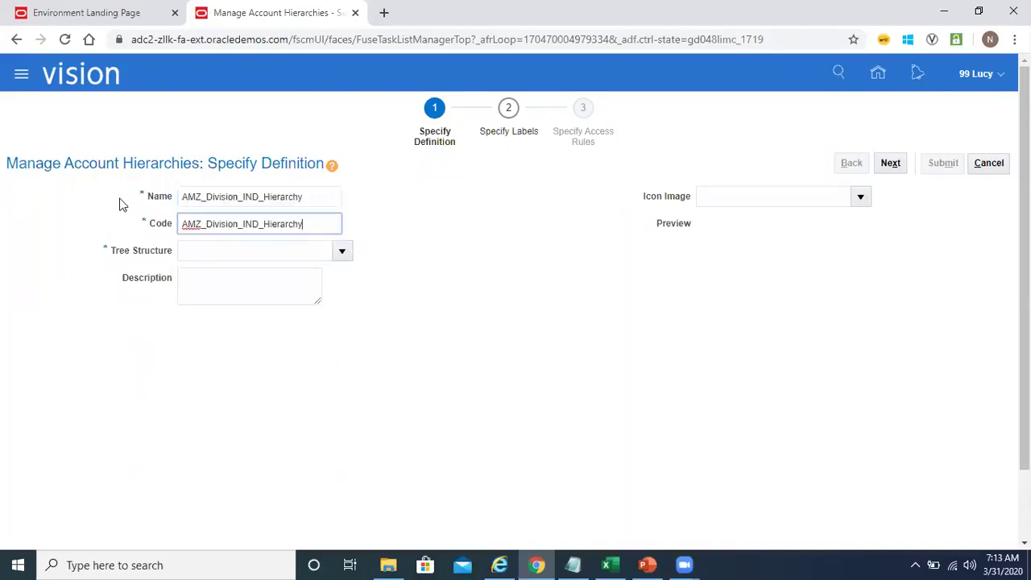
# Step: Set the tree structure to Accounting Flexfield Hierarchy and the description to AMZ_Division_IND_Hierarchy
pyautogui.press('Tab')
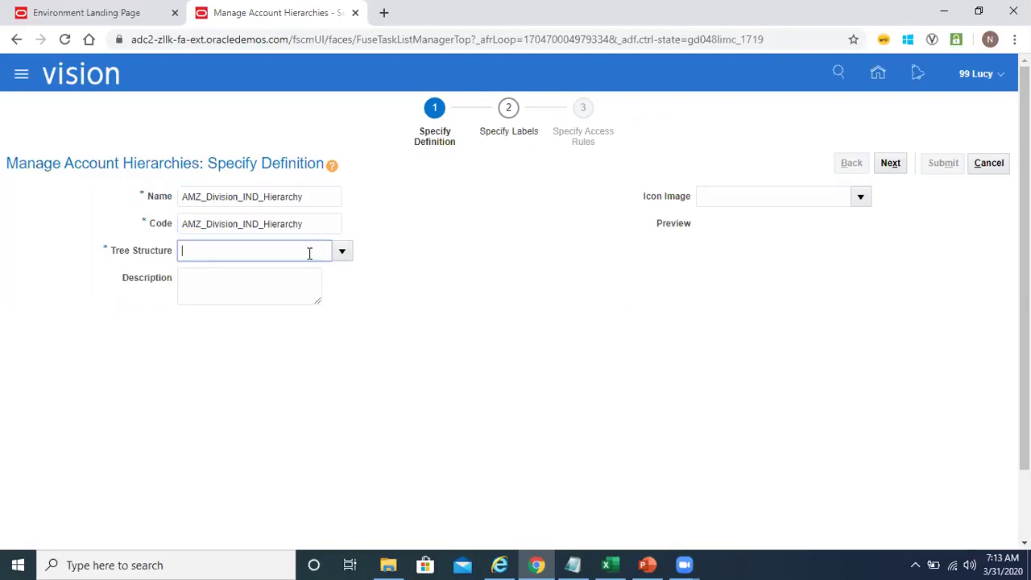
pyautogui.click(346, 252)
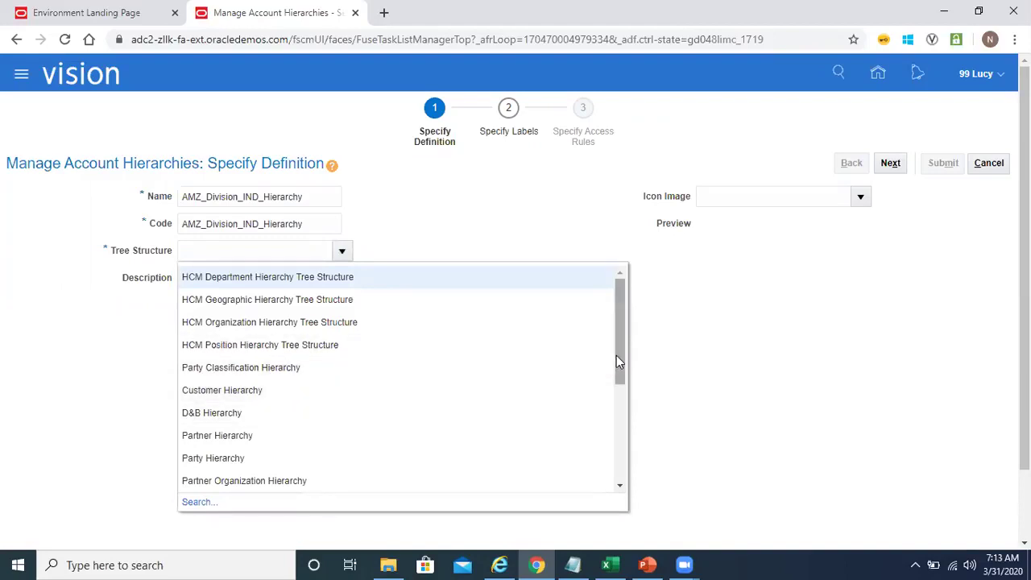
pyautogui.moveTo(616, 364); pyautogui.dragTo(617, 410)
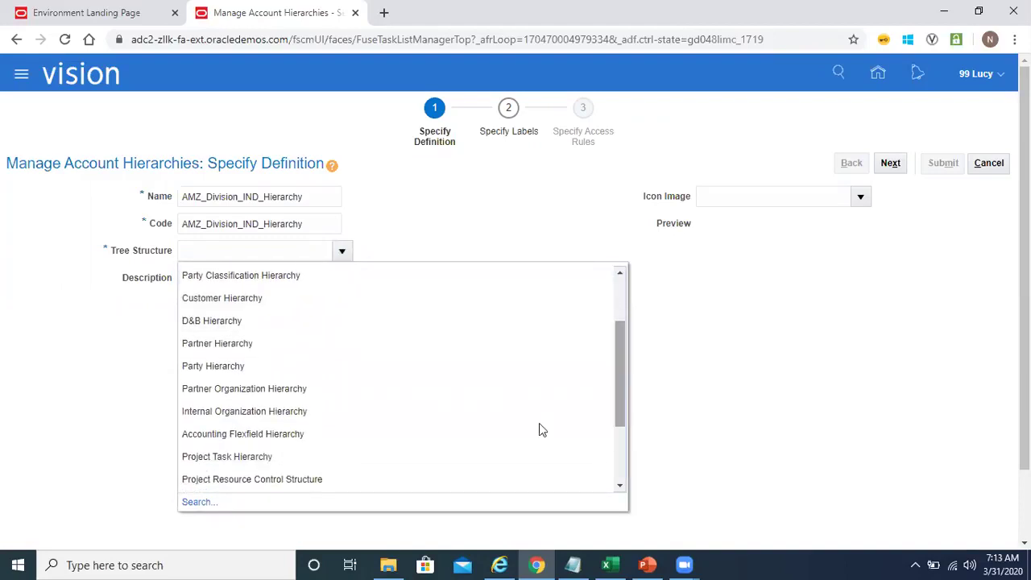
pyautogui.click(364, 435)
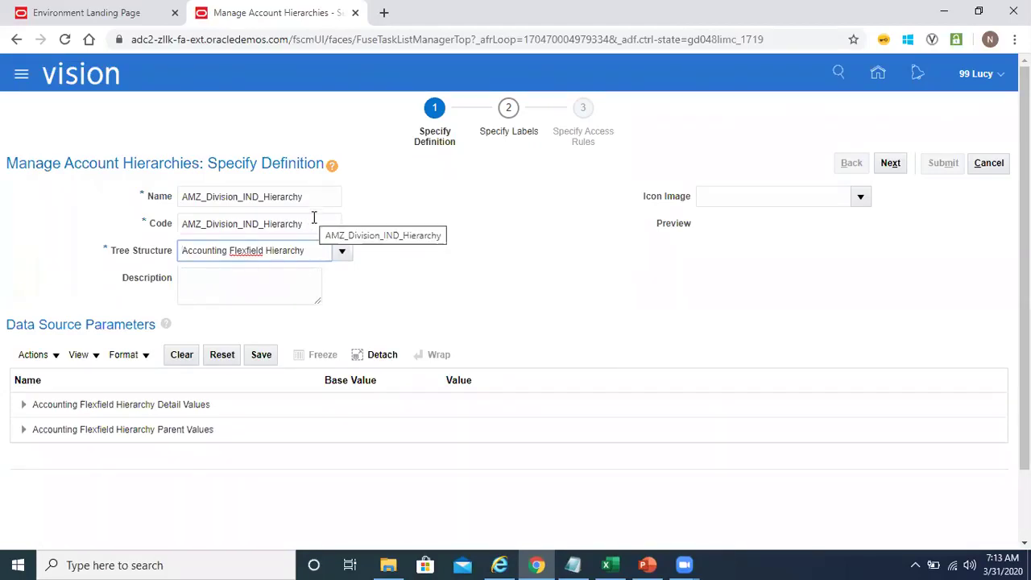
pyautogui.moveTo(313, 225); pyautogui.dragTo(155, 226)
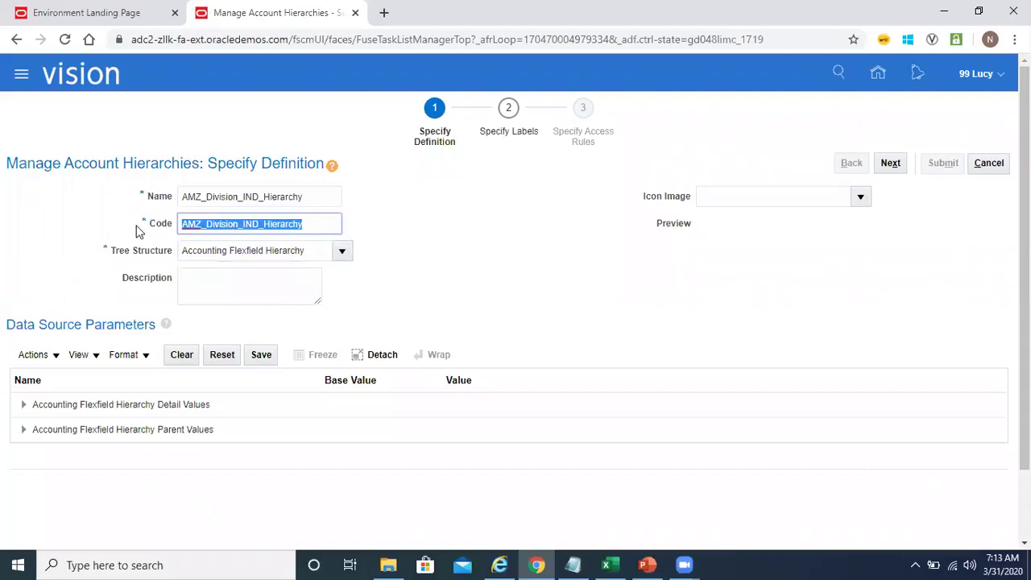
pyautogui.click(225, 276)
pyautogui.hotkey('ctrl', 'v')
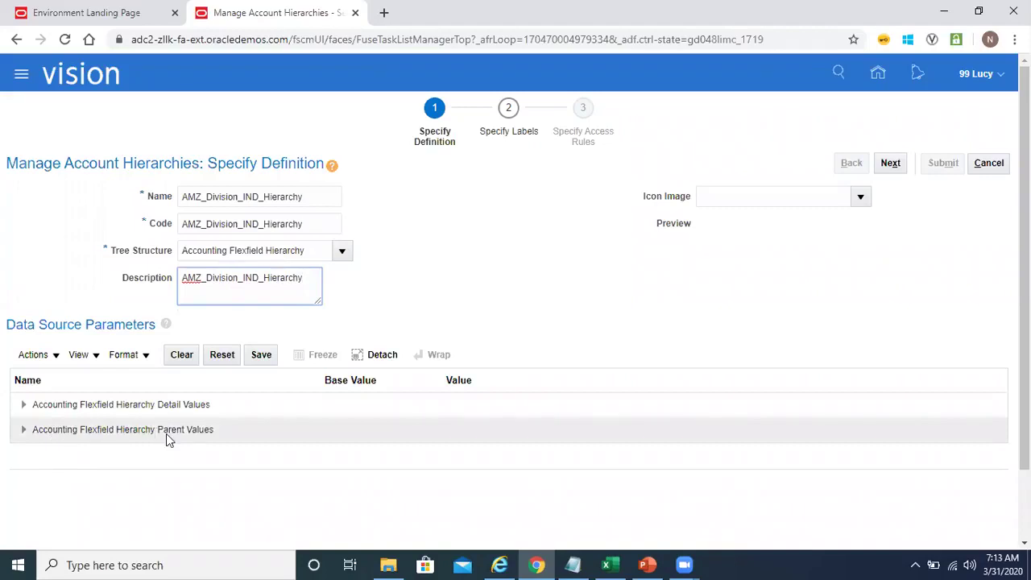
# Step: Expand the data source parameters for both the Accounting Flexfield Hierarchy Detail Values and Parent Values
pyautogui.click(23, 409)
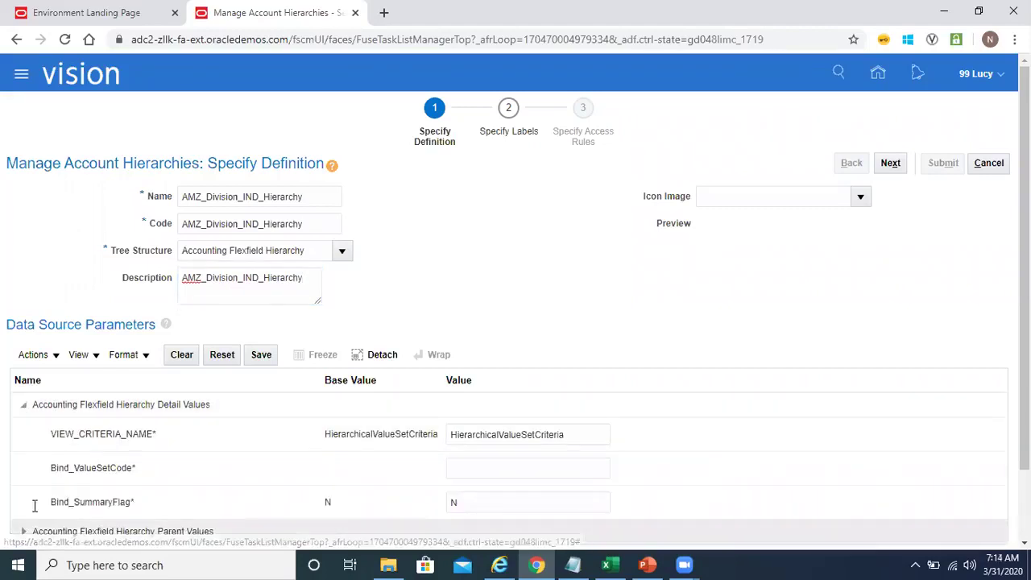
pyautogui.scroll(-1, 419, 444)
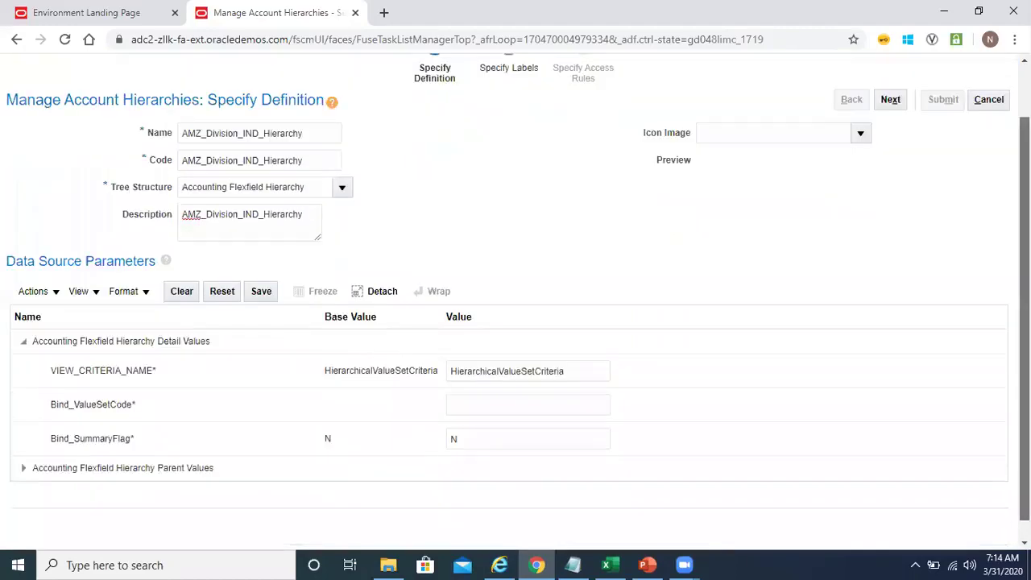
pyautogui.click(23, 449)
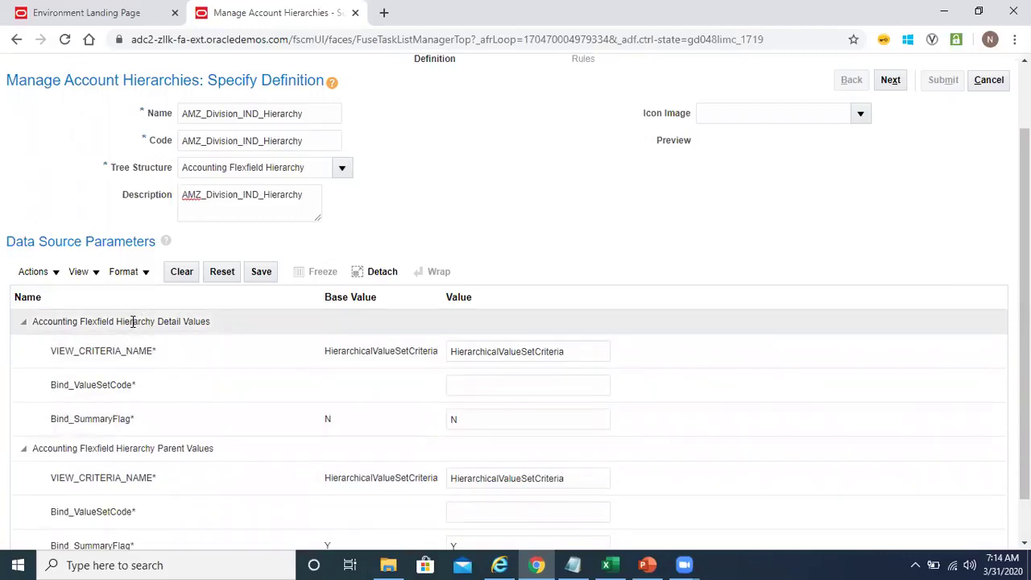
pyautogui.click(493, 419)
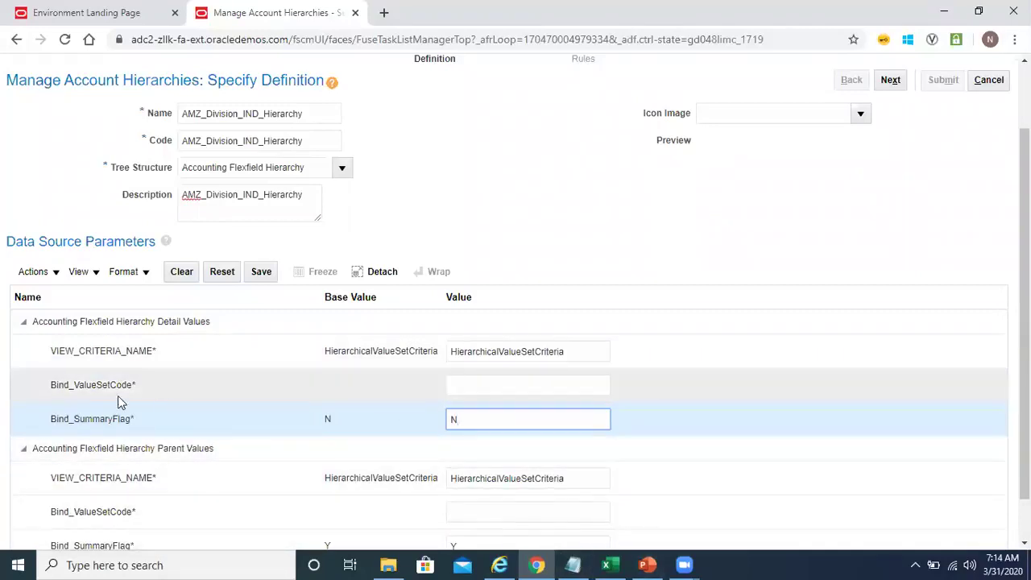
# Step: Copy Division IND COA from the Notepad notes and enter it as the Bind_ValueSetCode of the Detail Values back in the browser
pyautogui.click(518, 386)
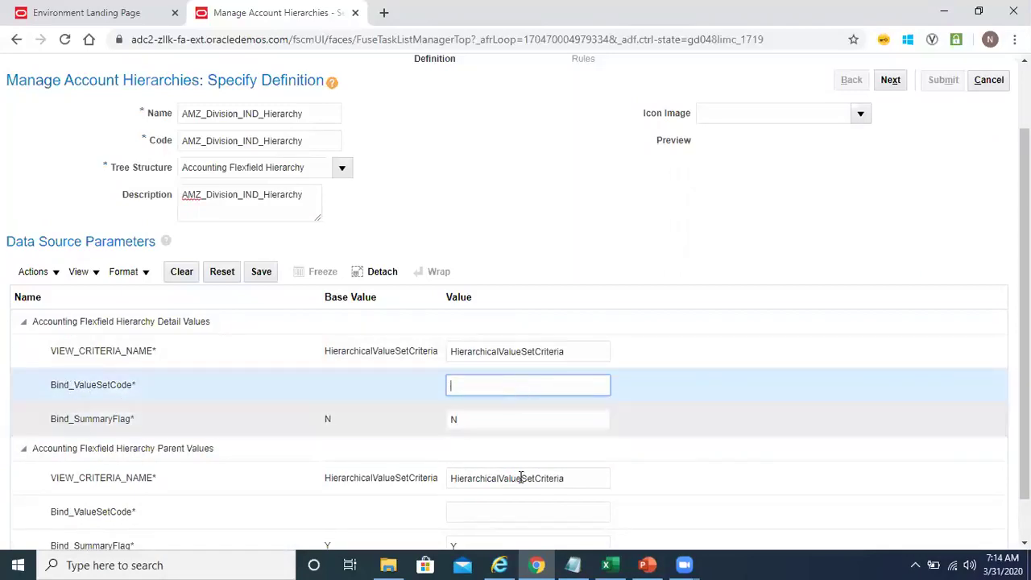
pyautogui.click(577, 564)
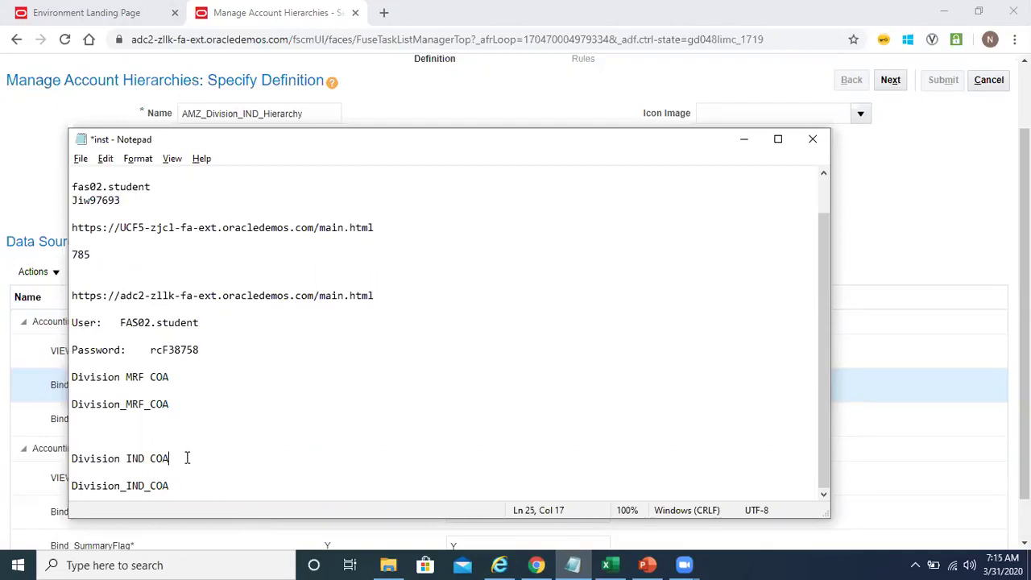
pyautogui.hotkey('shift', 'Home')
pyautogui.hotkey('ctrl', 'c')
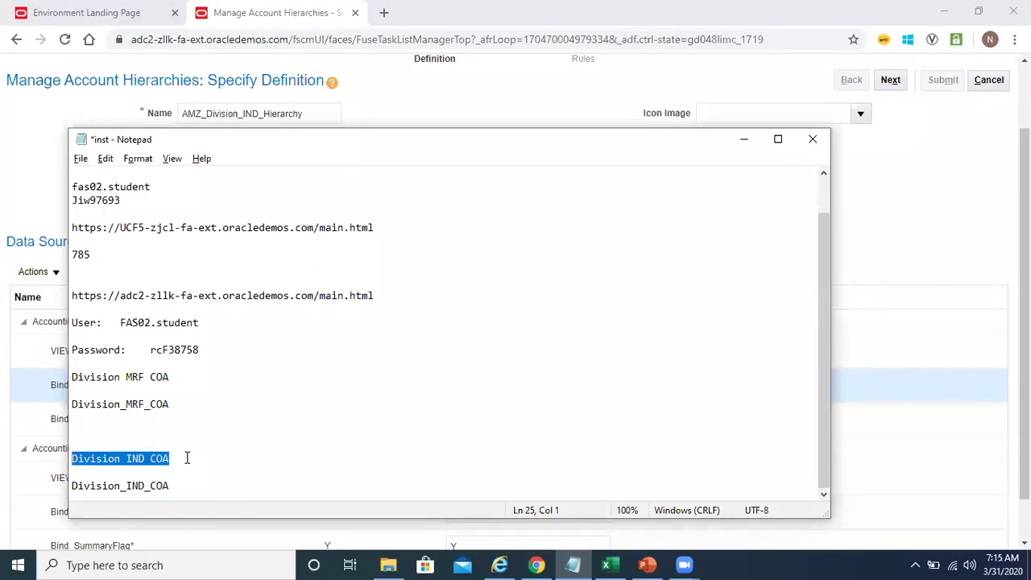
pyautogui.hotkey('alt', 'Tab')
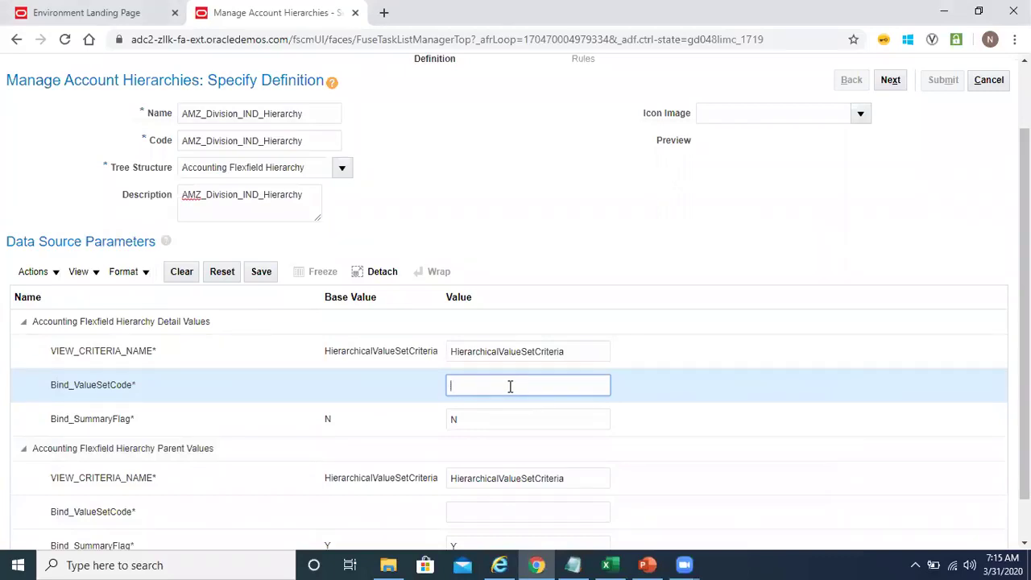
pyautogui.hotkey('ctrl', 'v')
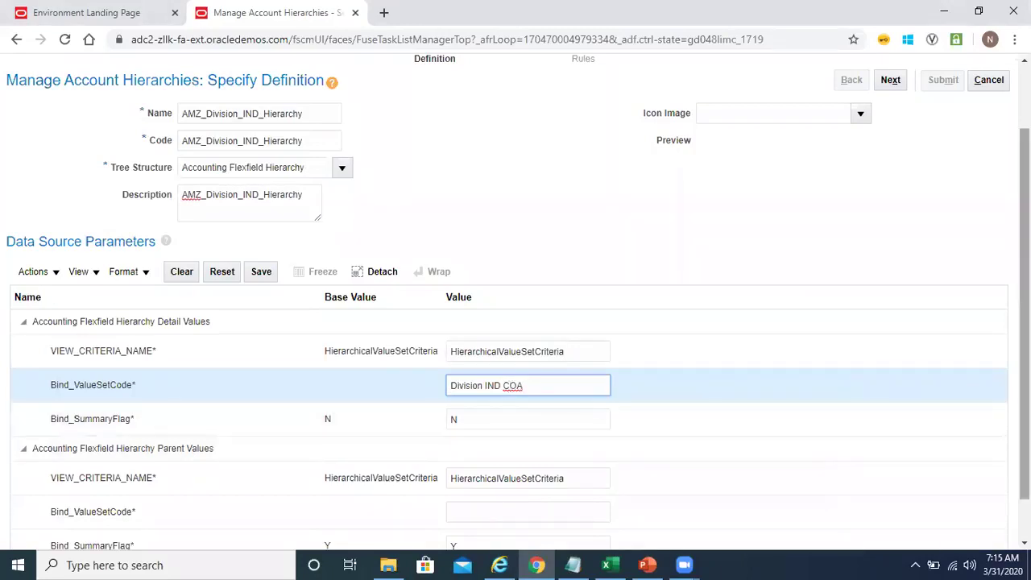
# Step: Set the Bind_ValueSetCode of the Accounting Flexfield Hierarchy Parent Values to Division IND COA
pyautogui.scroll(-1, 516, 300)
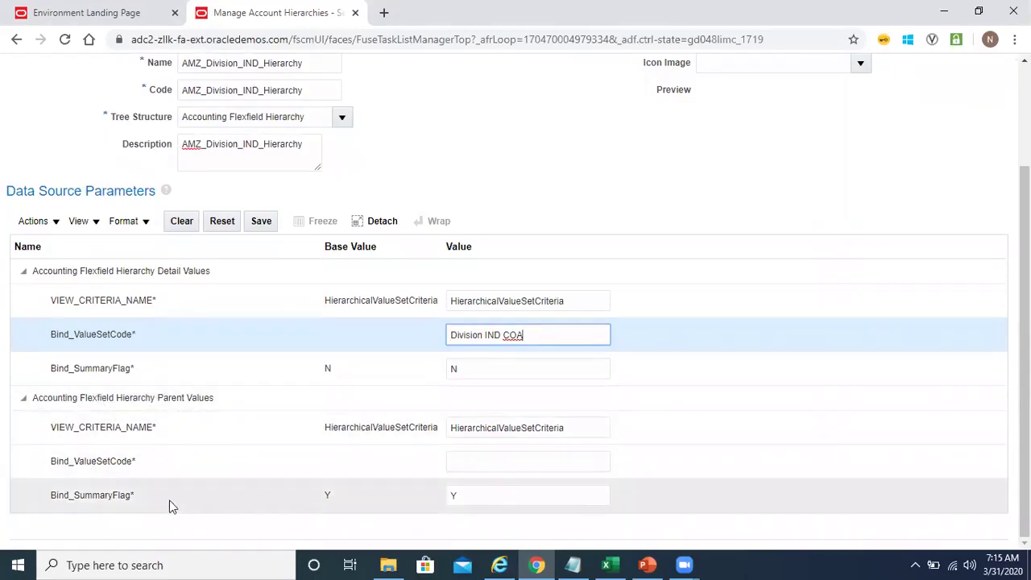
pyautogui.click(480, 491)
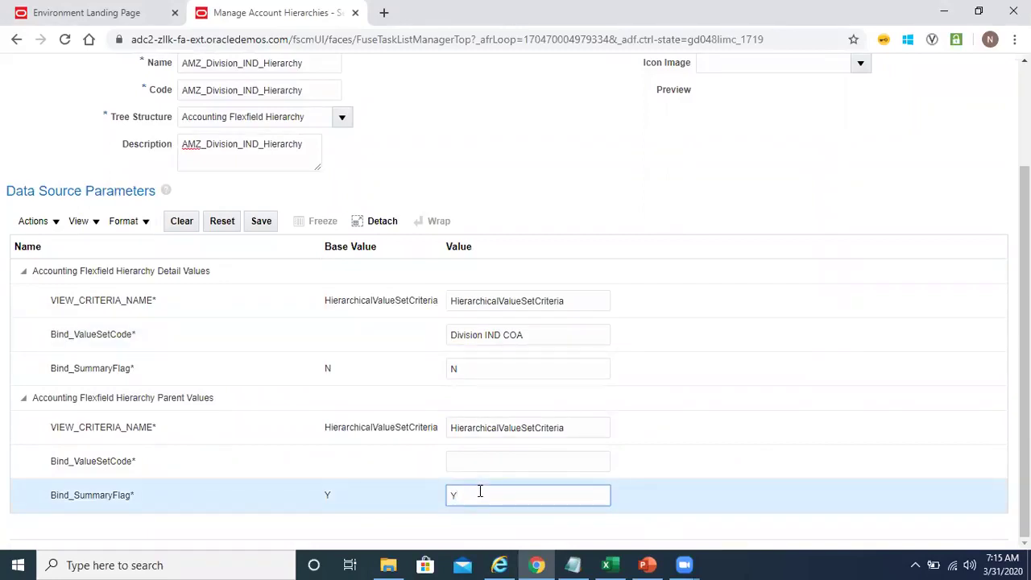
pyautogui.click(480, 459)
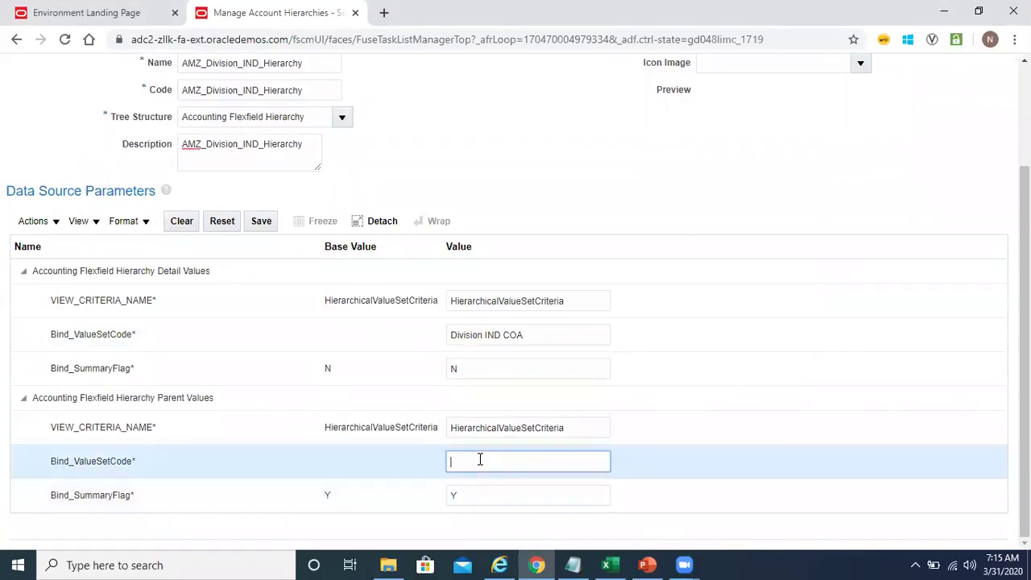
pyautogui.hotkey('ctrl', 'v')
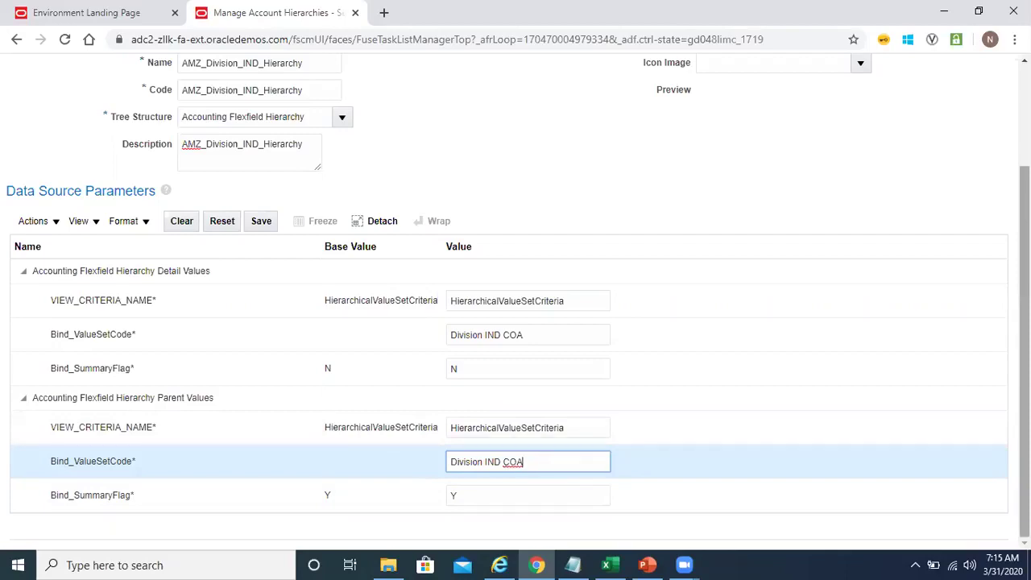
# Step: Try to continue from the tree definition to the Specify Labels stage
pyautogui.scroll(3, 515, 298)
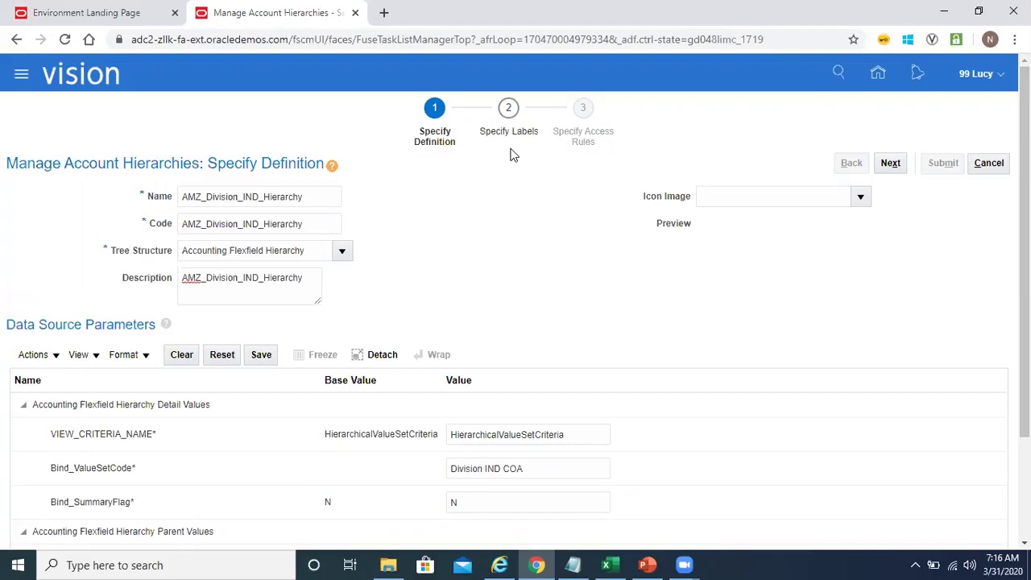
pyautogui.click(891, 166)
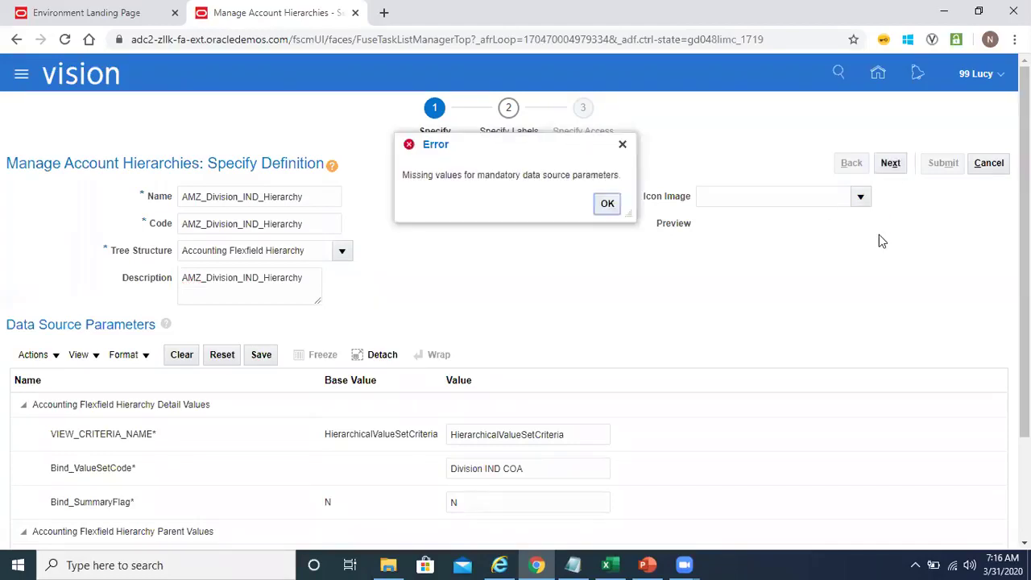
pyautogui.click(608, 206)
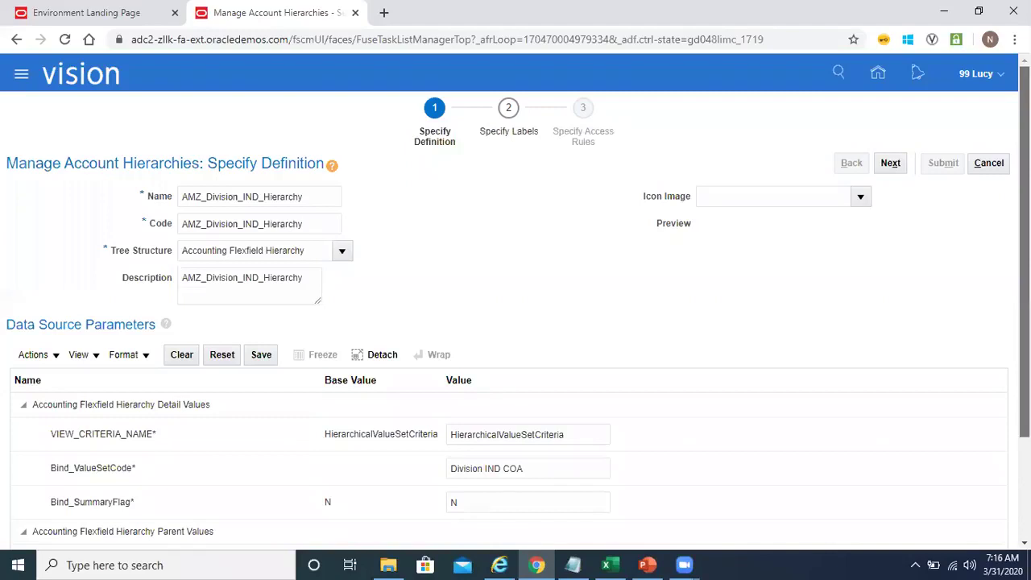
# Step: Save the data source parameters and advance through Specify Labels to the Specify Access Rules stage
pyautogui.moveTo(1025, 322); pyautogui.dragTo(1024, 422)
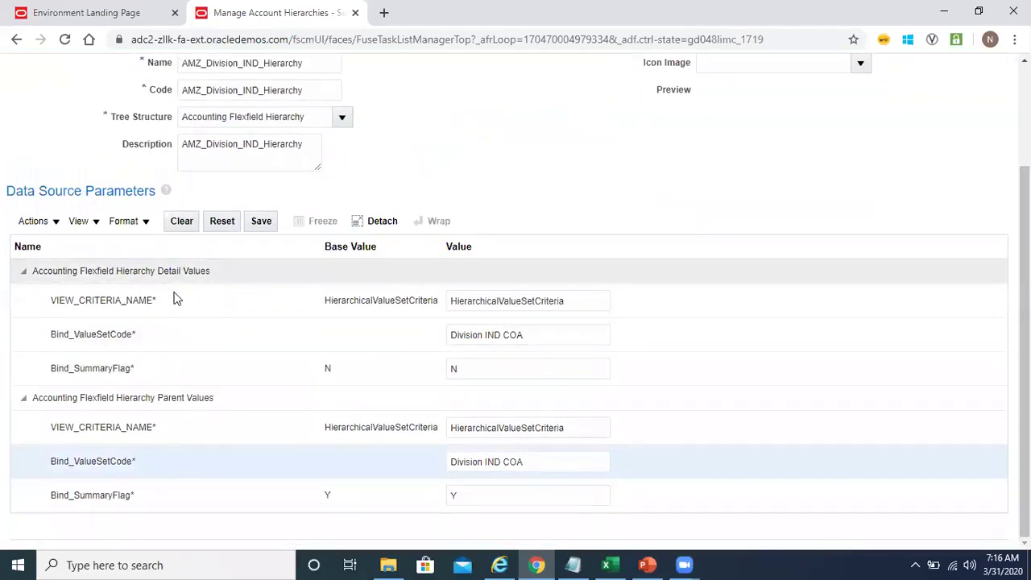
pyautogui.click(260, 229)
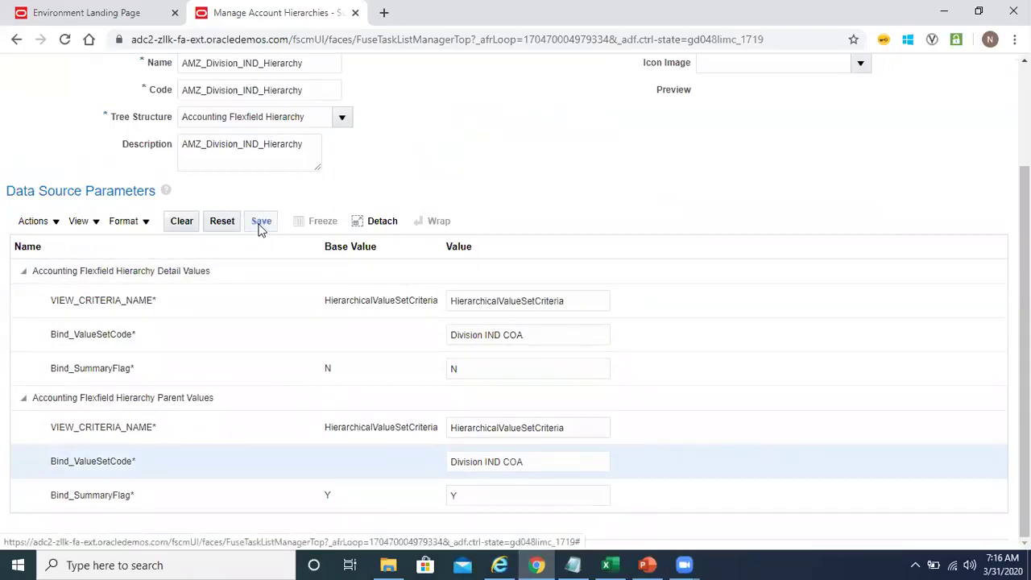
pyautogui.scroll(1, 1024, 282)
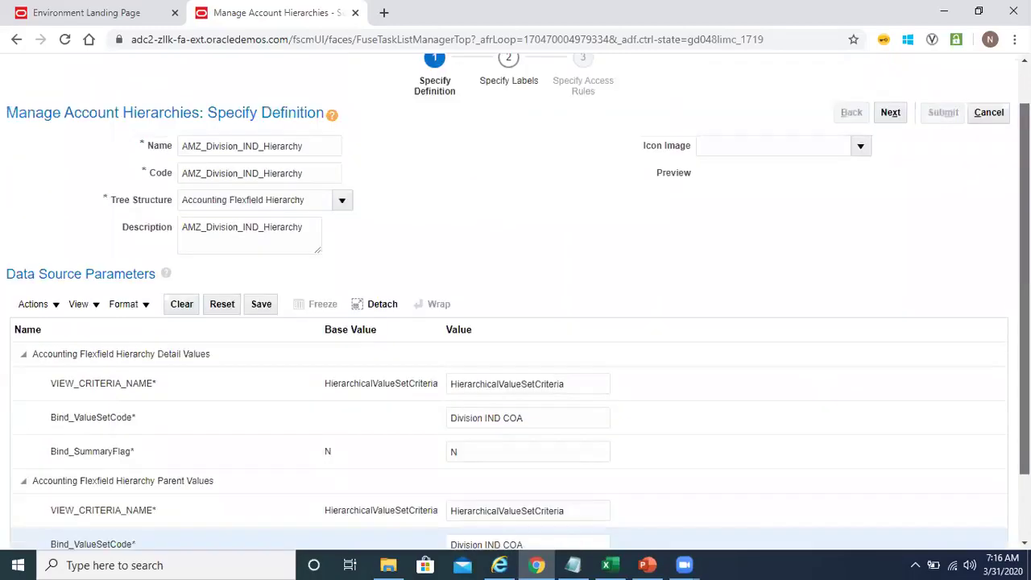
pyautogui.scroll(1, 899, 183)
pyautogui.click(890, 164)
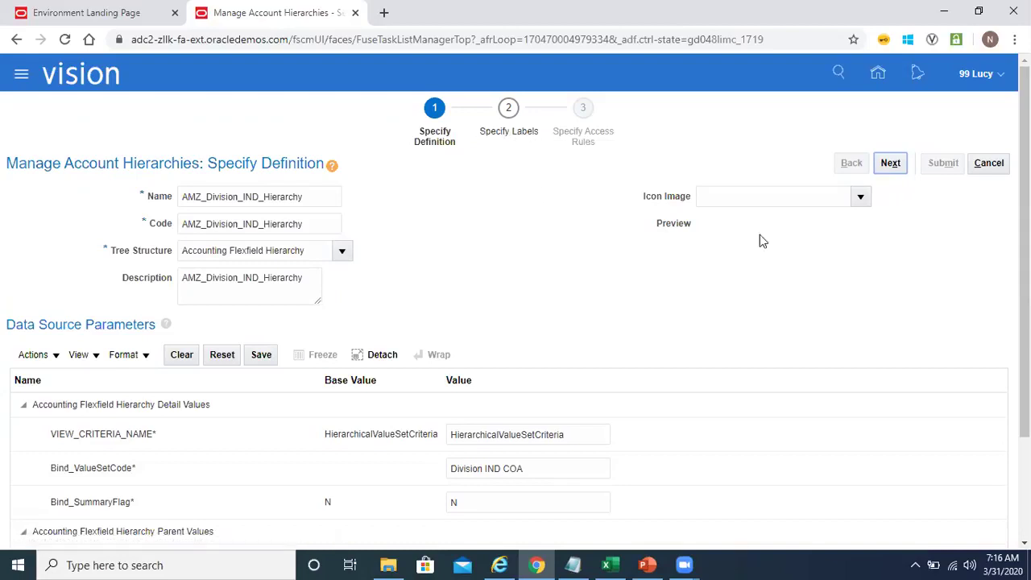
pyautogui.click(516, 135)
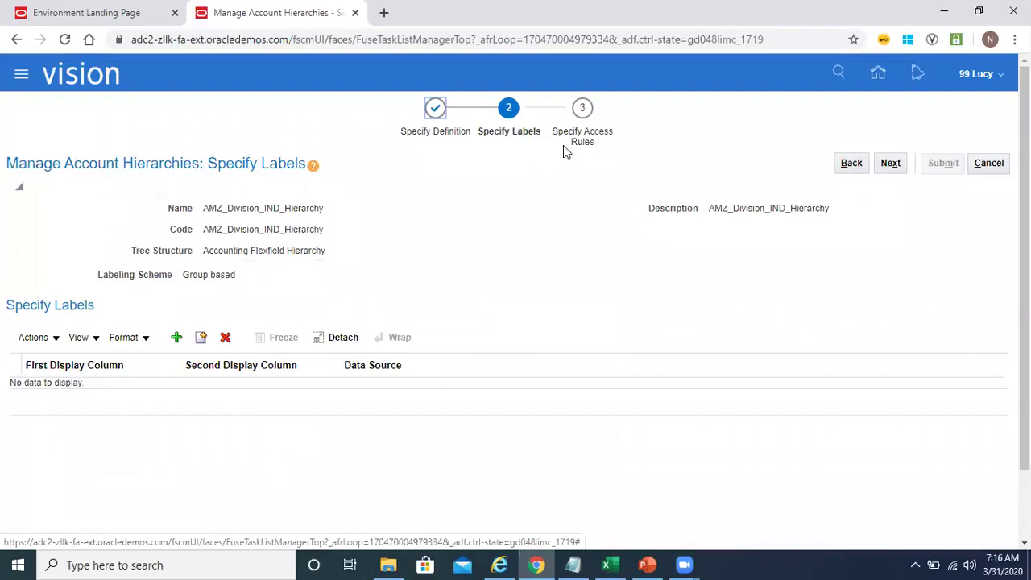
pyautogui.click(600, 136)
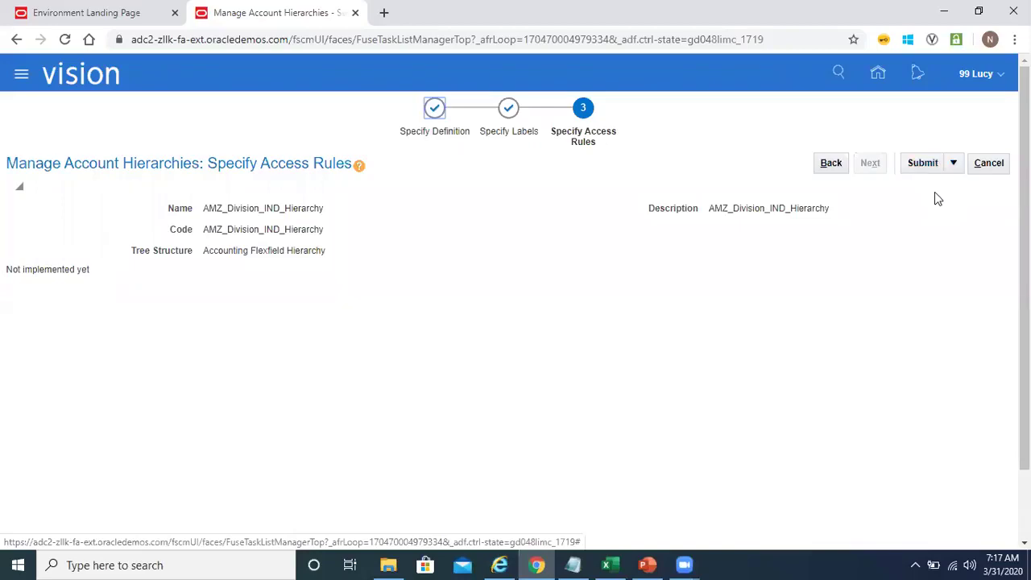
# Step: Submit the tree with an added version, using Version1 as both the version's name and description
pyautogui.click(954, 167)
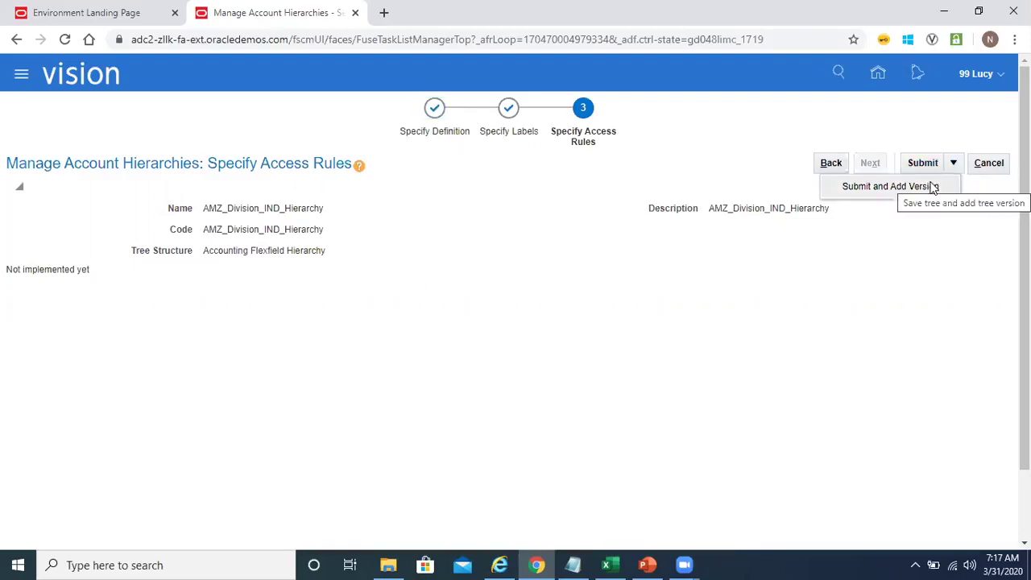
pyautogui.click(932, 186)
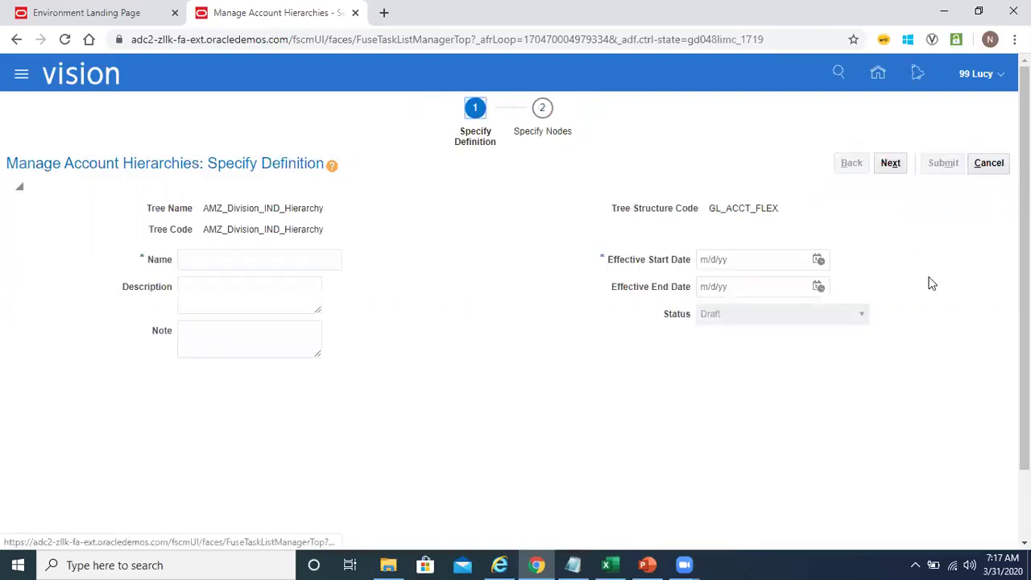
pyautogui.click(315, 255)
pyautogui.write('Versi')
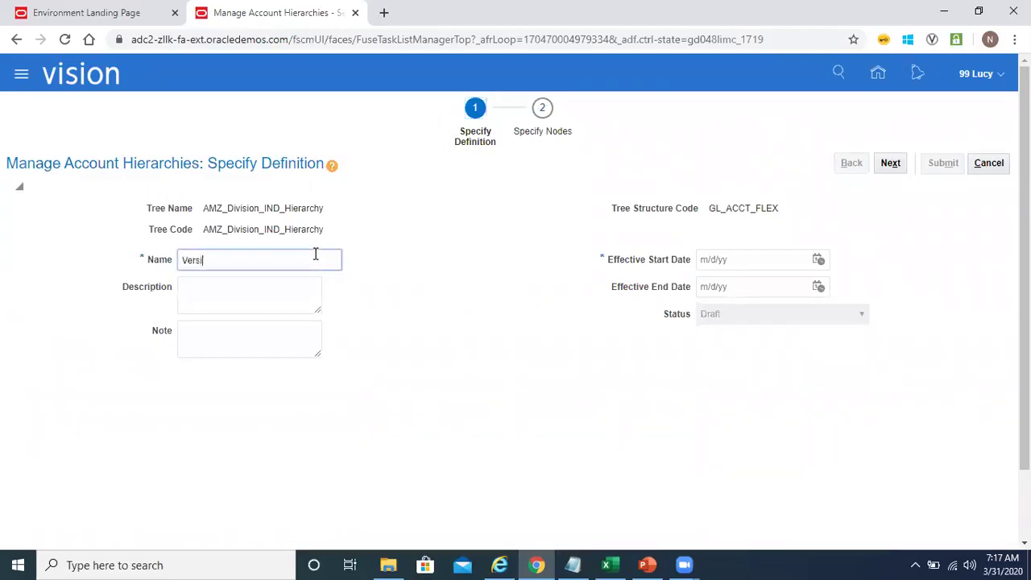
pyautogui.write('on1')
pyautogui.press('Tab')
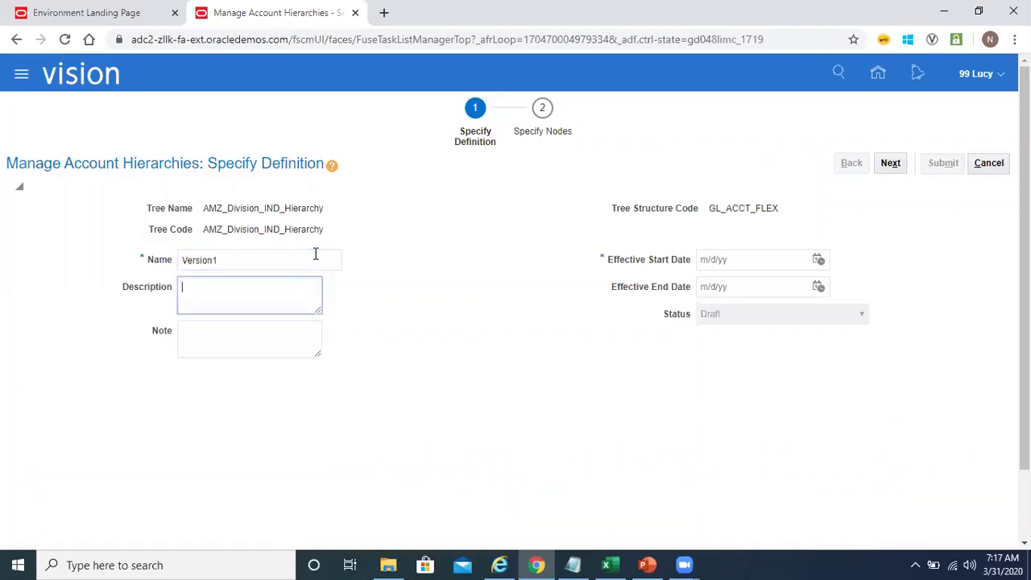
pyautogui.click(252, 345)
pyautogui.moveTo(230, 260); pyautogui.dragTo(103, 257)
pyautogui.hotkey('ctrl', 'c')
pyautogui.press('Tab')
pyautogui.hotkey('ctrl', 'v')
# Step: Set the version's effective start date to 3/1/20 and create the blank version, continuing to node specification
pyautogui.click(819, 260)
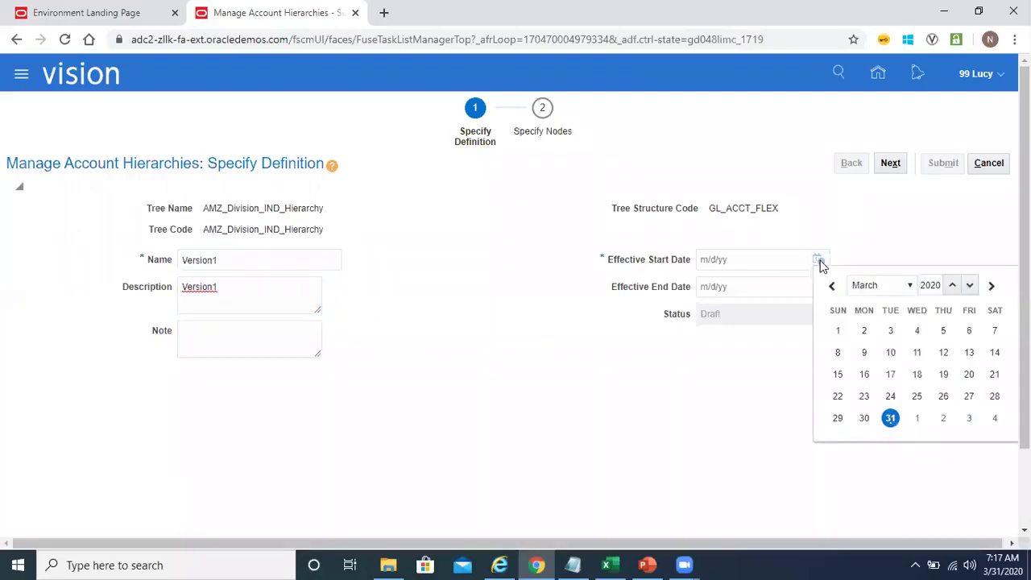
pyautogui.click(837, 331)
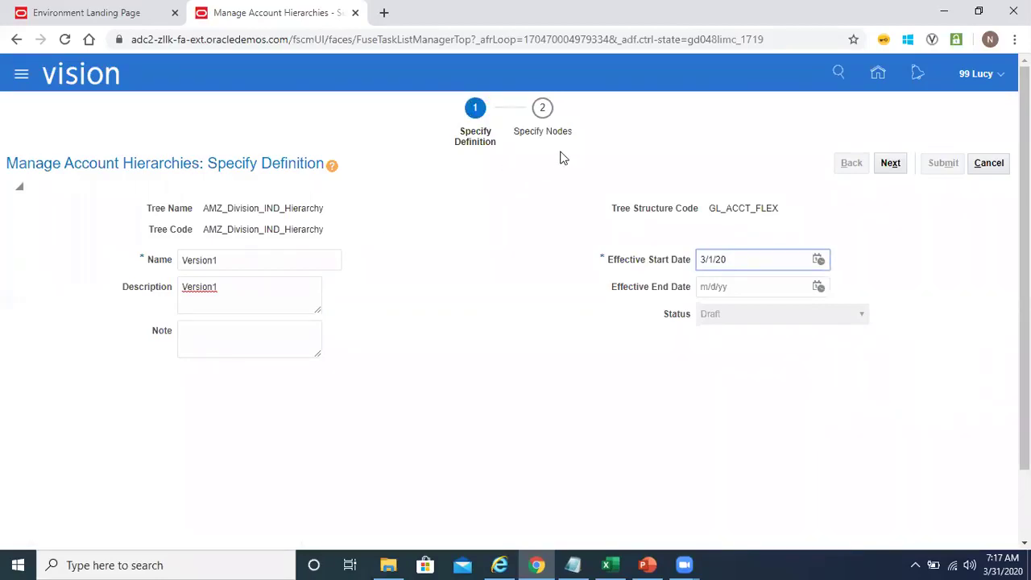
pyautogui.click(889, 166)
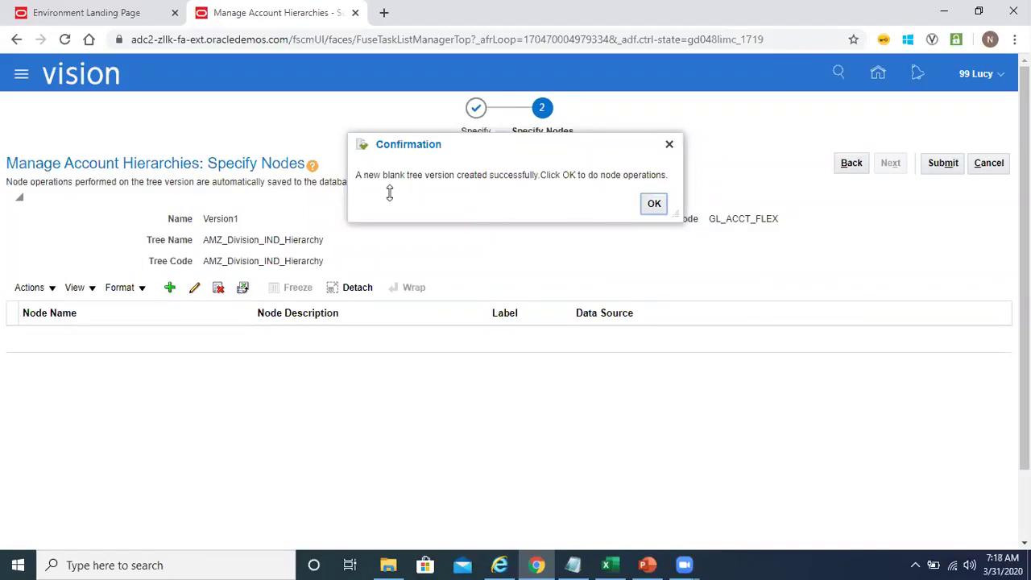
pyautogui.click(654, 204)
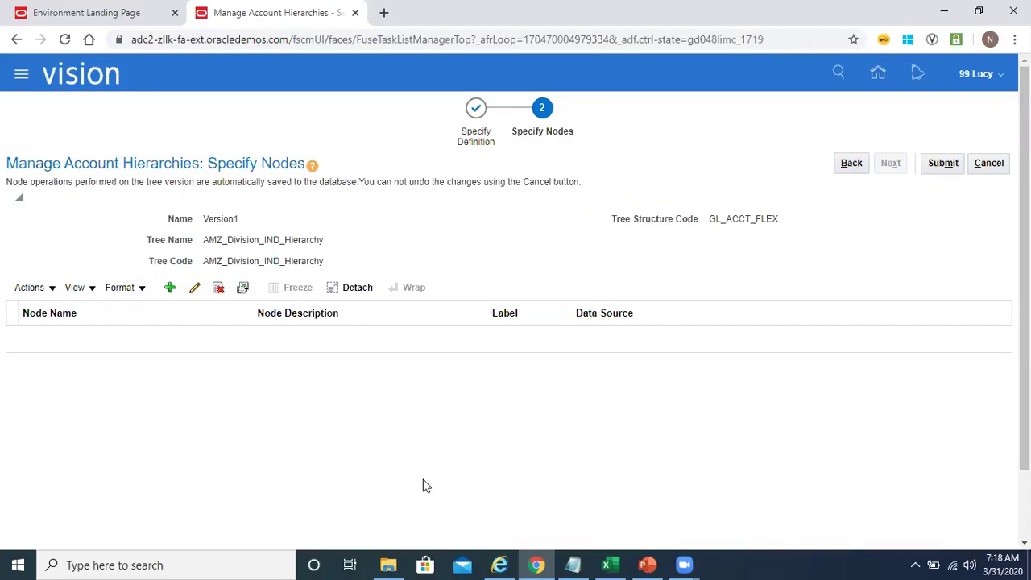
# Step: Add the specific value ALL - All Divisions as the top tree node, using Accounting Flexfield Hierarchy Parent Values as the data source
pyautogui.click(170, 288)
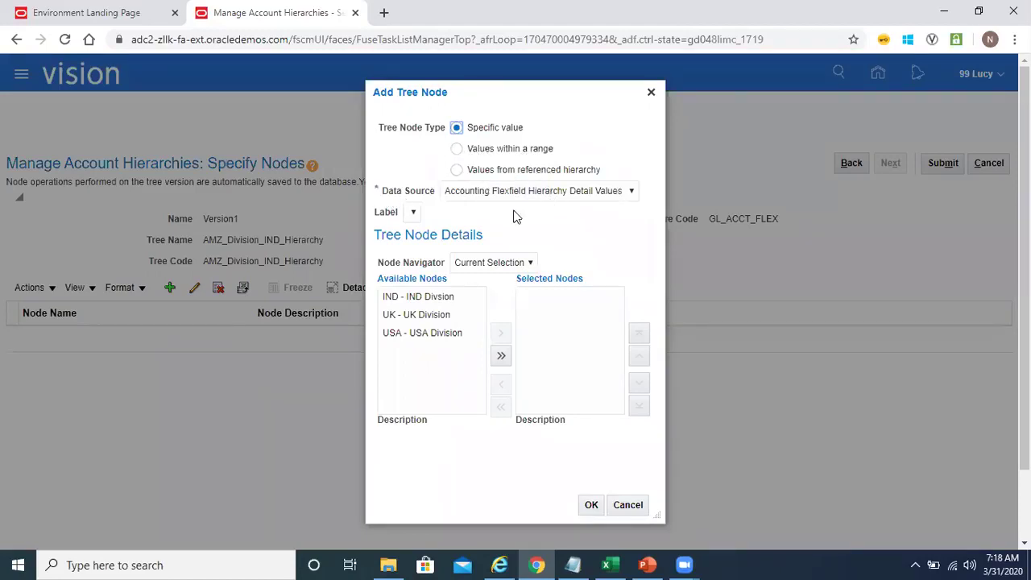
pyautogui.moveTo(382, 191); pyautogui.dragTo(530, 212)
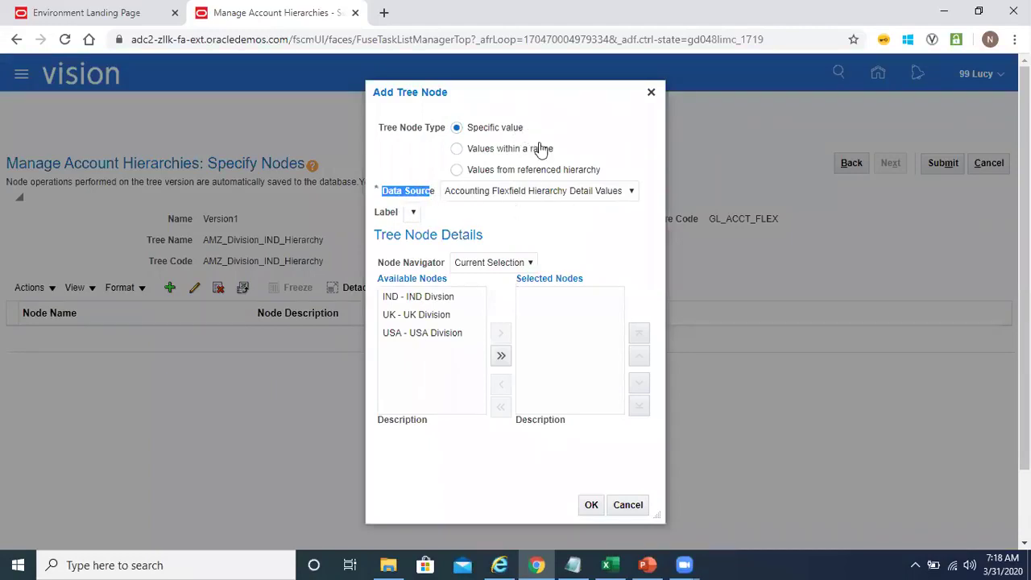
pyautogui.click(558, 193)
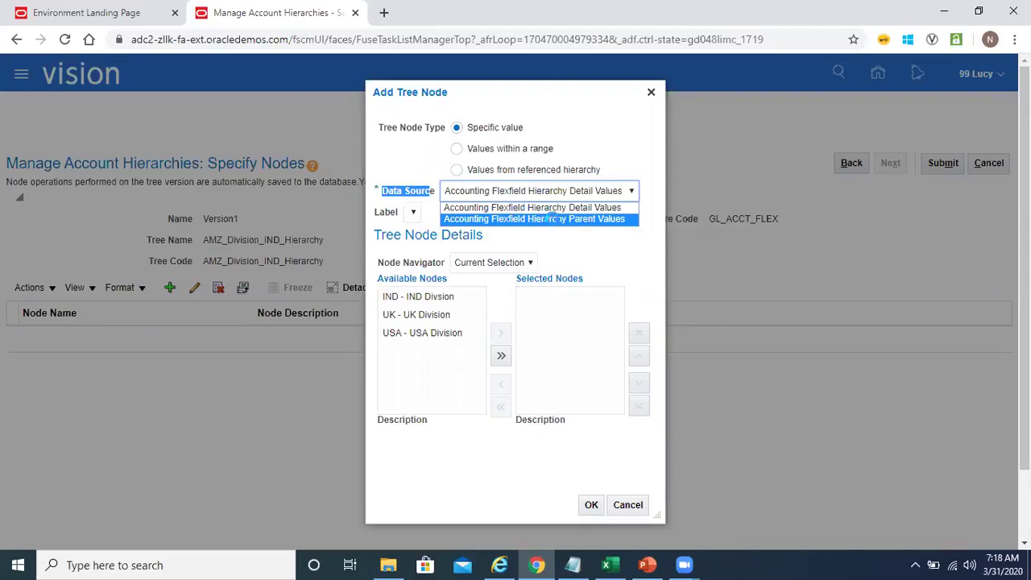
pyautogui.click(553, 219)
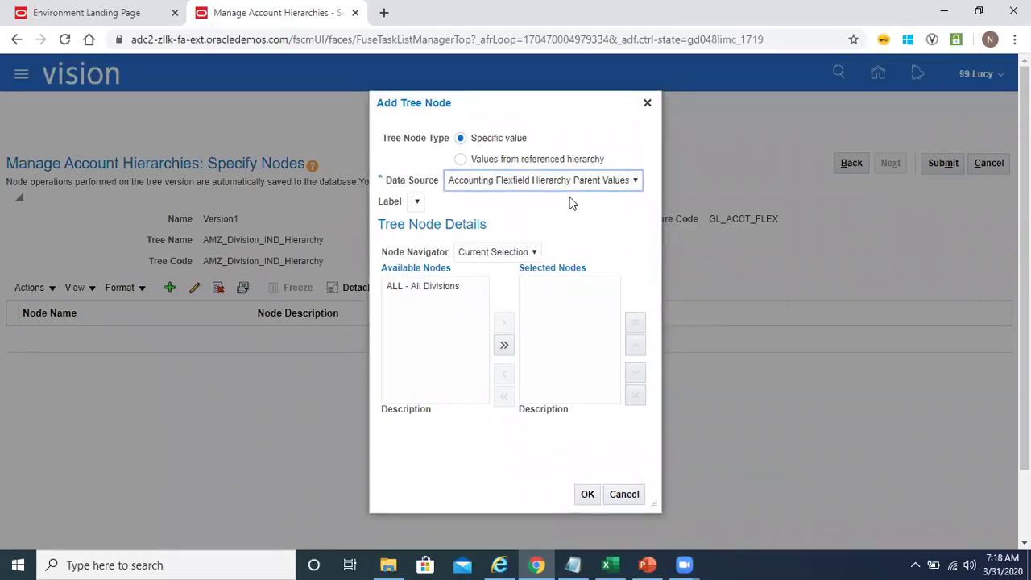
pyautogui.click(435, 287)
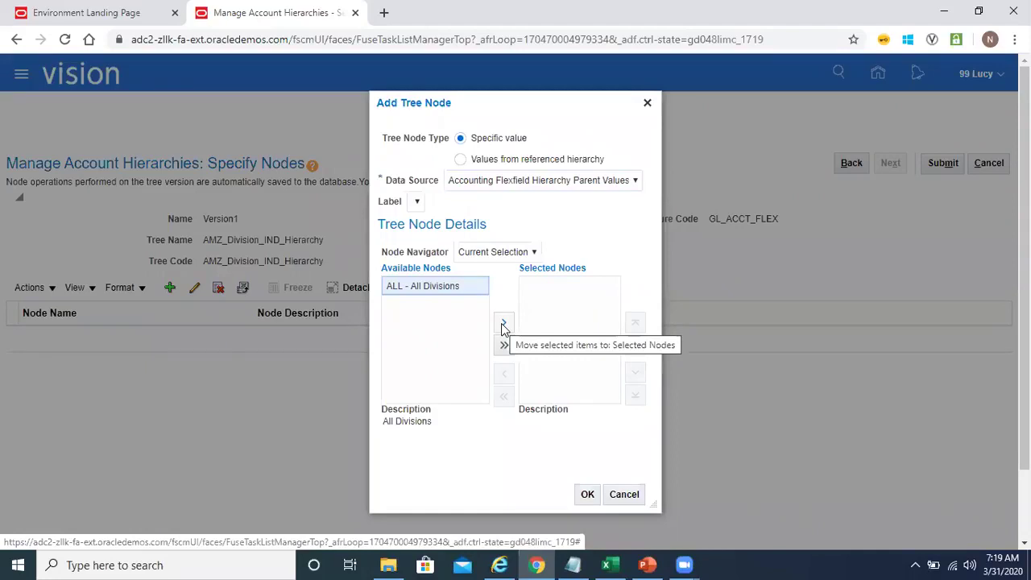
pyautogui.click(502, 324)
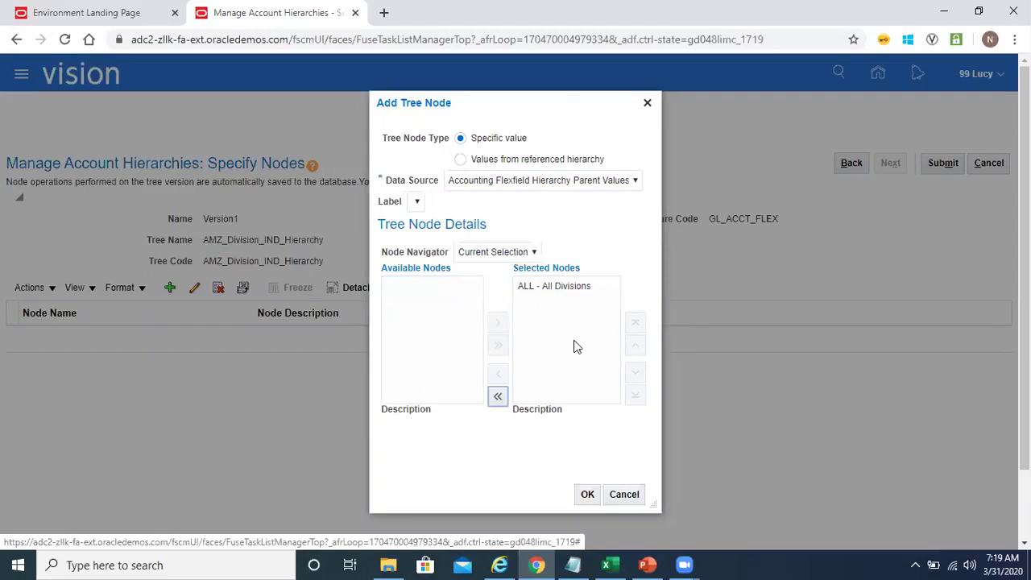
pyautogui.click(587, 496)
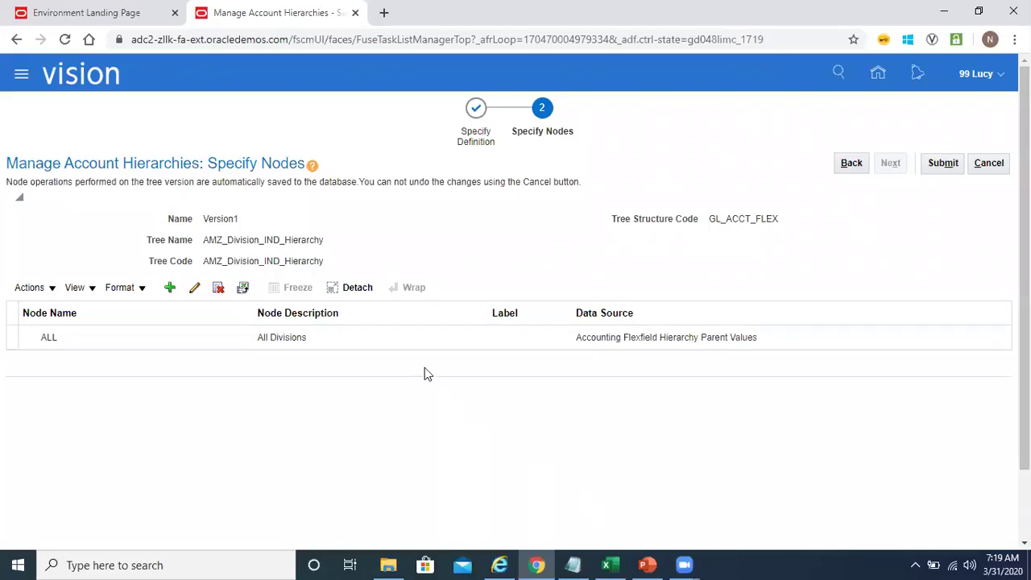
# Step: Add the IND, UK and USA divisions as child nodes under ALL, using Accounting Flexfield Hierarchy Detail Values as the data source
pyautogui.click(165, 337)
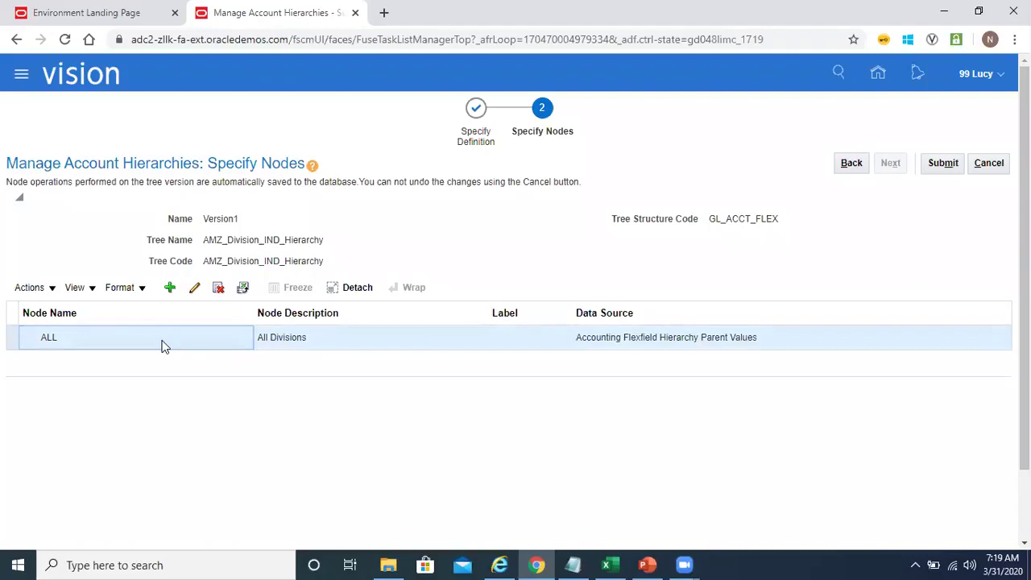
pyautogui.click(170, 289)
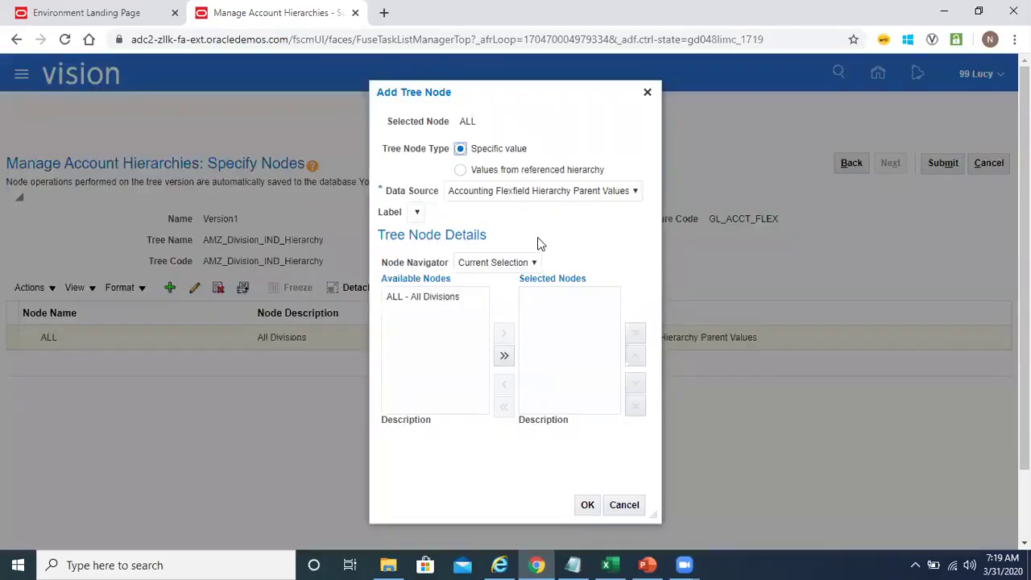
pyautogui.click(596, 197)
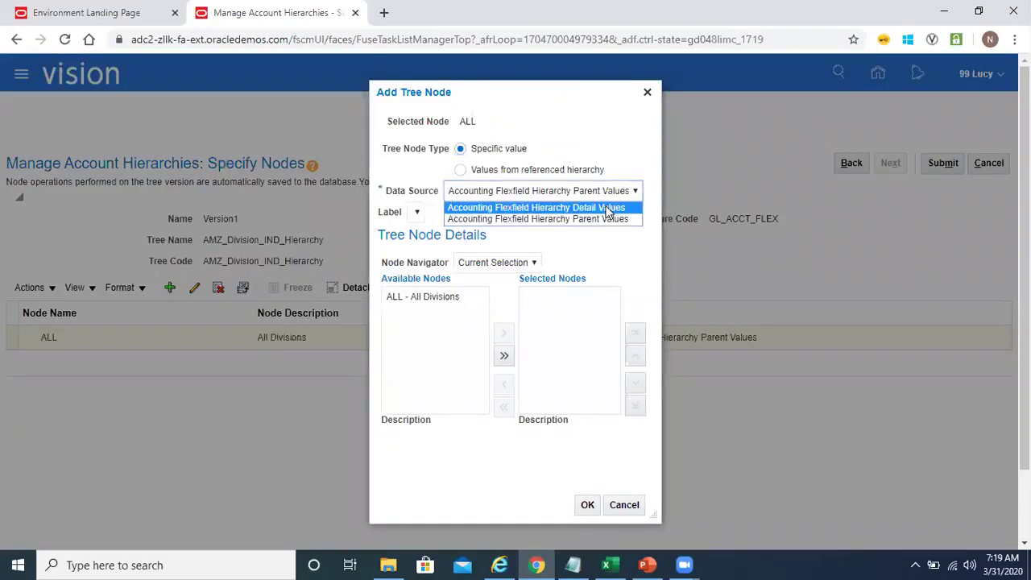
pyautogui.click(609, 208)
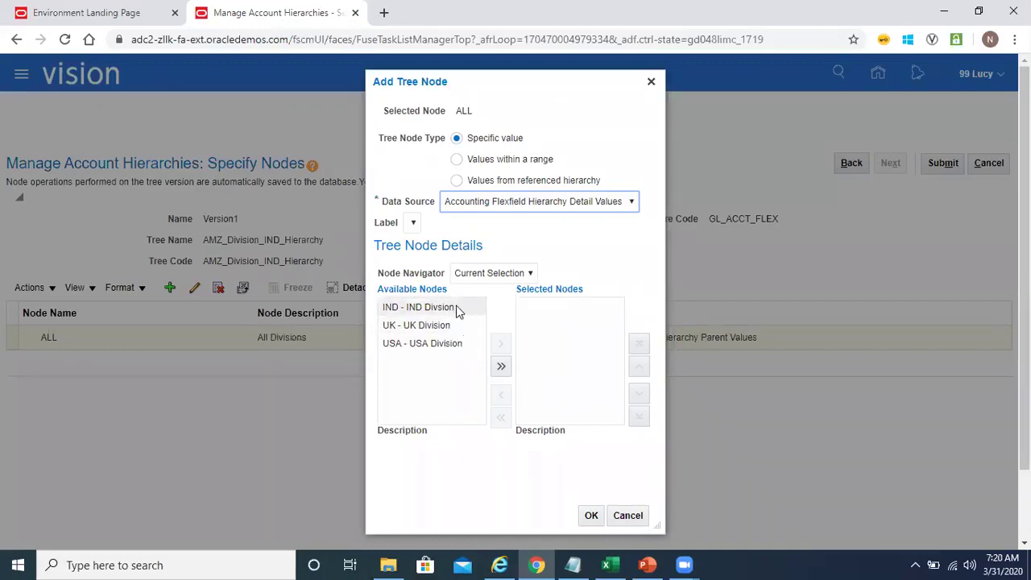
pyautogui.click(501, 367)
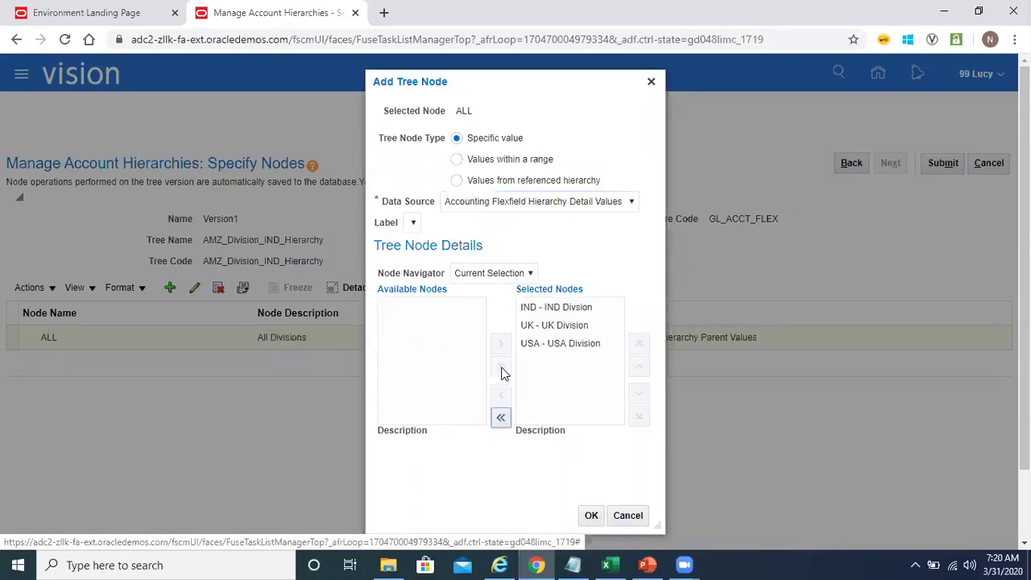
pyautogui.click(590, 516)
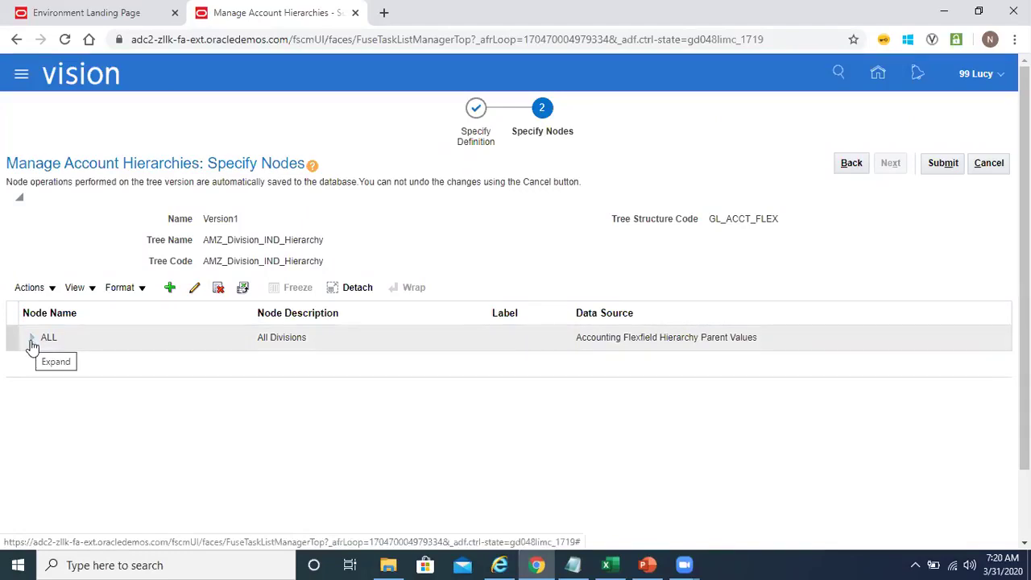
# Step: Expand and collapse the ALL node to review the child divisions in Version1
pyautogui.click(32, 339)
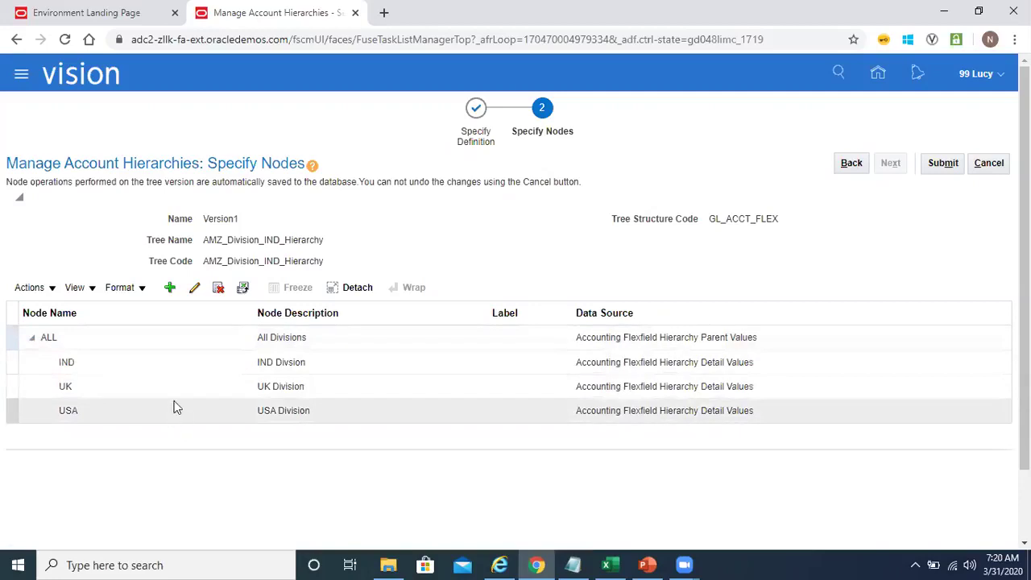
pyautogui.click(155, 334)
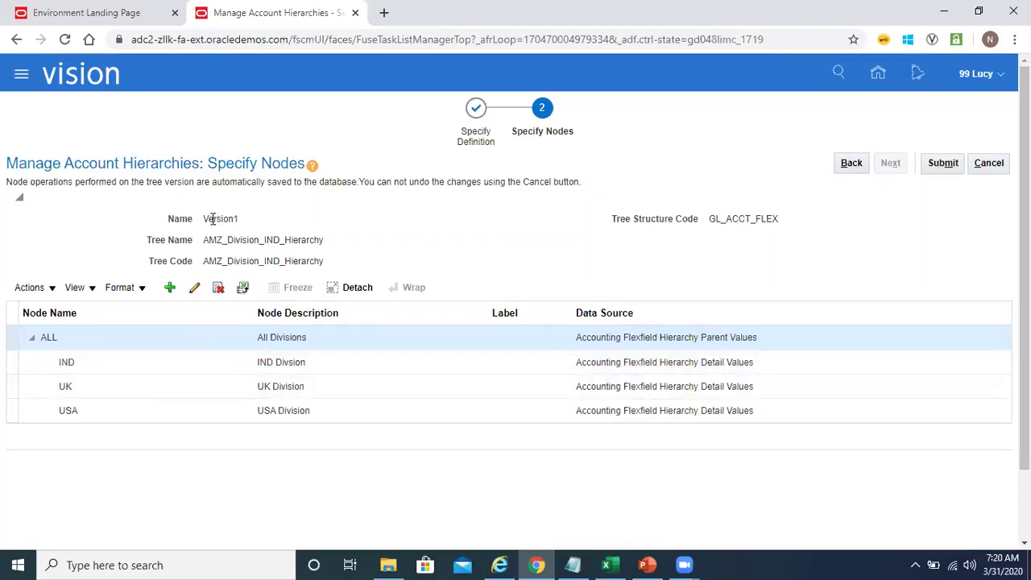
pyautogui.moveTo(206, 218); pyautogui.dragTo(254, 219)
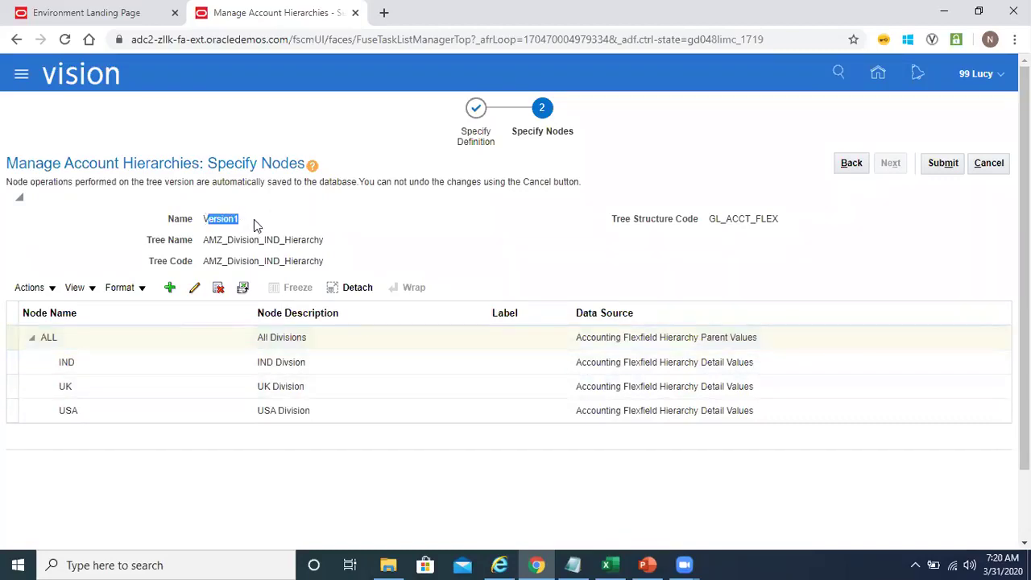
pyautogui.click(31, 342)
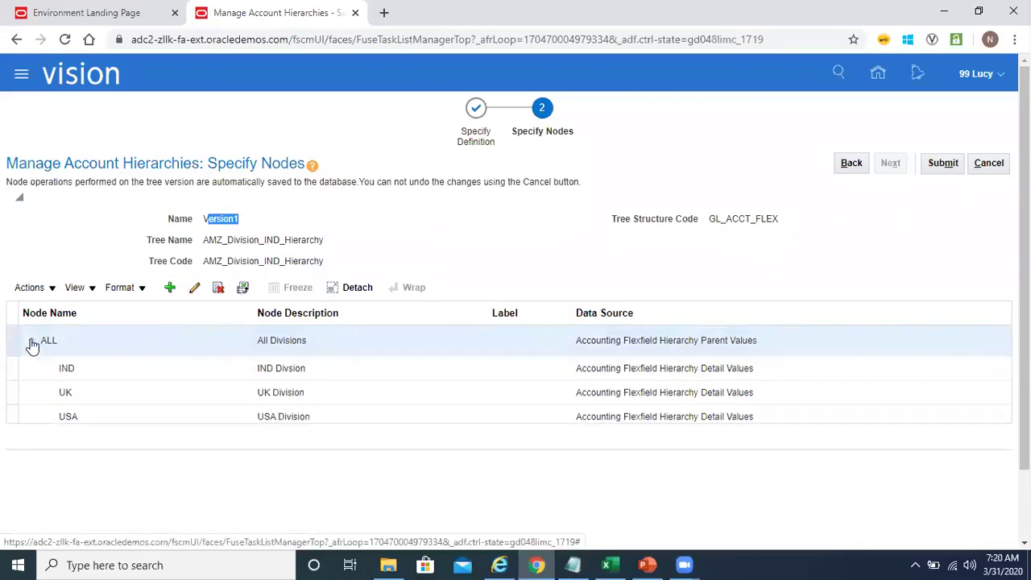
pyautogui.click(187, 339)
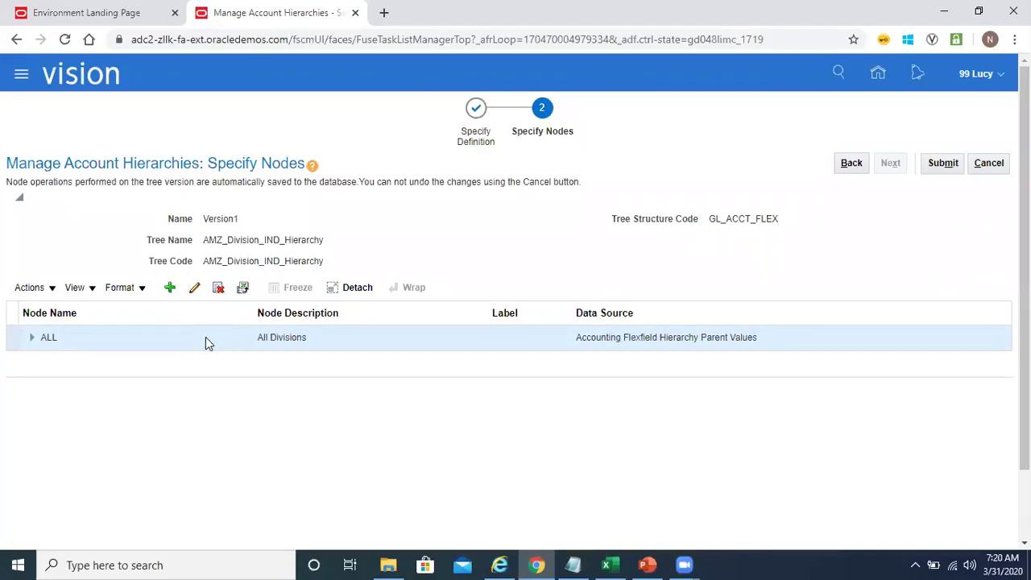
pyautogui.click(33, 339)
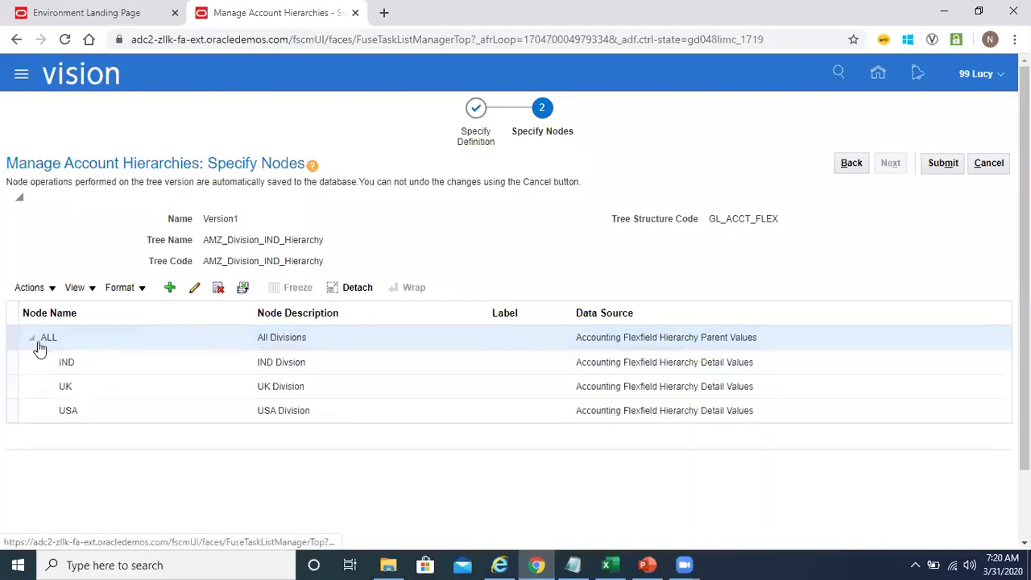
pyautogui.click(30, 342)
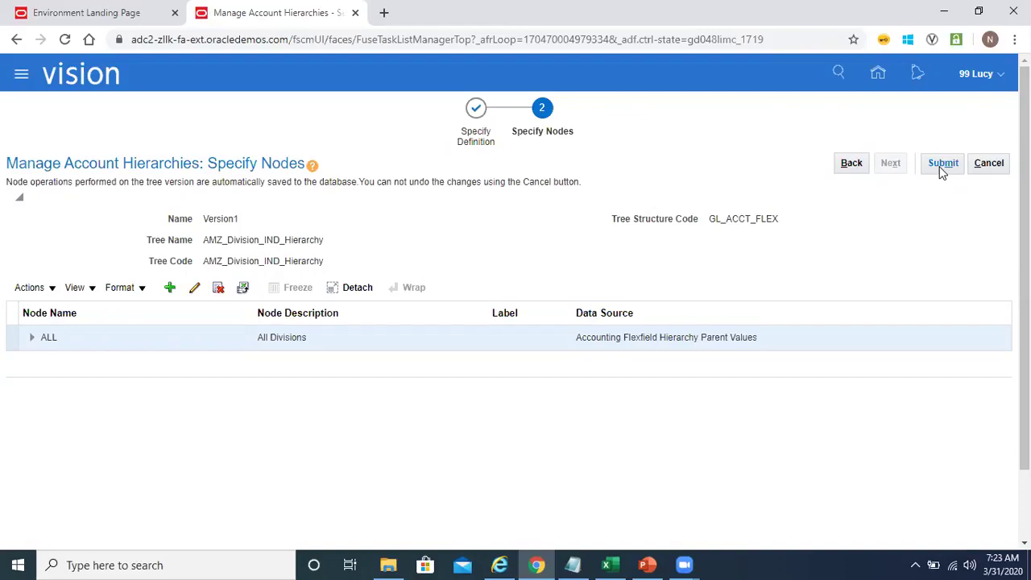
# Step: Submit the tree version and copy the tree name AMZ_Division_IND_Hierarchy from the confirmation
pyautogui.click(940, 169)
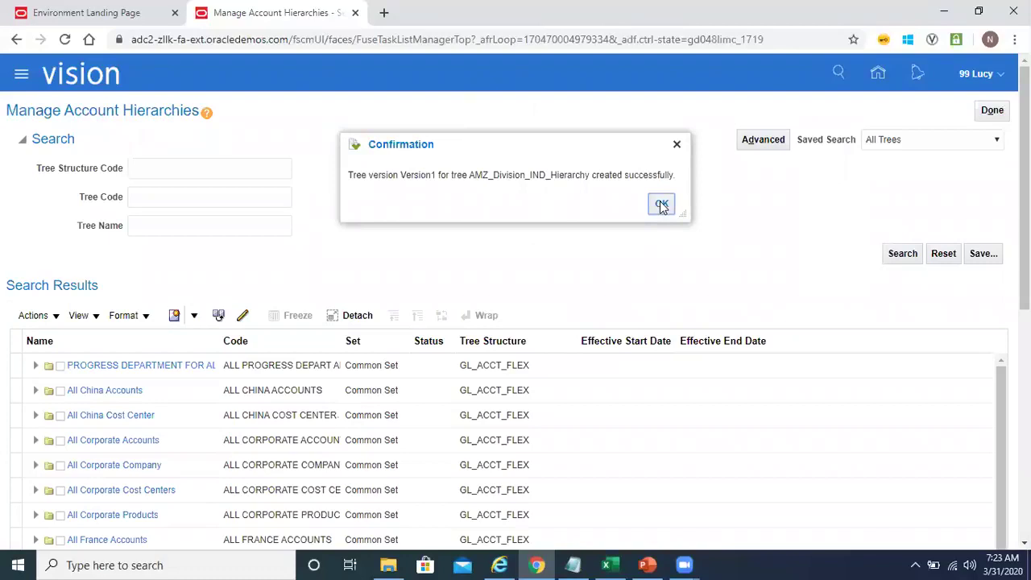
pyautogui.moveTo(470, 174); pyautogui.dragTo(589, 175)
pyautogui.hotkey('ctrl', 'c')
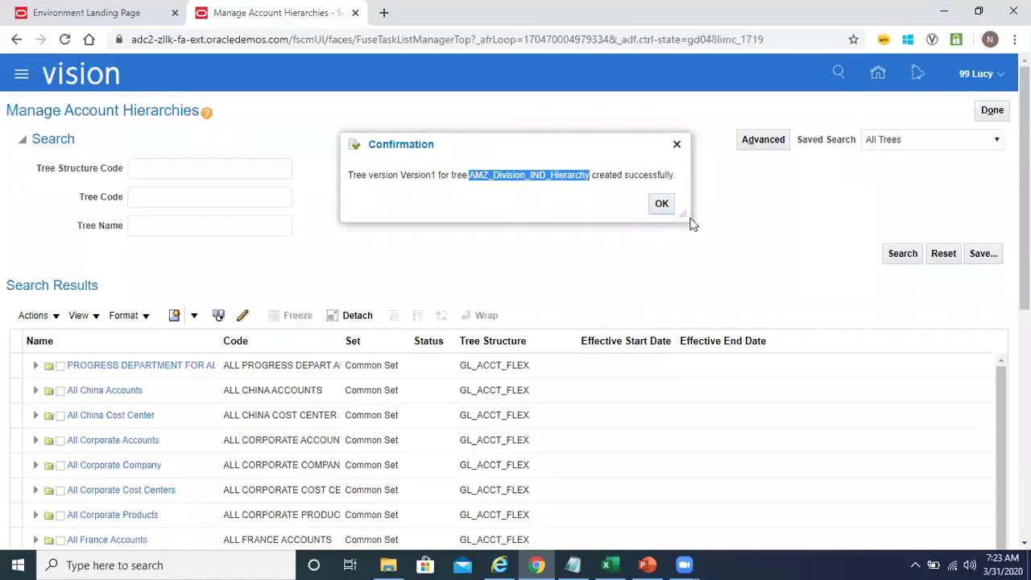
pyautogui.click(658, 207)
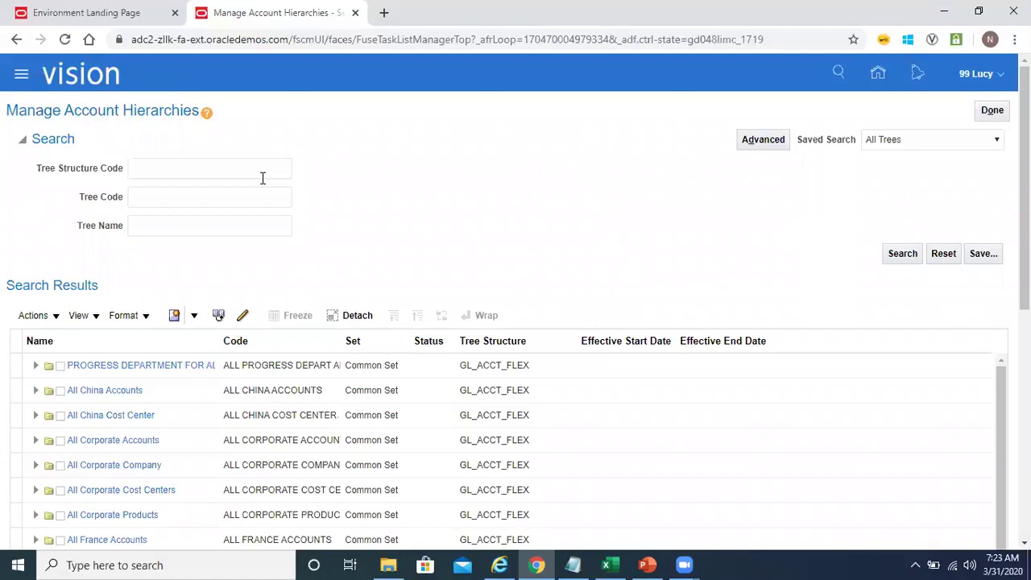
# Step: Search the account hierarchies by tree code AMZ_Division_IND_Hierarchy and expand the found tree to its versions
pyautogui.click(216, 204)
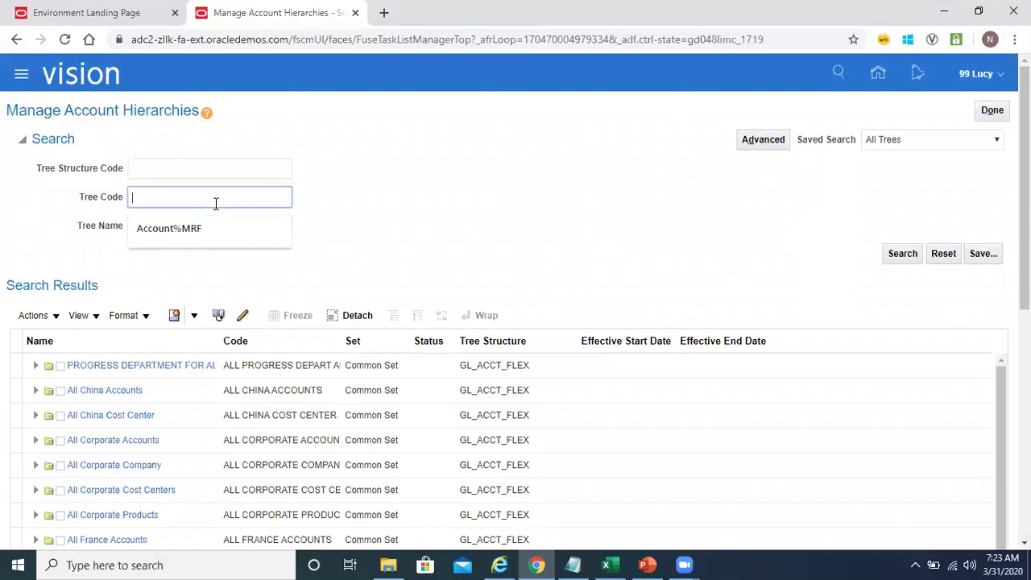
pyautogui.hotkey('ctrl', 'v')
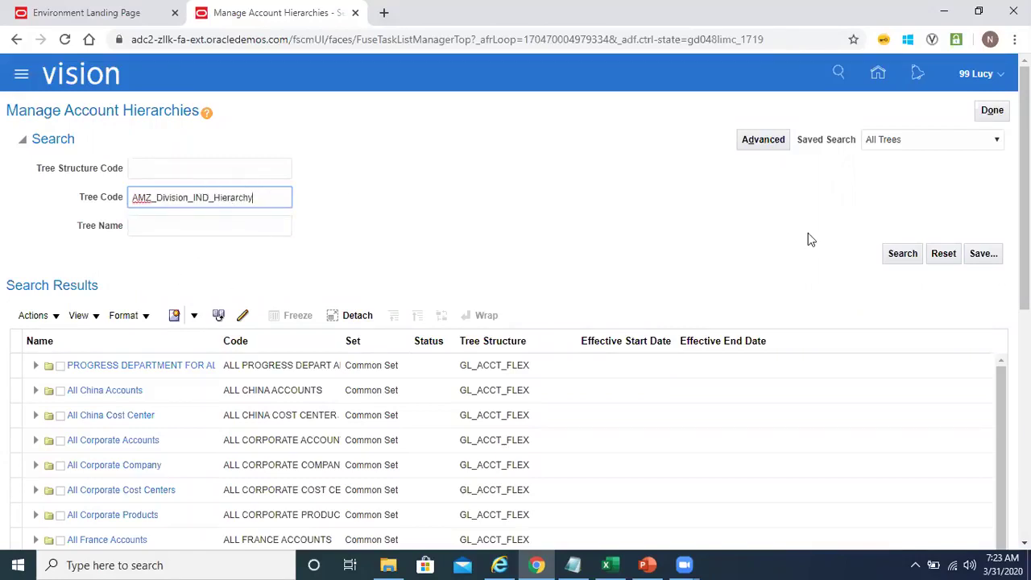
pyautogui.click(901, 256)
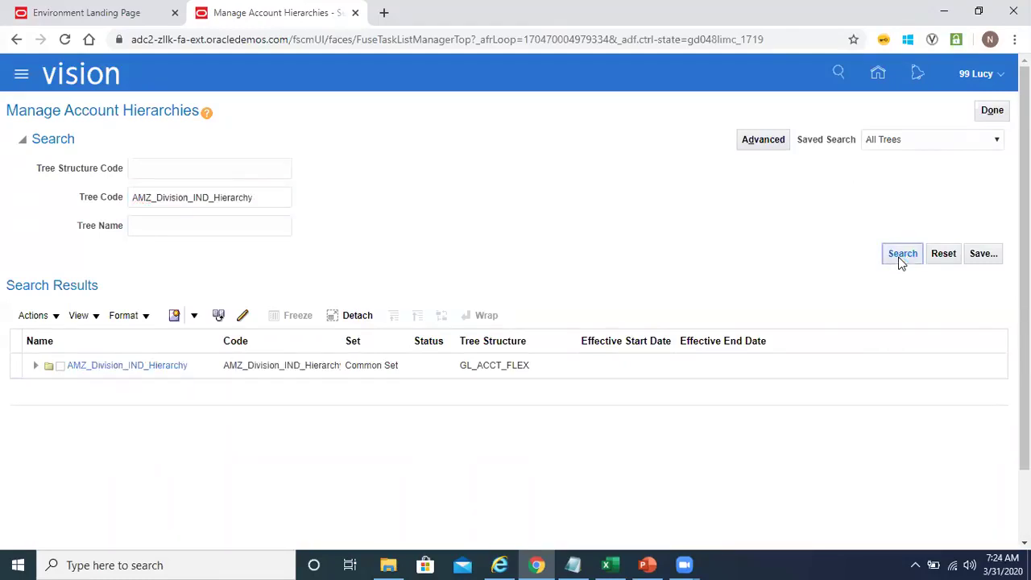
pyautogui.click(582, 368)
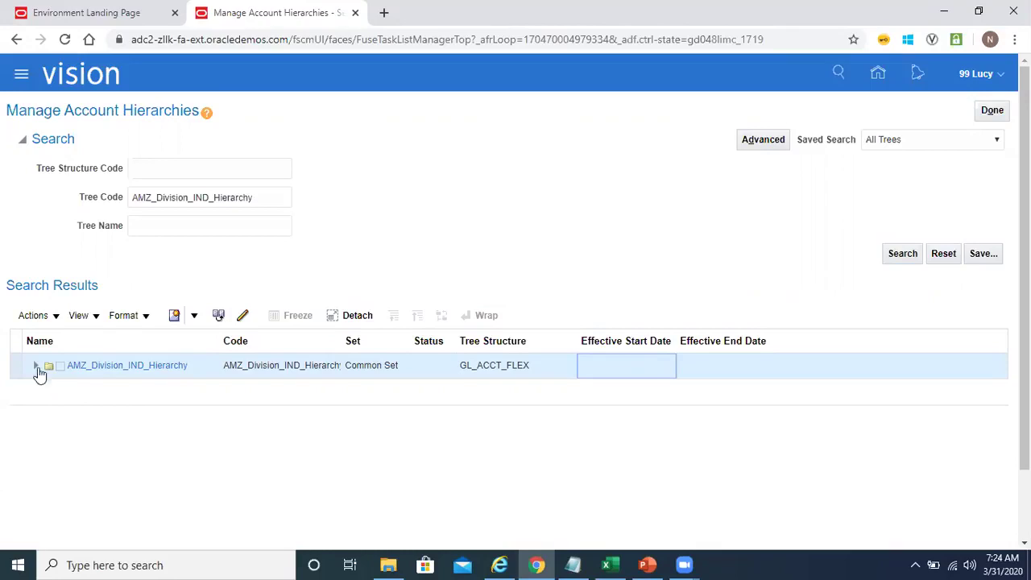
pyautogui.click(35, 368)
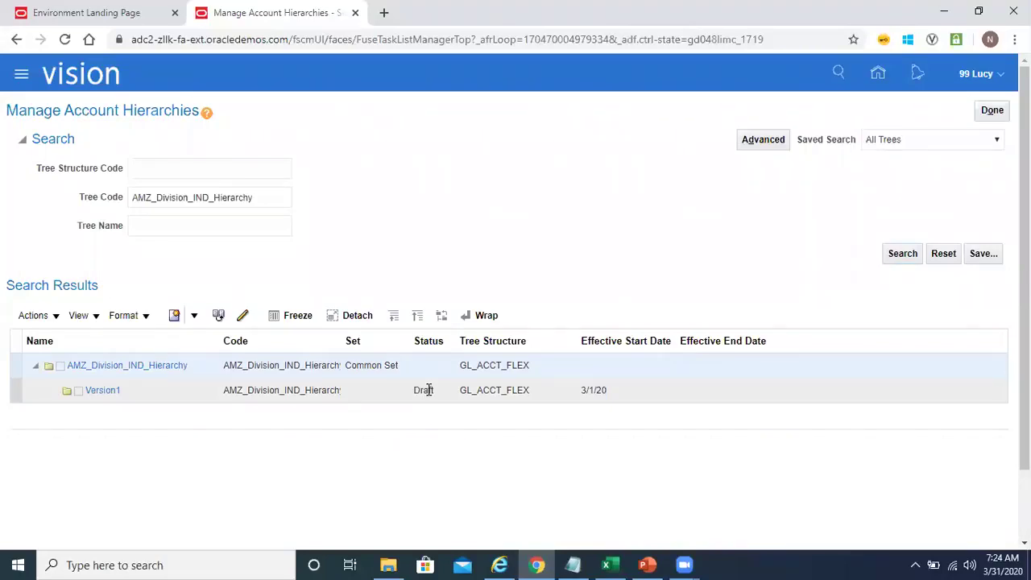
# Step: Run an online audit of Version1 and review its validation details before returning to the hierarchy list
pyautogui.click(395, 390)
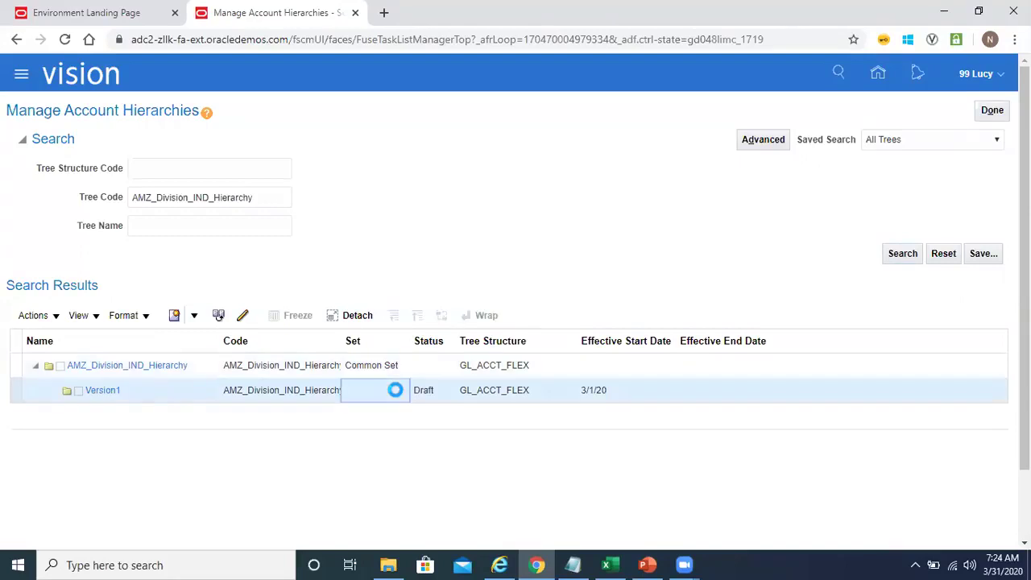
pyautogui.click(55, 316)
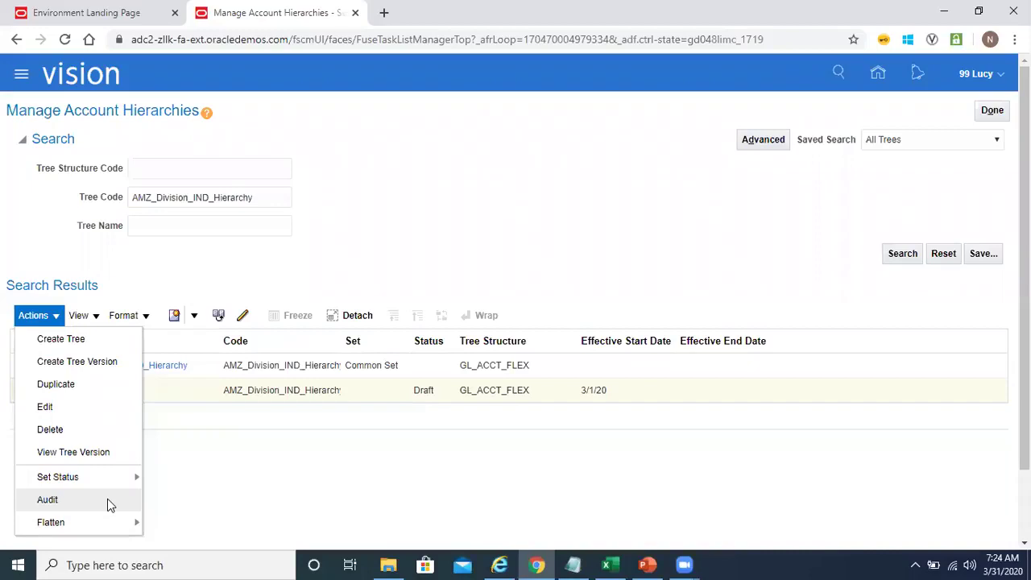
pyautogui.click(110, 503)
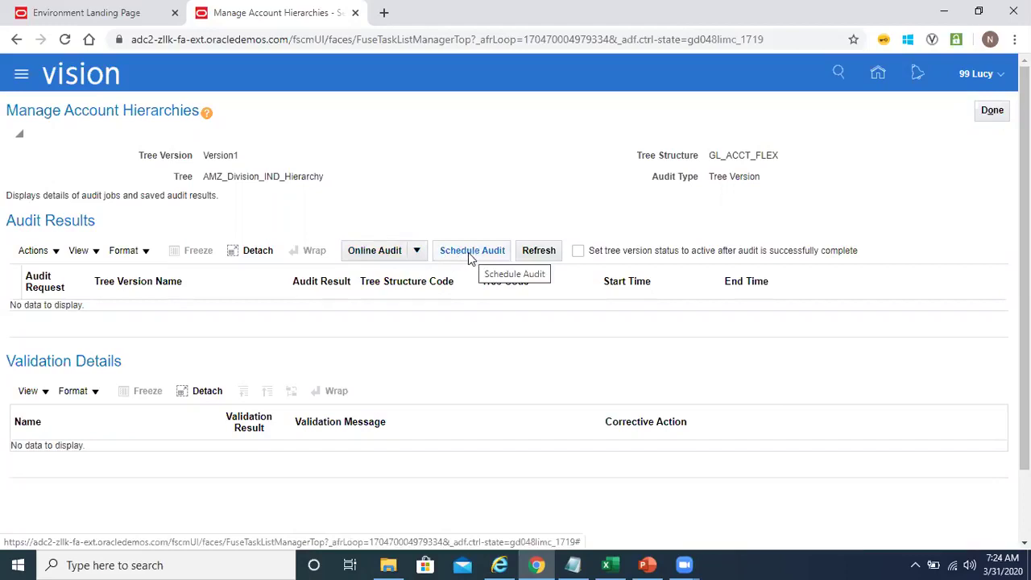
pyautogui.click(380, 256)
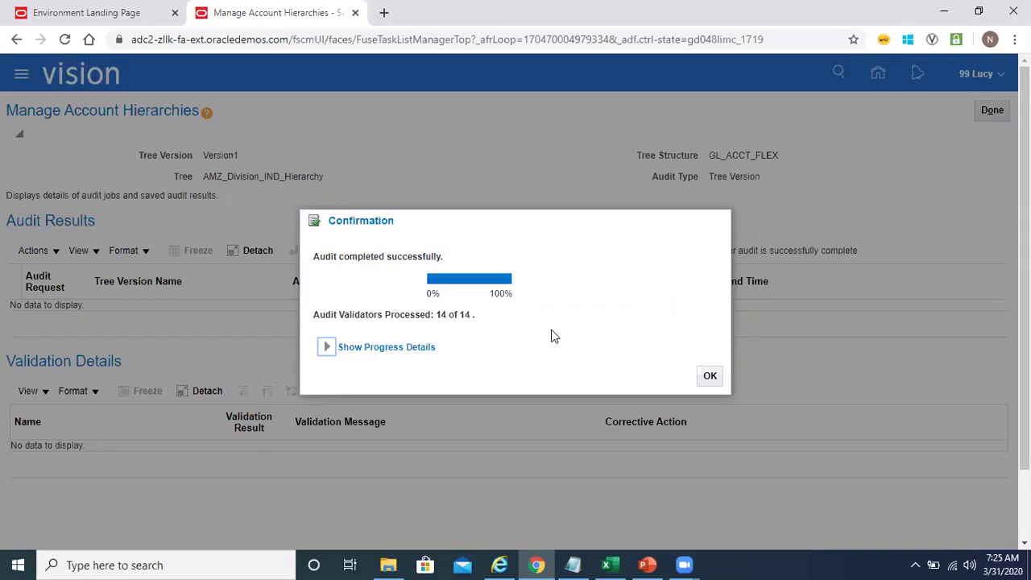
pyautogui.click(708, 380)
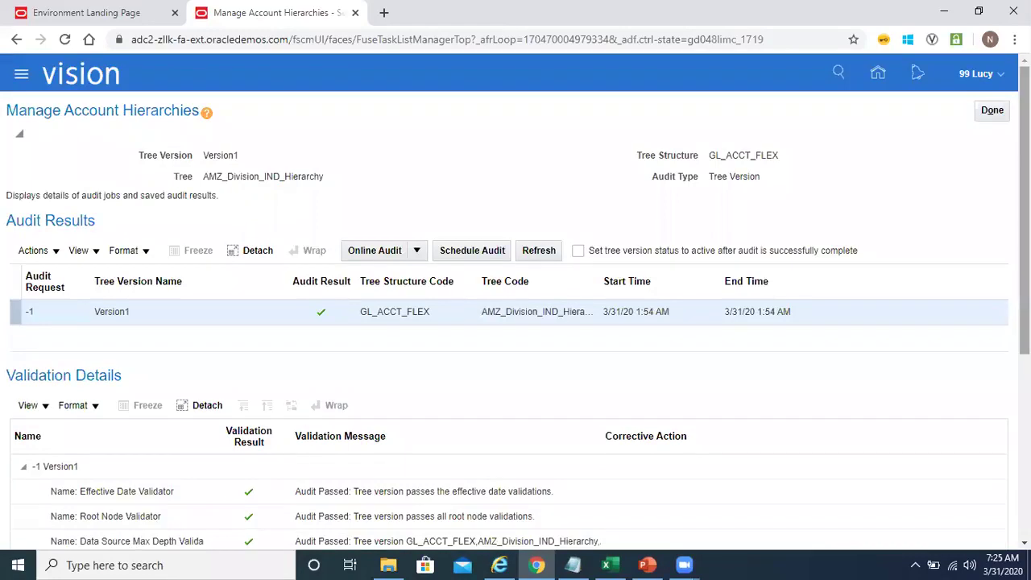
pyautogui.scroll(-3, 515, 304)
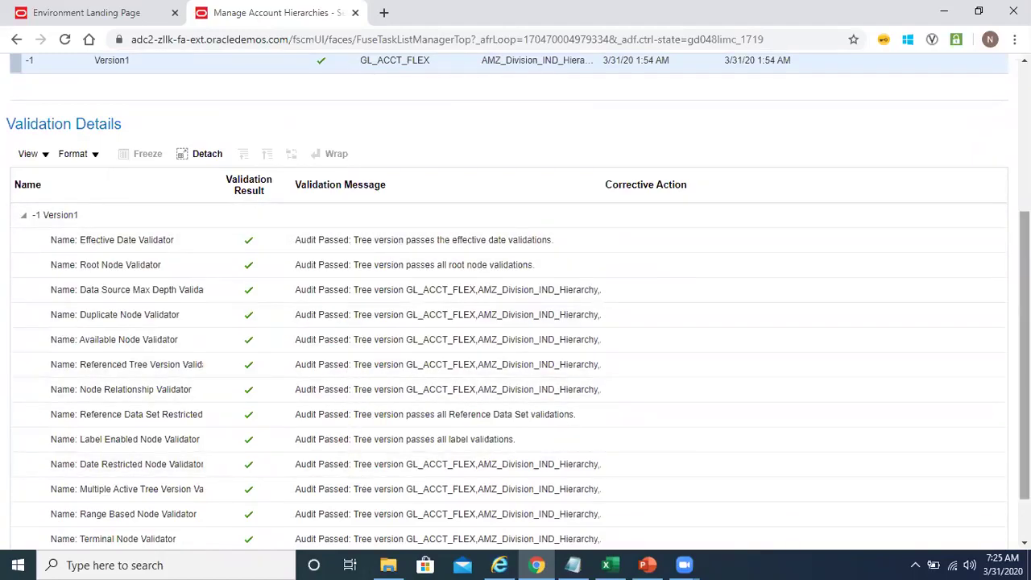
pyautogui.scroll(-1, 1024, 354)
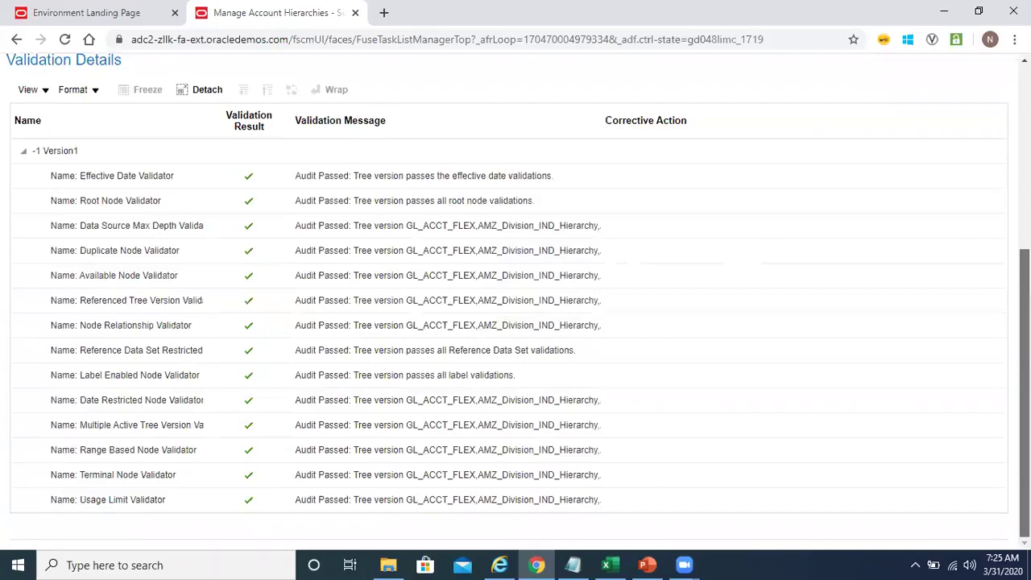
pyautogui.scroll(5, 1023, 354)
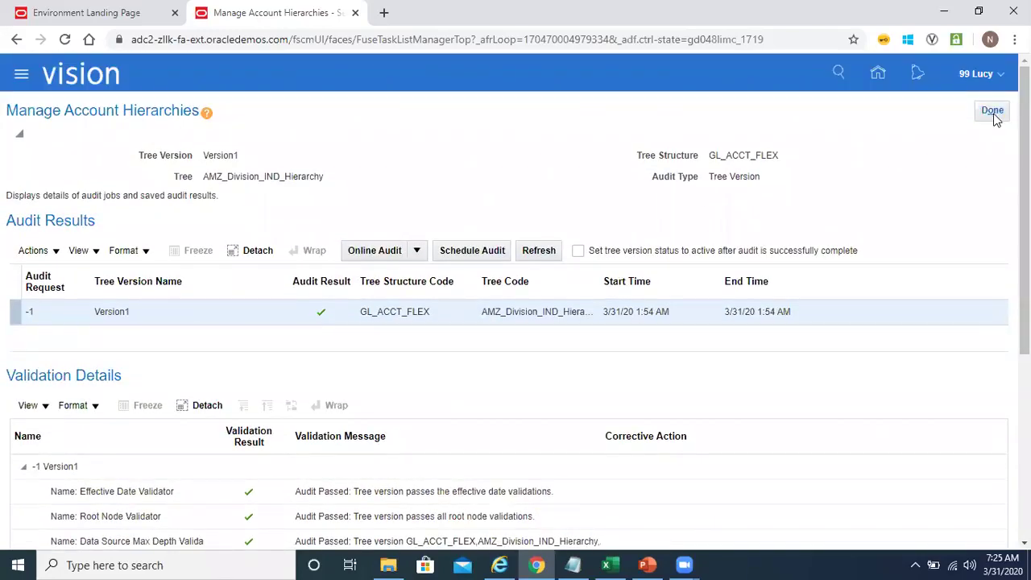
pyautogui.click(995, 114)
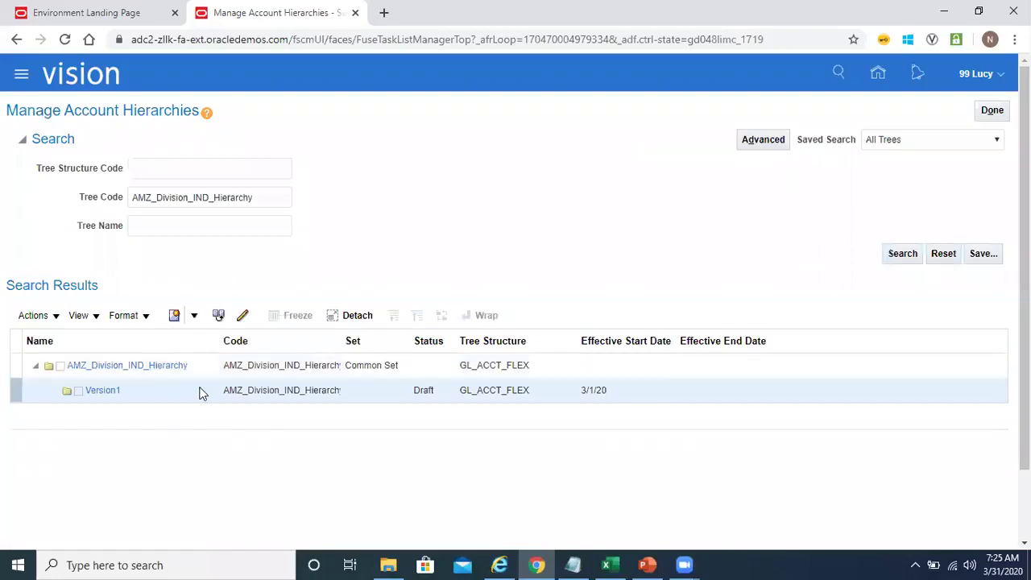
# Step: Run online column flattening for Version1 of AMZ_Division_IND_Hierarchy
pyautogui.click(55, 319)
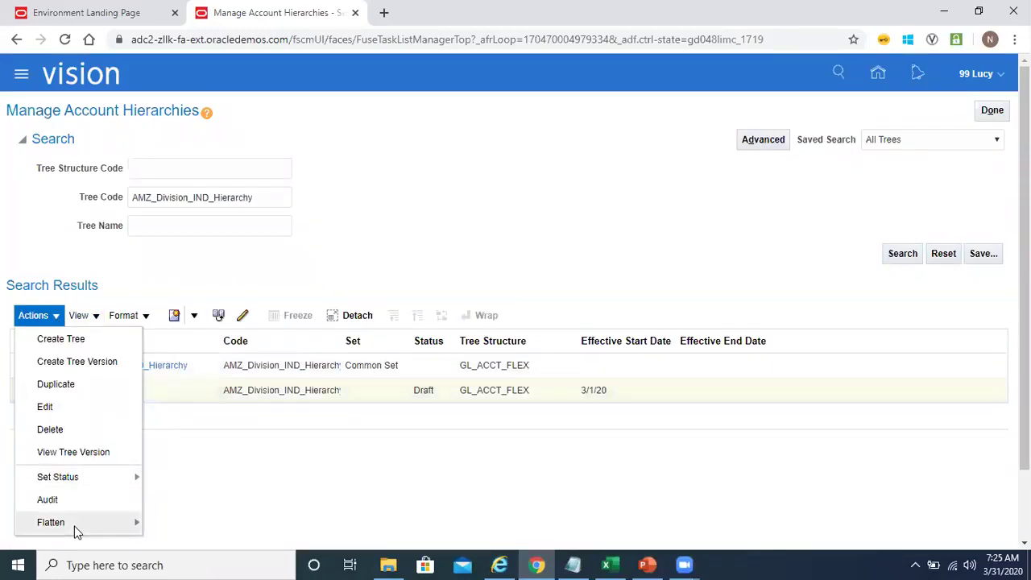
pyautogui.moveTo(76, 530)
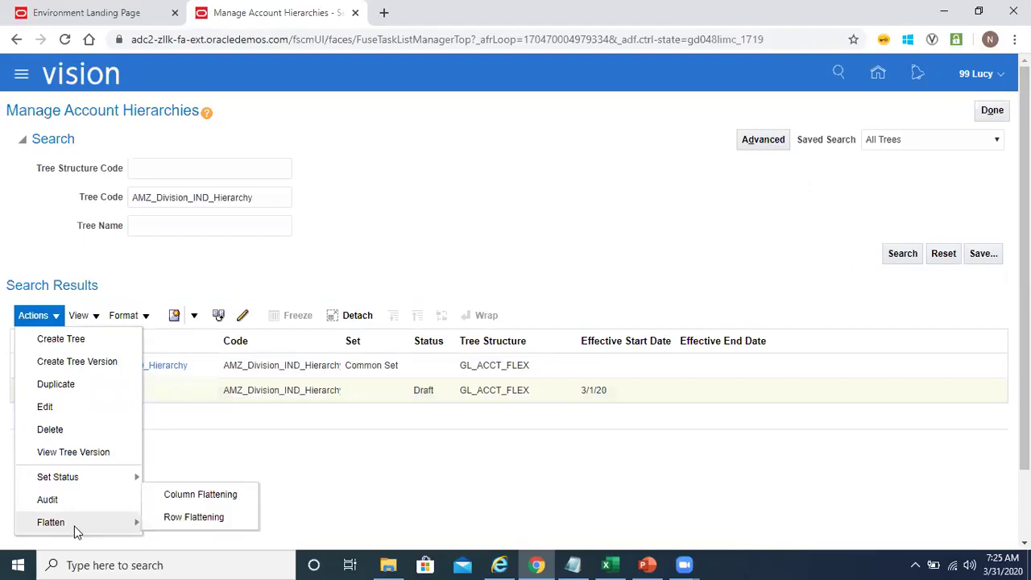
pyautogui.click(221, 497)
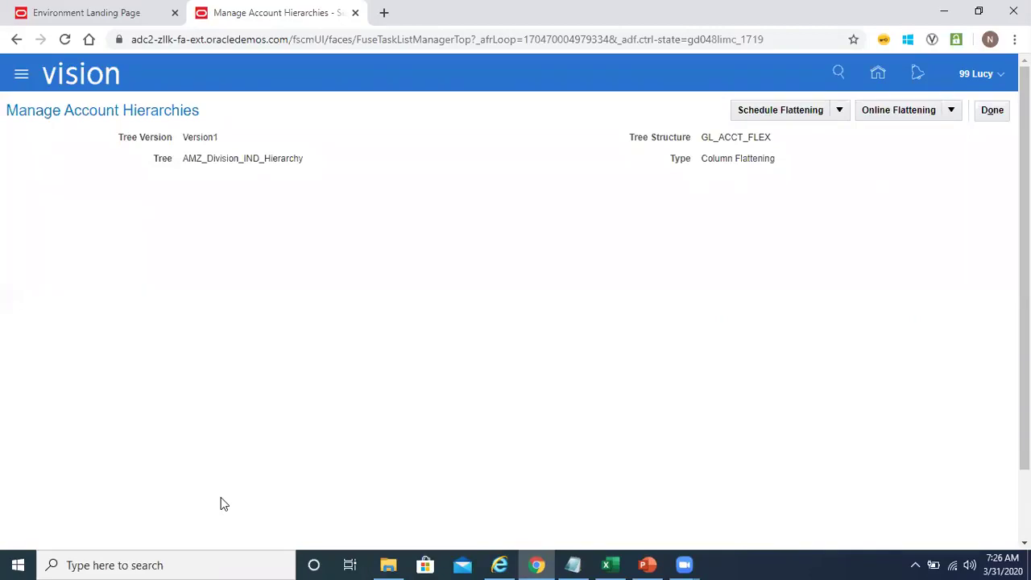
pyautogui.click(893, 113)
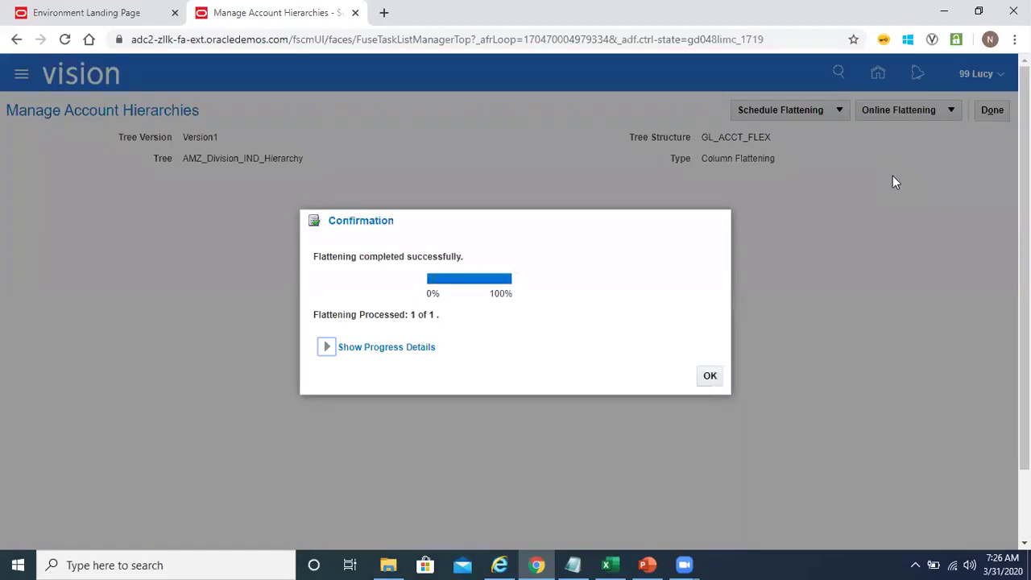
pyautogui.click(708, 382)
pyautogui.click(708, 380)
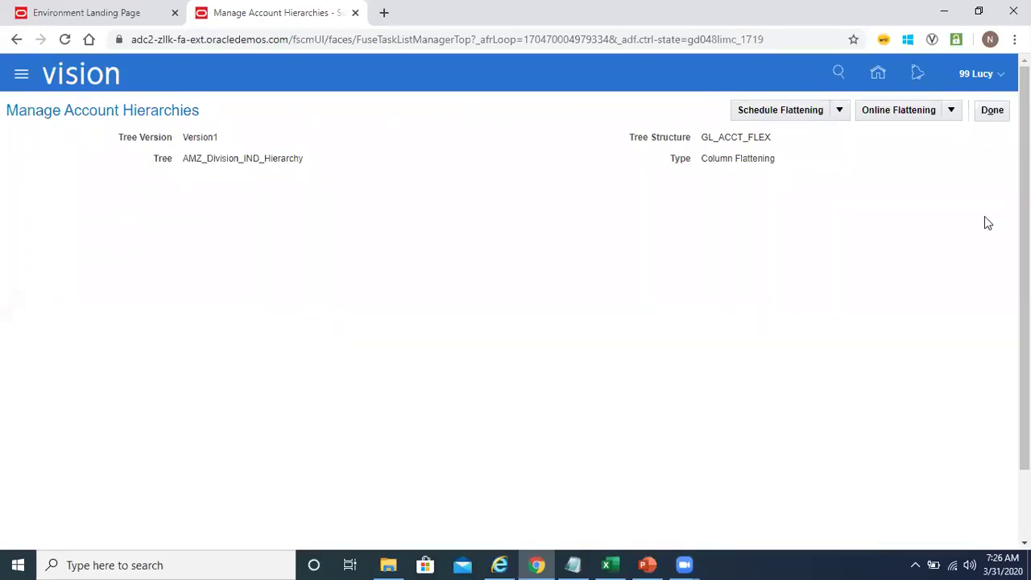
# Step: Run online row flattening for Version1 of AMZ_Division_IND_Hierarchy and return to the hierarchy list
pyautogui.click(994, 112)
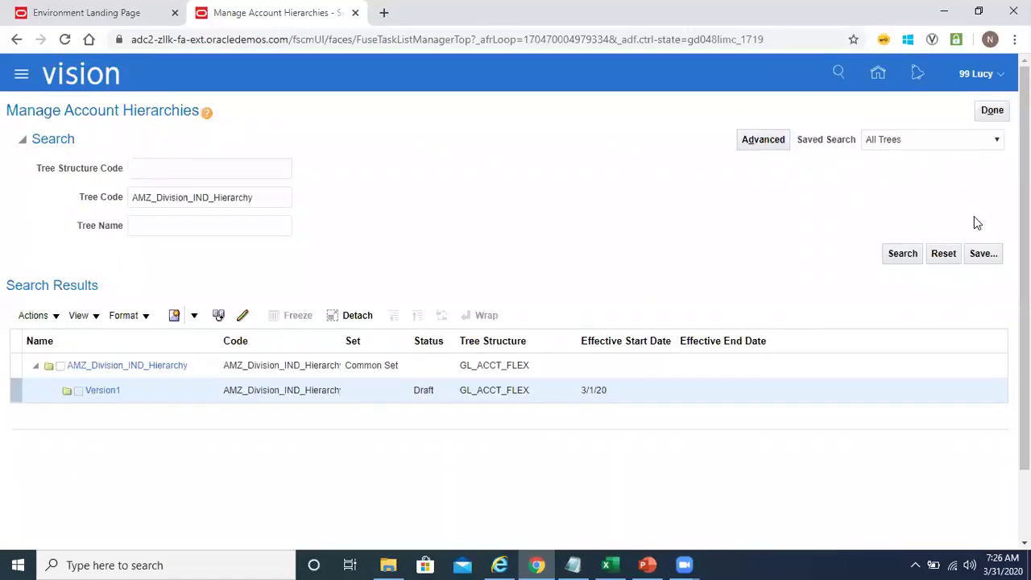
pyautogui.click(382, 396)
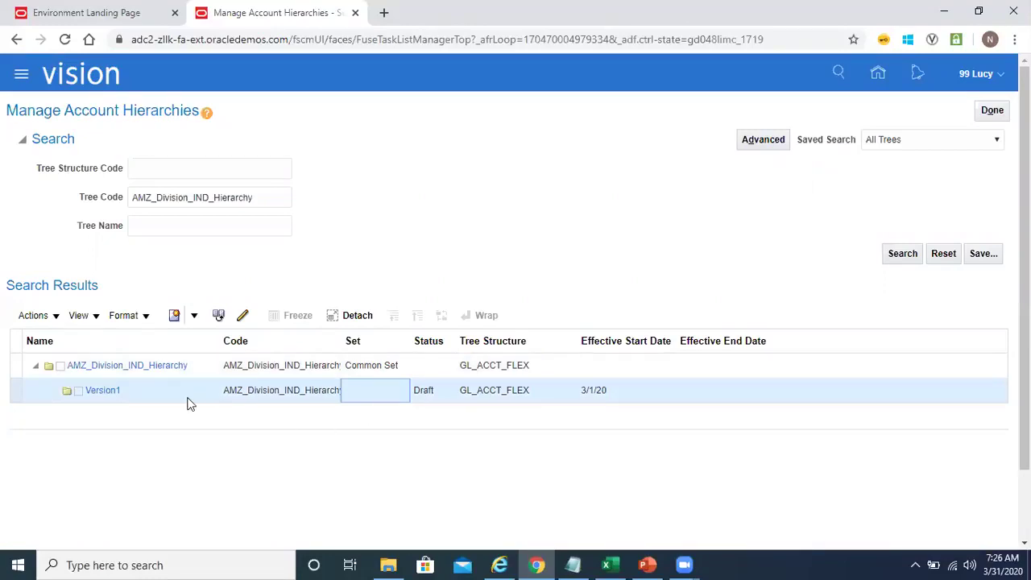
pyautogui.click(61, 323)
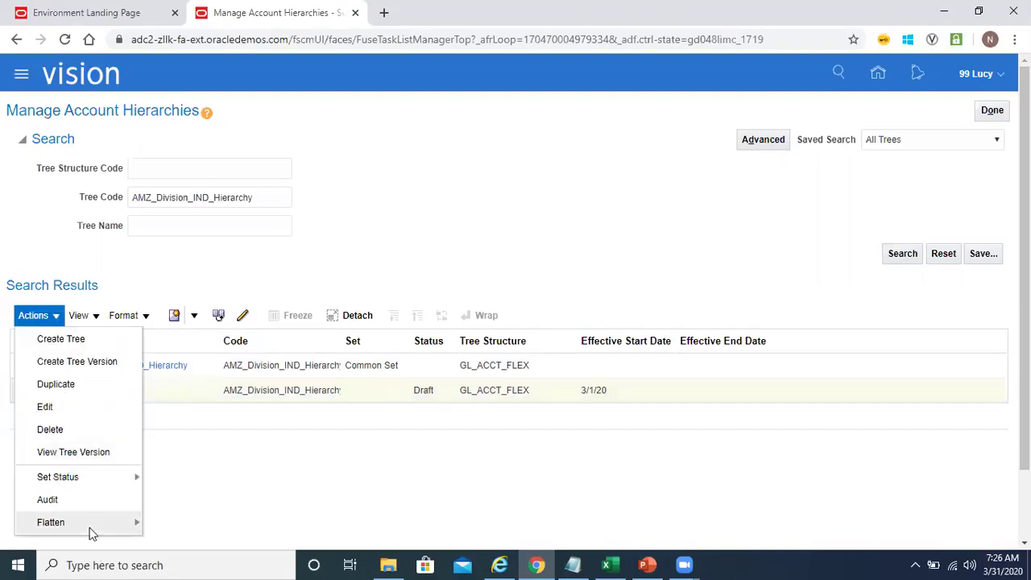
pyautogui.moveTo(92, 525)
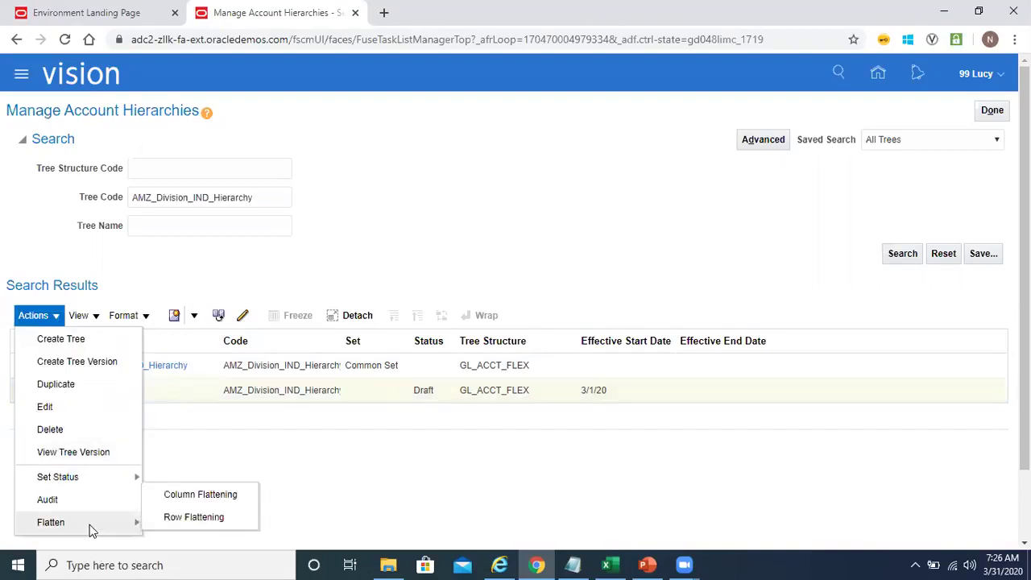
pyautogui.click(228, 516)
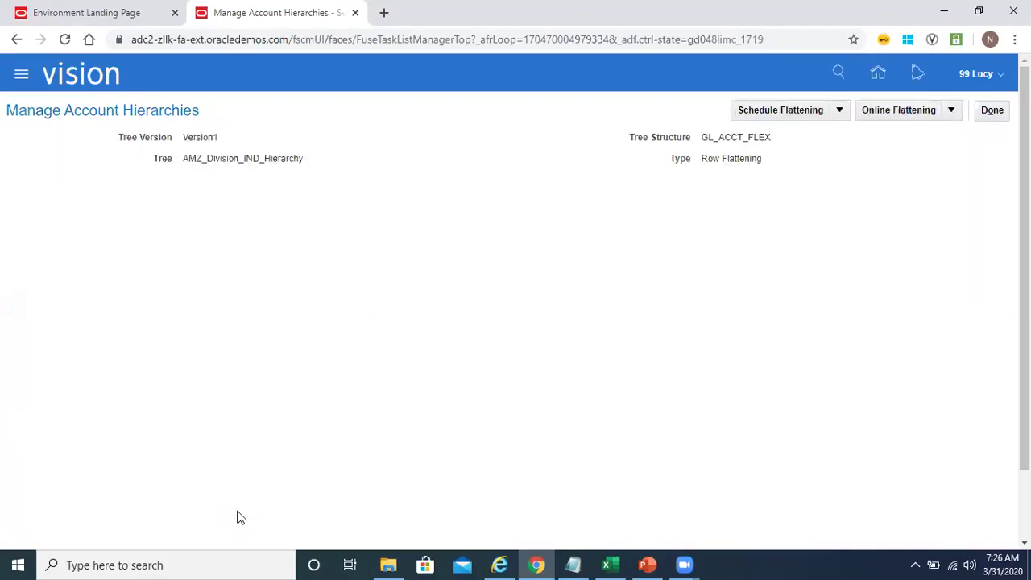
pyautogui.click(884, 114)
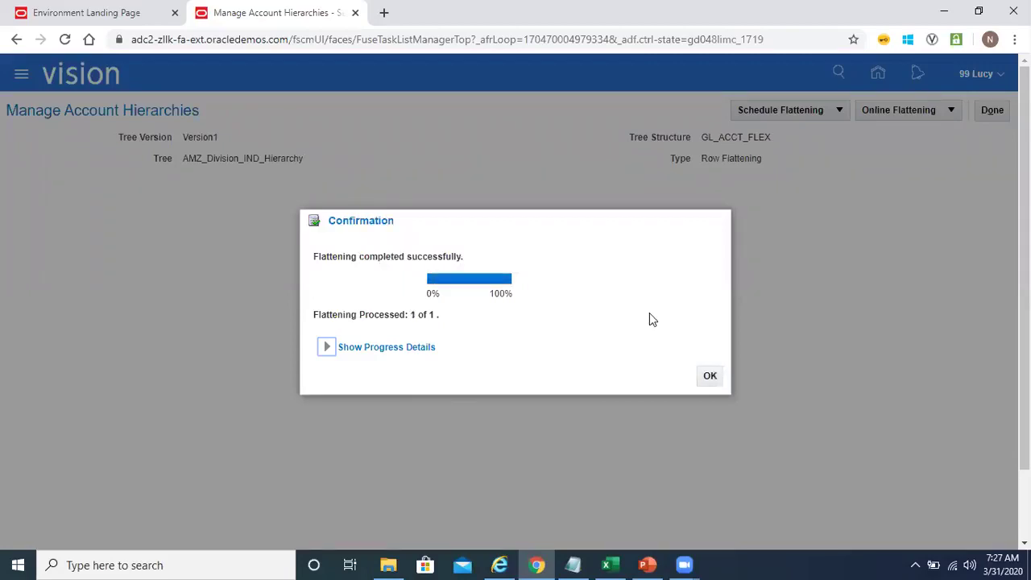
pyautogui.click(710, 376)
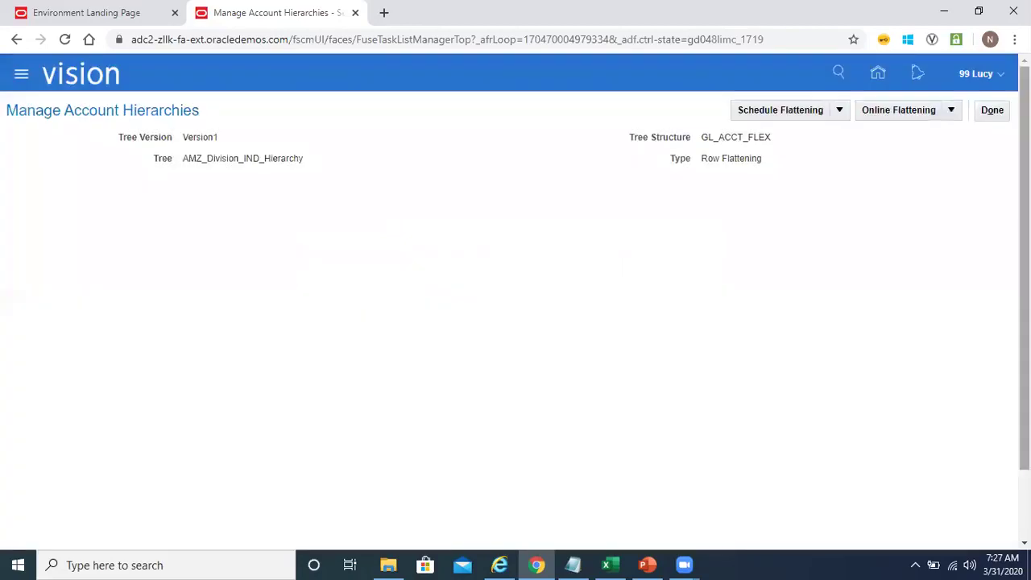
pyautogui.click(994, 110)
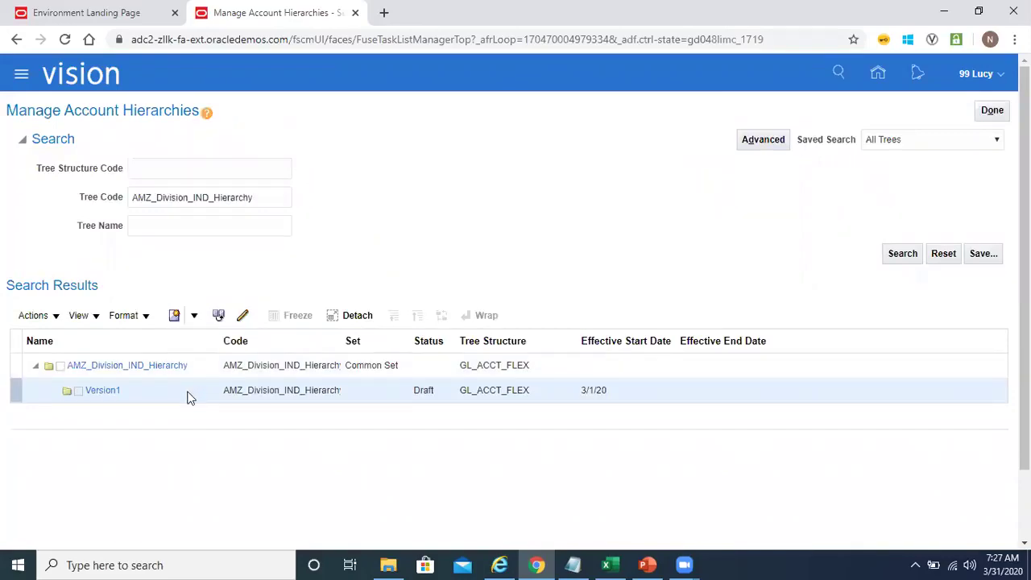
# Step: Set the status of tree version Version1 to Active and acknowledge the confirmation
pyautogui.click(54, 316)
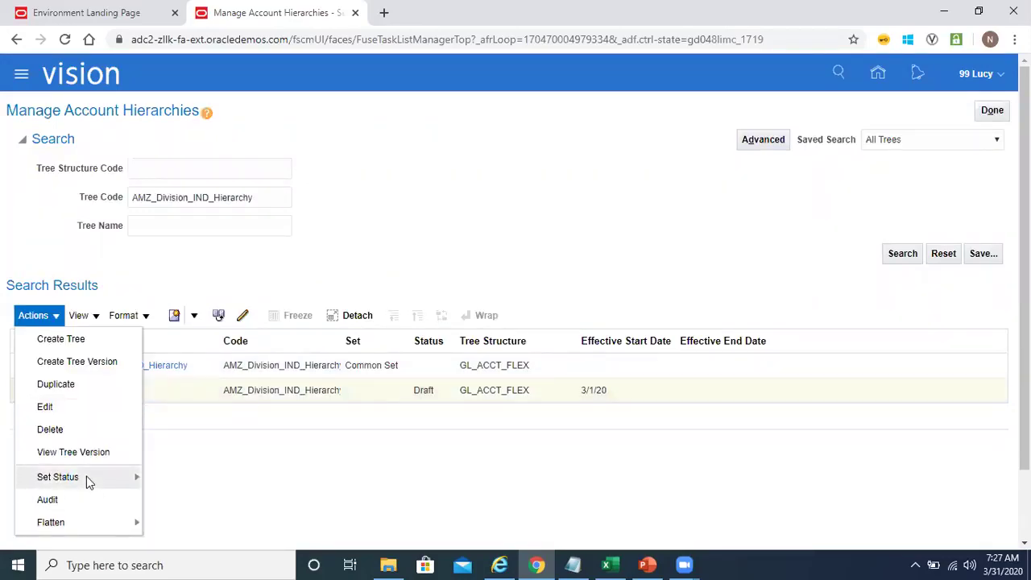
pyautogui.moveTo(86, 476)
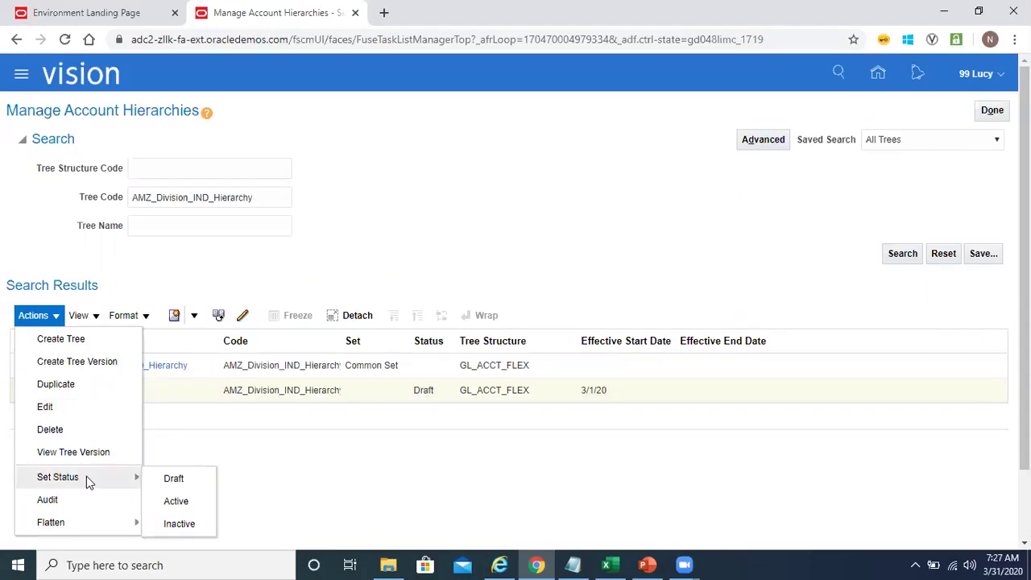
pyautogui.click(201, 504)
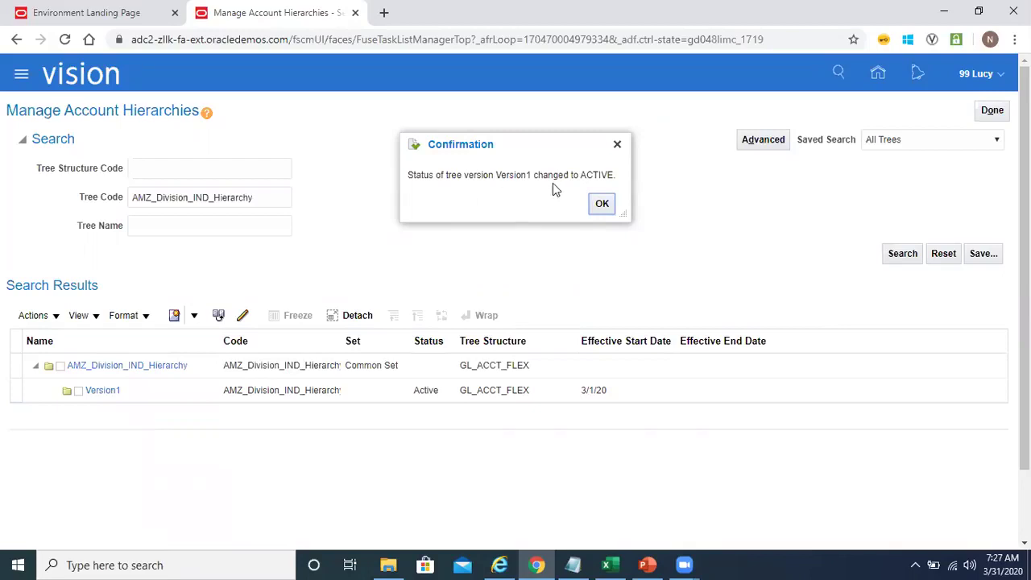
pyautogui.click(602, 205)
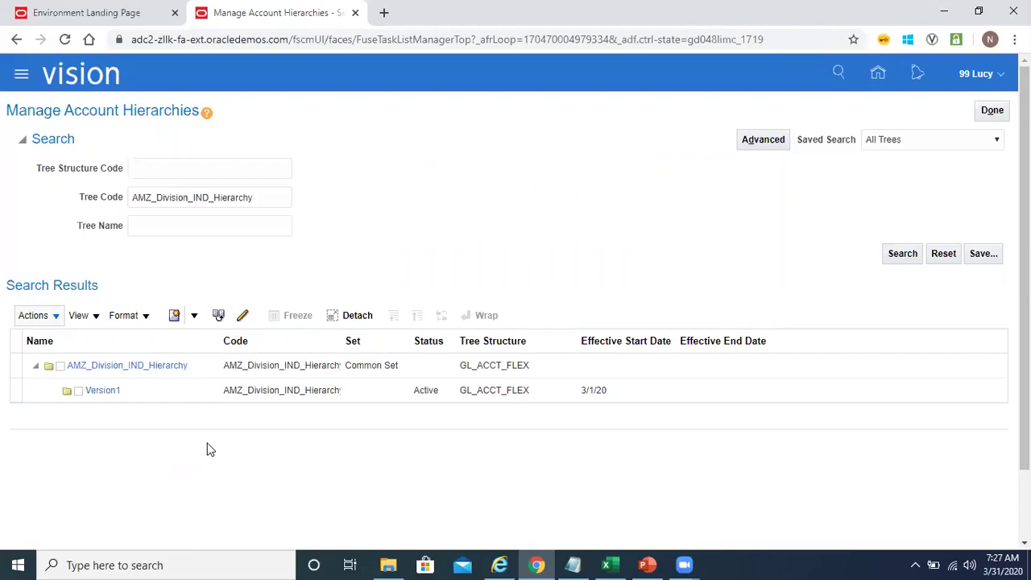
pyautogui.click(191, 397)
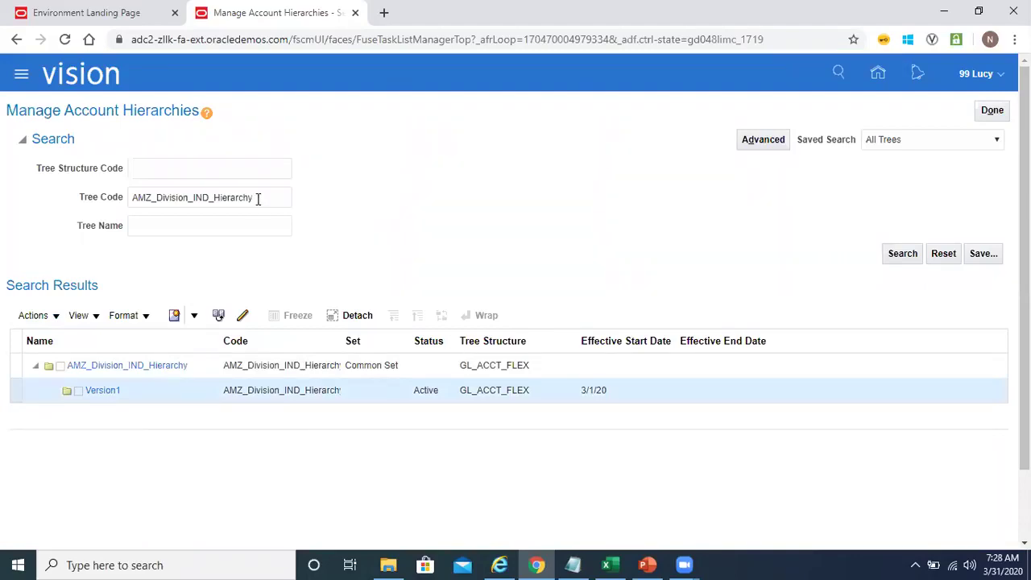
# Step: Copy the tree code AMZ_Division_IND_Hierarchy and finish managing account hierarchies to return to the Financials setup tasks
pyautogui.moveTo(258, 202); pyautogui.dragTo(50, 205)
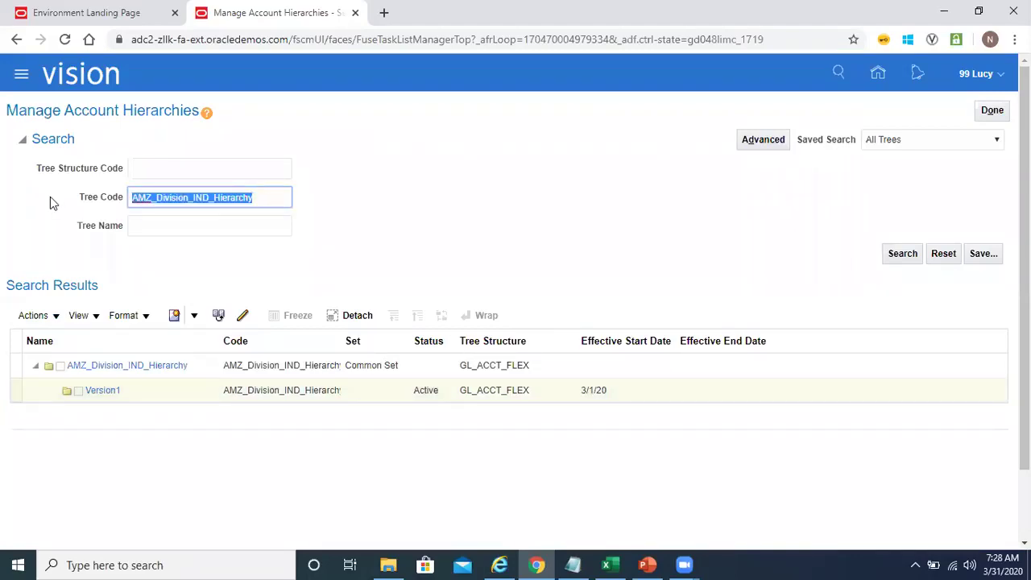
pyautogui.click(314, 231)
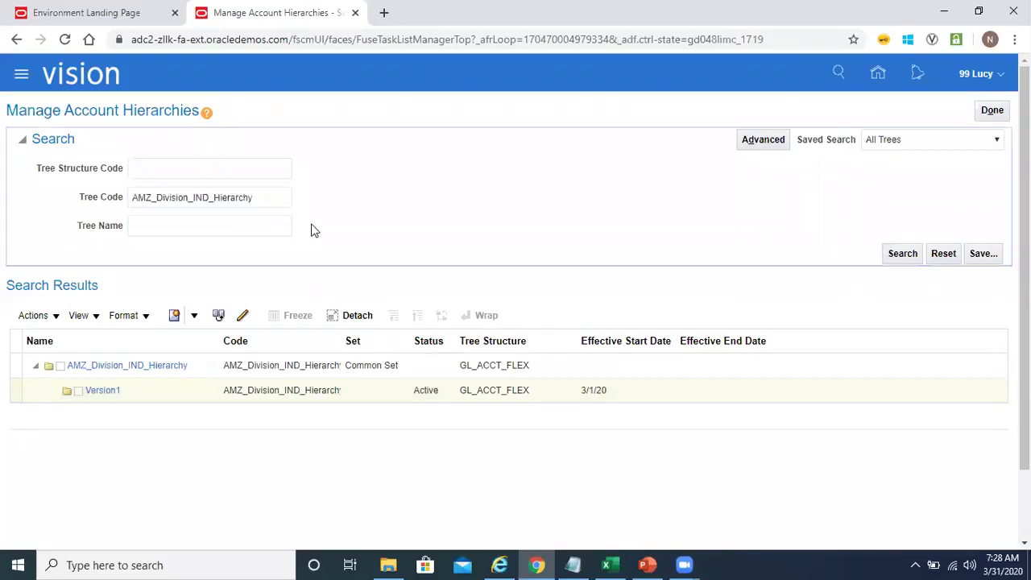
pyautogui.click(397, 398)
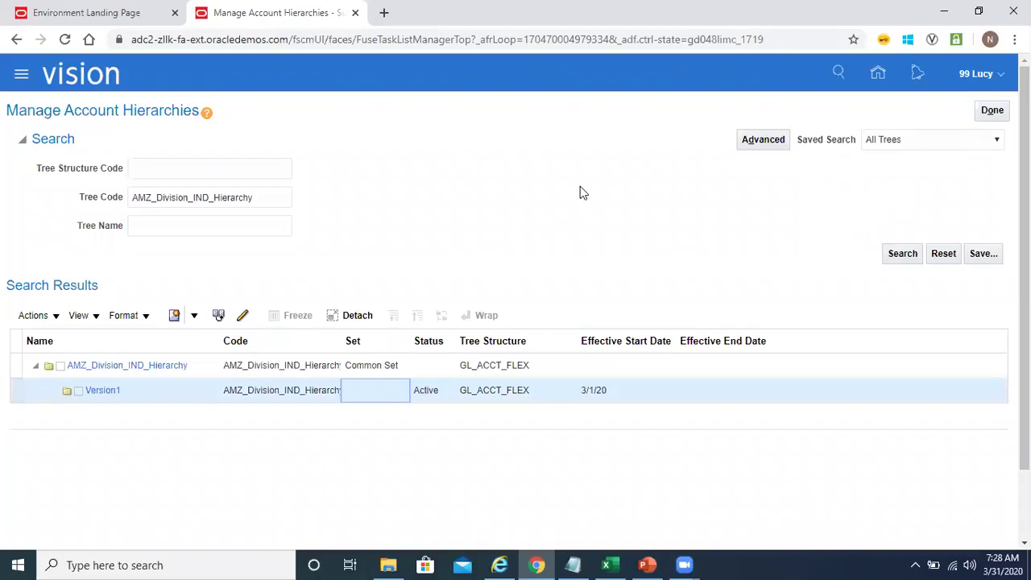
pyautogui.moveTo(262, 198); pyautogui.dragTo(24, 204)
pyautogui.hotkey('ctrl', 'c')
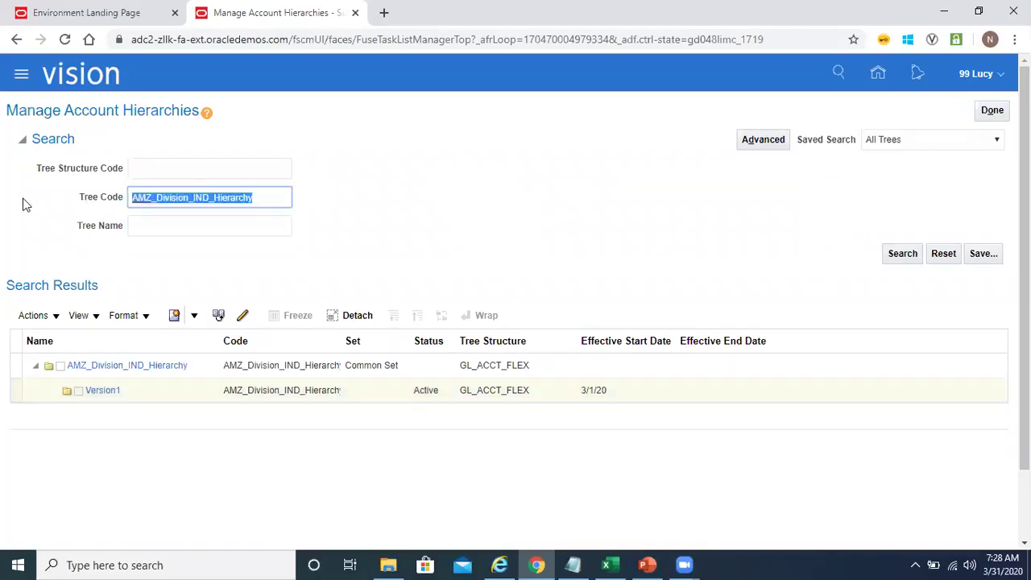
pyautogui.click(995, 118)
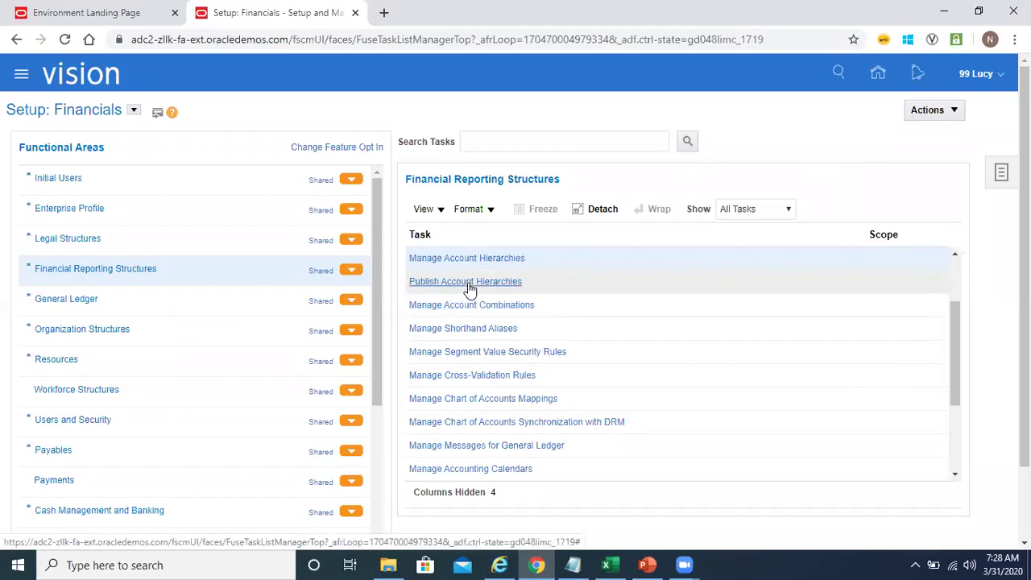
# Step: Open the Publish Account Hierarchies task, search for hierarchy AMZ_Division_IND_Hierarchy and set the hierarchy version criterion to Version1
pyautogui.click(468, 283)
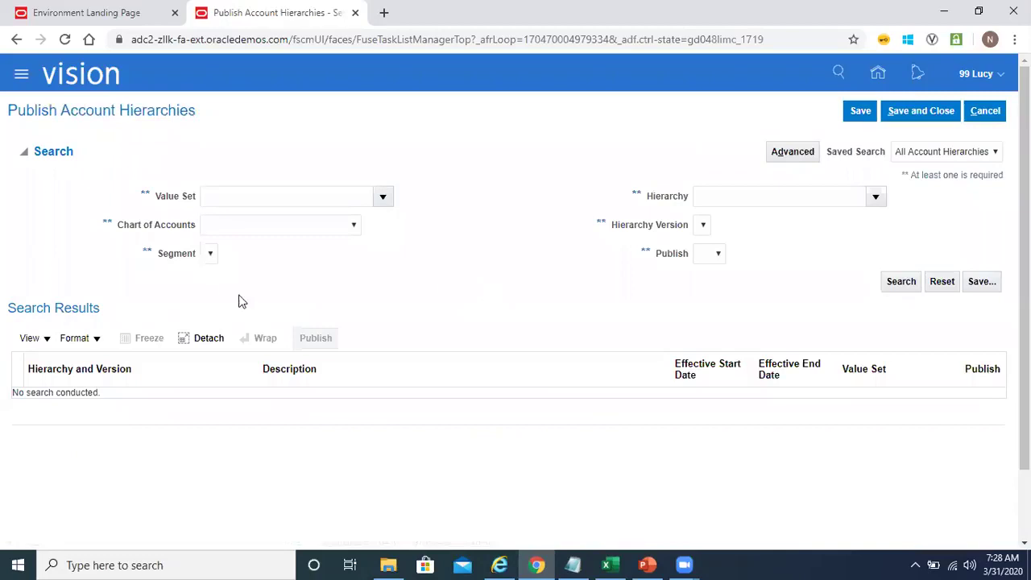
pyautogui.click(733, 196)
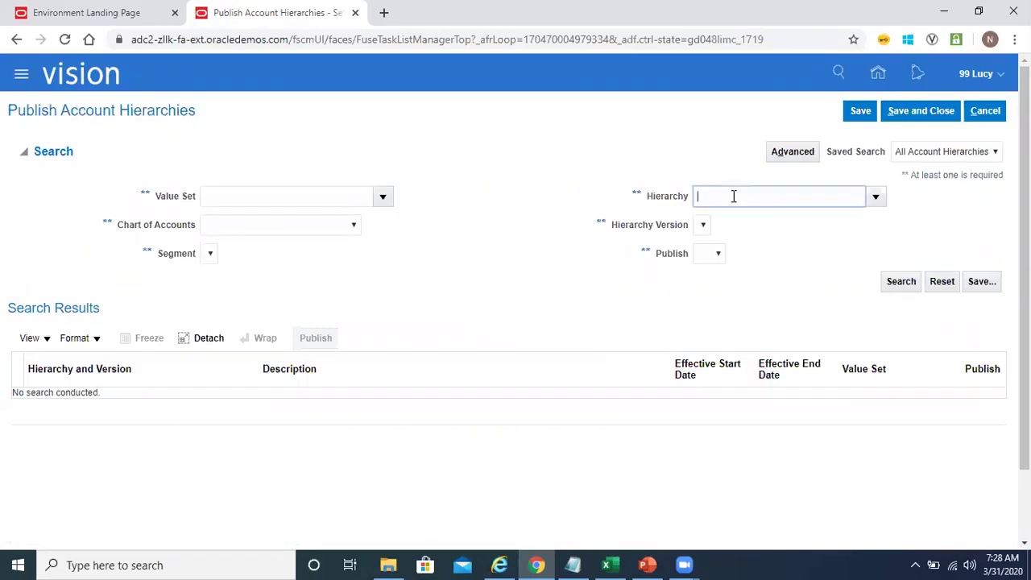
pyautogui.hotkey('ctrl', 'v')
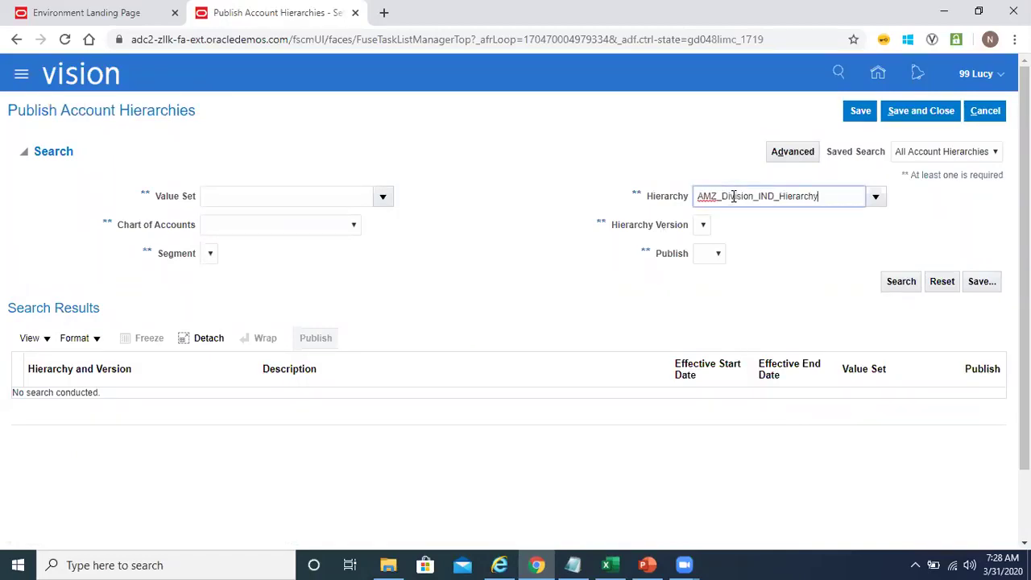
pyautogui.click(891, 284)
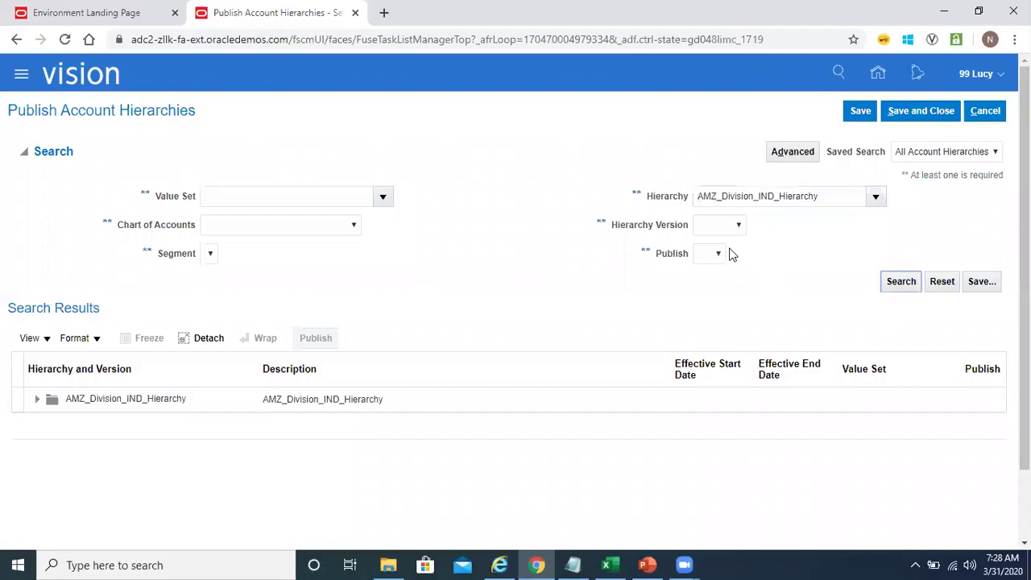
pyautogui.click(737, 226)
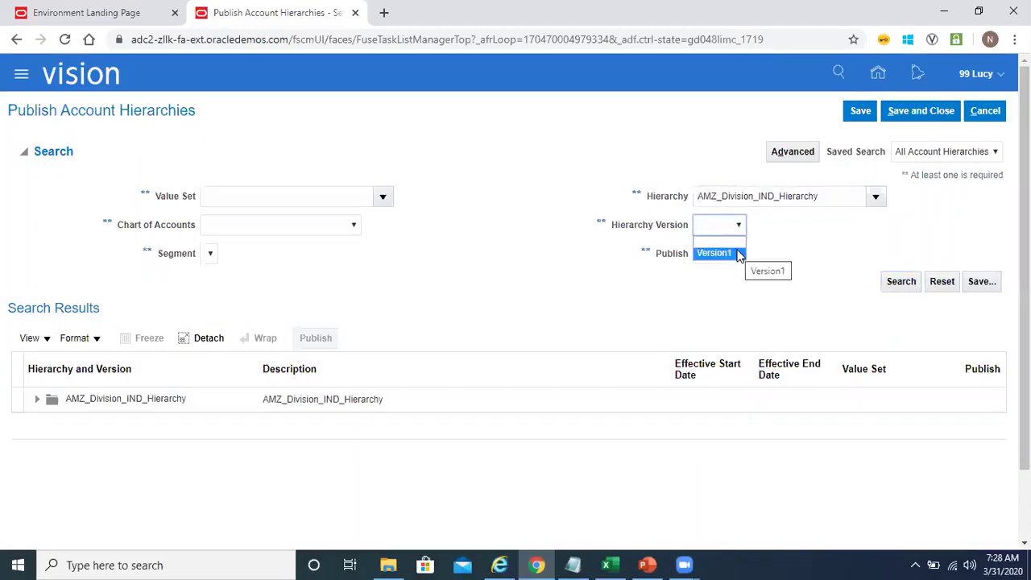
pyautogui.click(737, 254)
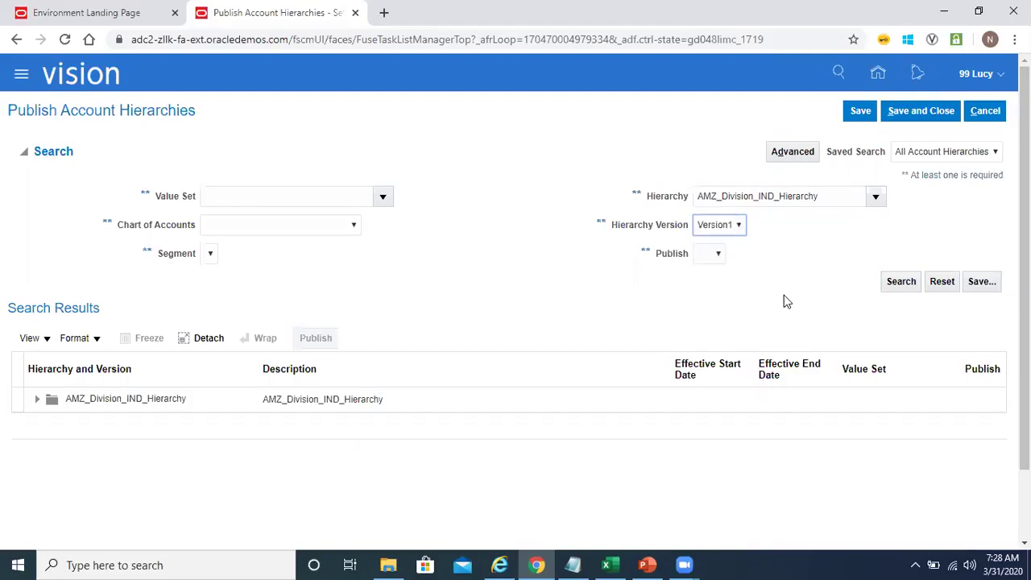
# Step: Expand AMZ_Division_IND_Hierarchy, mark Version1 for publishing, submit the publish process and save
pyautogui.click(421, 401)
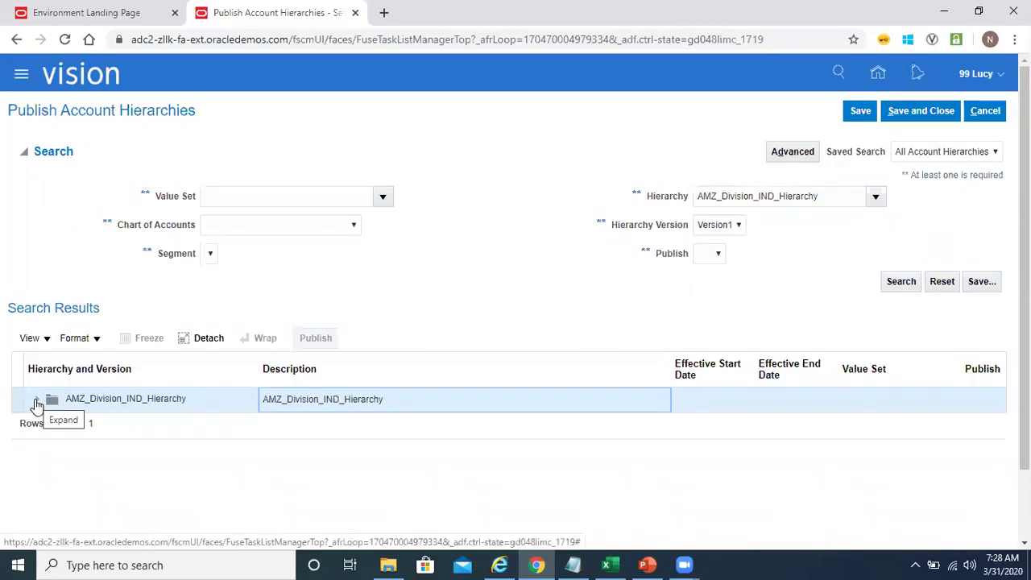
pyautogui.click(37, 403)
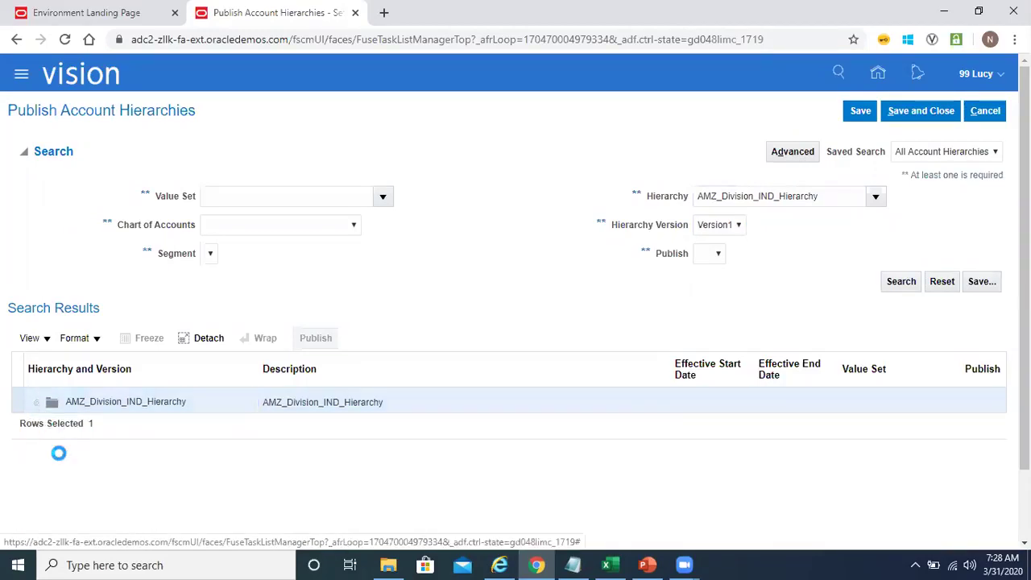
pyautogui.click(209, 439)
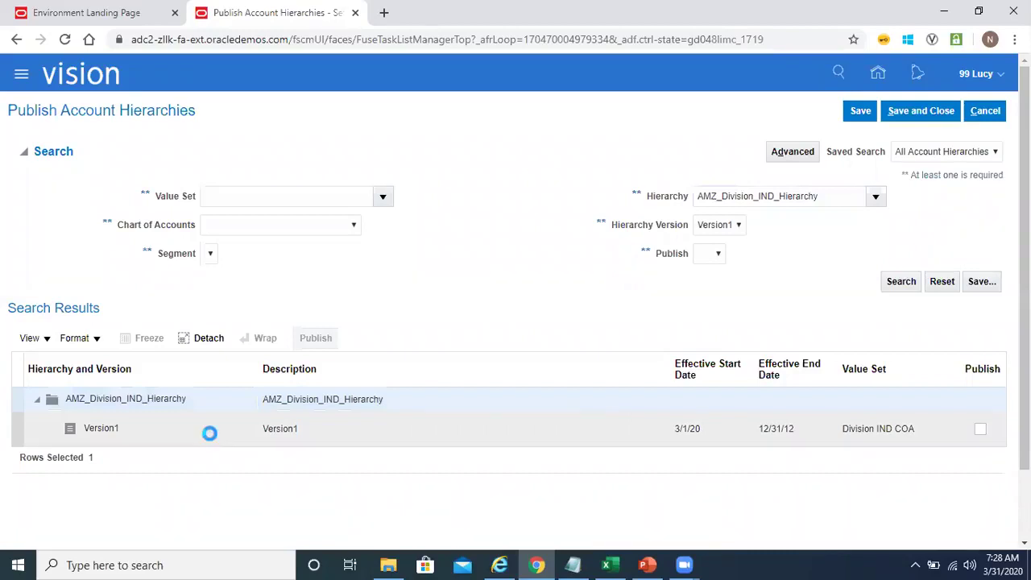
pyautogui.click(376, 426)
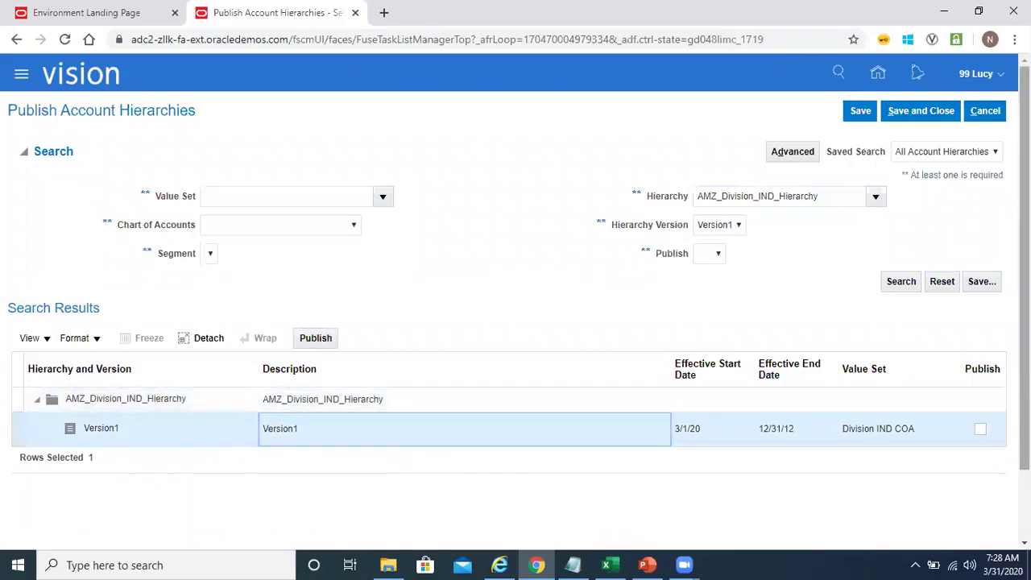
pyautogui.click(980, 432)
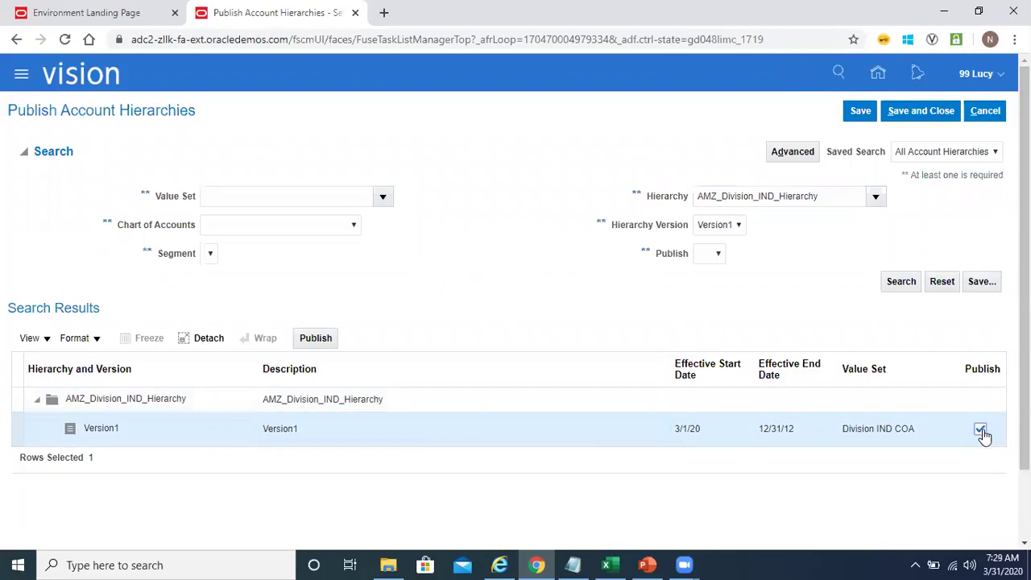
pyautogui.click(317, 338)
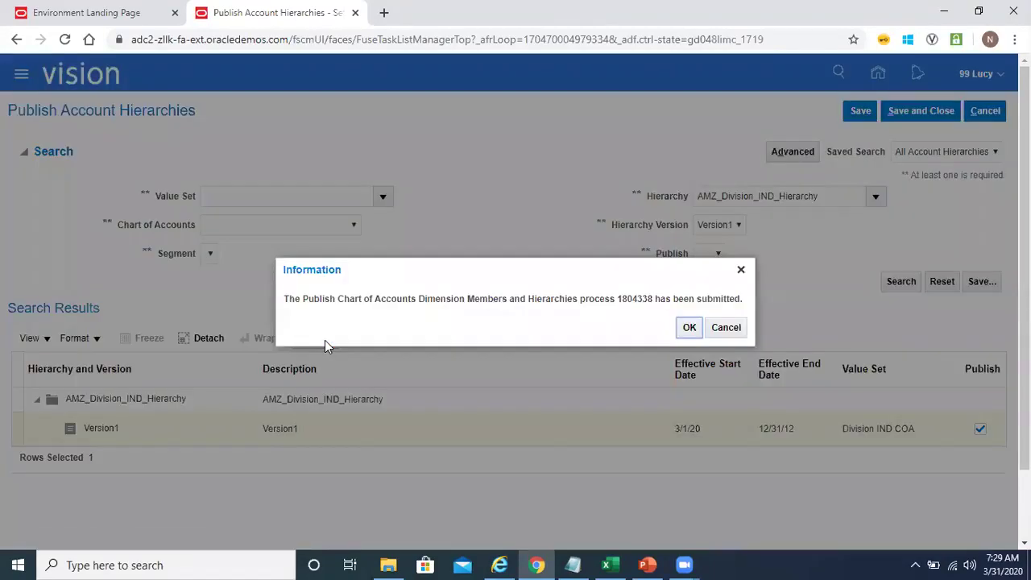
pyautogui.click(689, 330)
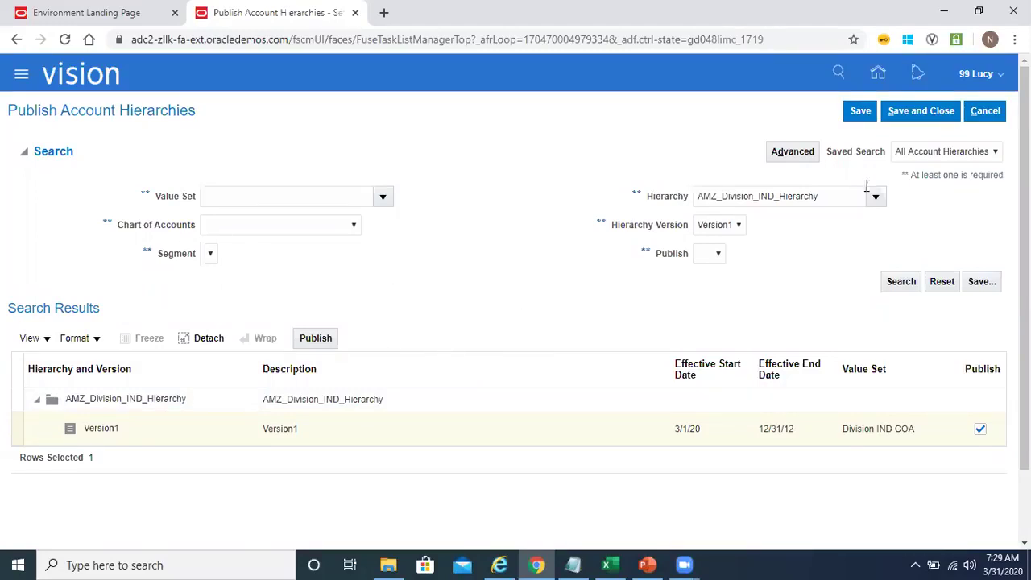
pyautogui.click(860, 111)
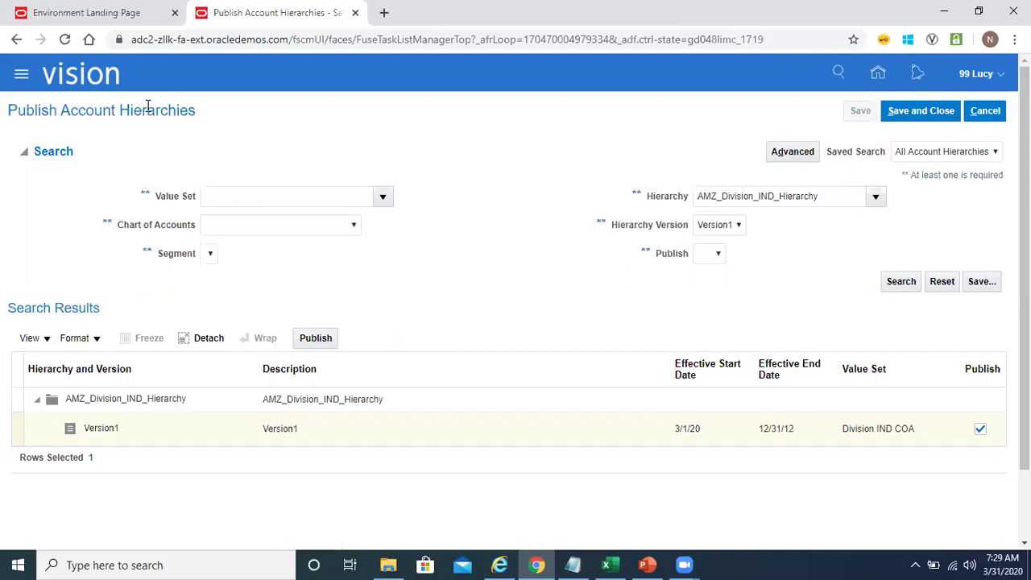
# Step: Open the Scheduled Processes overview from the Tools group to monitor the submitted publish process
pyautogui.click(22, 77)
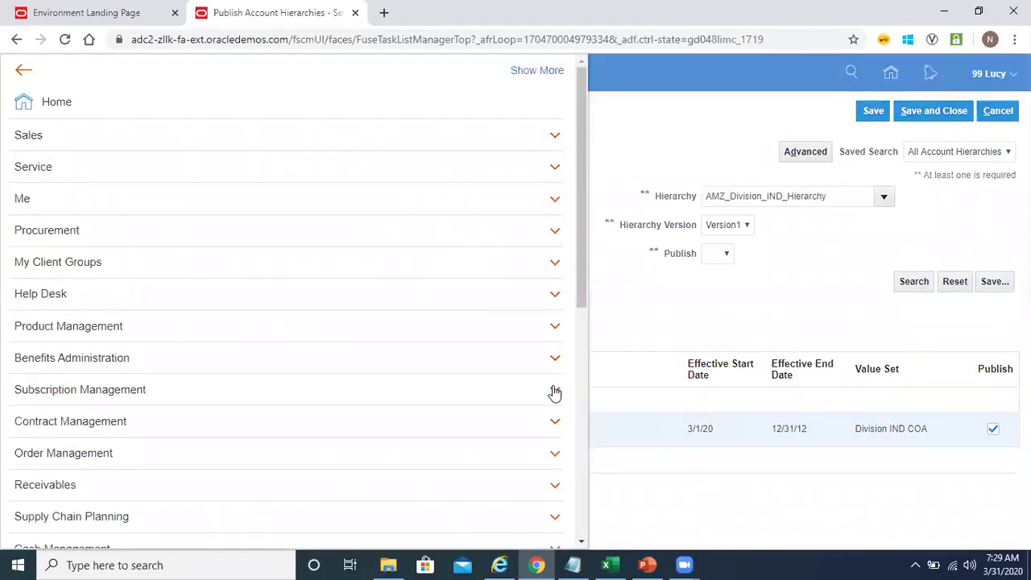
pyautogui.click(581, 444)
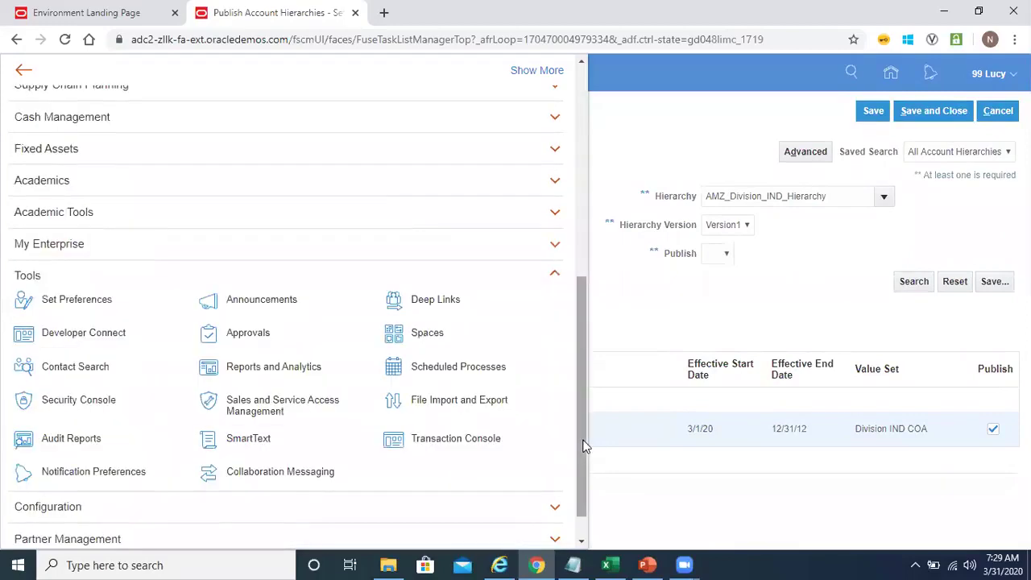
pyautogui.click(467, 366)
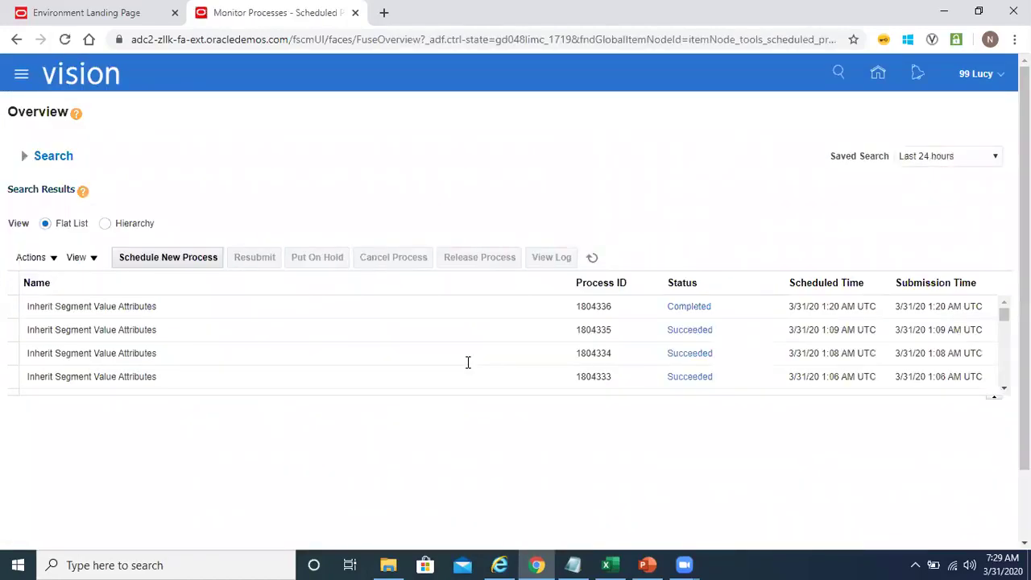
# Step: Refresh the scheduled process list and view the details of the Publish Chart of Account Hierarchies process
pyautogui.click(592, 258)
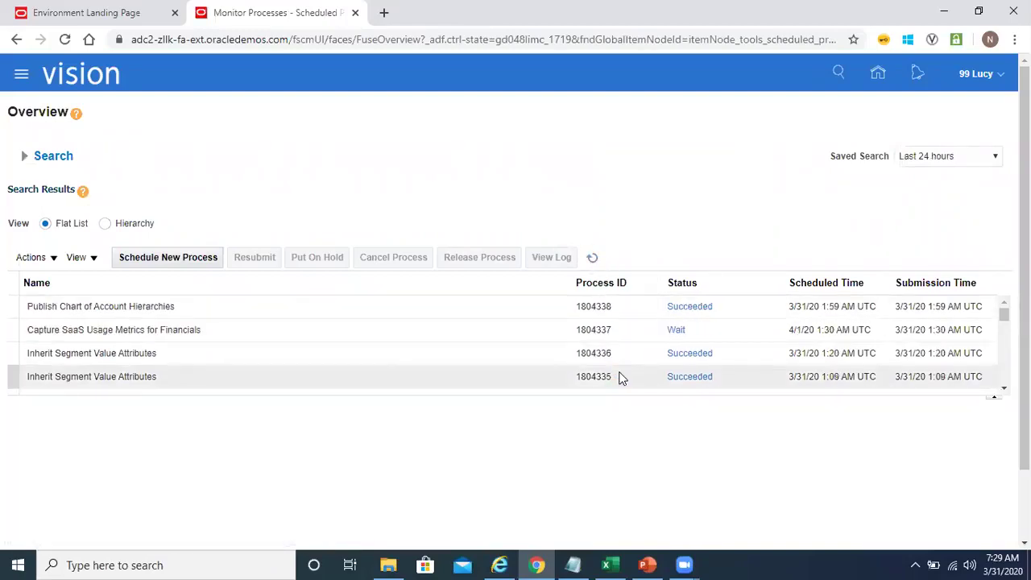
pyautogui.click(394, 304)
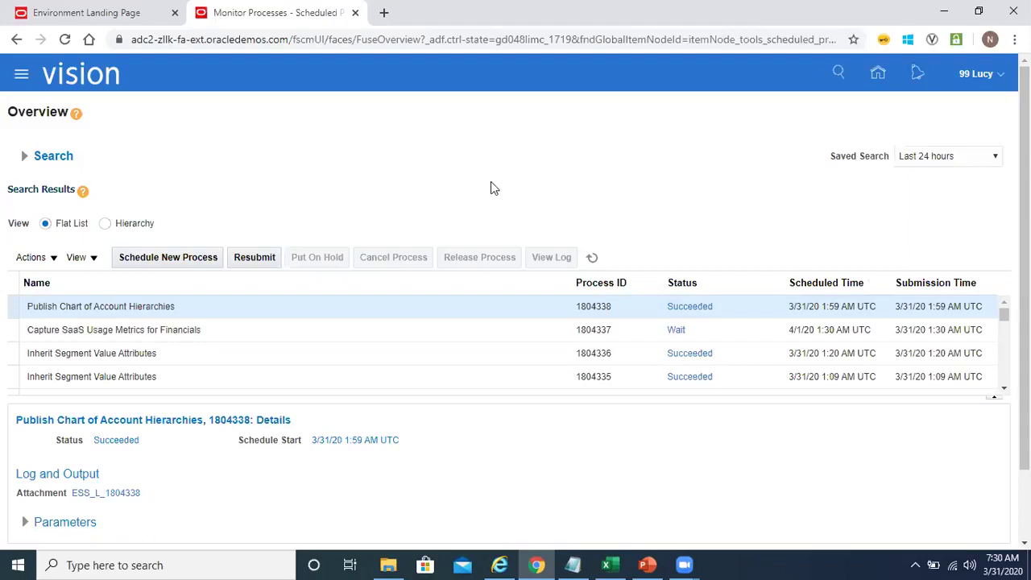
# Step: Start scheduling a new job process and try to find it by the names %Account% and Account%
pyautogui.click(184, 267)
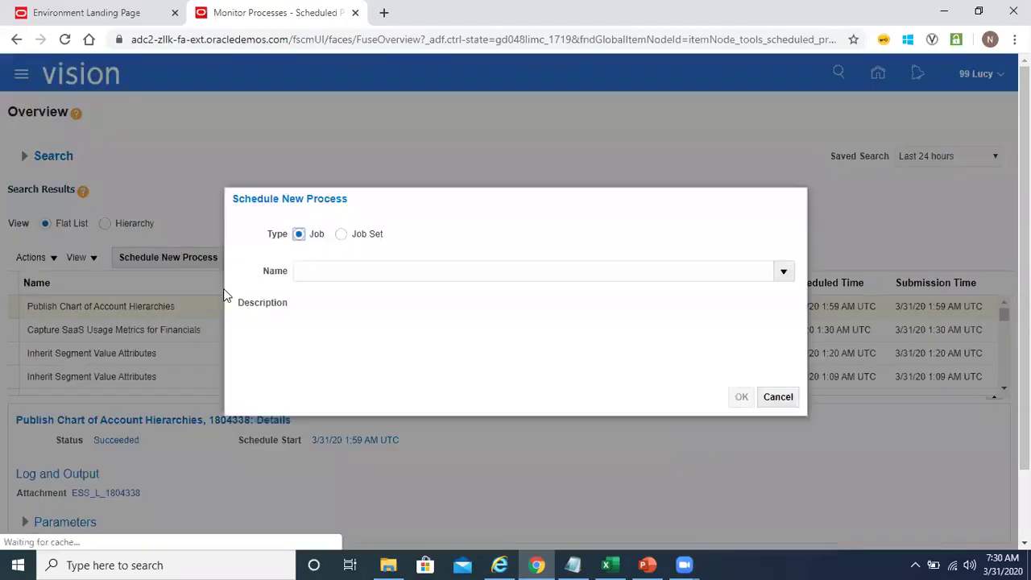
pyautogui.click(371, 271)
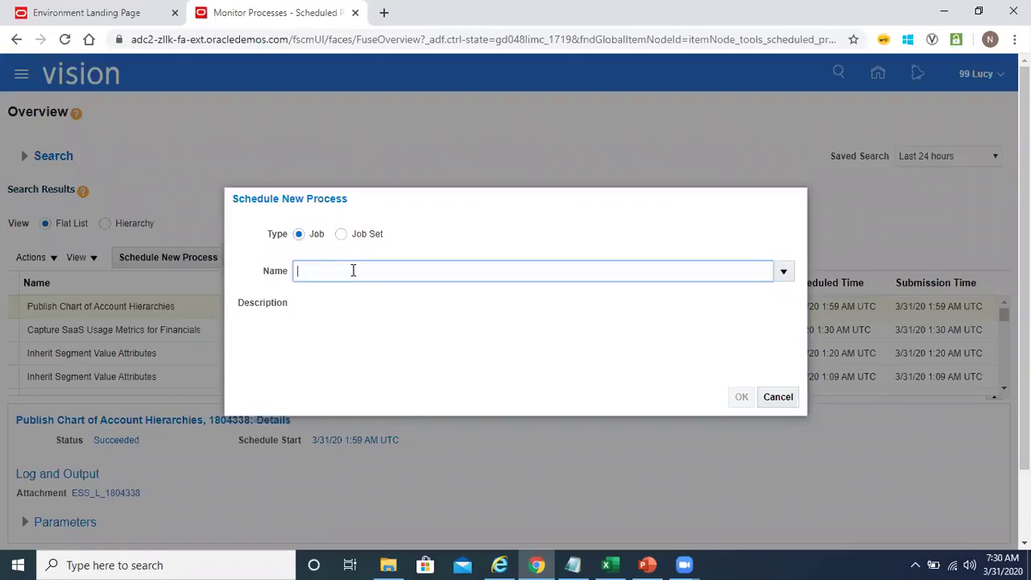
pyautogui.write('%Account%')
pyautogui.press('Tab')
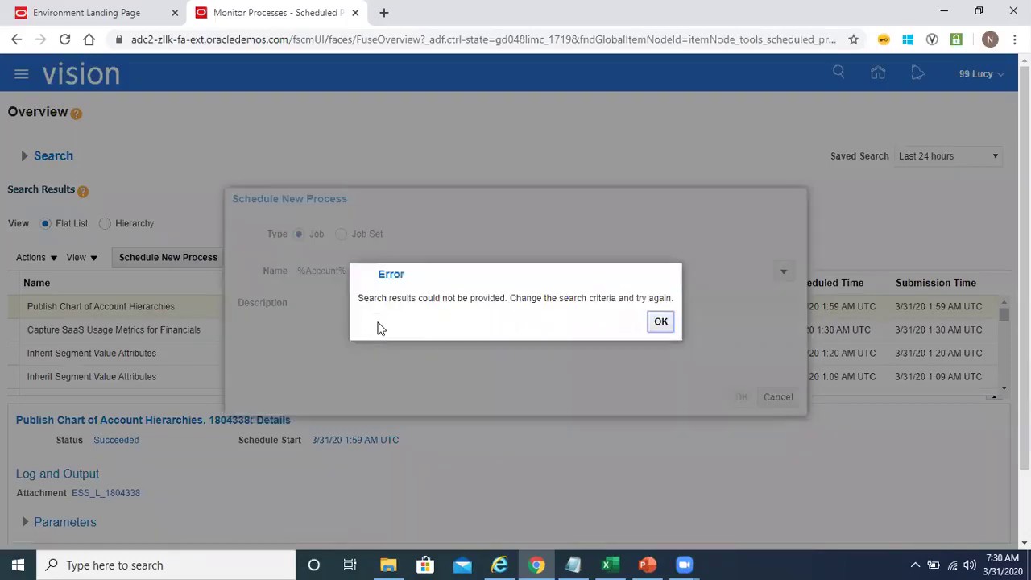
pyautogui.click(661, 323)
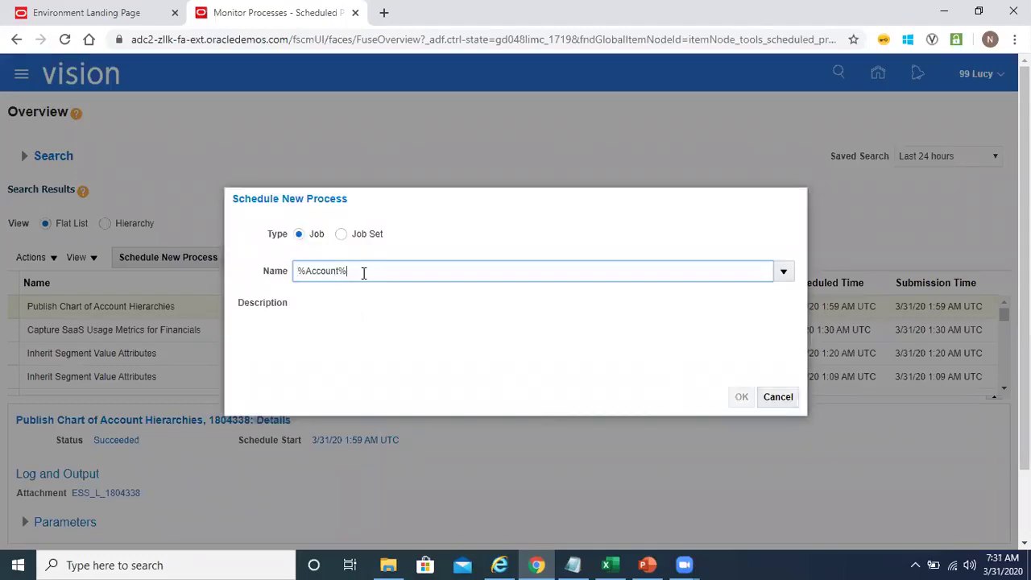
pyautogui.moveTo(305, 271); pyautogui.dragTo(256, 271)
pyautogui.press('BackSpace')
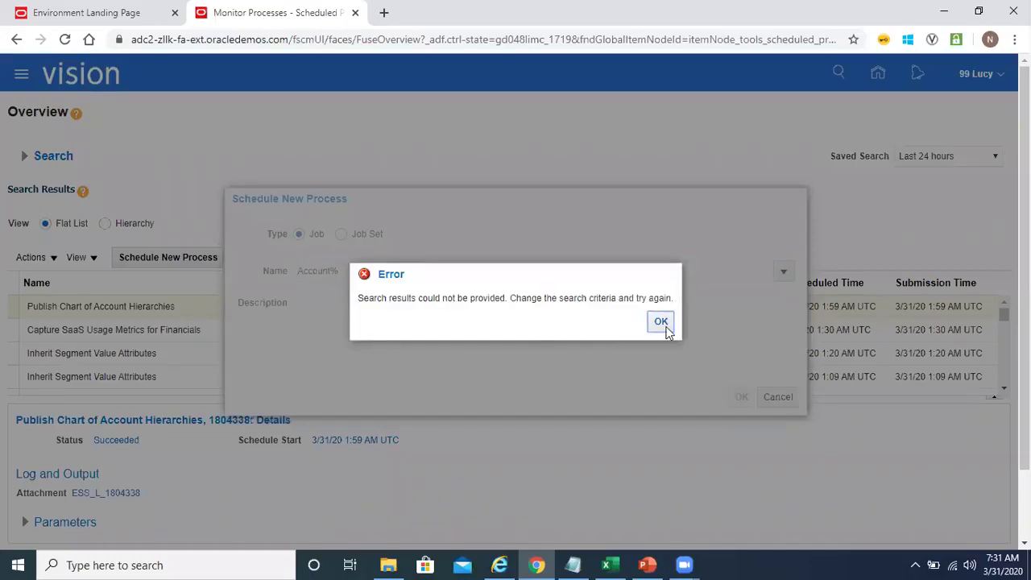
pyautogui.click(662, 322)
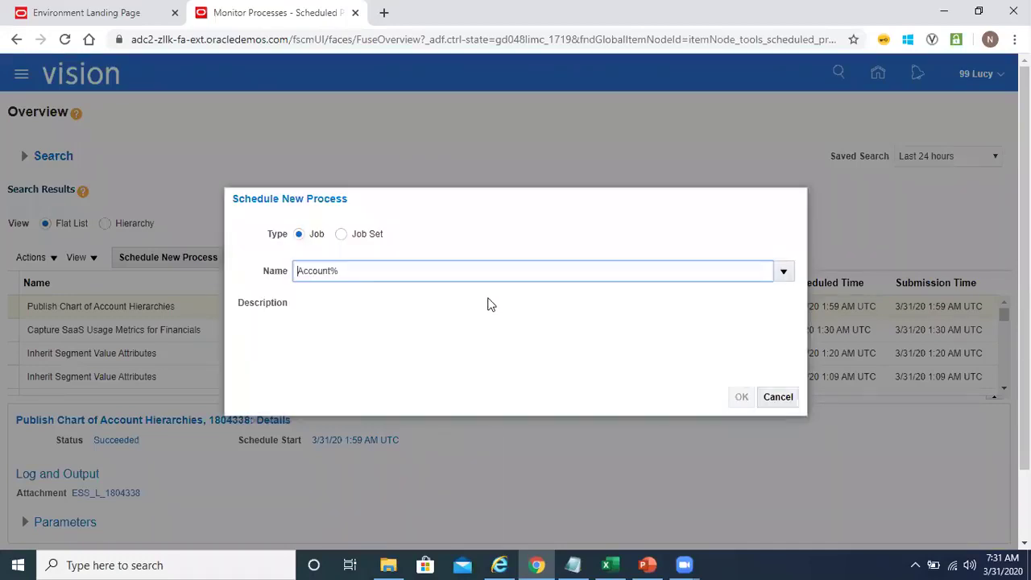
# Step: Search for jobs named Process%Account%, choose Process Account Hierarchies and open its process details
pyautogui.hotkey('ctrl', 'a')
pyautogui.press('BackSpace')
pyautogui.write('Proce')
pyautogui.write('%Account%')
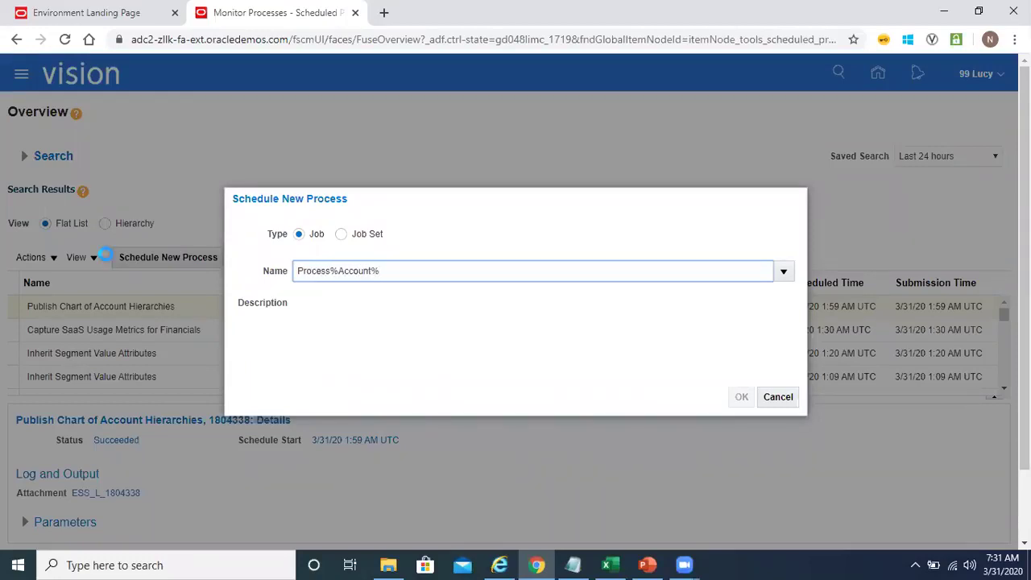
pyautogui.press('Tab')
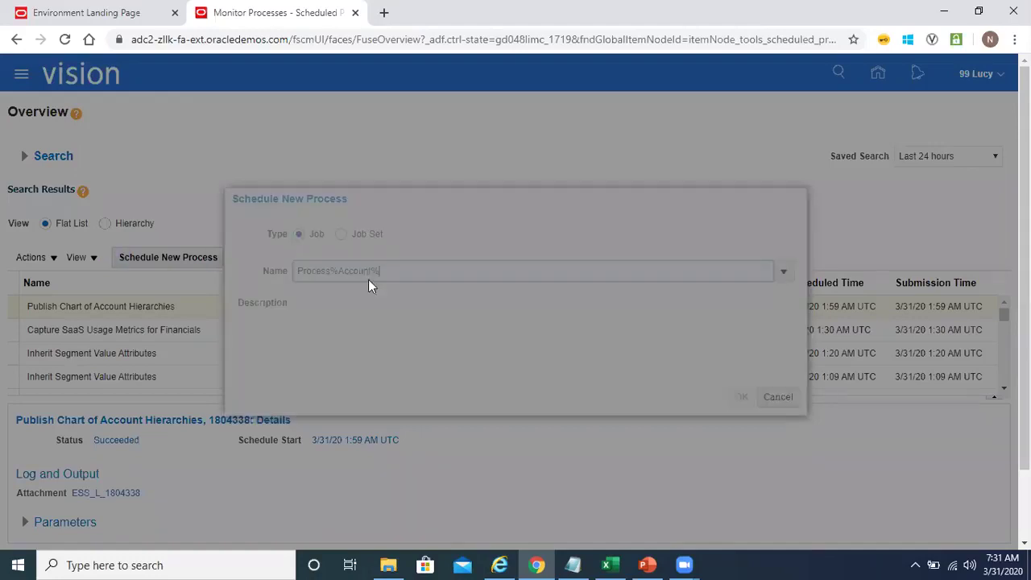
pyautogui.click(385, 337)
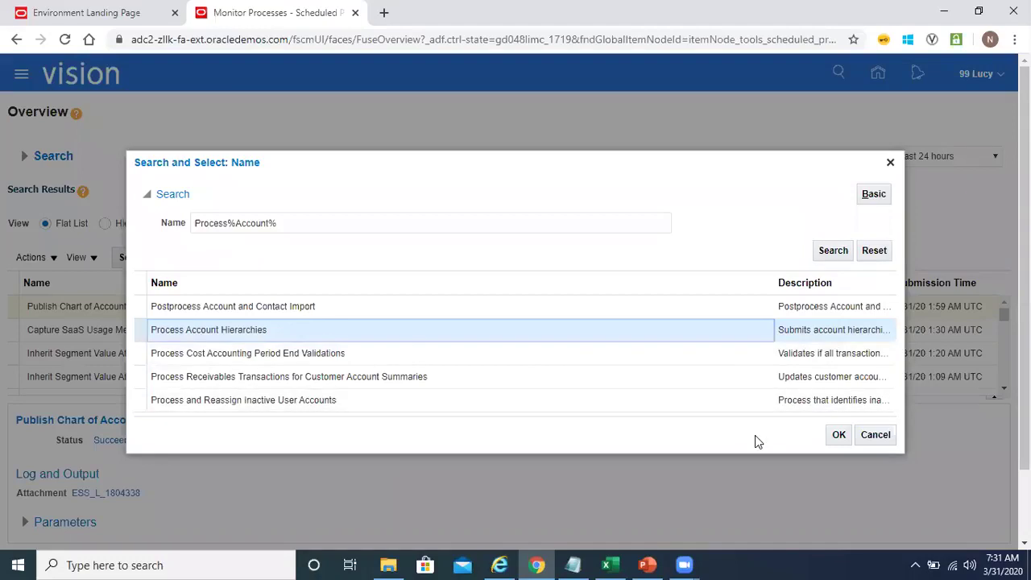
pyautogui.click(838, 435)
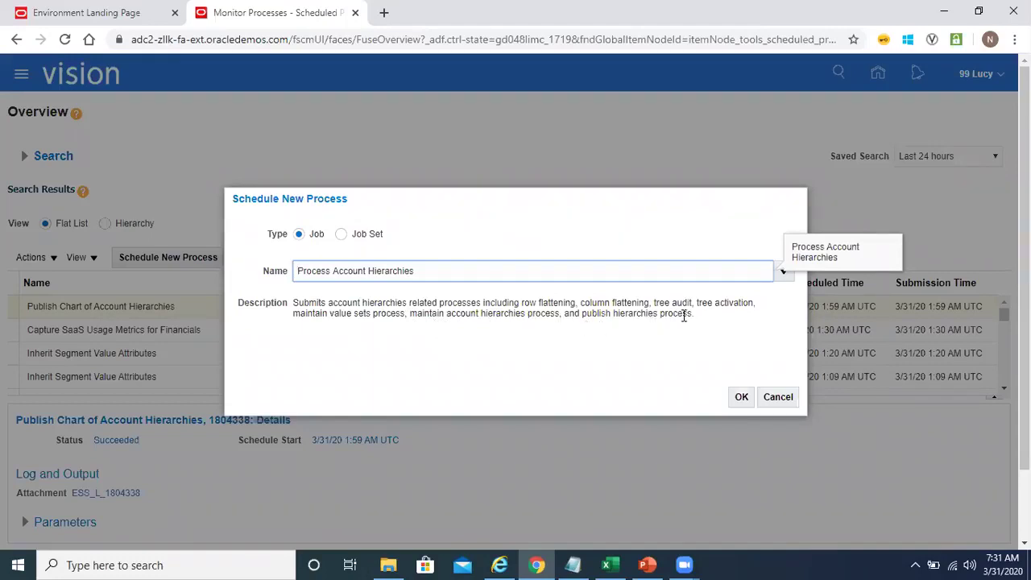
pyautogui.click(740, 399)
pyautogui.moveTo(435, 274); pyautogui.dragTo(274, 286)
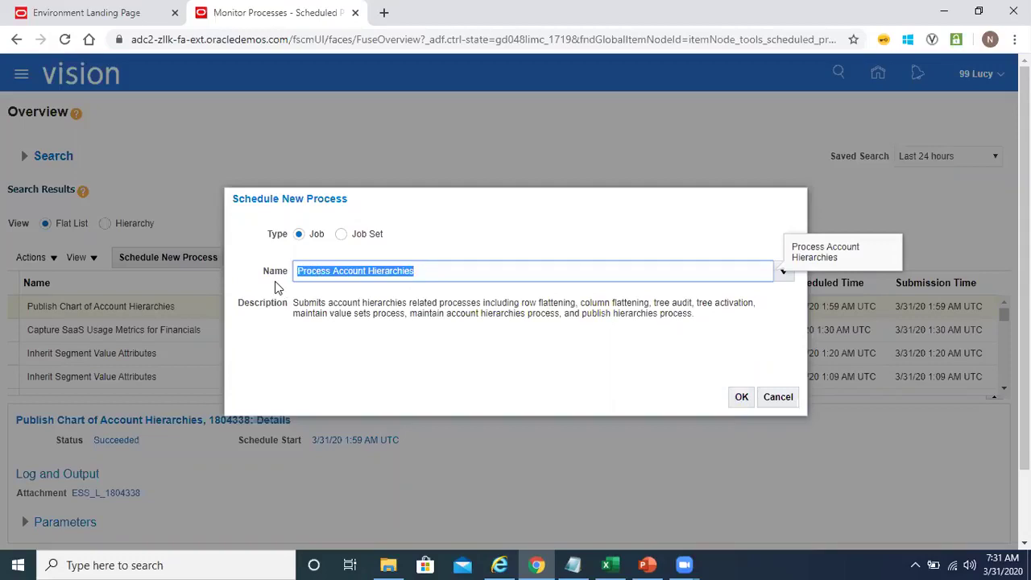
pyautogui.click(739, 396)
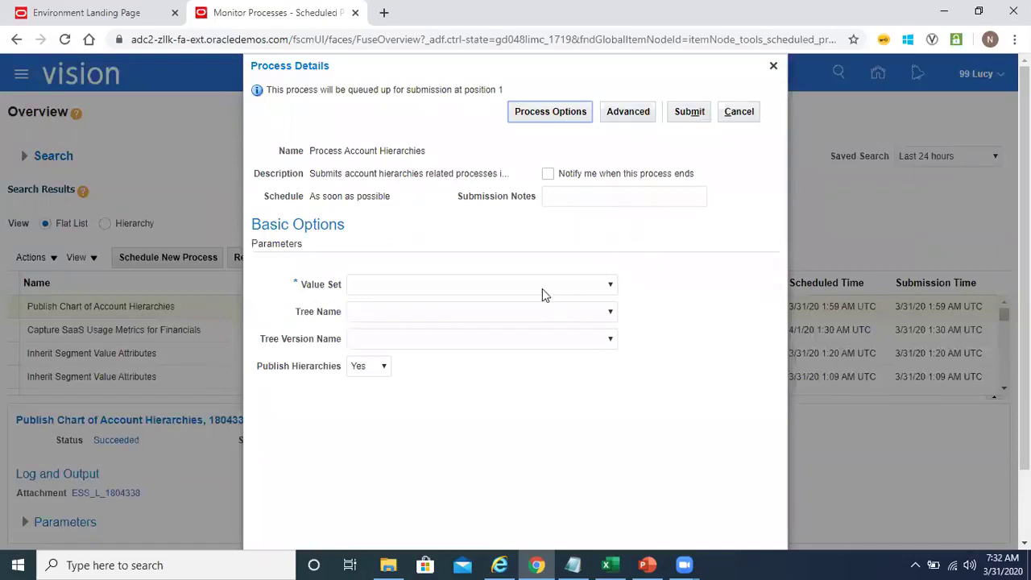
# Step: Set the process parameters to value set Division IND COA and tree name AMZ_Division_IND_Hierarchy
pyautogui.click(542, 284)
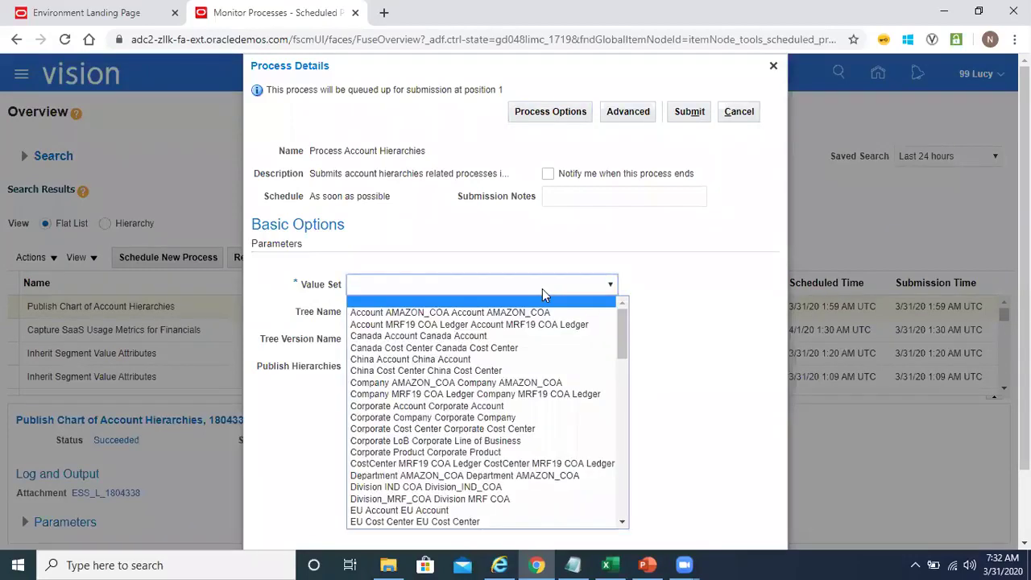
pyautogui.press('d')
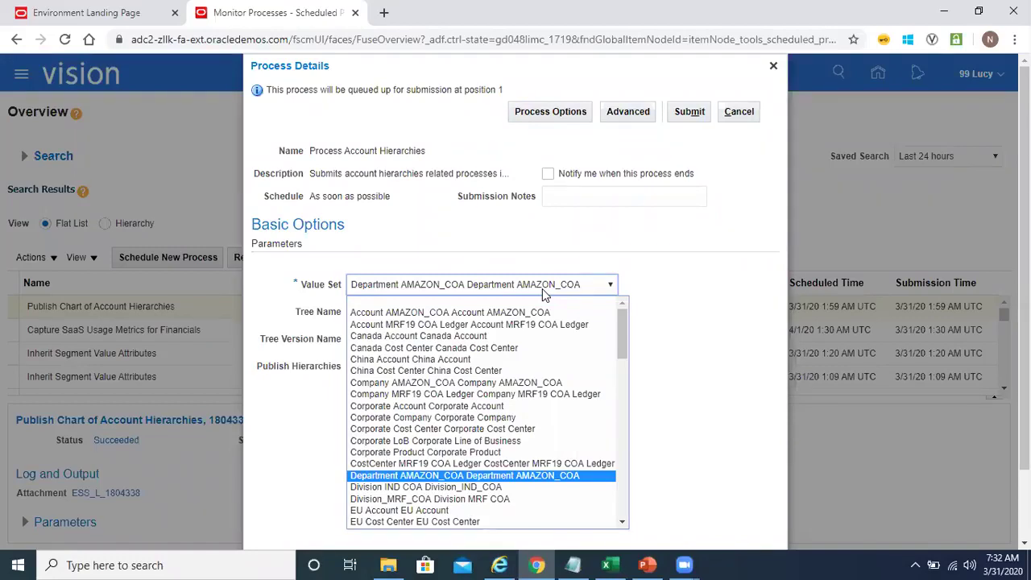
pyautogui.press('Down')
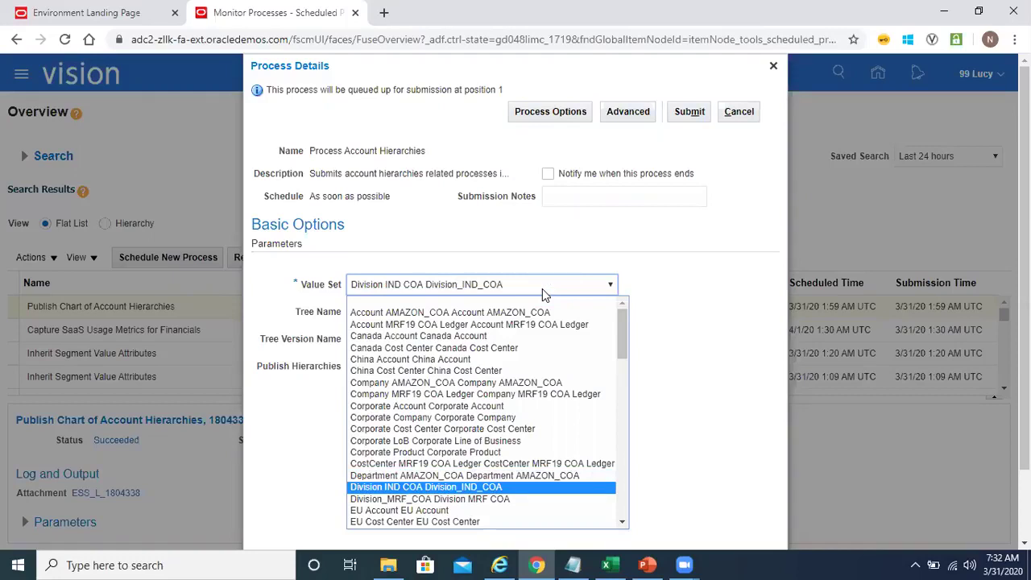
pyautogui.press('Return')
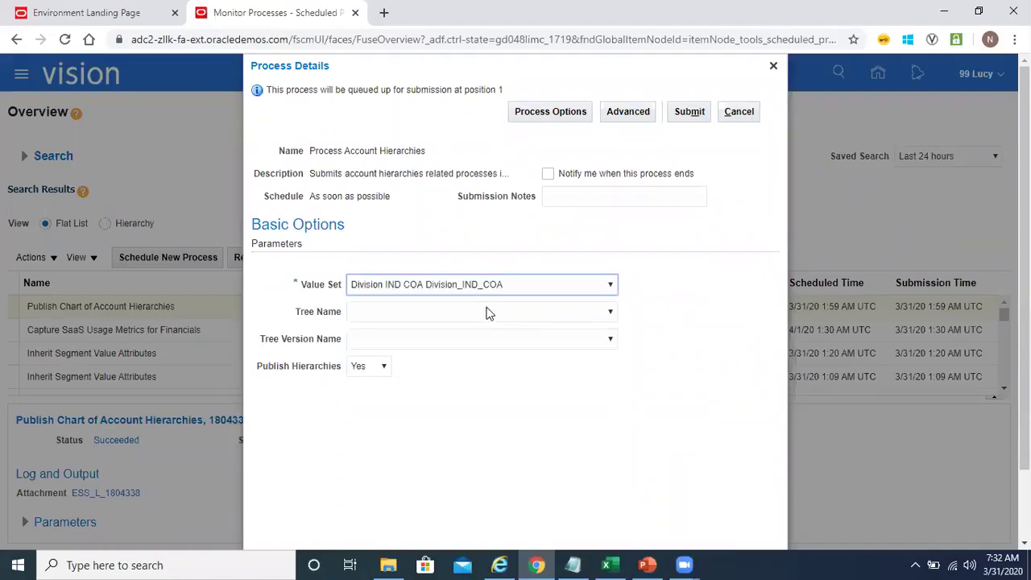
pyautogui.click(430, 317)
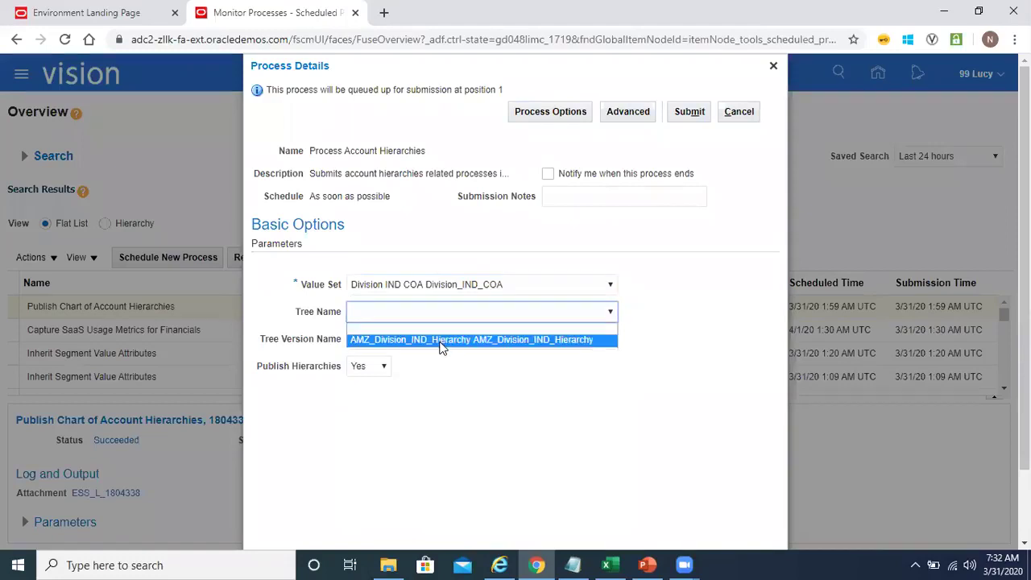
pyautogui.click(441, 342)
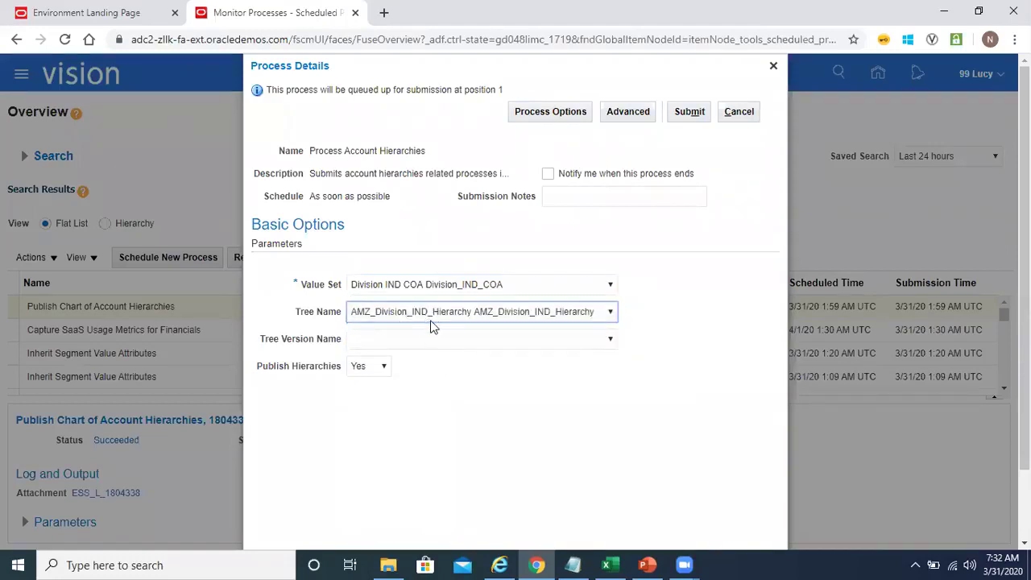
# Step: Set the tree version to Version1 and Publish Hierarchies to Yes, and cancel the Process Account Hierarchies submission
pyautogui.click(481, 339)
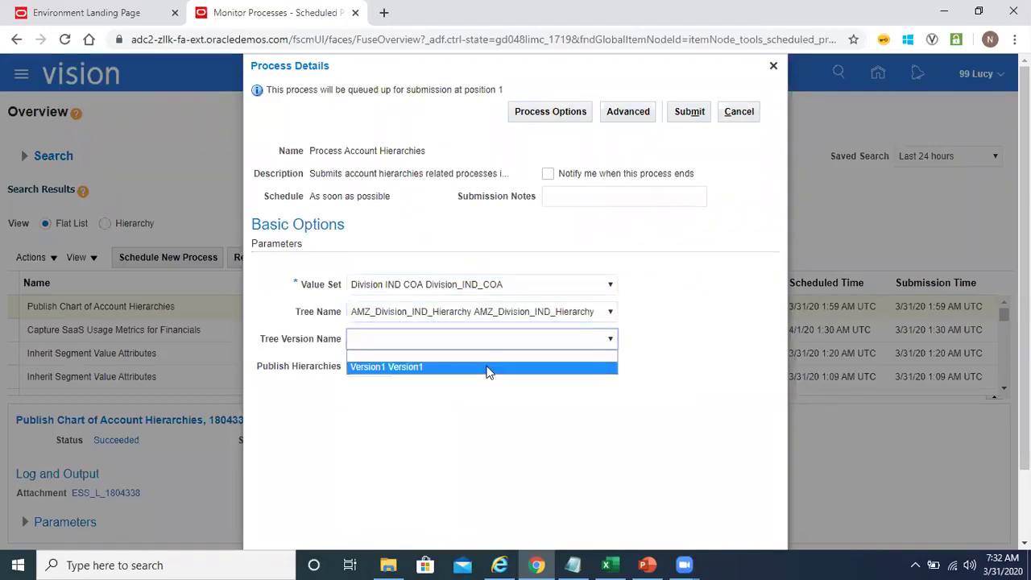
pyautogui.click(488, 369)
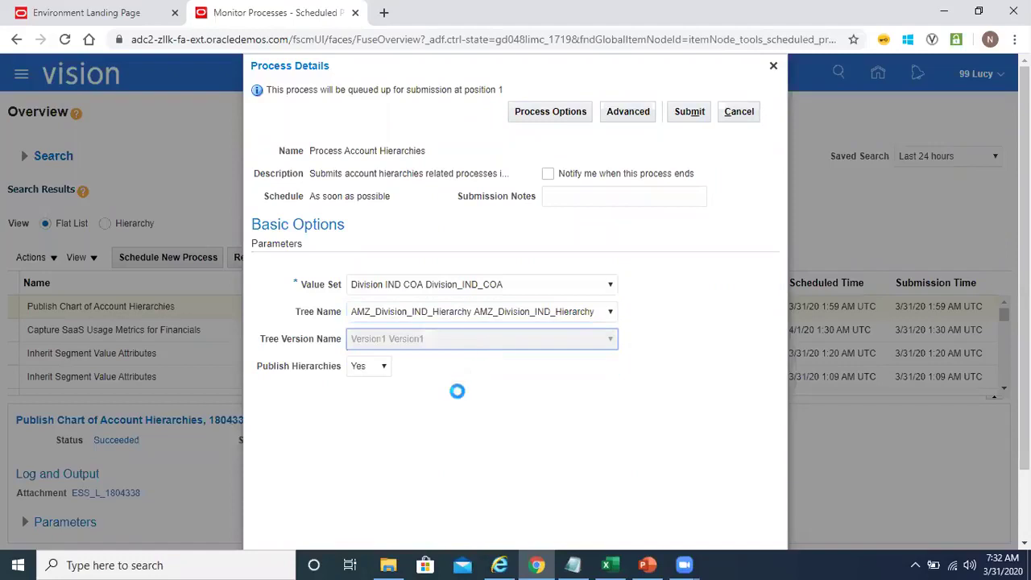
pyautogui.click(377, 368)
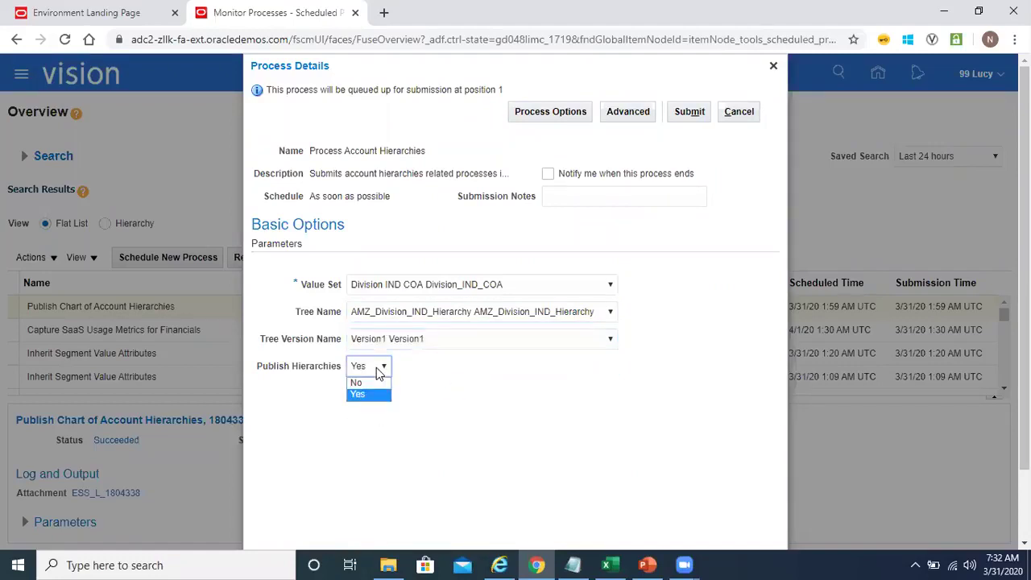
pyautogui.click(366, 395)
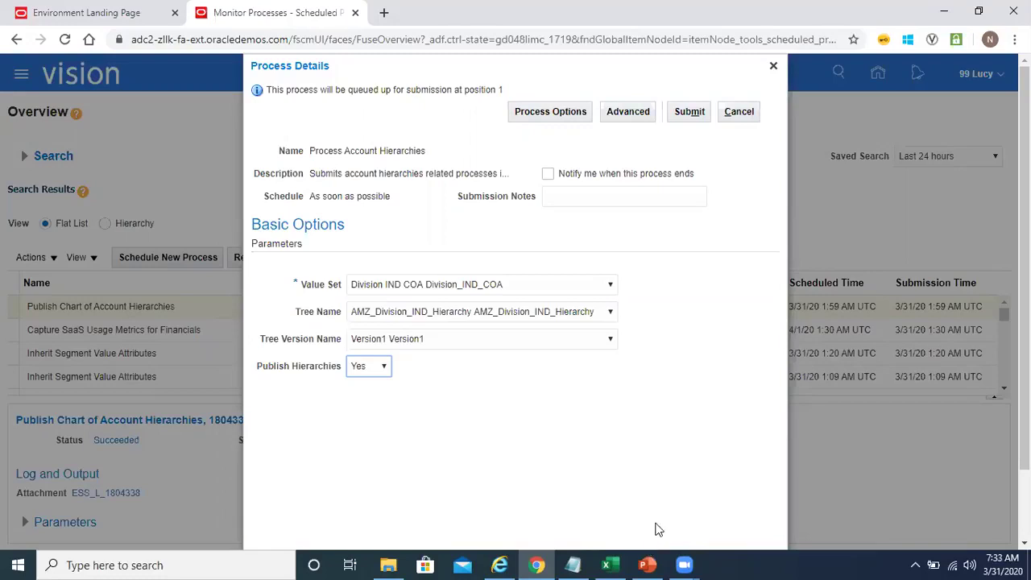
pyautogui.click(740, 113)
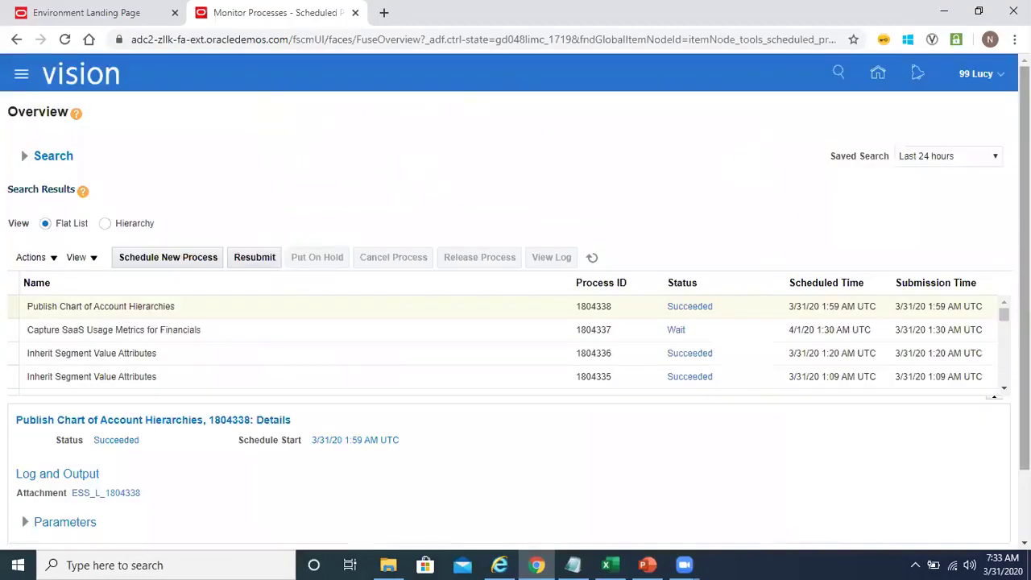
# Step: Return to the home page, open Setup and Maintenance and switch the setup offering to Financials
pyautogui.click(877, 74)
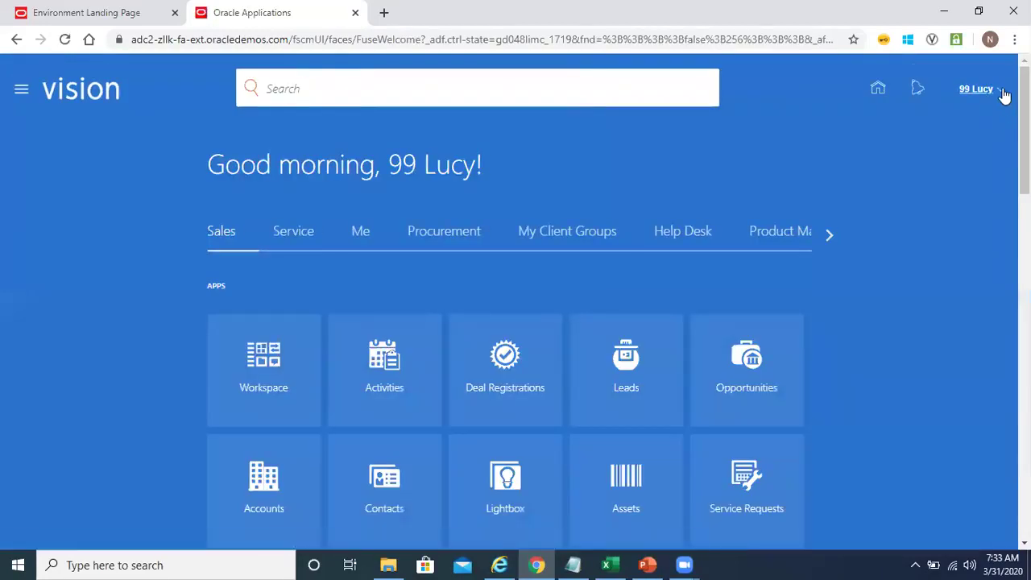
pyautogui.click(1001, 91)
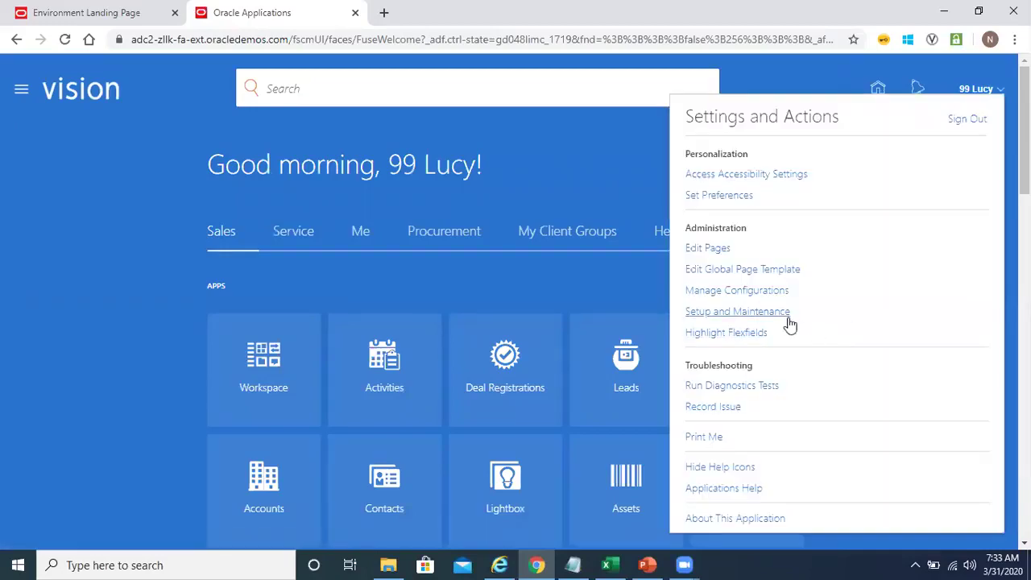
pyautogui.click(777, 316)
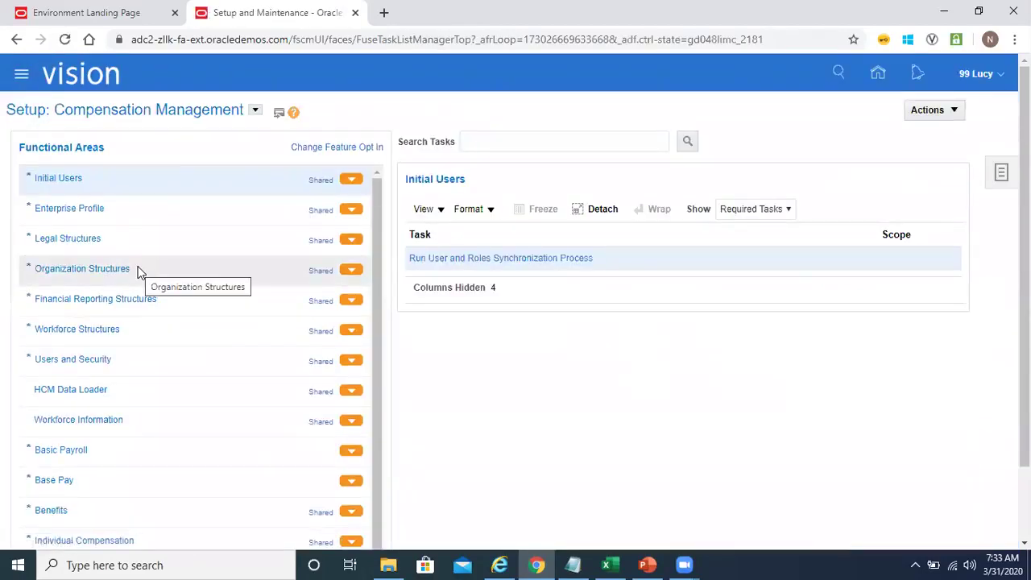
pyautogui.click(182, 296)
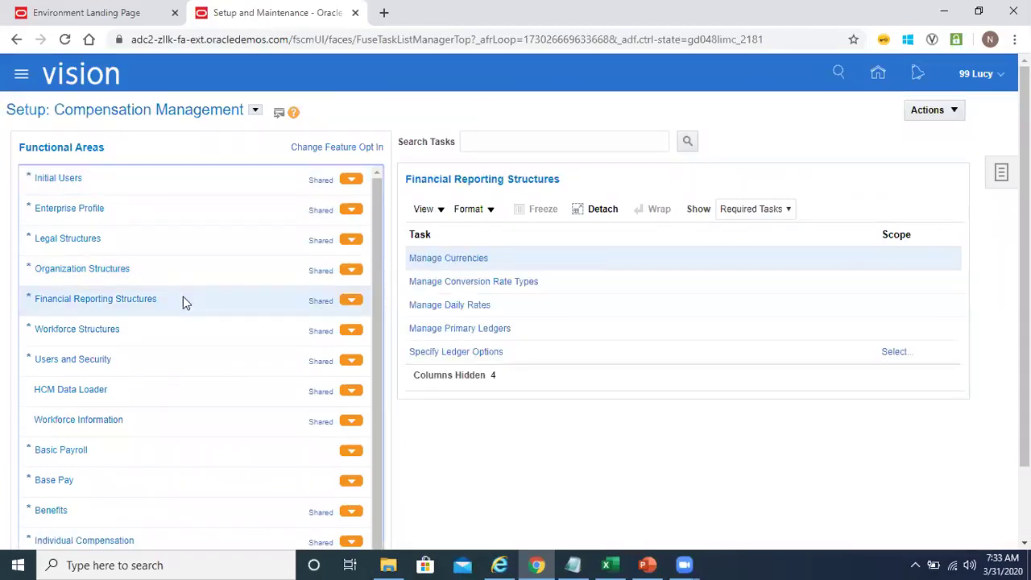
pyautogui.click(255, 113)
pyautogui.click(303, 214)
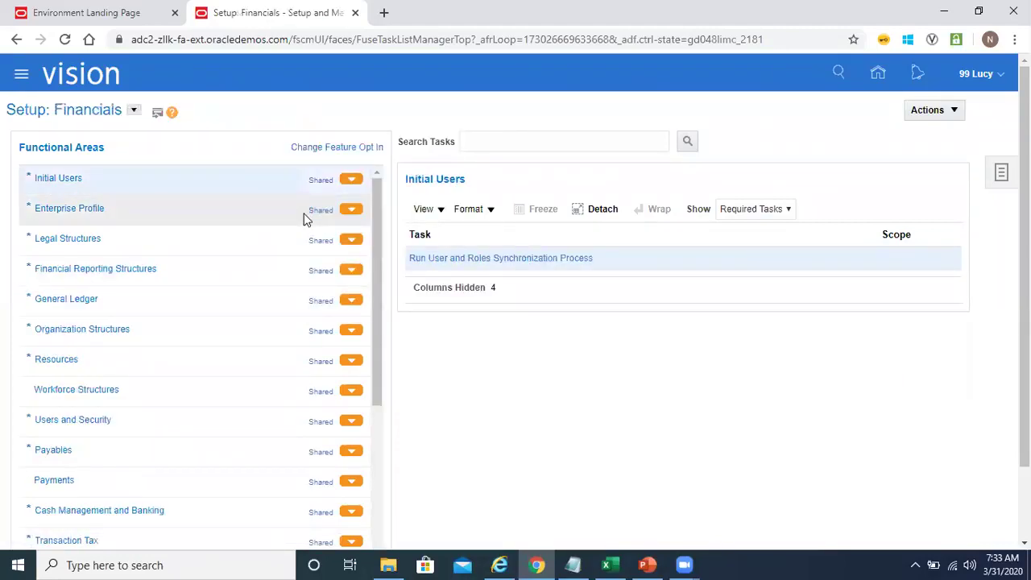
# Step: Show all tasks of the Financial Reporting Structures functional area and open Manage Account Hierarchies
pyautogui.click(196, 279)
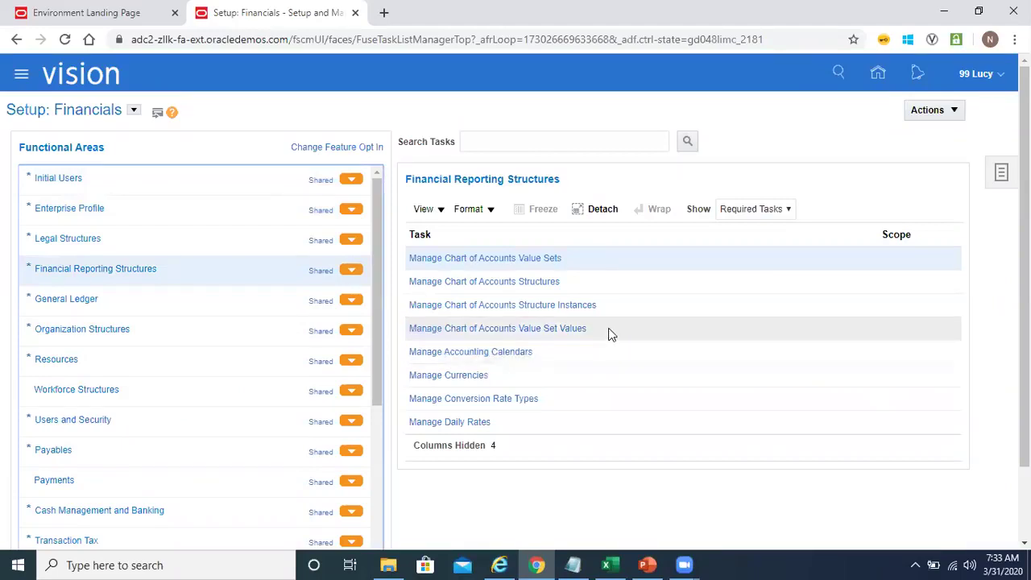
pyautogui.click(752, 213)
pyautogui.click(738, 227)
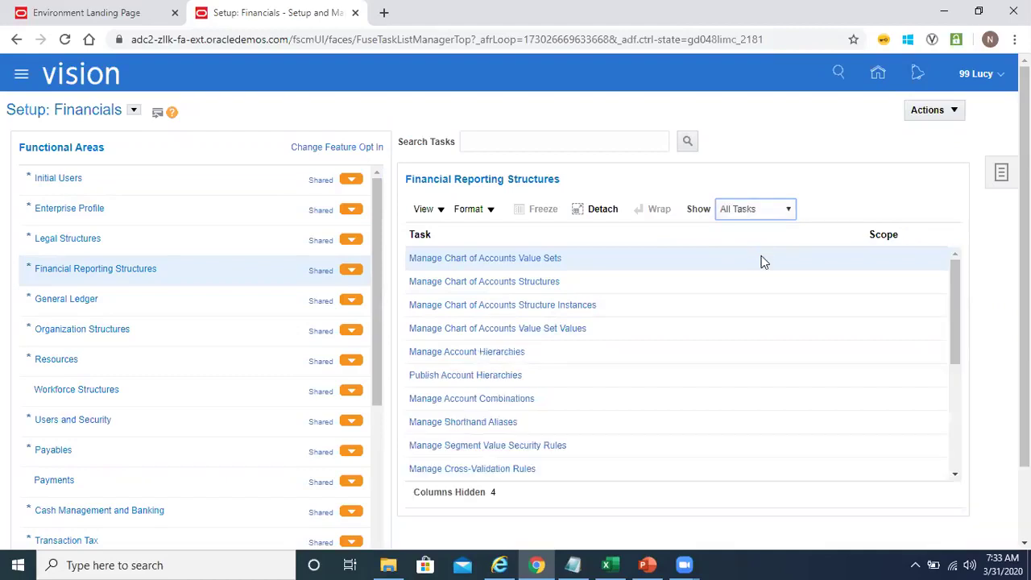
pyautogui.click(492, 356)
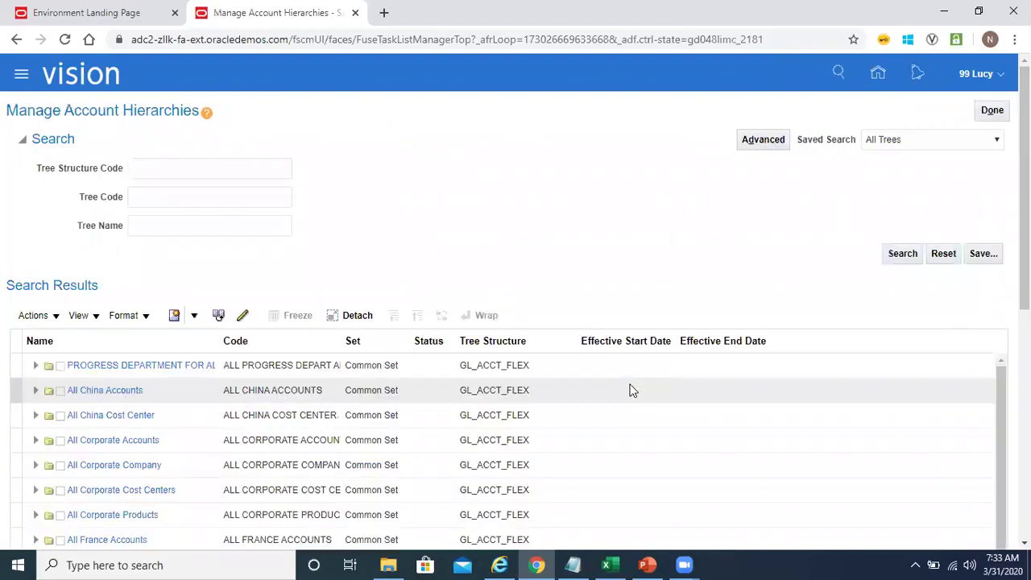
# Step: Search the account hierarchies for the tree code AMZ_Division_IND_Hierarchy
pyautogui.click(180, 202)
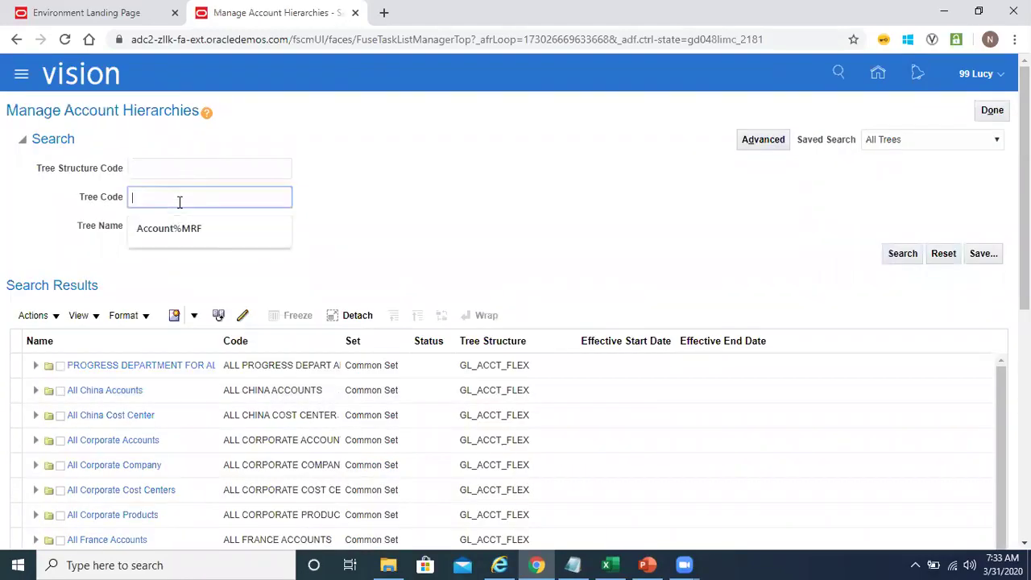
pyautogui.write('AMZ_Division_IND_Hierarchy')
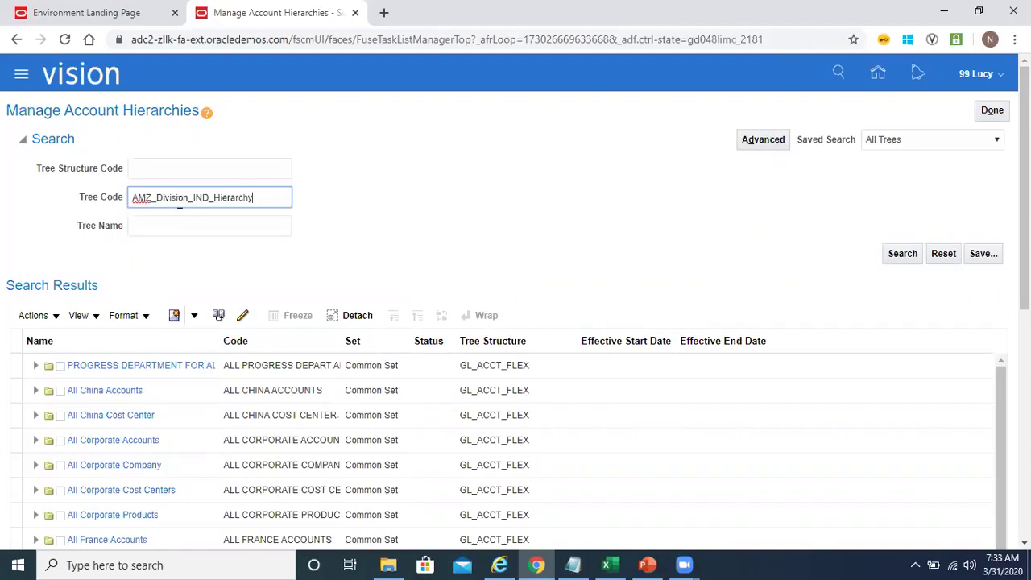
pyautogui.press('Return')
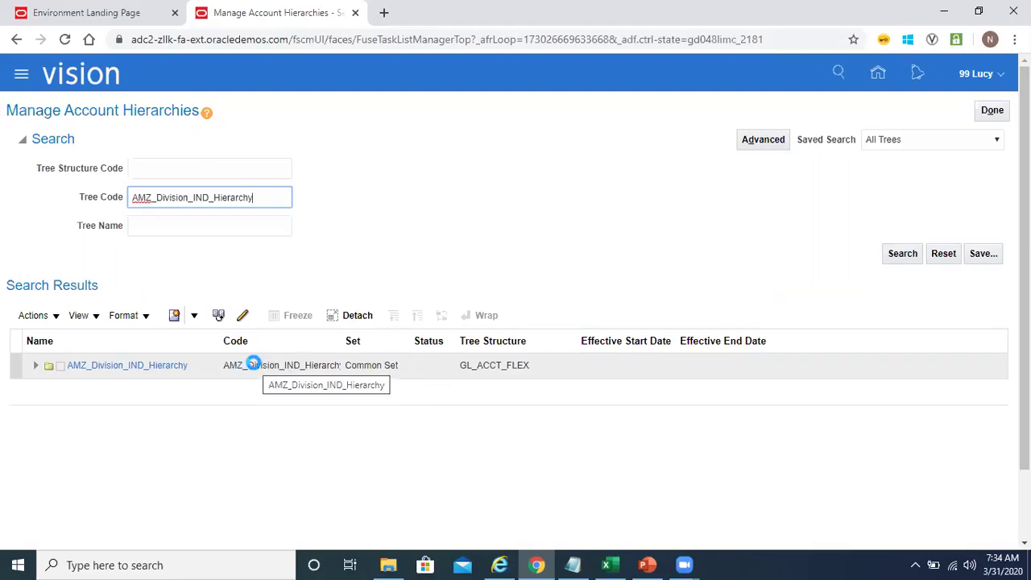
# Step: Try to view the tree version directly from the AMZ_Division_IND_Hierarchy tree row
pyautogui.click(254, 364)
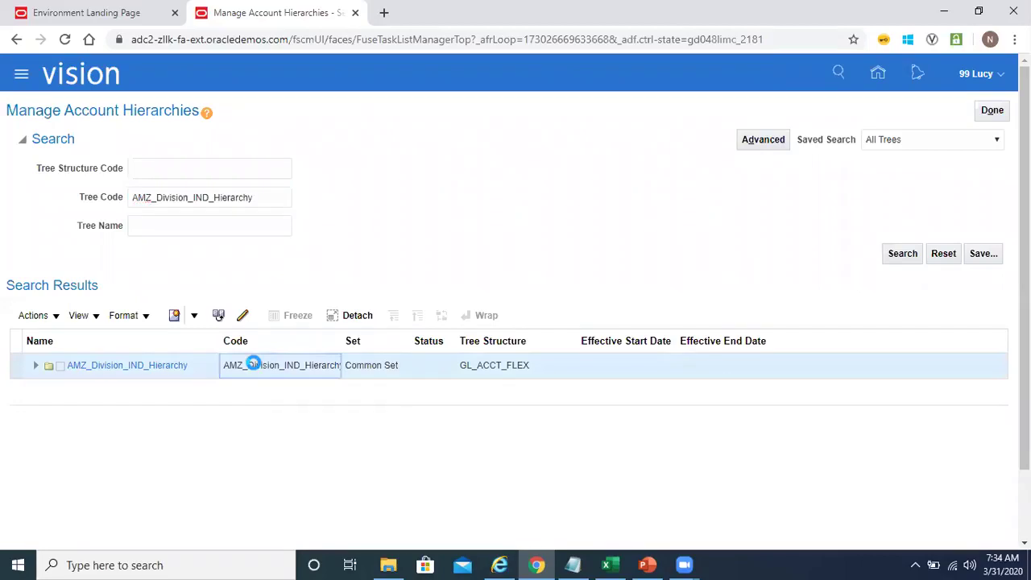
pyautogui.click(56, 317)
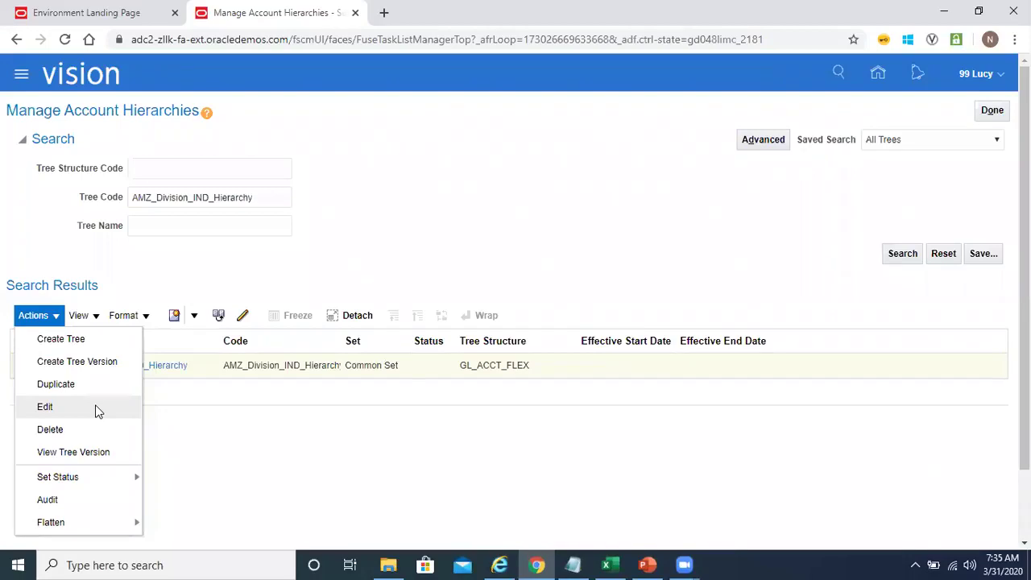
pyautogui.click(119, 454)
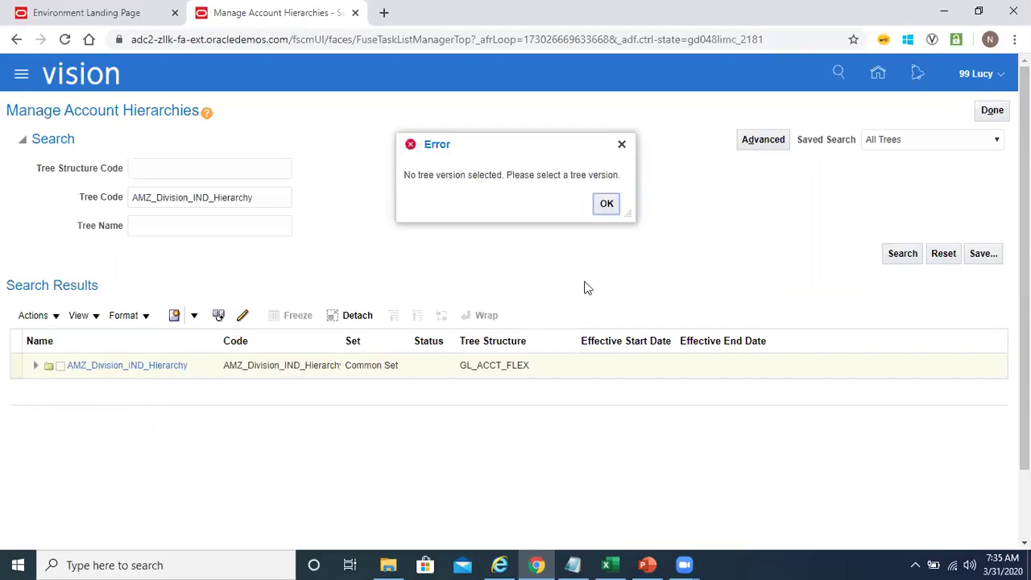
pyautogui.click(606, 204)
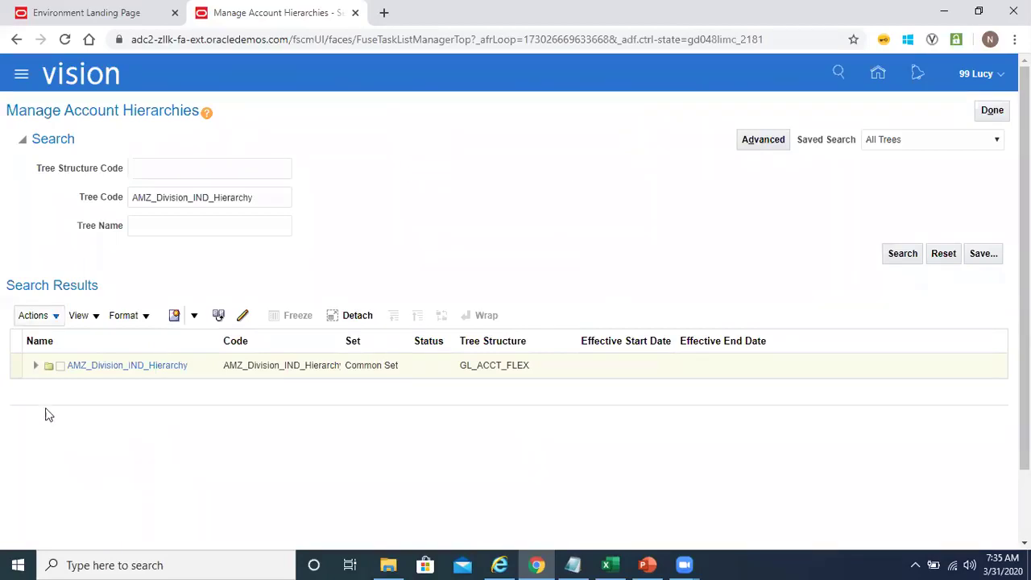
# Step: View Version1 of AMZ_Division_IND_Hierarchy, expand its ALL node to inspect the divisions, and return to the hierarchy search
pyautogui.click(36, 367)
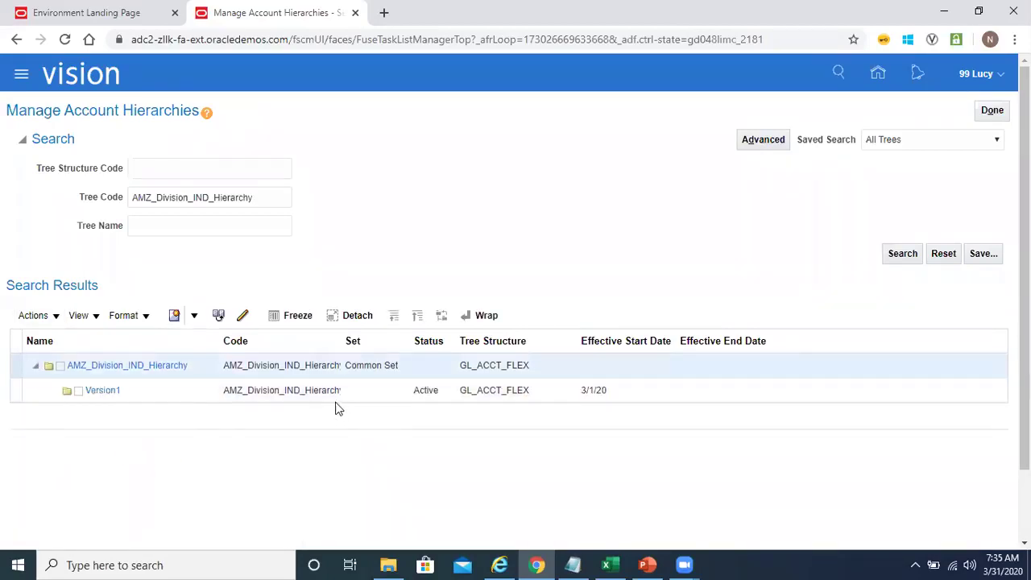
pyautogui.click(384, 390)
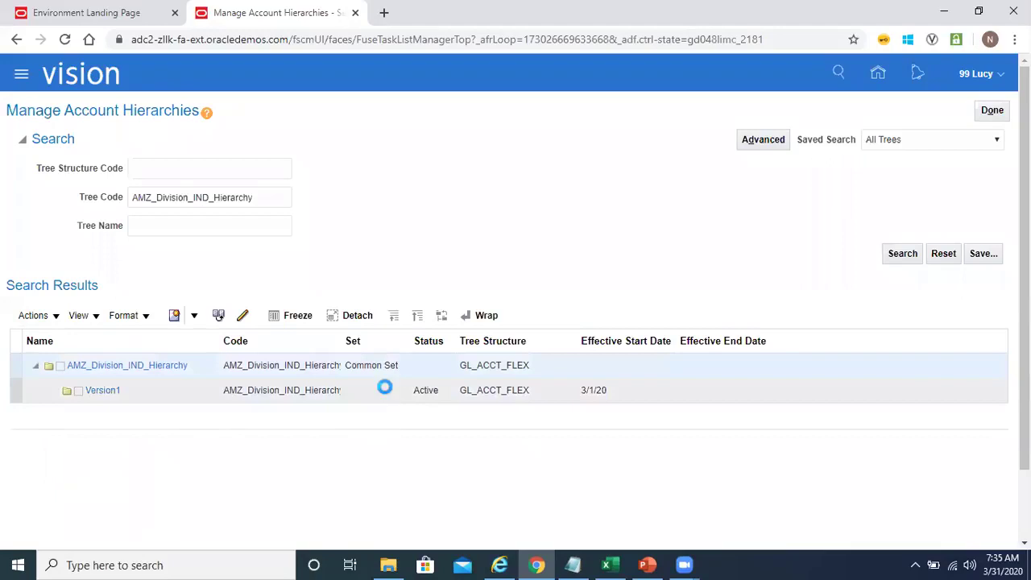
pyautogui.click(58, 314)
pyautogui.click(78, 452)
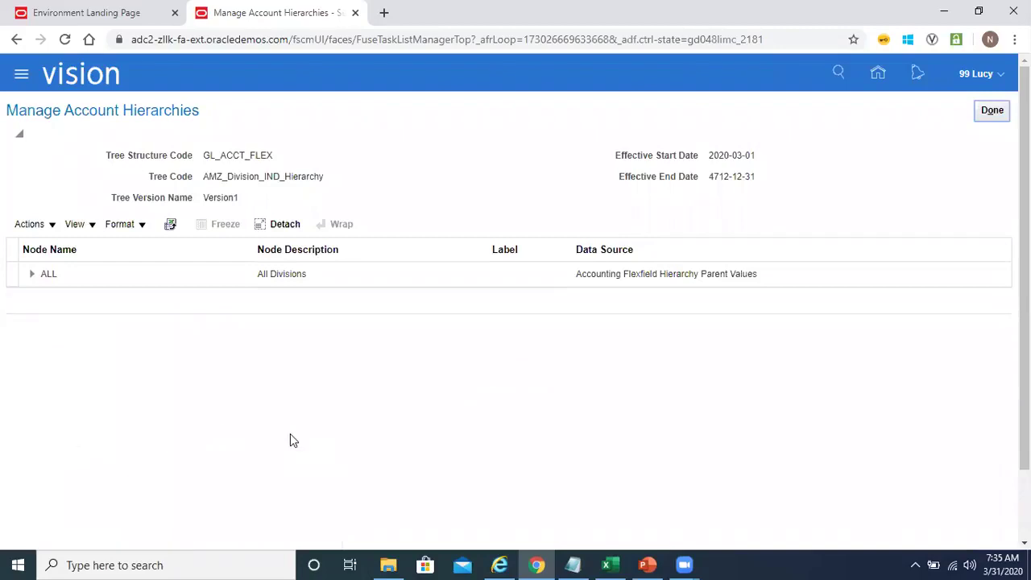
pyautogui.click(31, 274)
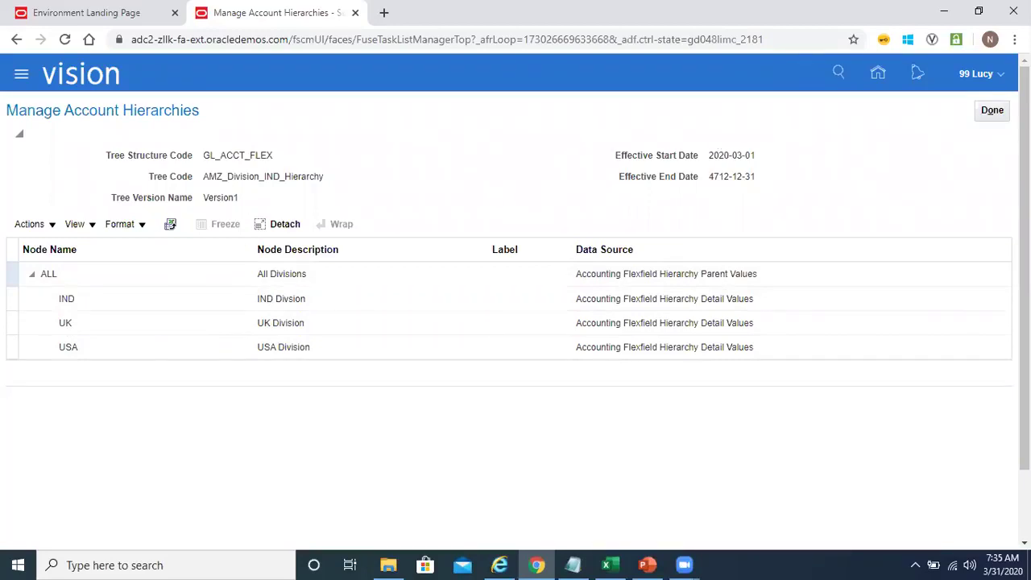
pyautogui.click(996, 113)
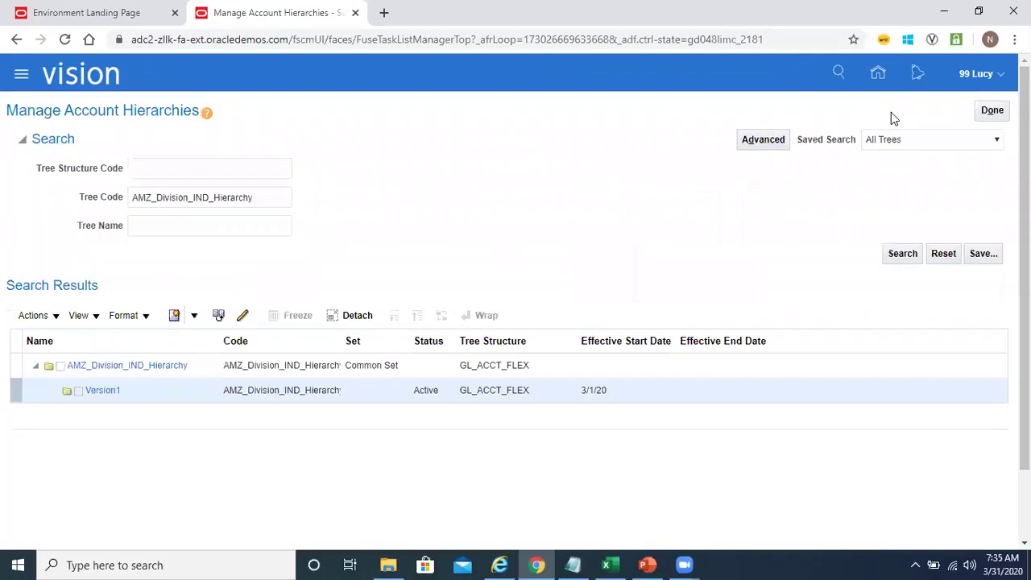
# Step: Search the account hierarchies for tree codes matching Account%
pyautogui.moveTo(278, 200); pyautogui.dragTo(2, 189)
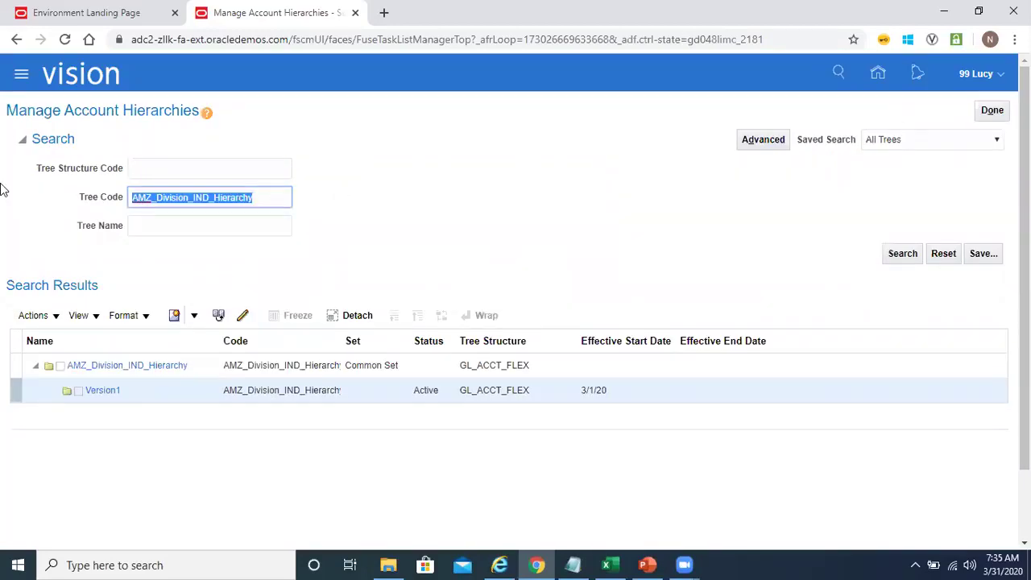
pyautogui.press('BackSpace')
pyautogui.write('A')
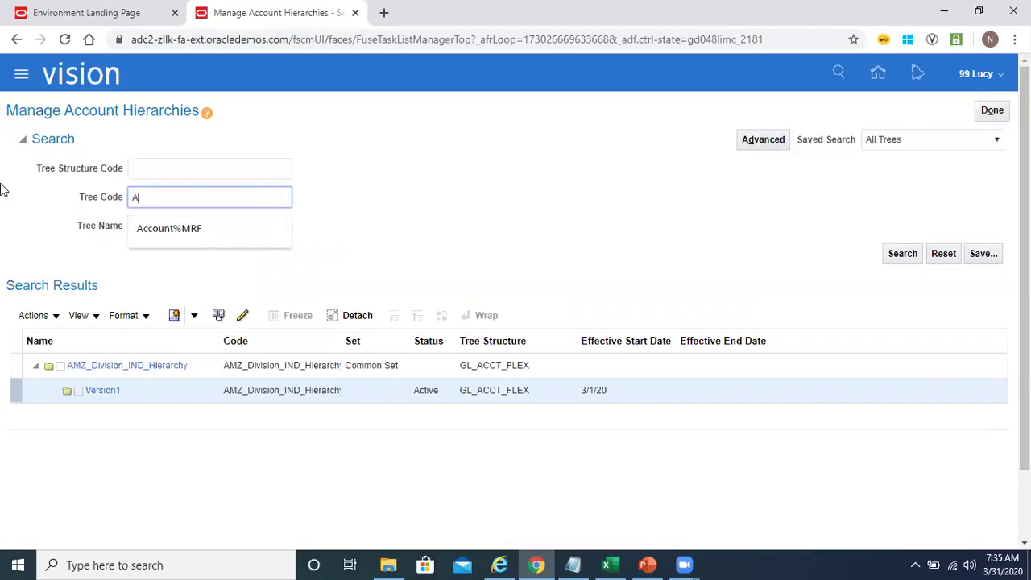
pyautogui.write('ccount%')
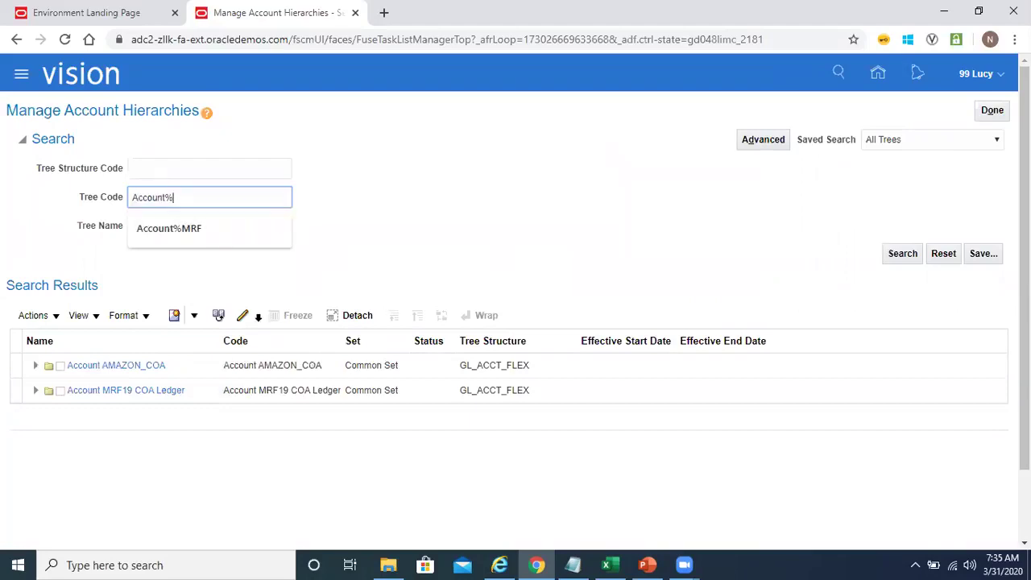
# Step: Expand the Account AMAZON_COA tree and view its Account AMAZON_COA Current tree version
pyautogui.click(197, 364)
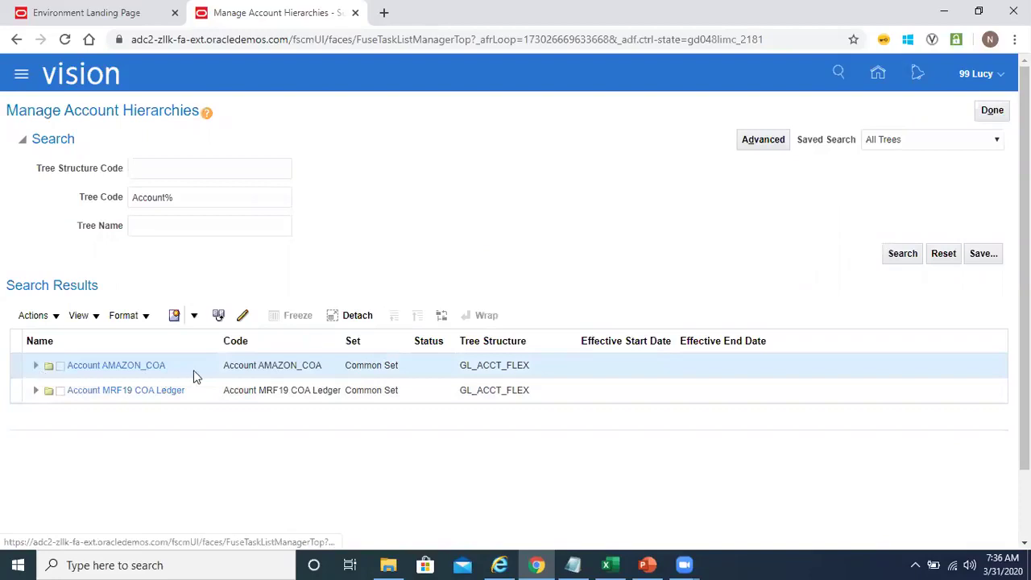
pyautogui.click(35, 367)
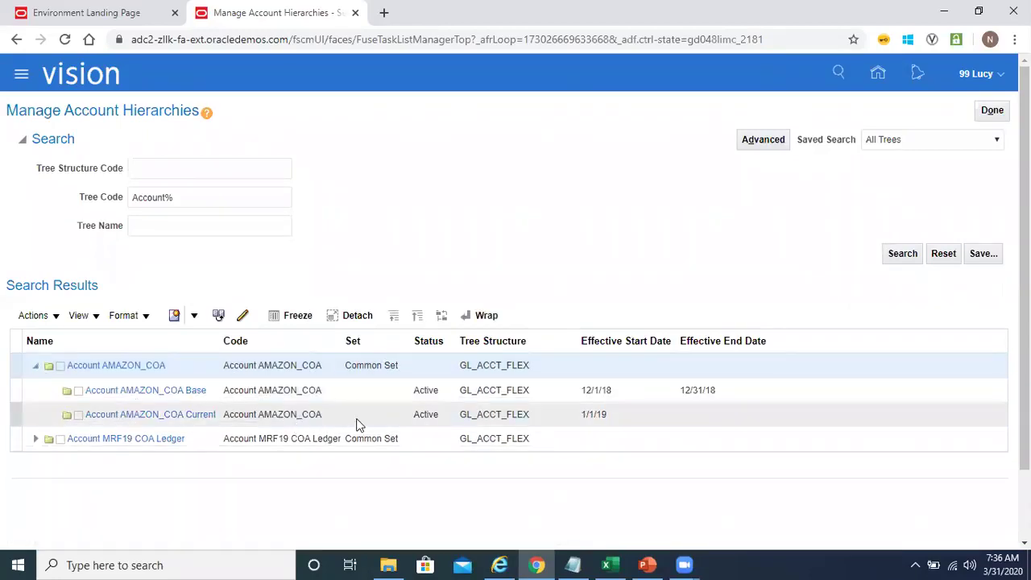
pyautogui.click(358, 414)
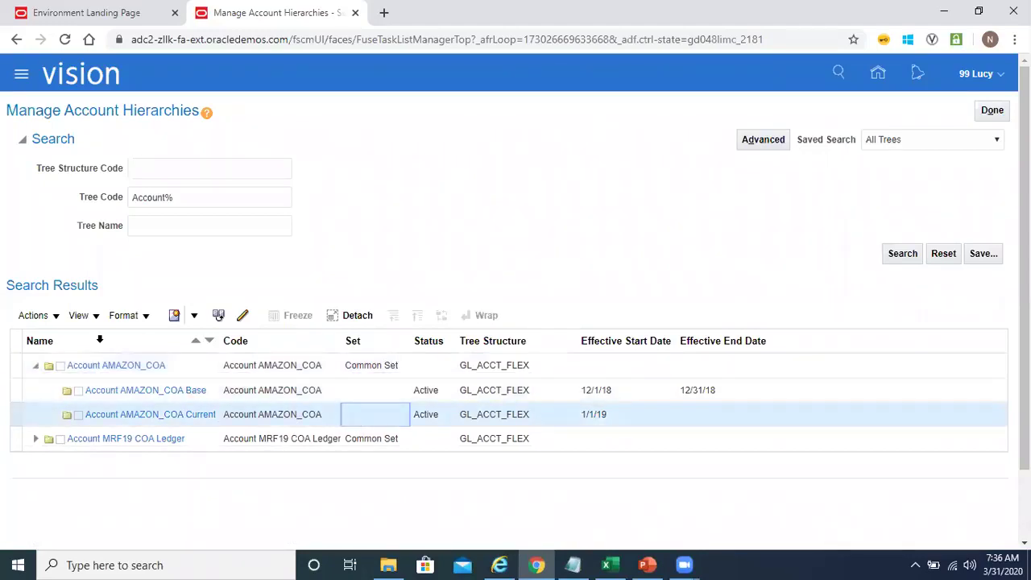
pyautogui.click(56, 317)
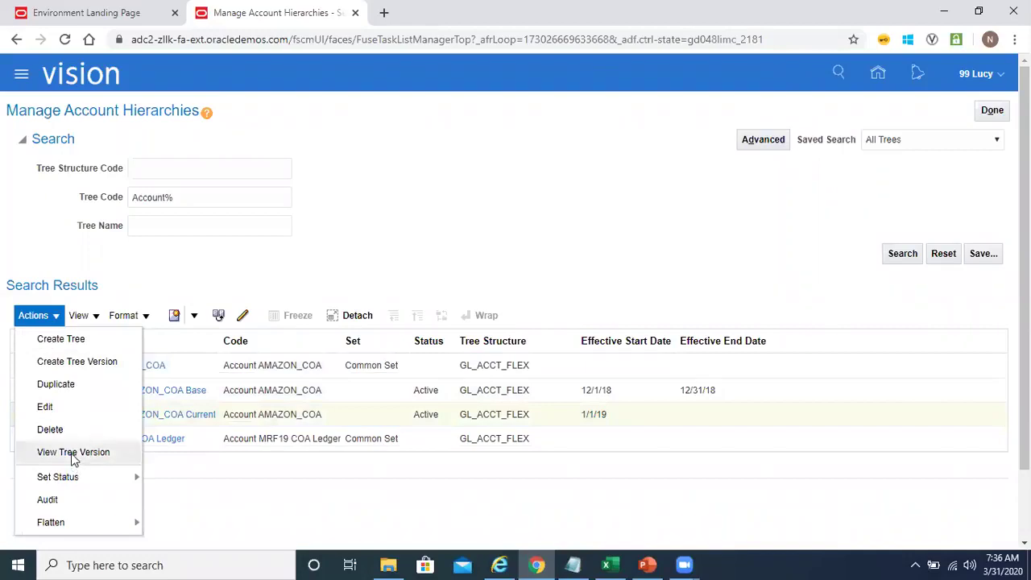
pyautogui.click(73, 453)
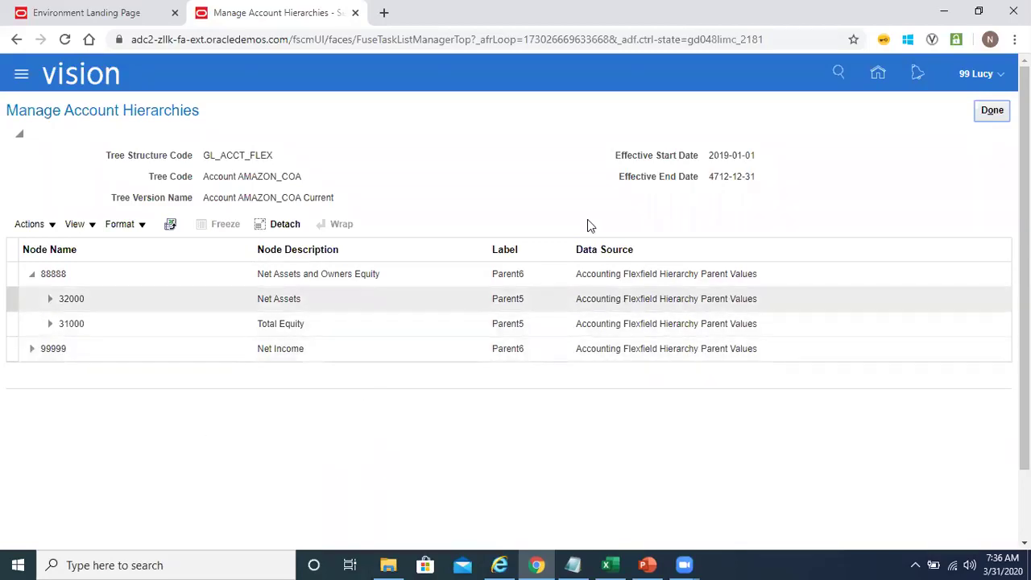
# Step: Expand node 32000 Net Assets under 88888 and examine the parent labels of its nodes
pyautogui.click(523, 278)
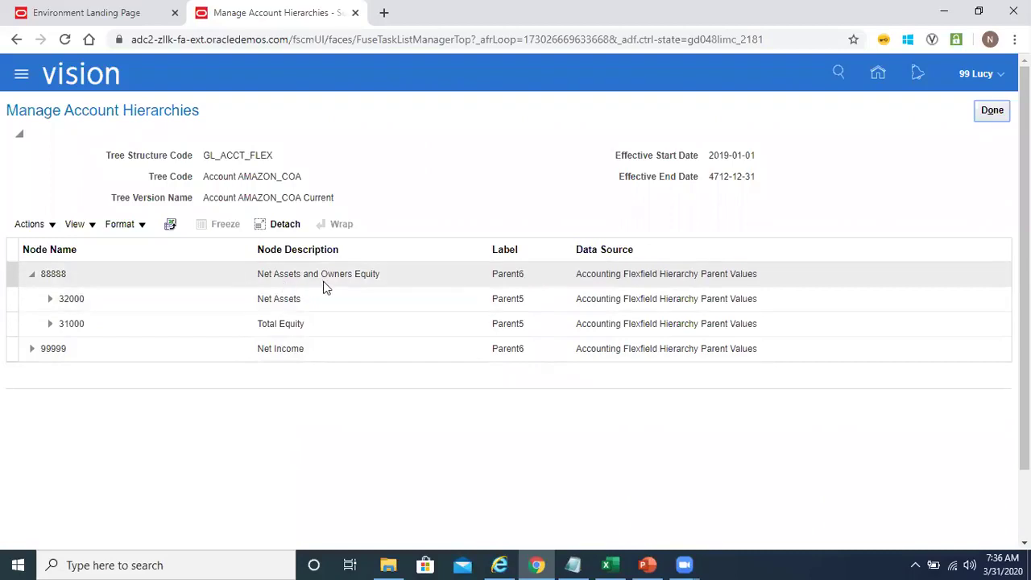
pyautogui.click(48, 299)
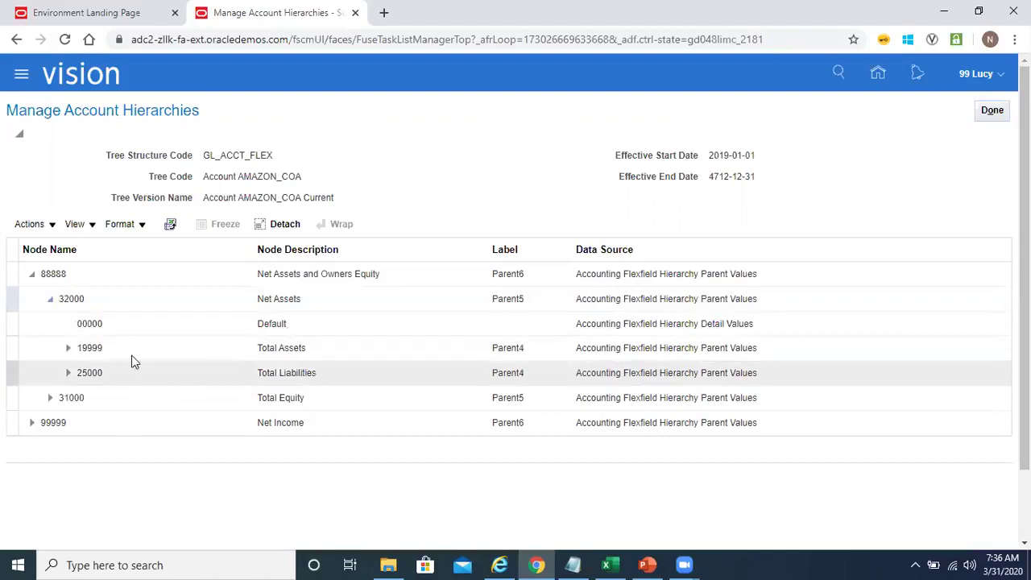
pyautogui.click(111, 347)
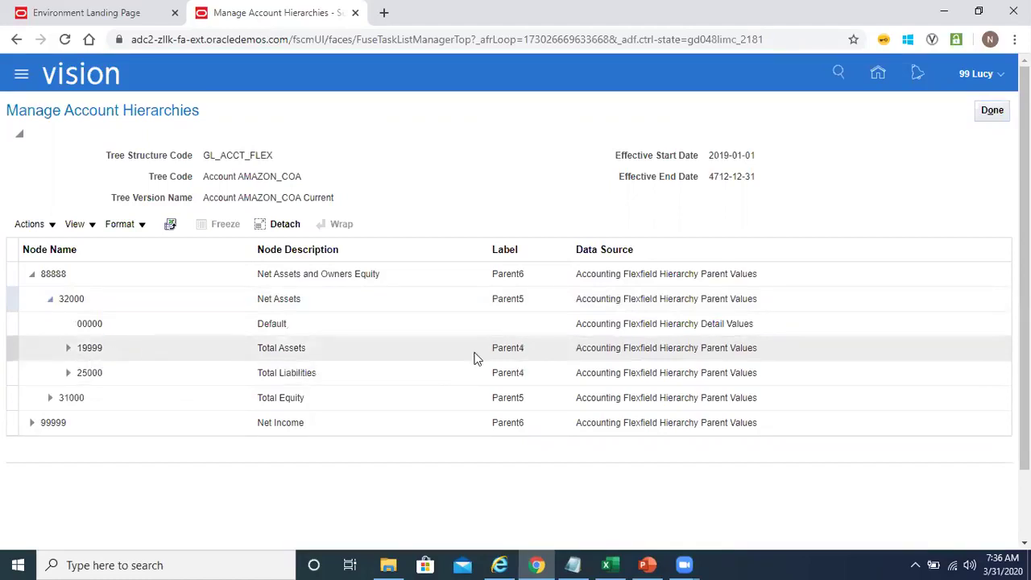
pyautogui.click(541, 302)
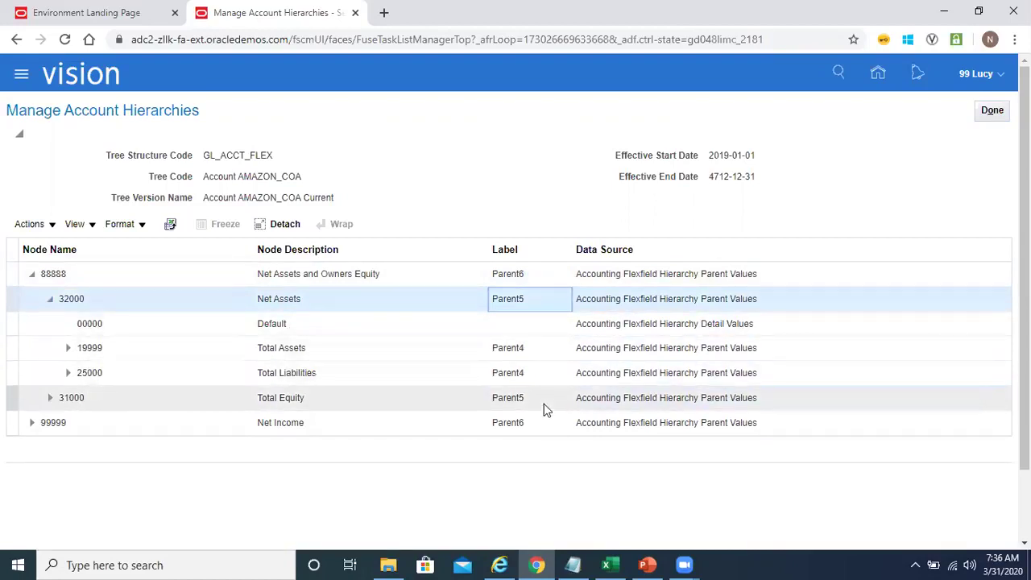
# Step: Expand 99999 Net Income down through REV Total Revenues and 40001 Wine, and check the data source of 40110
pyautogui.click(30, 425)
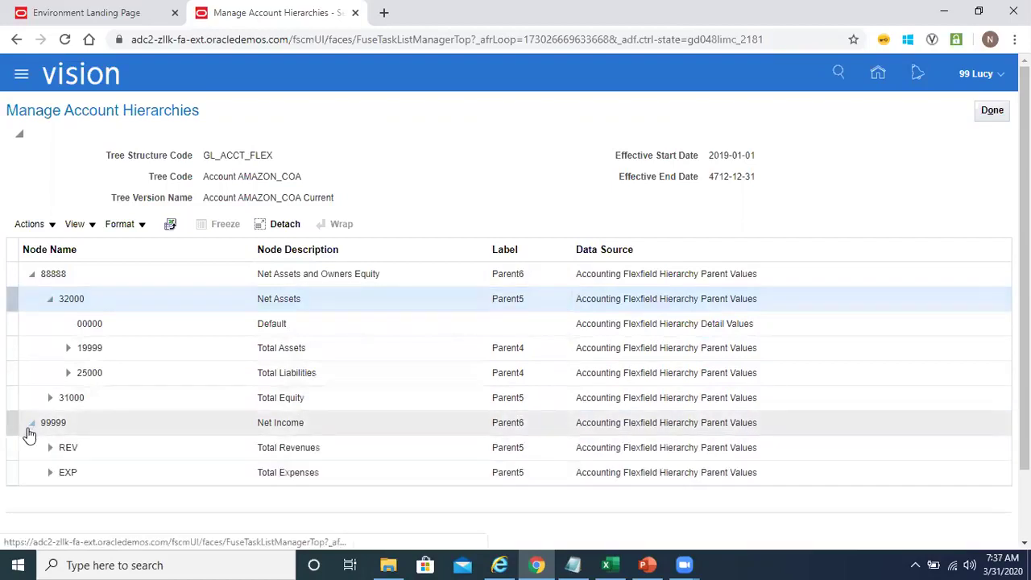
pyautogui.click(49, 451)
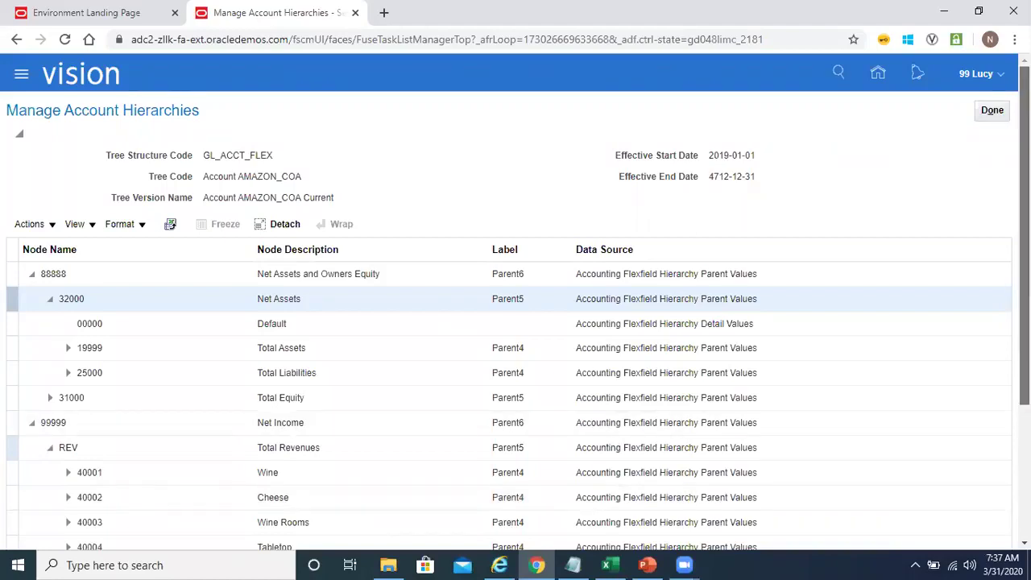
pyautogui.scroll(-2, 497, 387)
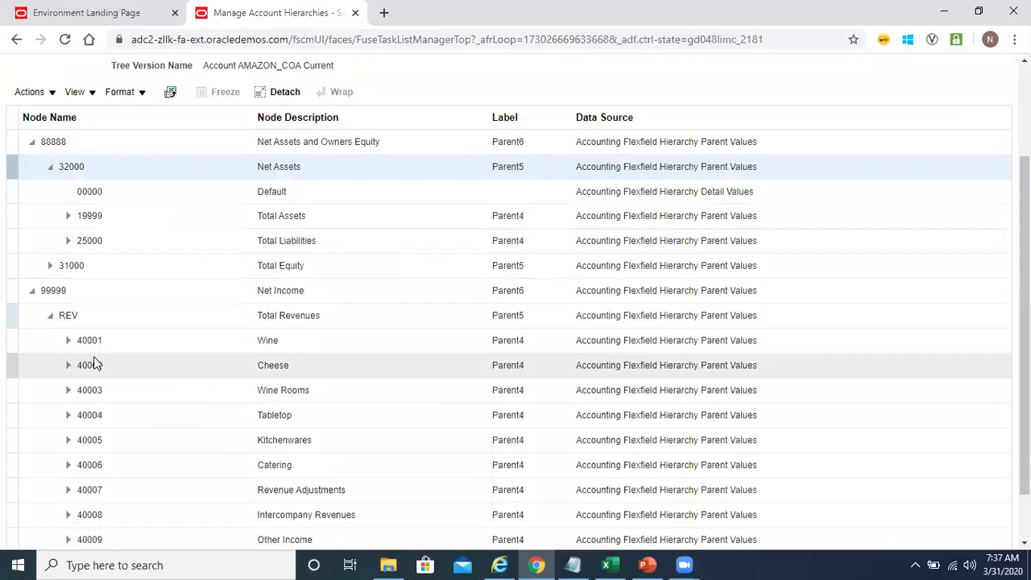
pyautogui.click(67, 342)
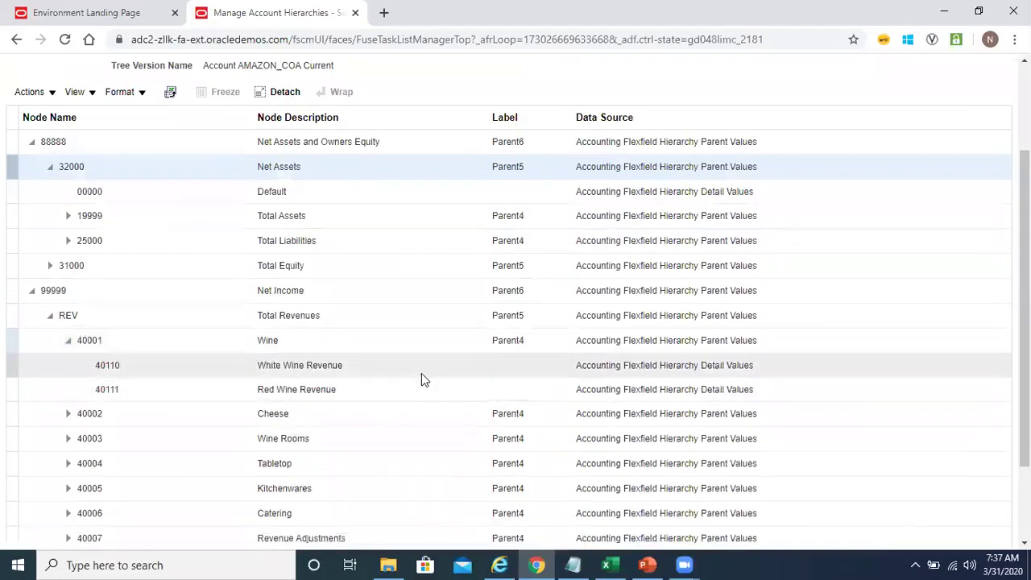
pyautogui.click(687, 367)
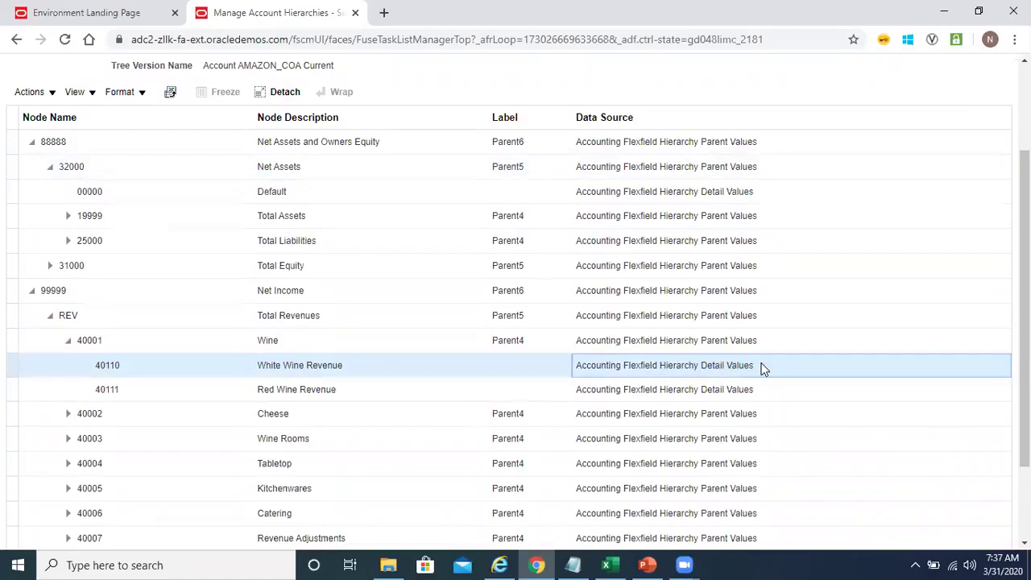
# Step: Review the REV and Wine parent nodes, and expand 40002 Cheese and 40005 Kitchenwares to examine their child accounts
pyautogui.click(61, 315)
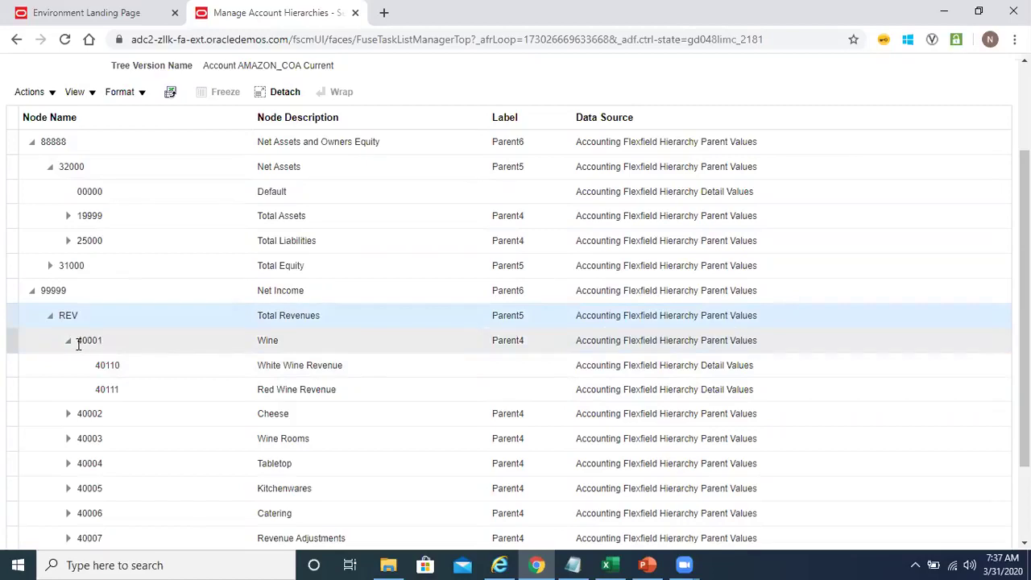
pyautogui.click(78, 341)
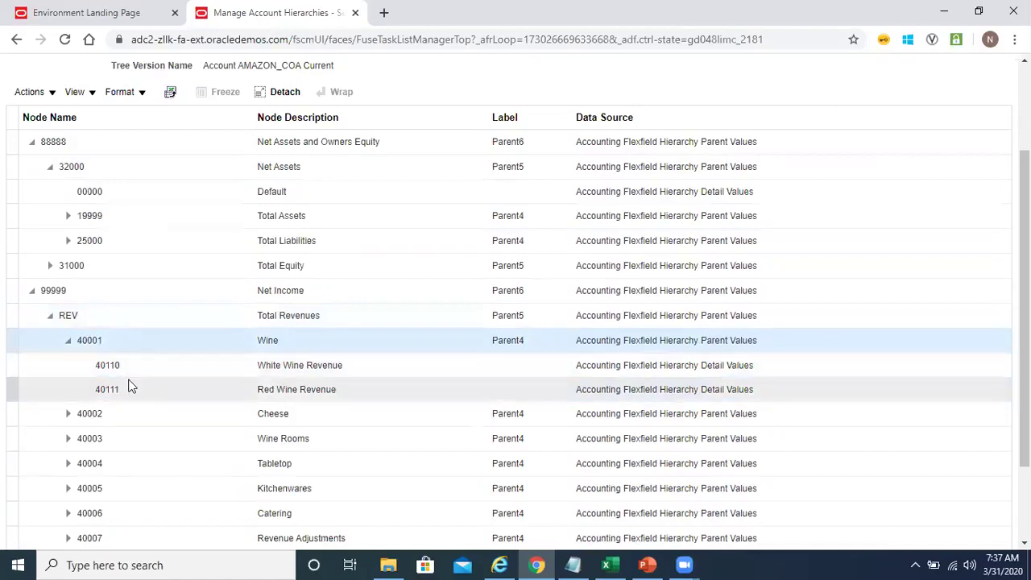
pyautogui.click(68, 416)
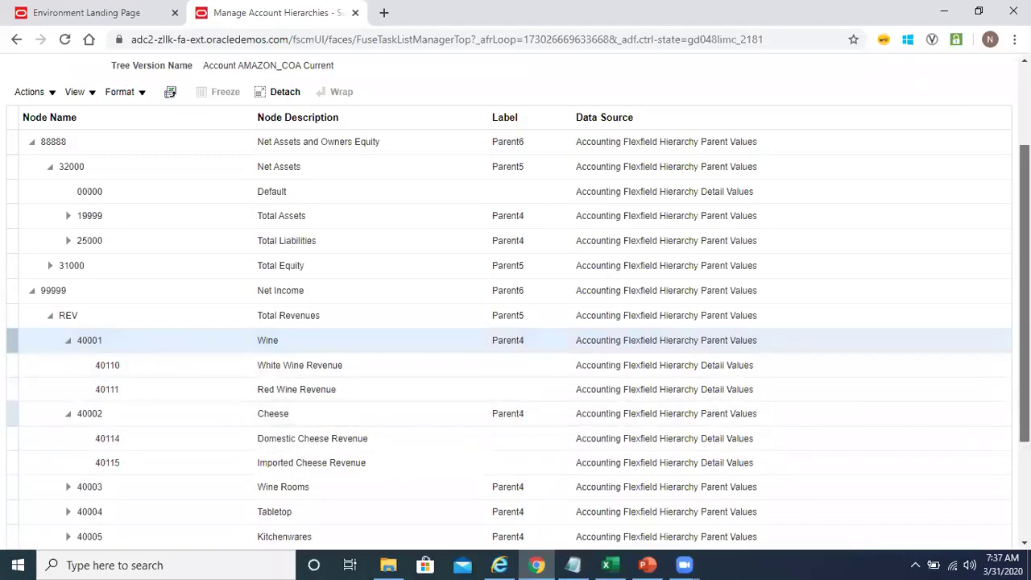
pyautogui.scroll(3, 516, 322)
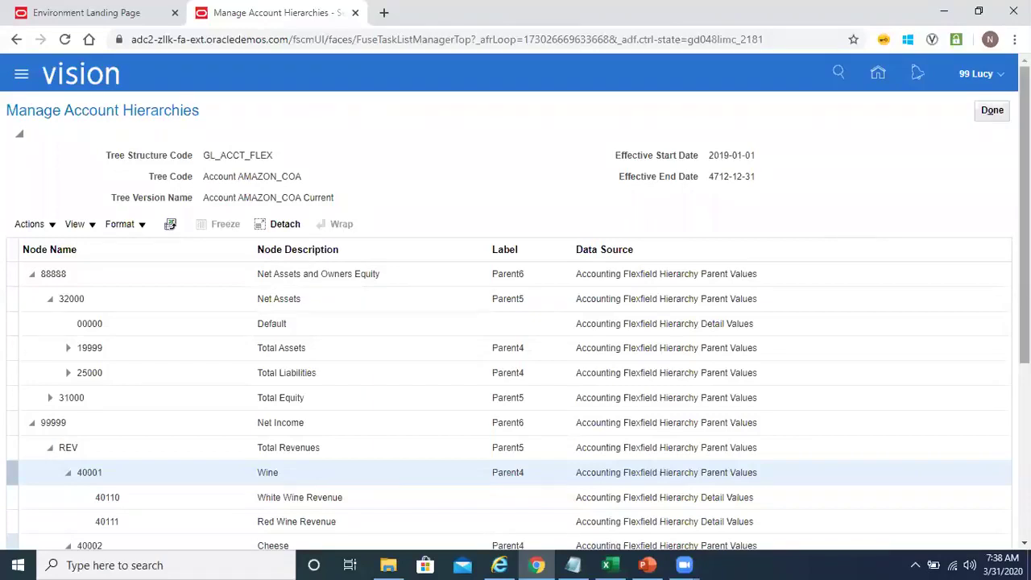
pyautogui.scroll(-5, 515, 301)
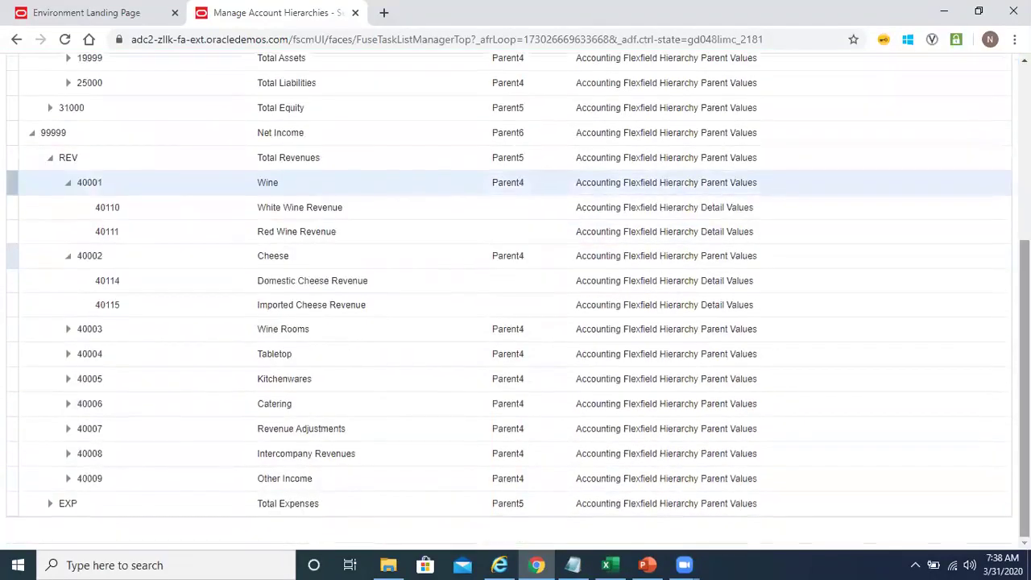
pyautogui.click(65, 385)
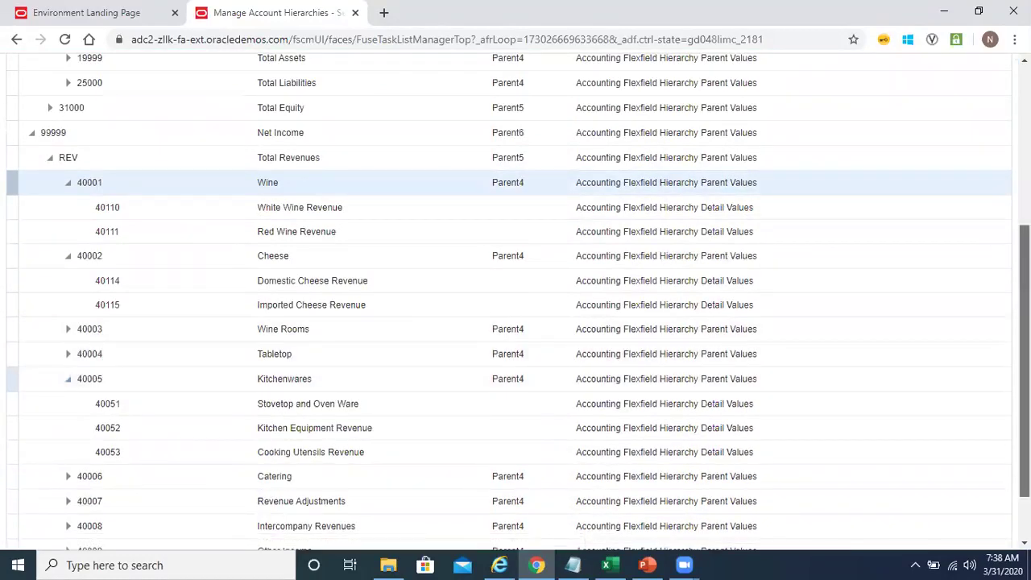
# Step: Expand EXP Total Expenses and 50000 Total Cost of Goods Sold to view their child nodes, and close the tree version view
pyautogui.scroll(-1, 515, 301)
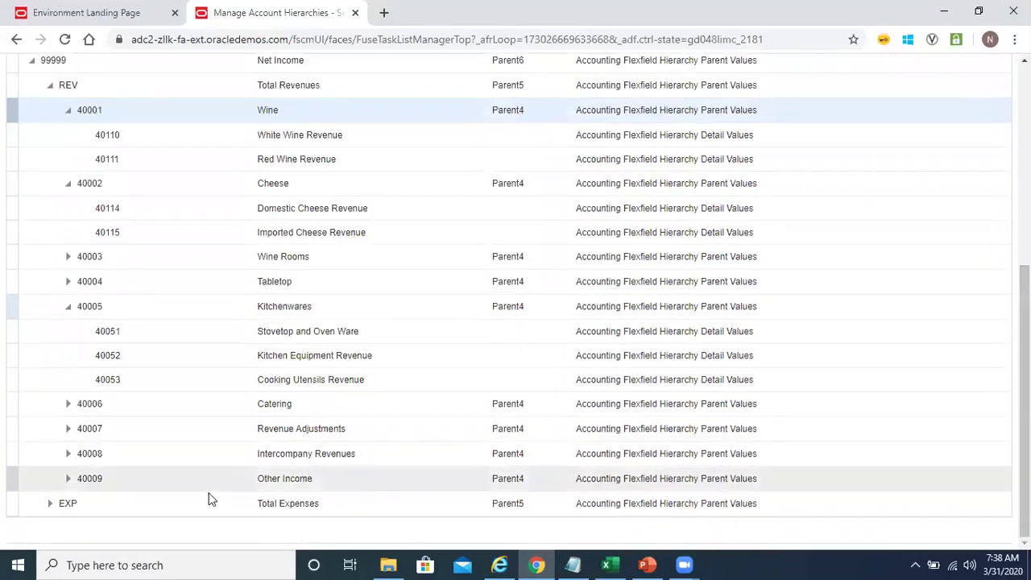
pyautogui.click(49, 504)
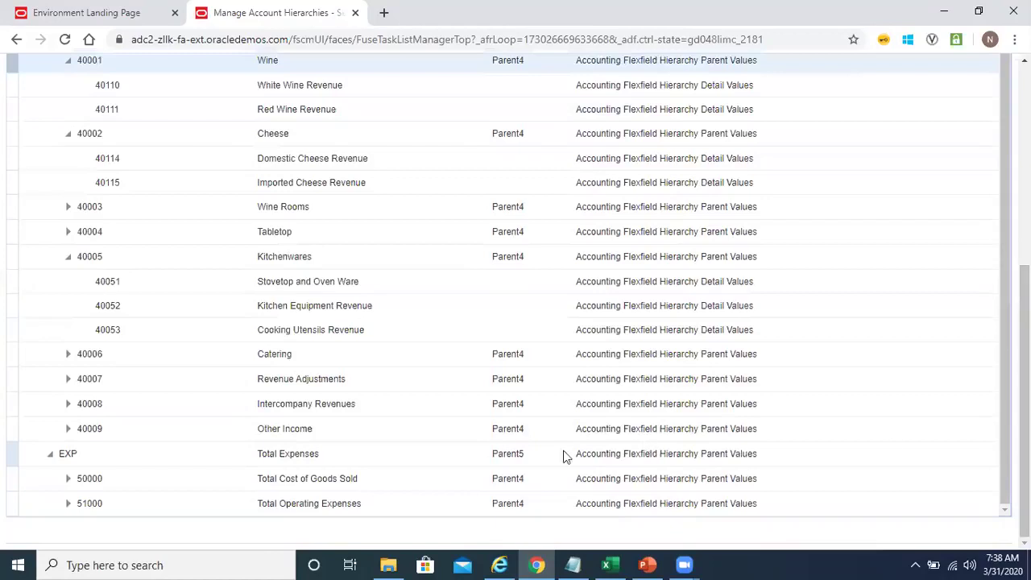
pyautogui.click(68, 487)
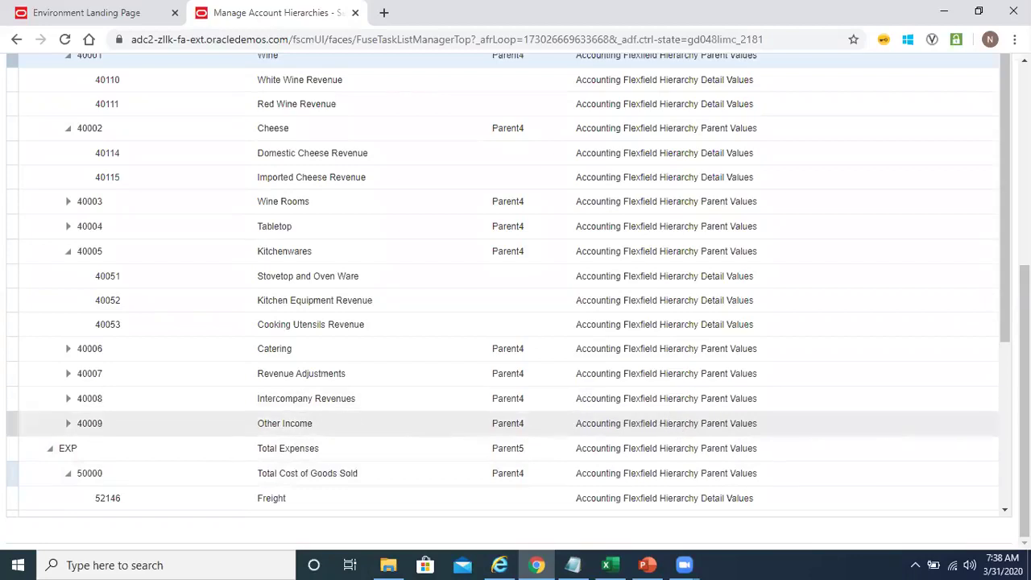
pyautogui.scroll(5, 515, 322)
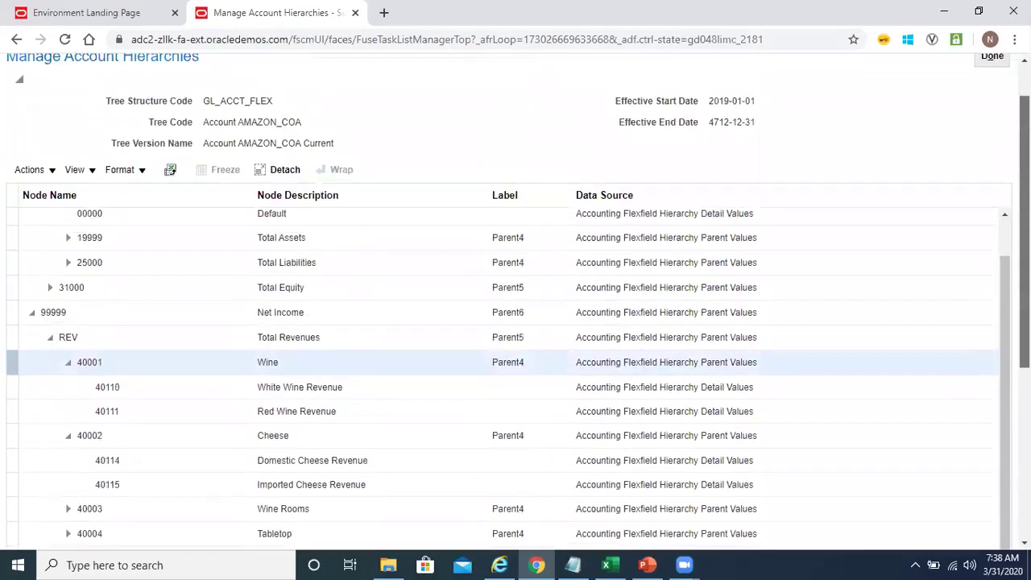
pyautogui.scroll(1, 515, 322)
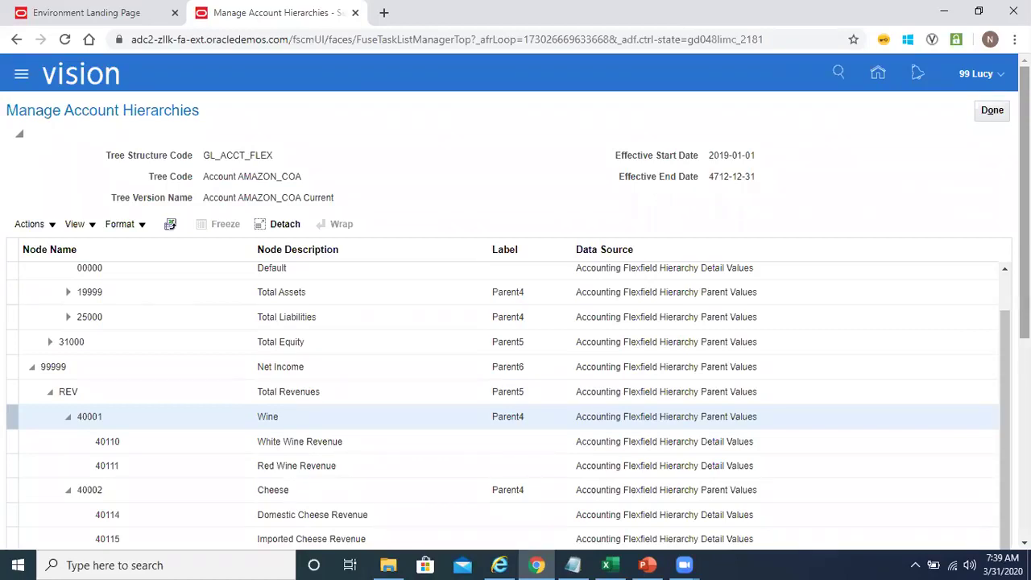
pyautogui.scroll(-2, 1024, 242)
pyautogui.scroll(2, 1024, 241)
pyautogui.click(992, 113)
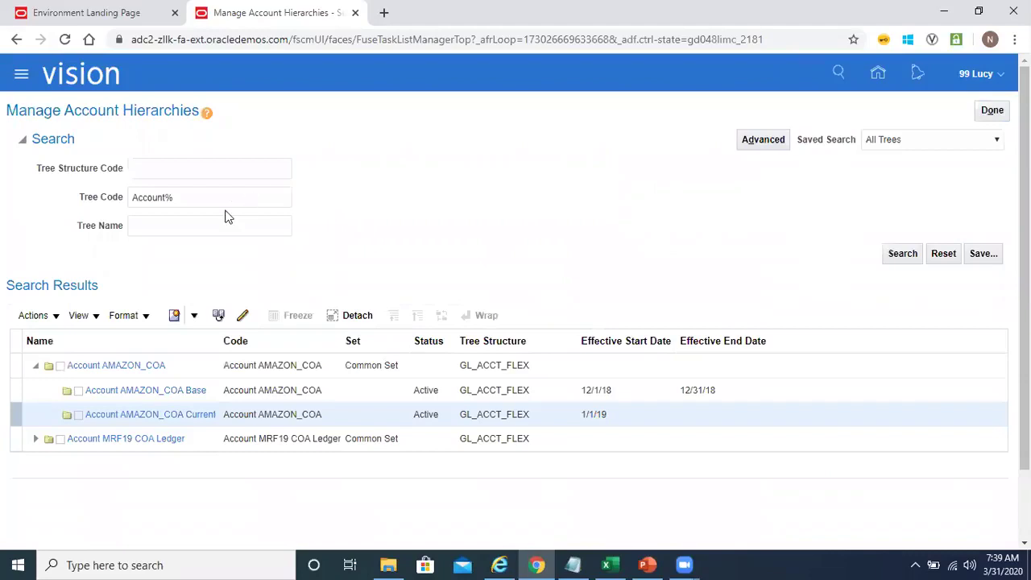
# Step: Replace the Tree Code search value with Company and search for the matching trees
pyautogui.moveTo(223, 198); pyautogui.dragTo(121, 197)
pyautogui.press('BackSpace')
pyautogui.write('Account')
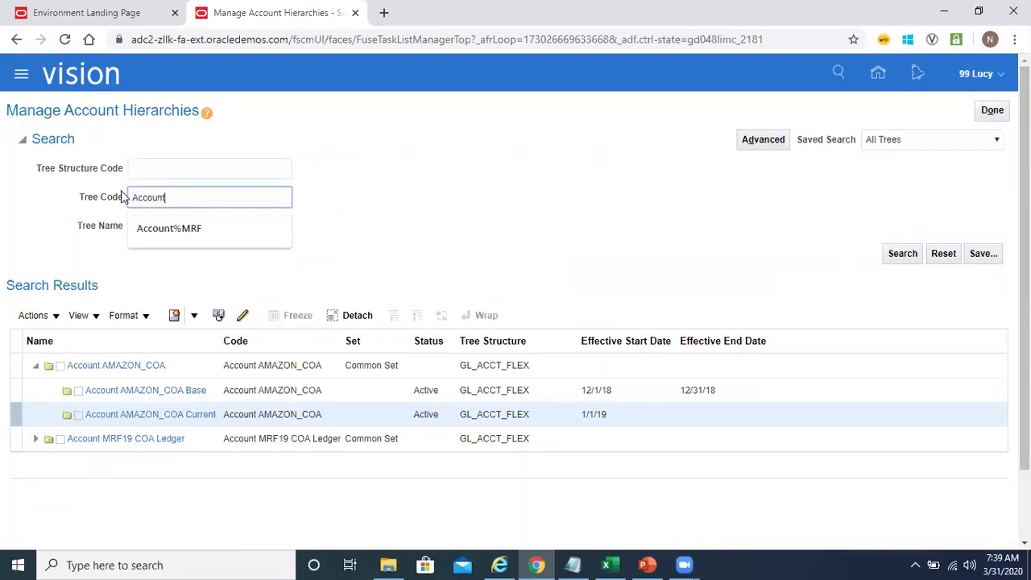
pyautogui.press('BackSpace')
pyautogui.press('BackSpace')
pyautogui.press('BackSpace')
pyautogui.press('BackSpace')
pyautogui.press('BackSpace')
pyautogui.press('BackSpace')
pyautogui.press('BackSpace')
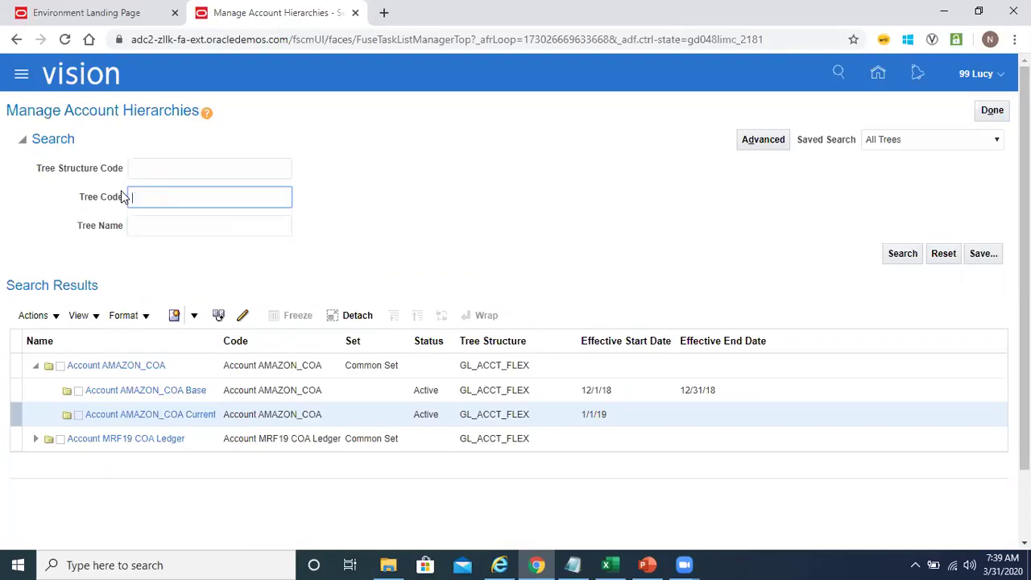
pyautogui.write('Company')
pyautogui.press('Return')
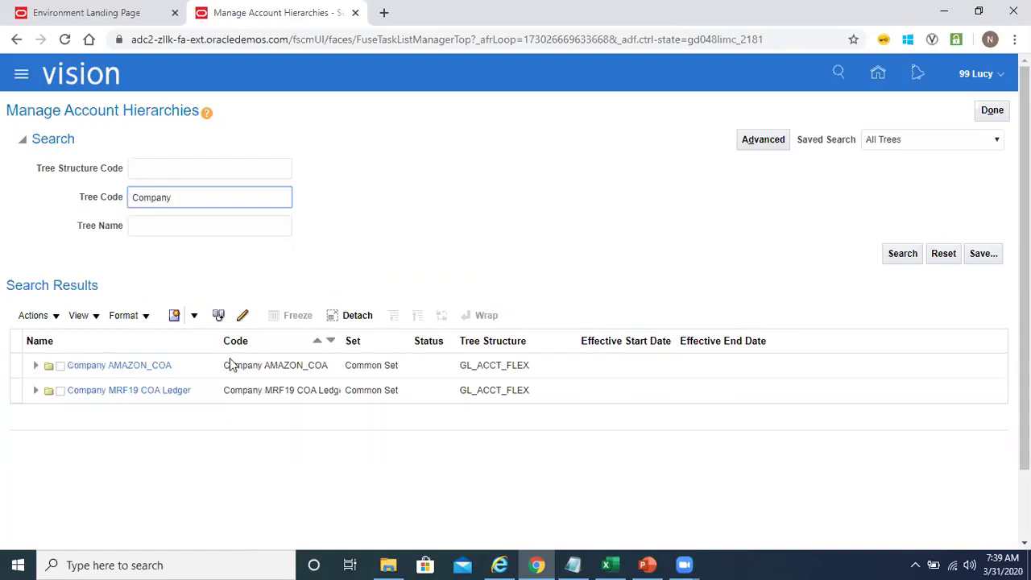
# Step: Expand the Company AMAZON_COA tree, and consult the Account Hierarchy slide in the Oracle Fusion PowerPoint before returning to the browser
pyautogui.click(196, 365)
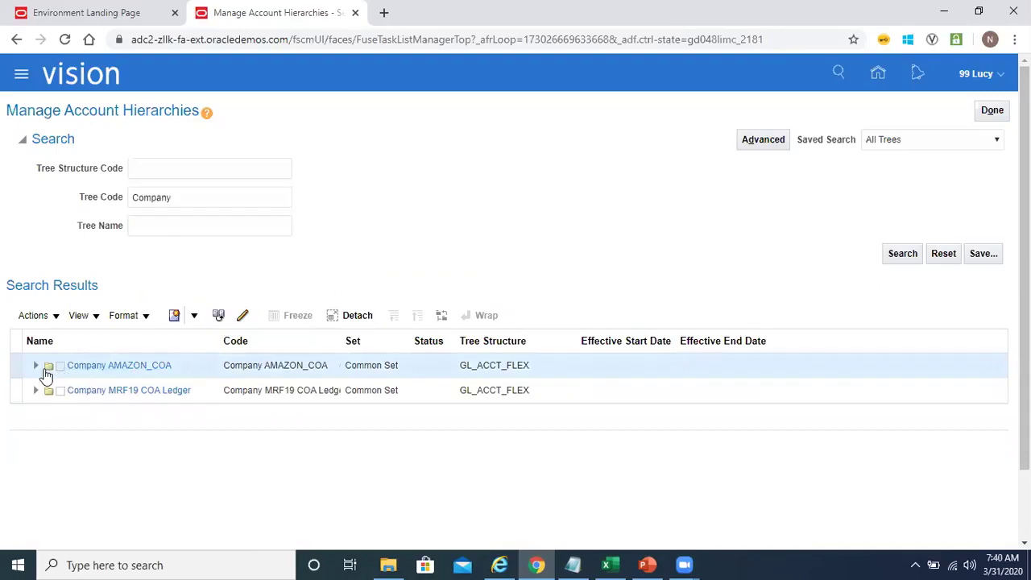
pyautogui.click(35, 368)
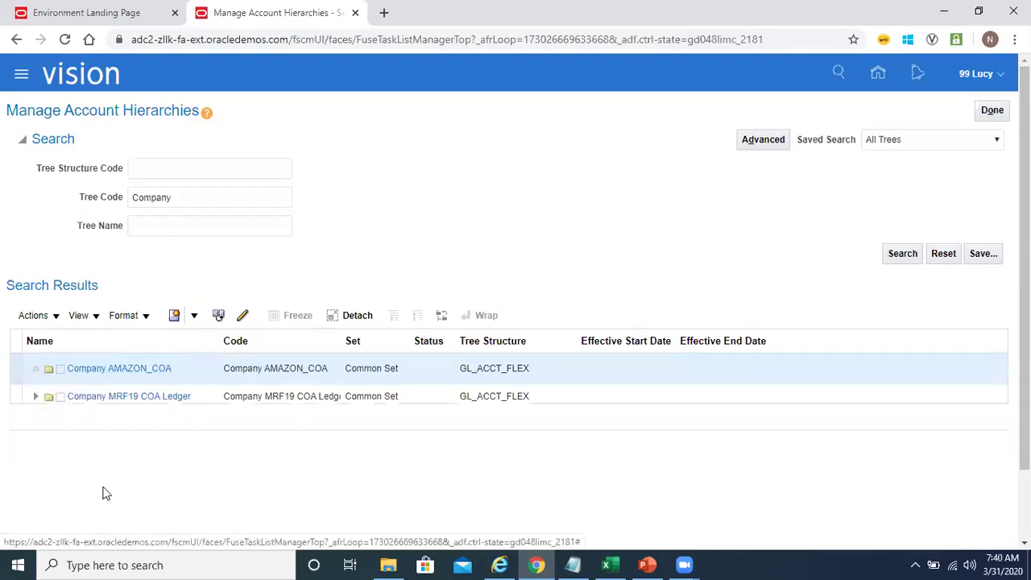
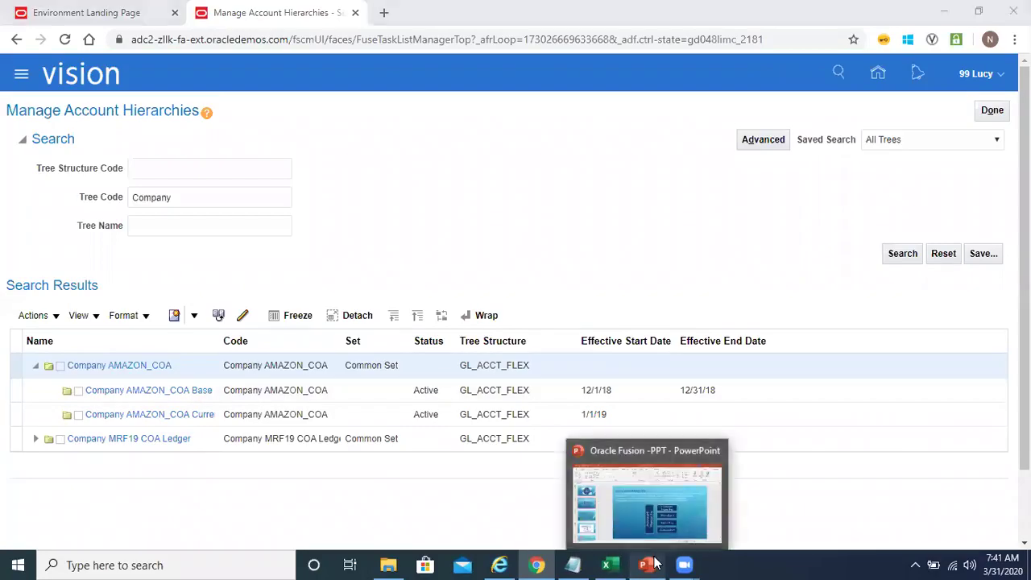
pyautogui.click(649, 492)
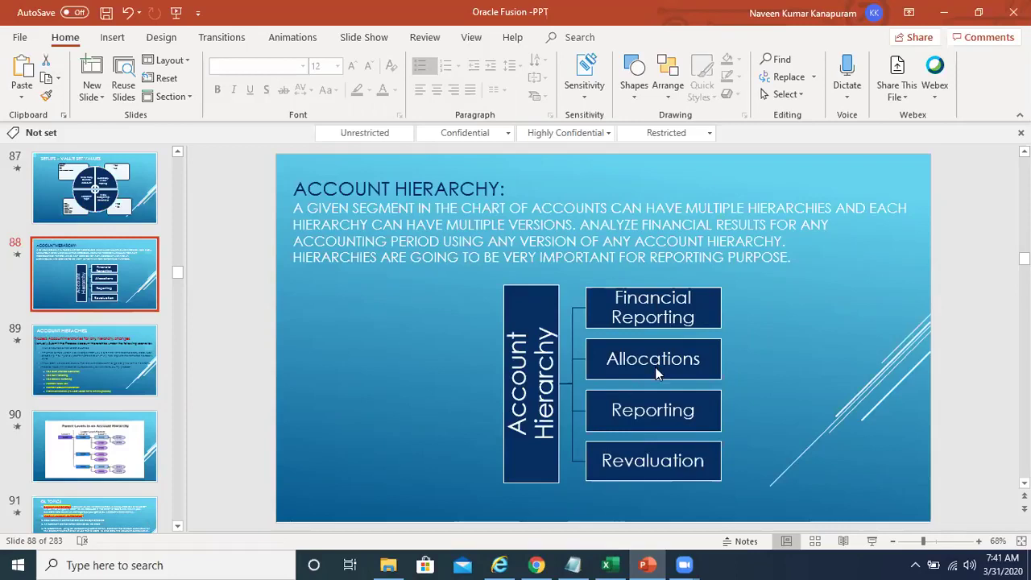
pyautogui.hotkey('alt', 'Tab')
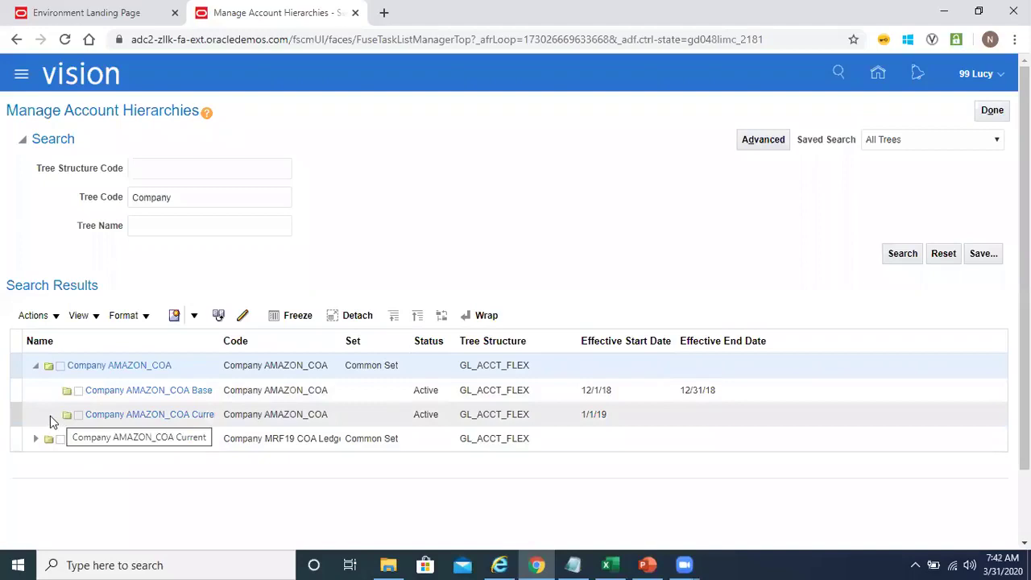
pyautogui.click(47, 317)
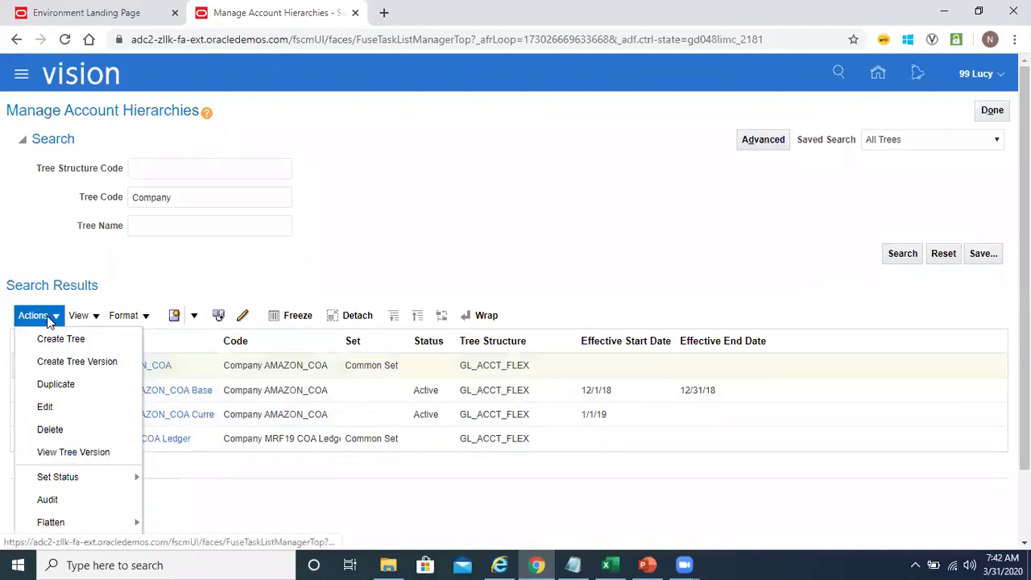
pyautogui.click(71, 452)
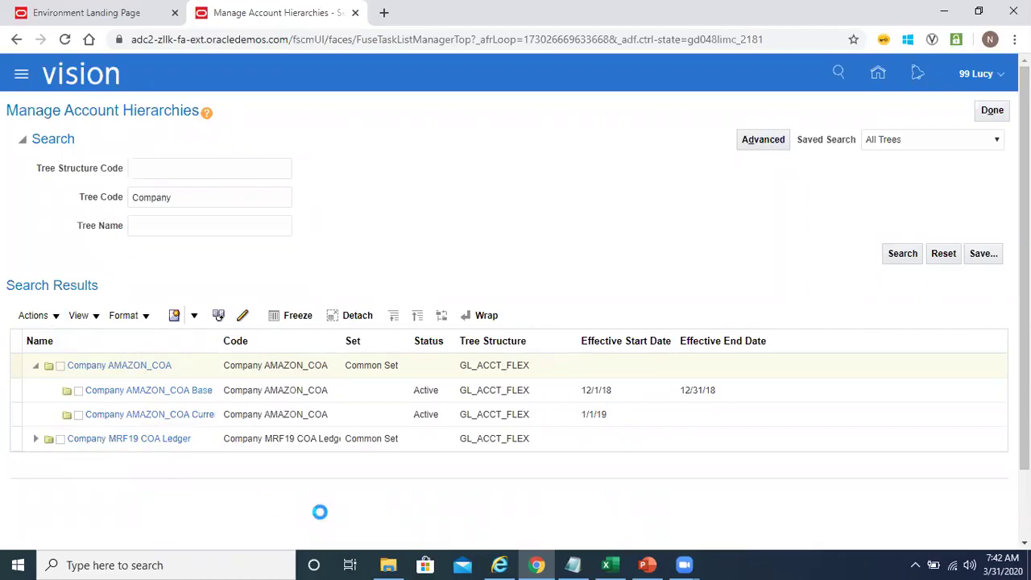
pyautogui.click(605, 203)
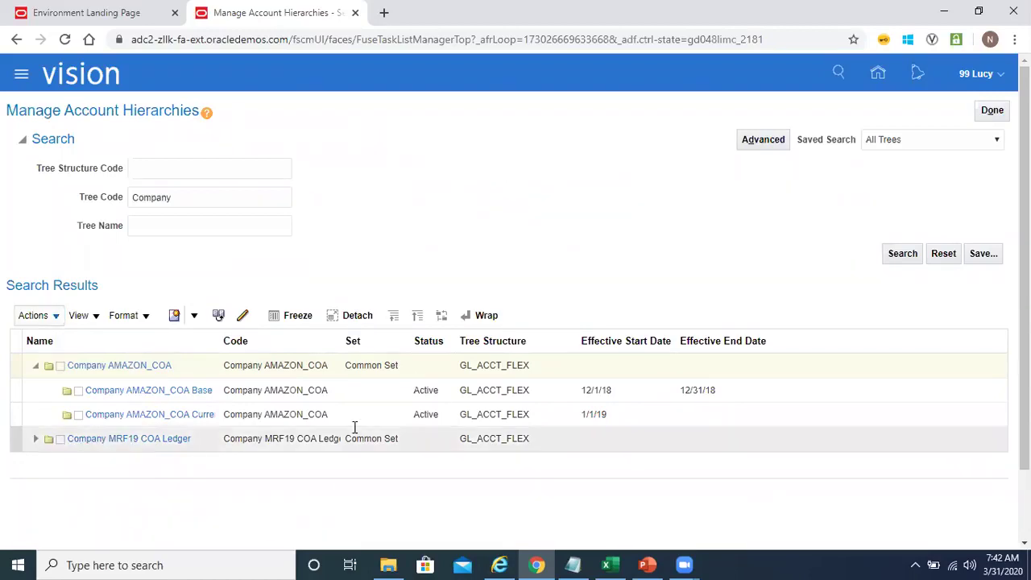
# Step: View the Company AMAZON_COA Current tree version, expand node 400 AMZ UK Head Office under 500, and close the view
pyautogui.click(346, 414)
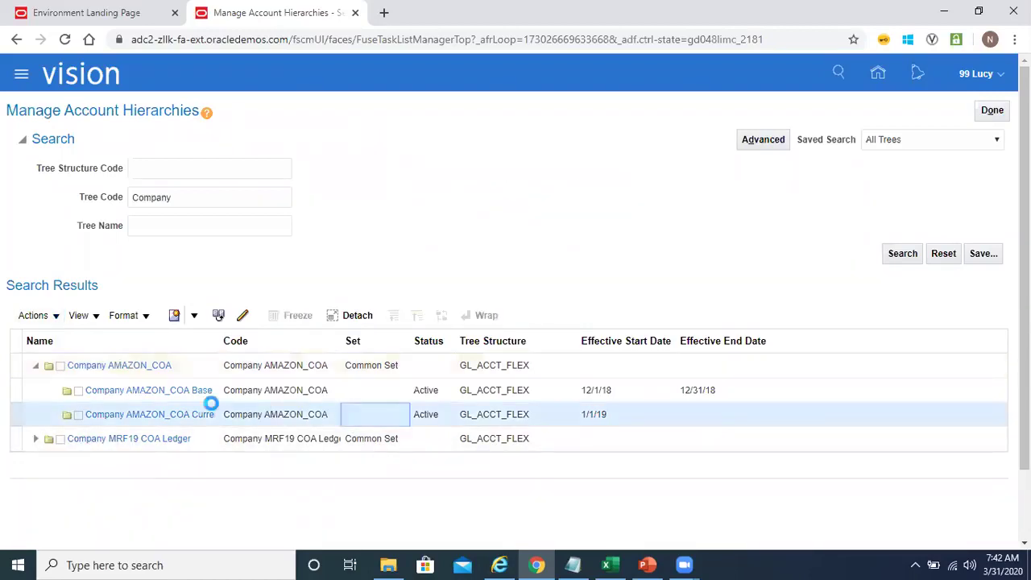
pyautogui.click(55, 318)
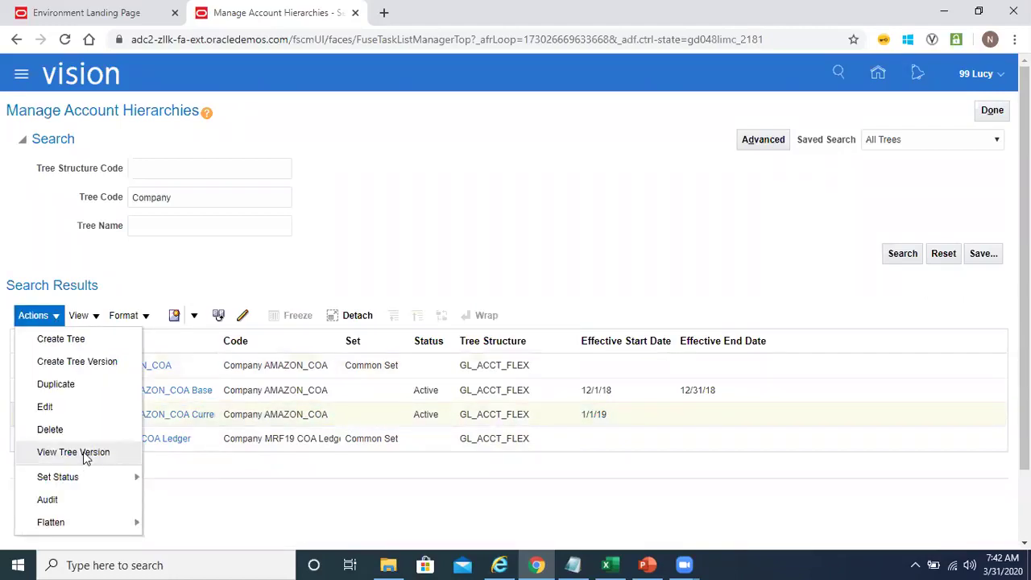
pyautogui.click(85, 455)
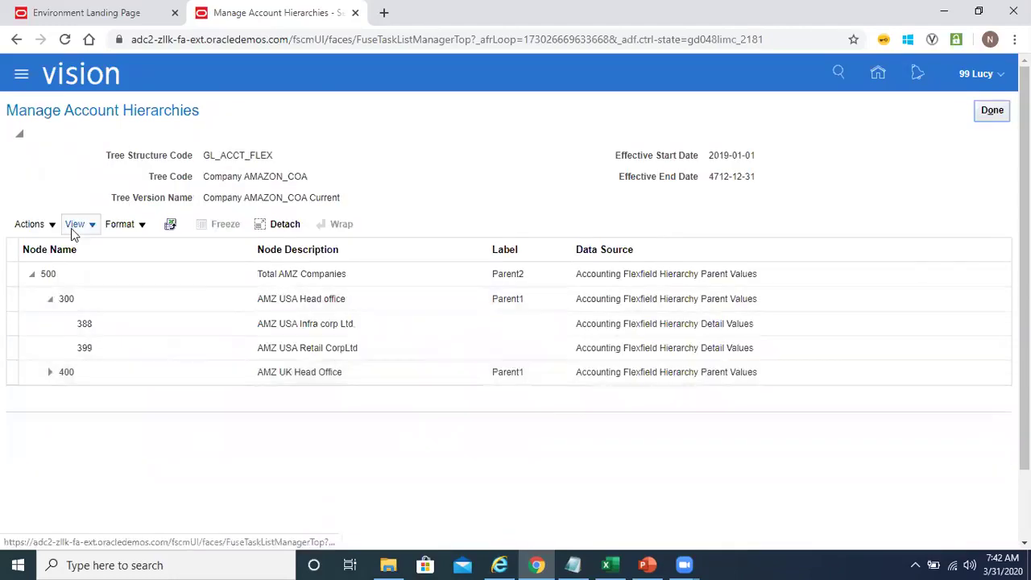
pyautogui.click(130, 273)
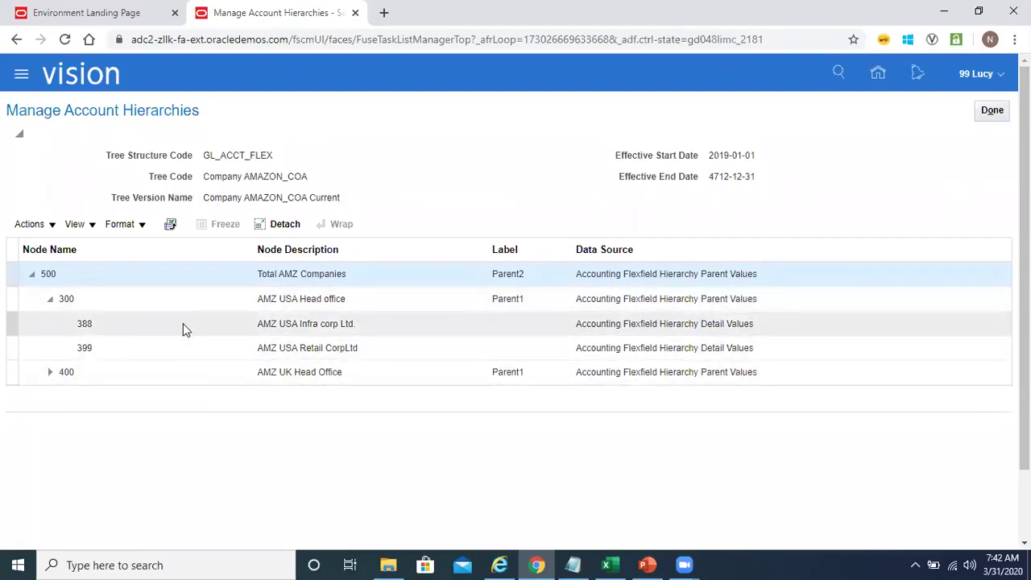
pyautogui.click(50, 373)
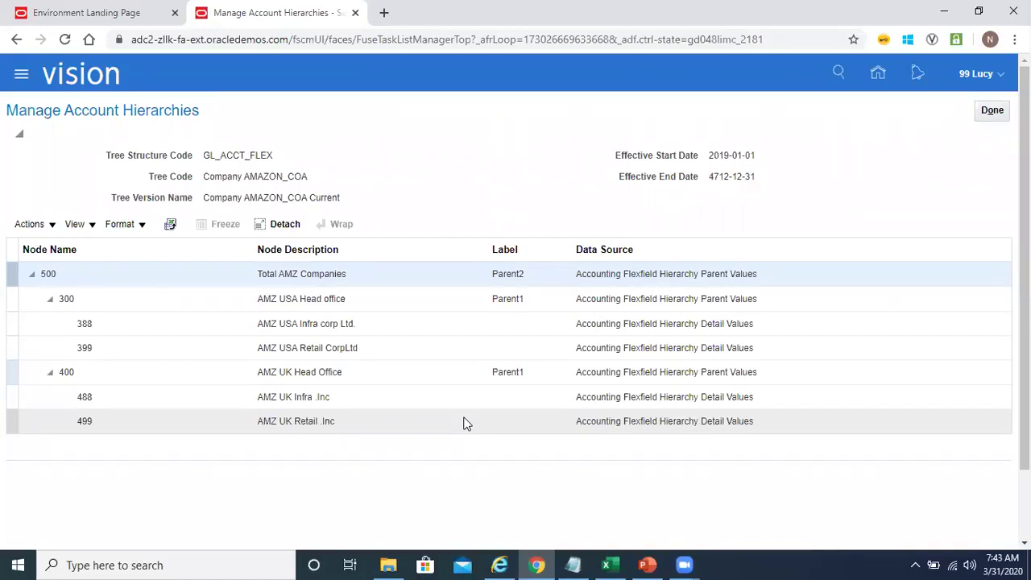
pyautogui.click(995, 115)
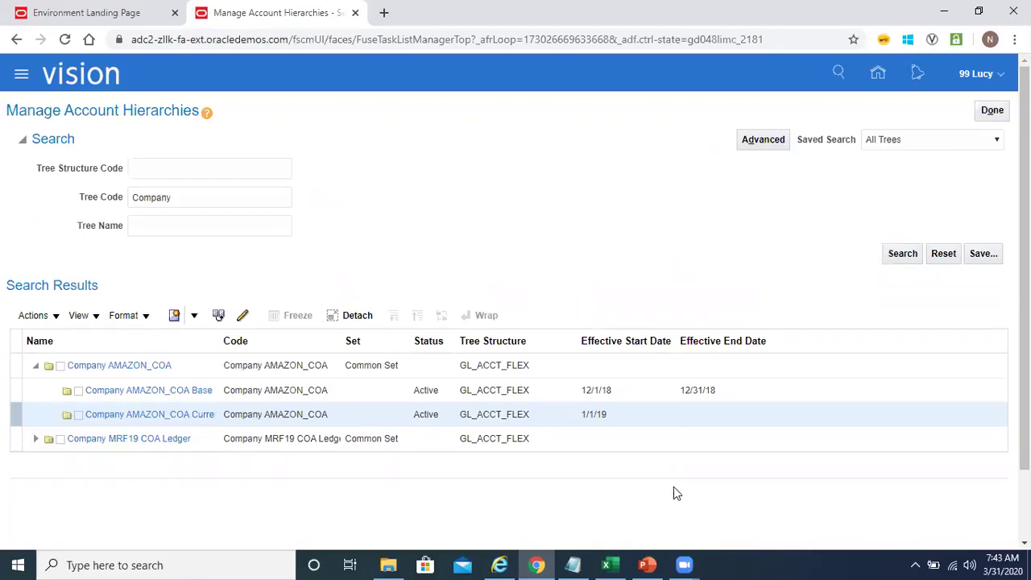
# Step: Switch to the Oracle Fusion PowerPoint, reveal the notes under the Account Hierarchy slide 88, and start the slide show from that slide
pyautogui.click(647, 564)
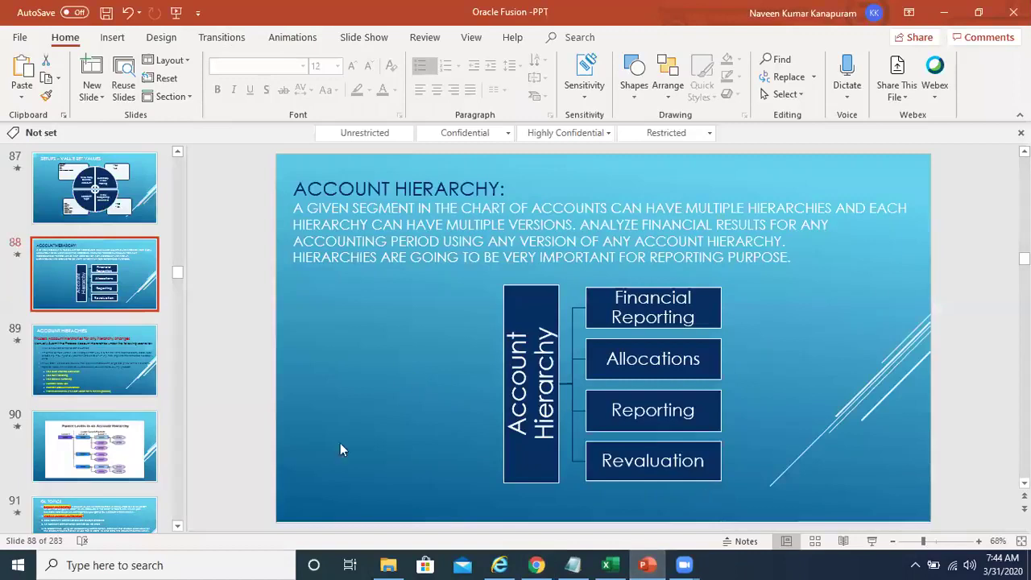
pyautogui.click(113, 343)
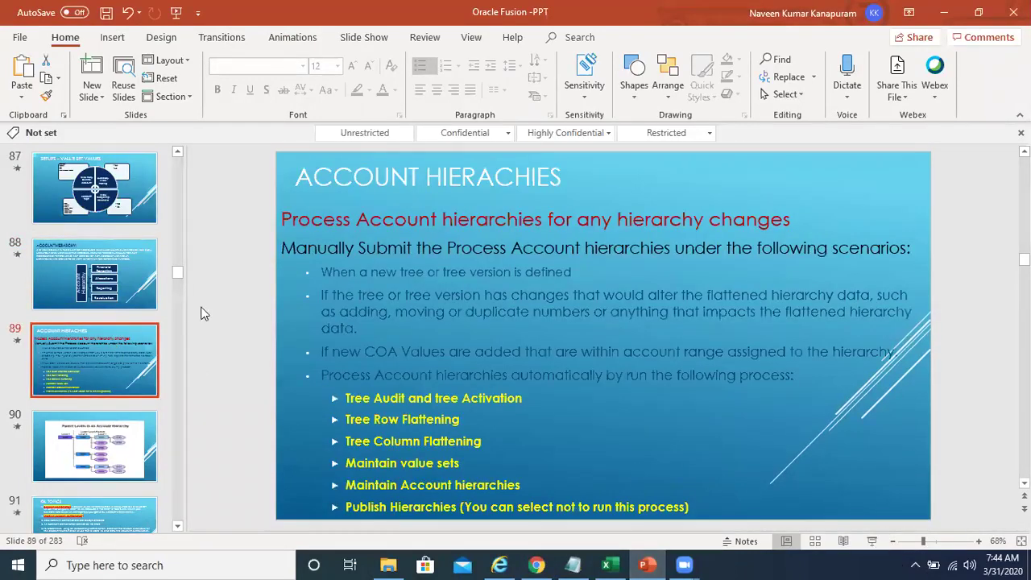
pyautogui.click(66, 264)
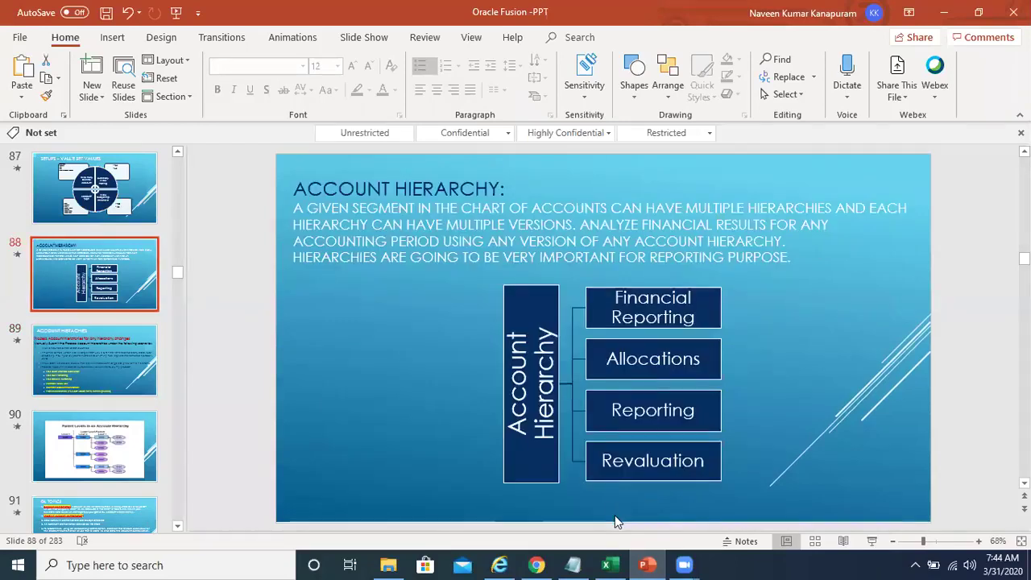
pyautogui.moveTo(615, 532); pyautogui.dragTo(605, 475)
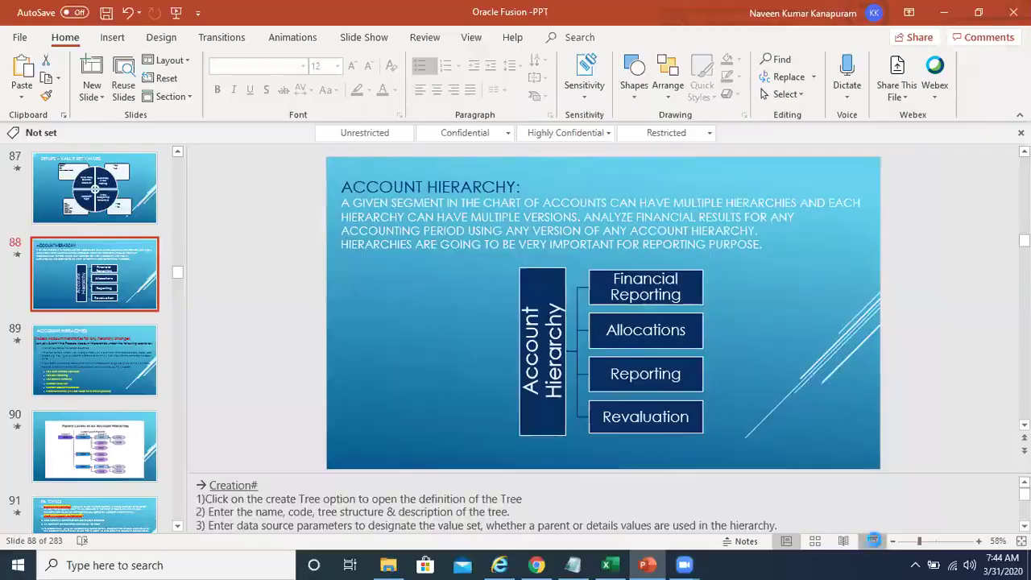
pyautogui.click(873, 540)
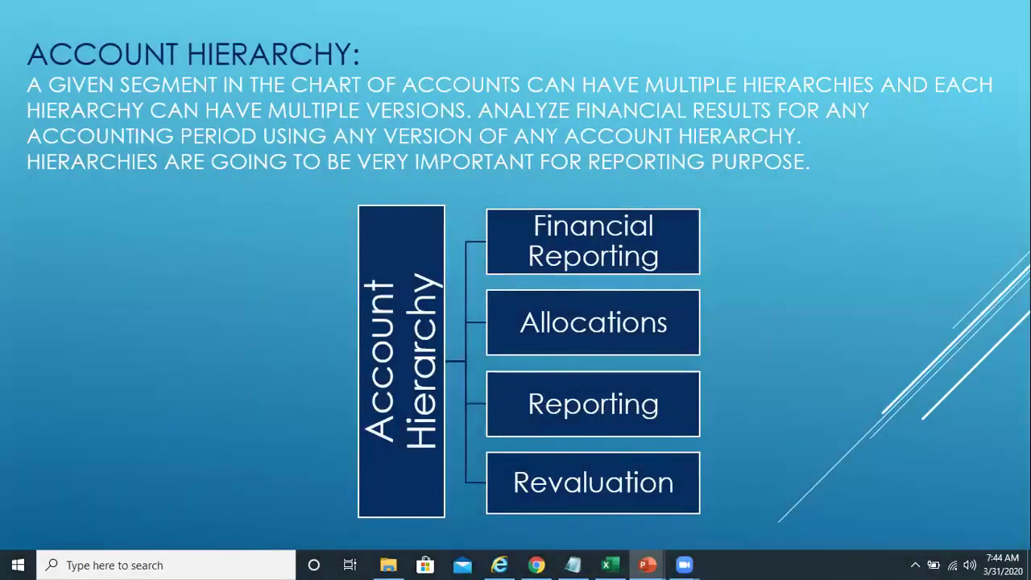
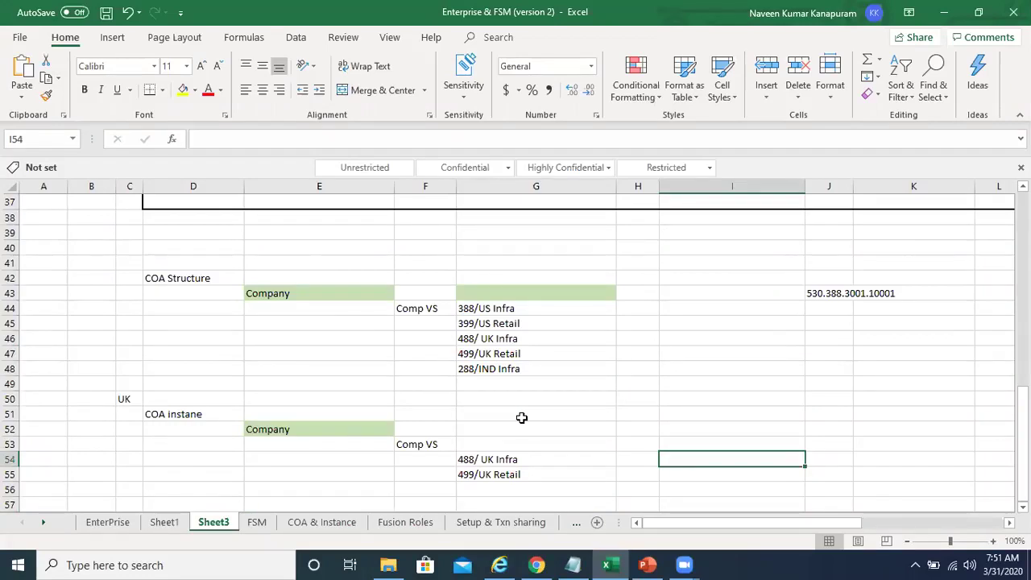
# Step: List the segment labels Company, LoB, Division, Account and Intercompnay down cells I54 to I58 of Sheet3
pyautogui.write('Comp')
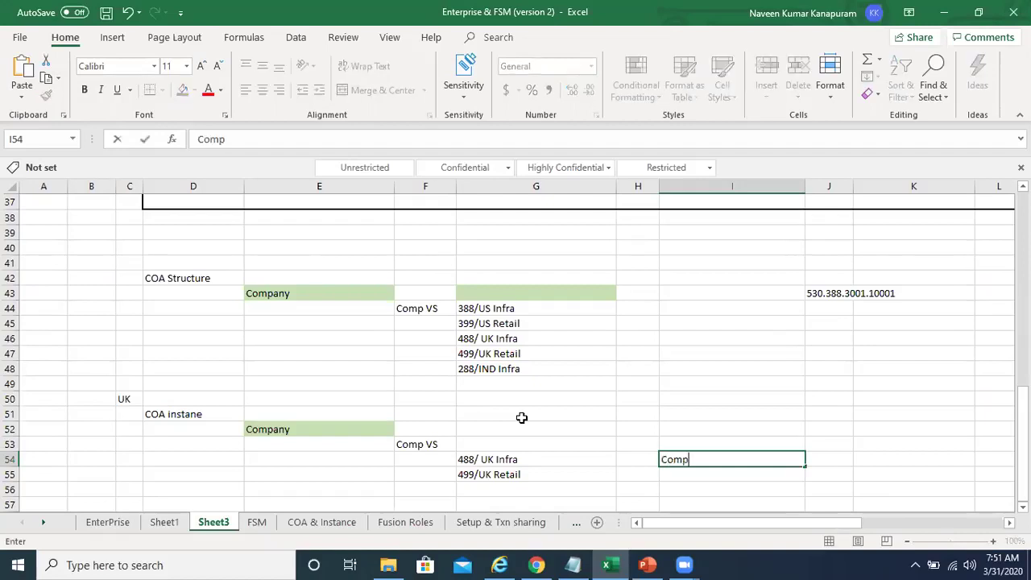
pyautogui.write('any')
pyautogui.press('Return')
pyautogui.write('Lo')
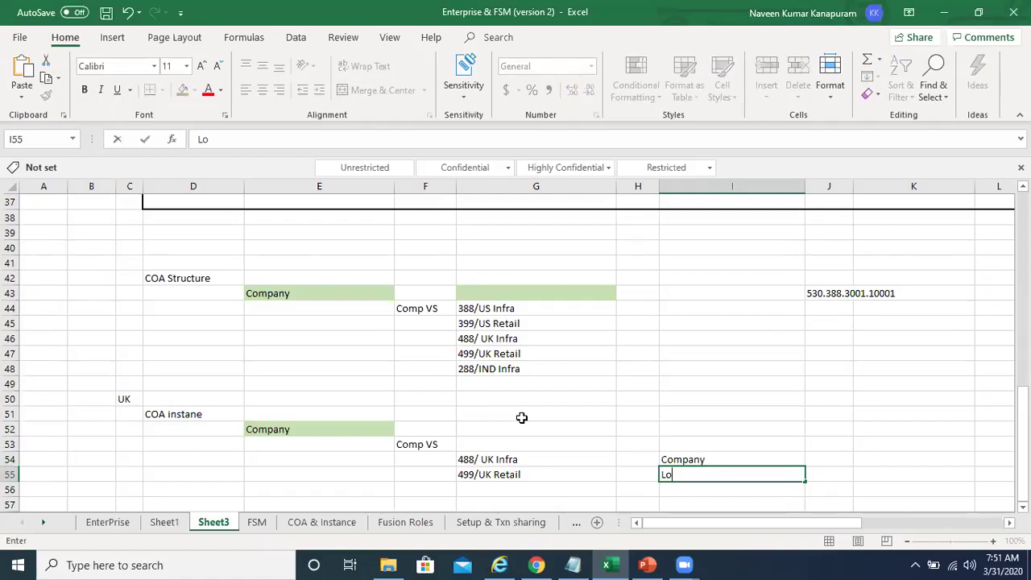
pyautogui.write('B')
pyautogui.press('Return')
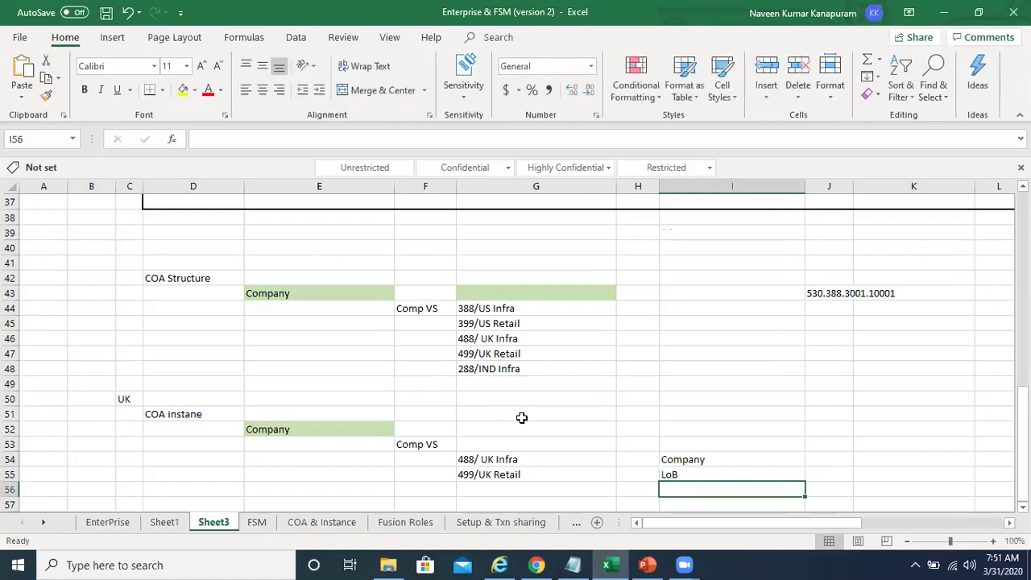
pyautogui.write('Division')
pyautogui.press('Return')
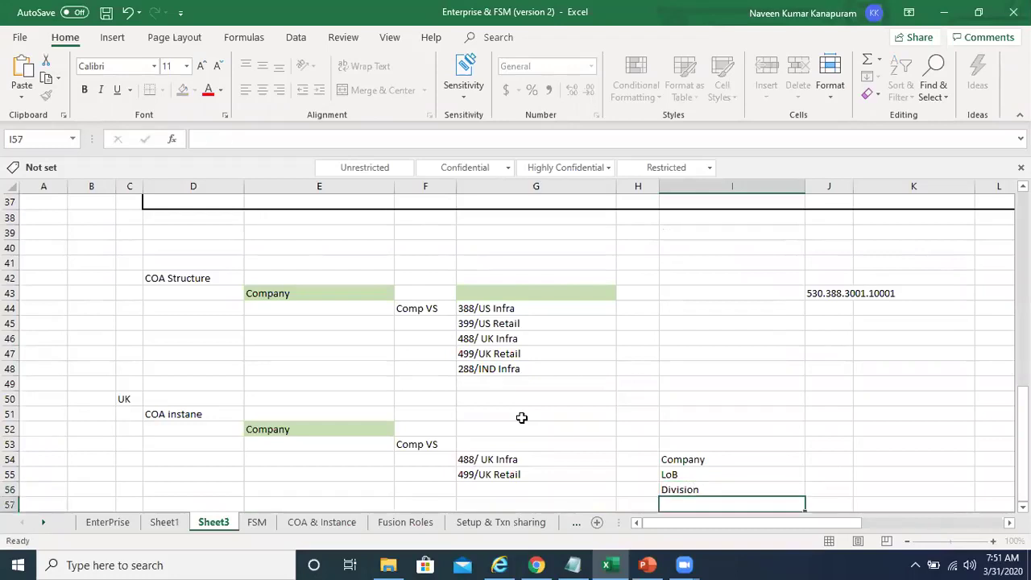
pyautogui.write('Account')
pyautogui.press('Return')
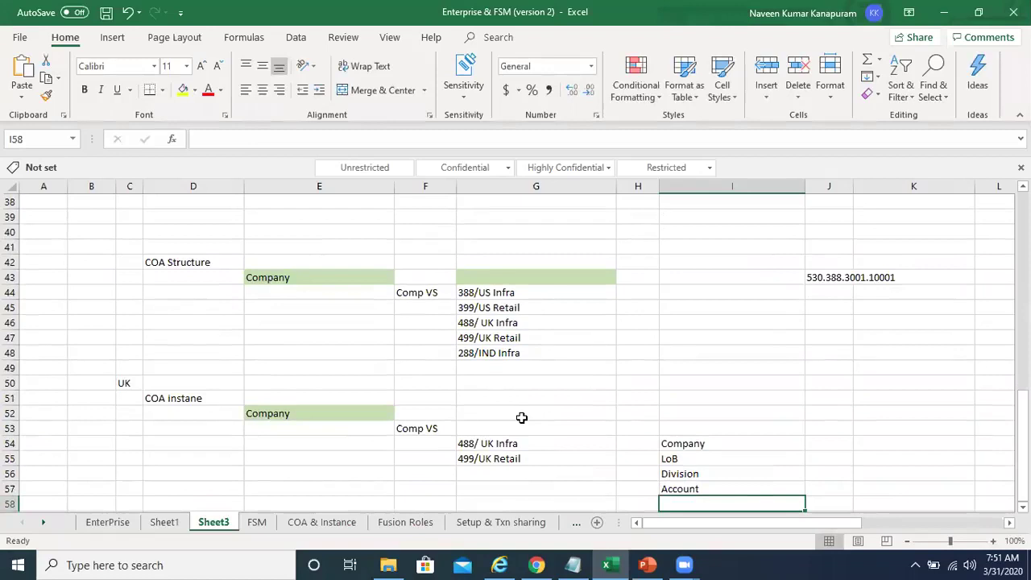
pyautogui.write('Int')
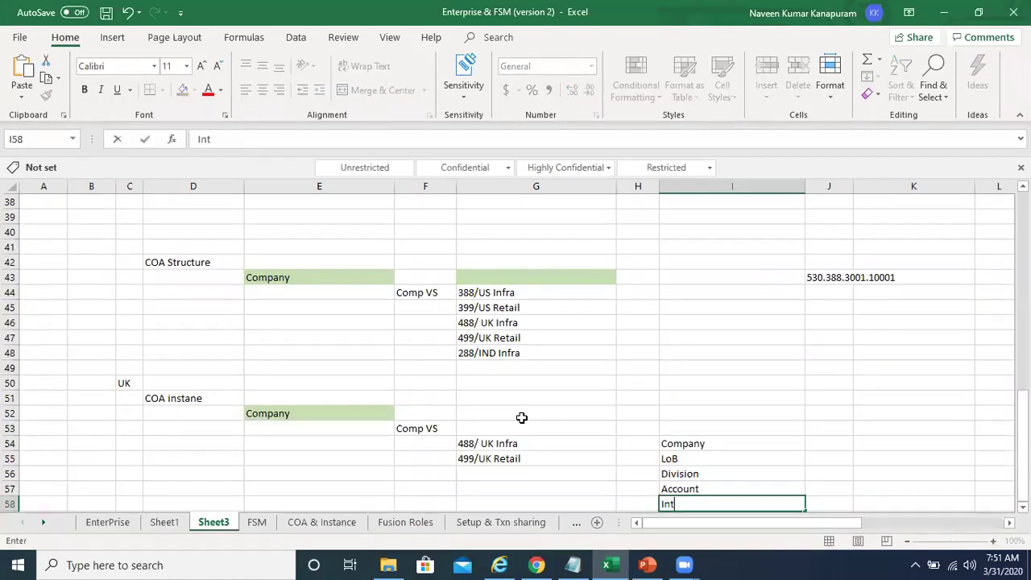
pyautogui.write('ercompnay')
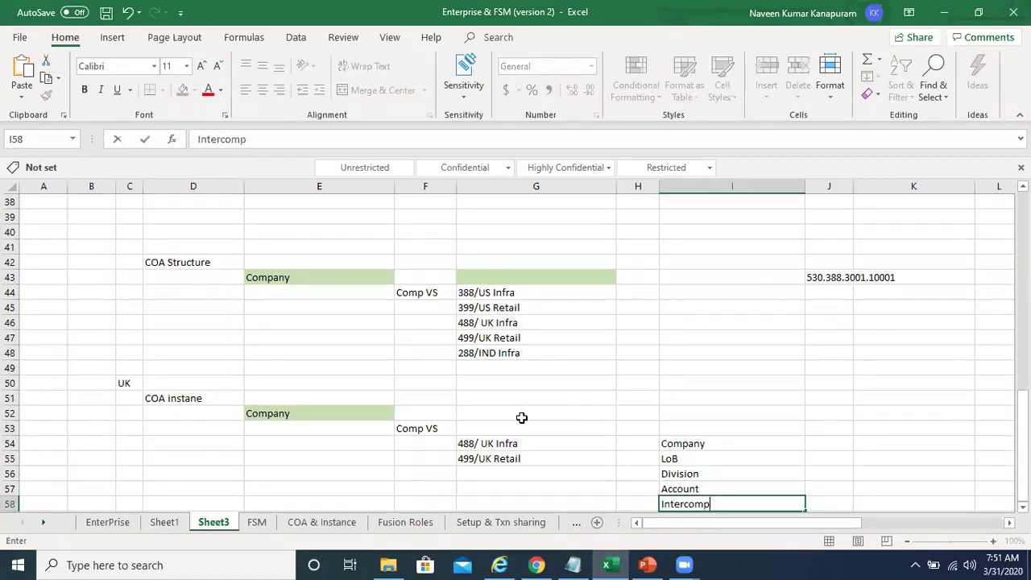
# Step: Add the heading IND COA in cell I53 above the segment list and fill it yellow
pyautogui.press('Up')
pyautogui.press('Up')
pyautogui.press('Up')
pyautogui.press('Up')
pyautogui.press('Up')
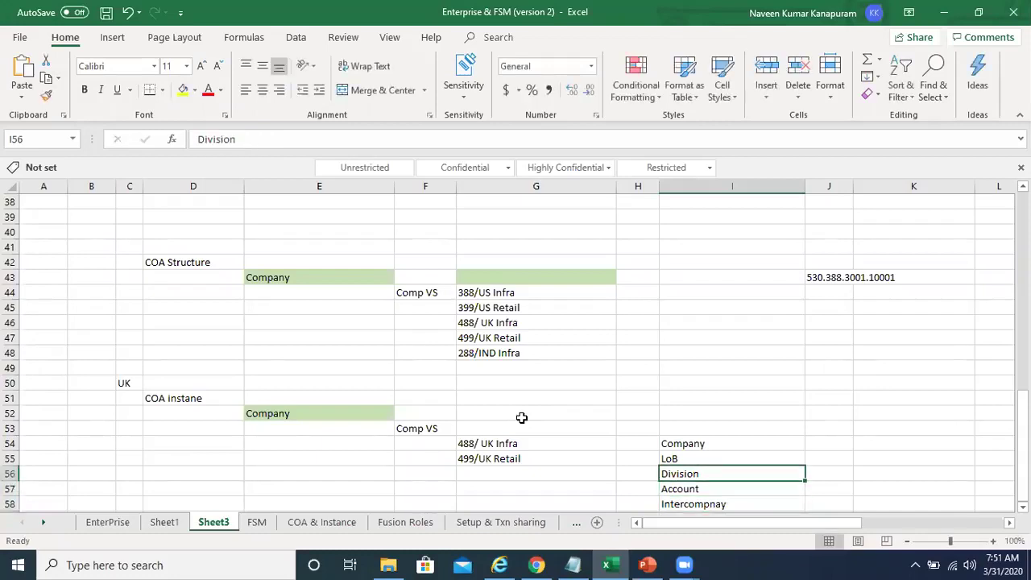
pyautogui.write('IND COA')
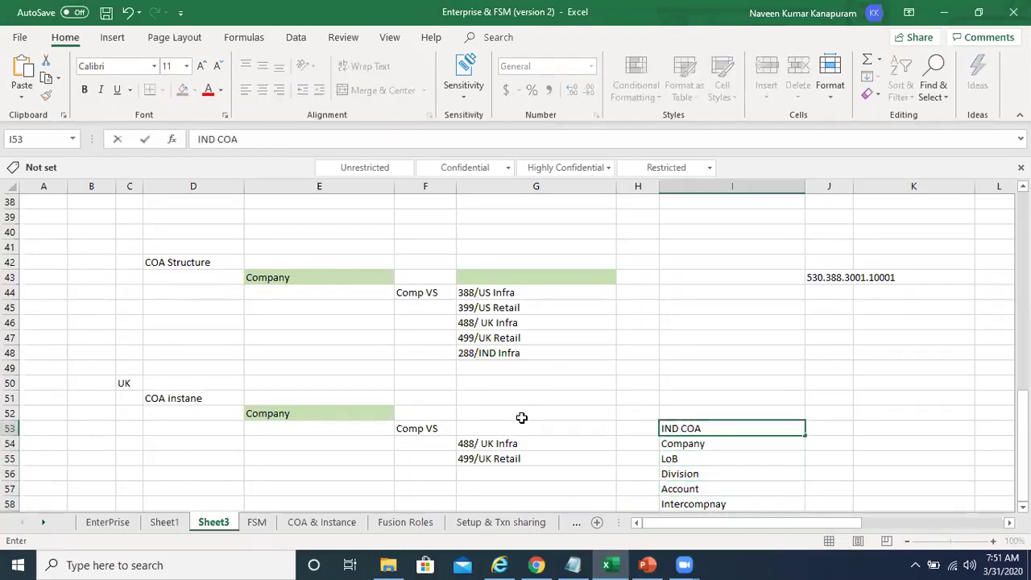
pyautogui.press('Right')
pyautogui.press('Right')
pyautogui.press('Left')
pyautogui.press('Left')
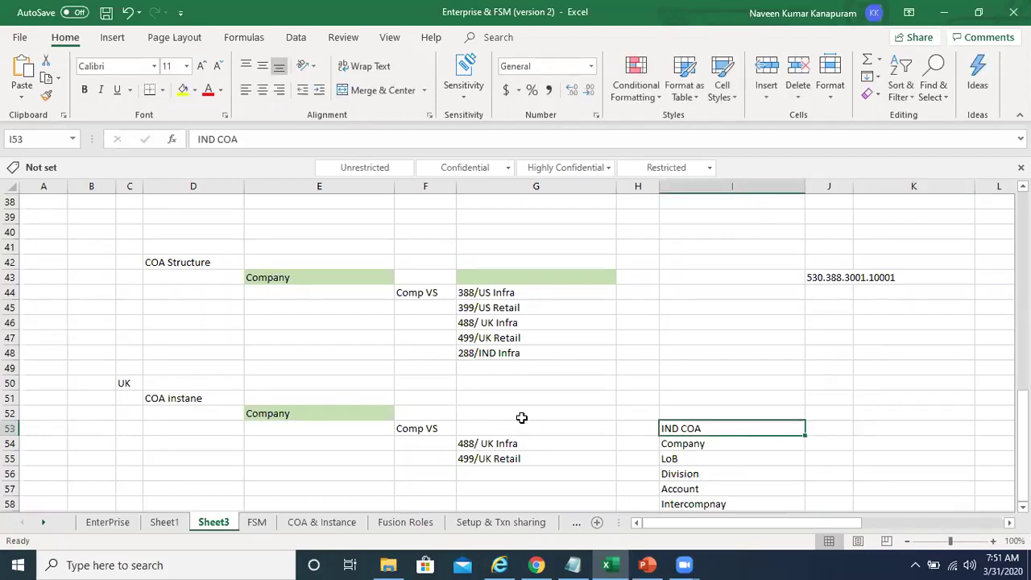
pyautogui.click(183, 89)
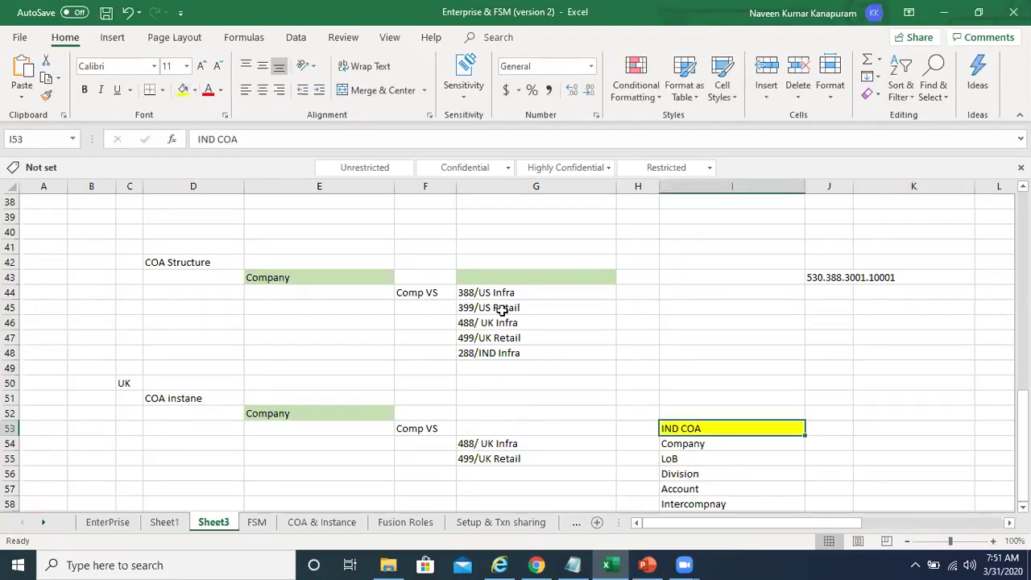
# Step: Enter the value 288 beside Company and 10 beside LoB in column J
pyautogui.press('Down')
pyautogui.press('Down')
pyautogui.press('Up')
pyautogui.press('Right')
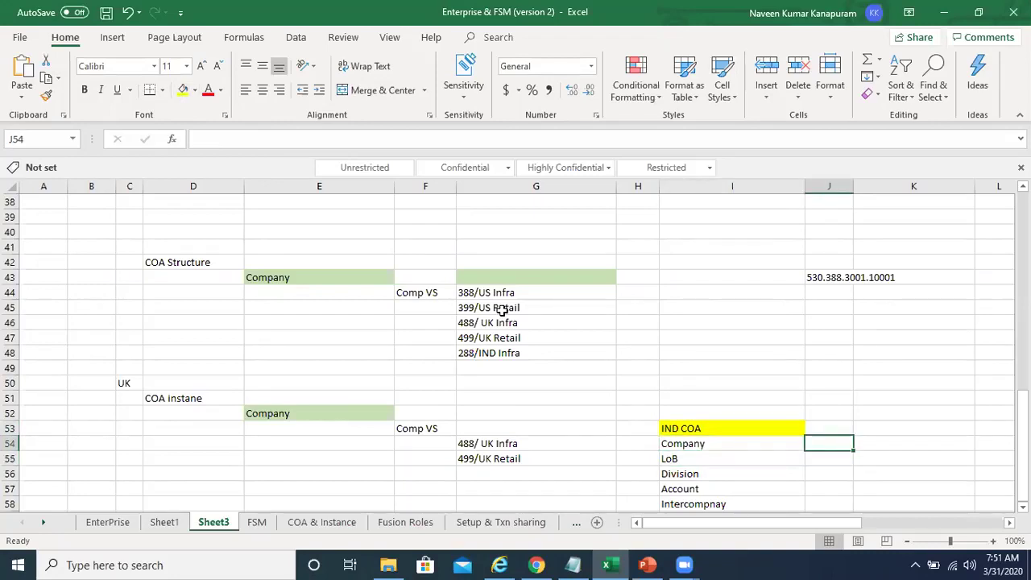
pyautogui.write('33')
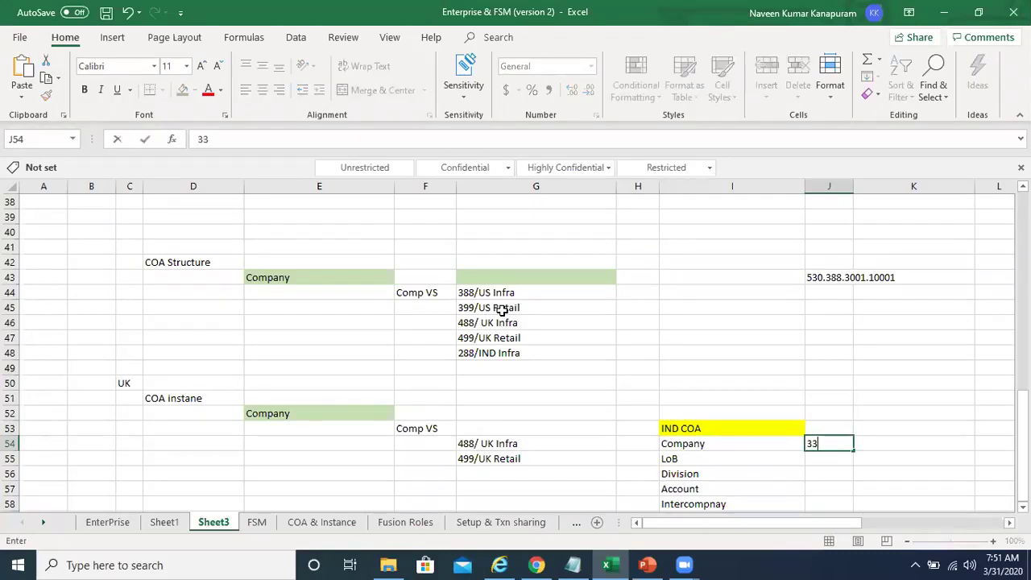
pyautogui.press('BackSpace')
pyautogui.press('BackSpace')
pyautogui.write('288')
pyautogui.press('Return')
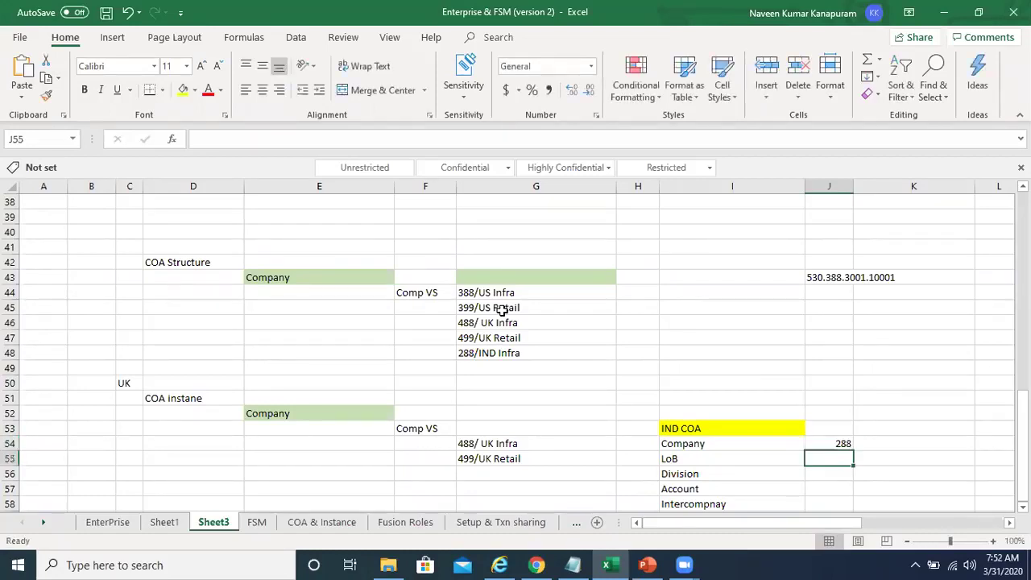
pyautogui.write('10')
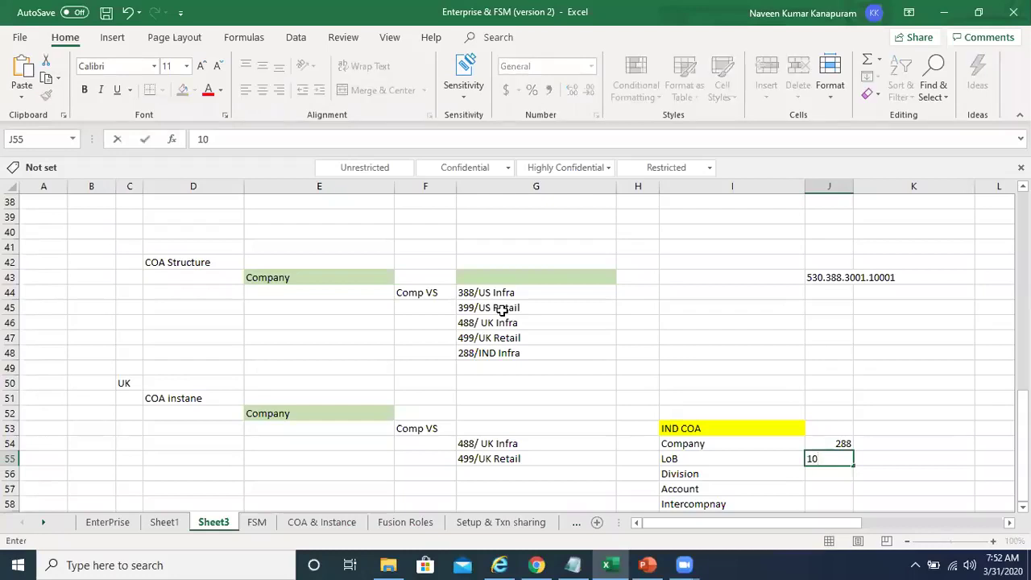
pyautogui.press('Return')
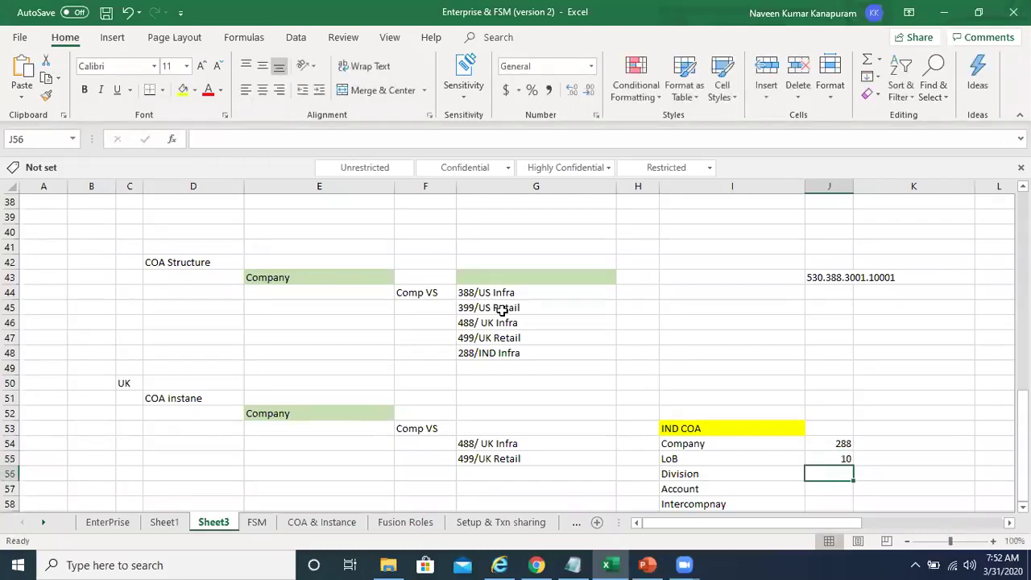
# Step: Enter IND Division beside the Division label and 100001 beside the Account label in column J
pyautogui.write('Ind')
pyautogui.press('BackSpace')
pyautogui.press('BackSpace')
pyautogui.write('ND Division')
pyautogui.press('Return')
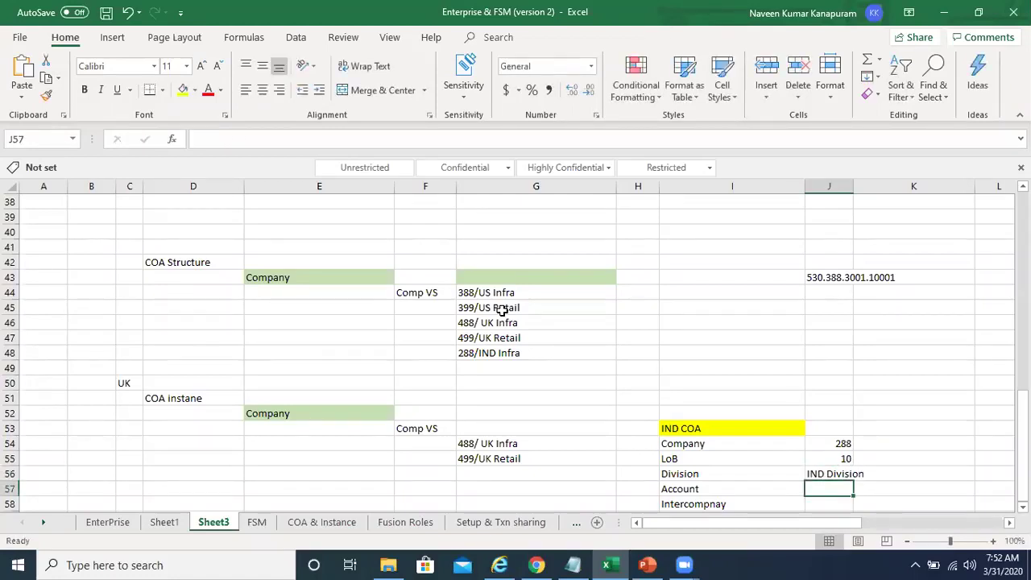
pyautogui.write('100001')
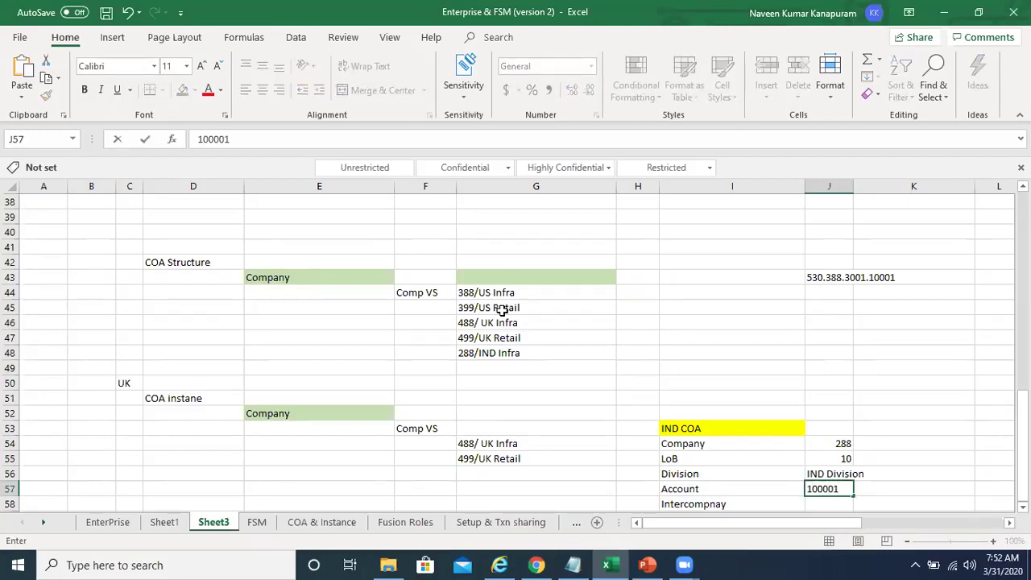
pyautogui.press('Return')
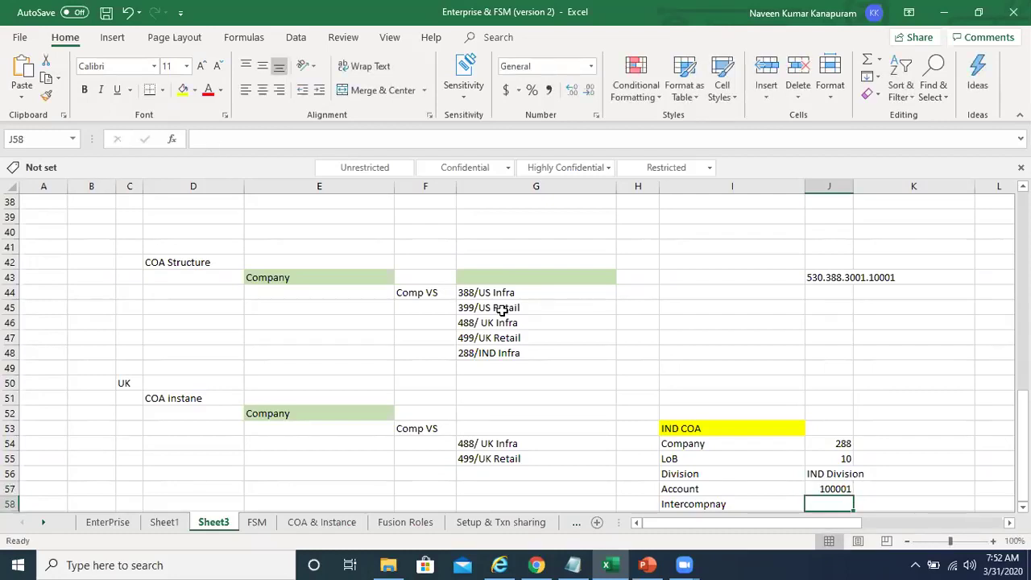
# Step: Copy the Company value from J54 into J58 beside the Intercompnay label
pyautogui.scroll(-1, 502, 310)
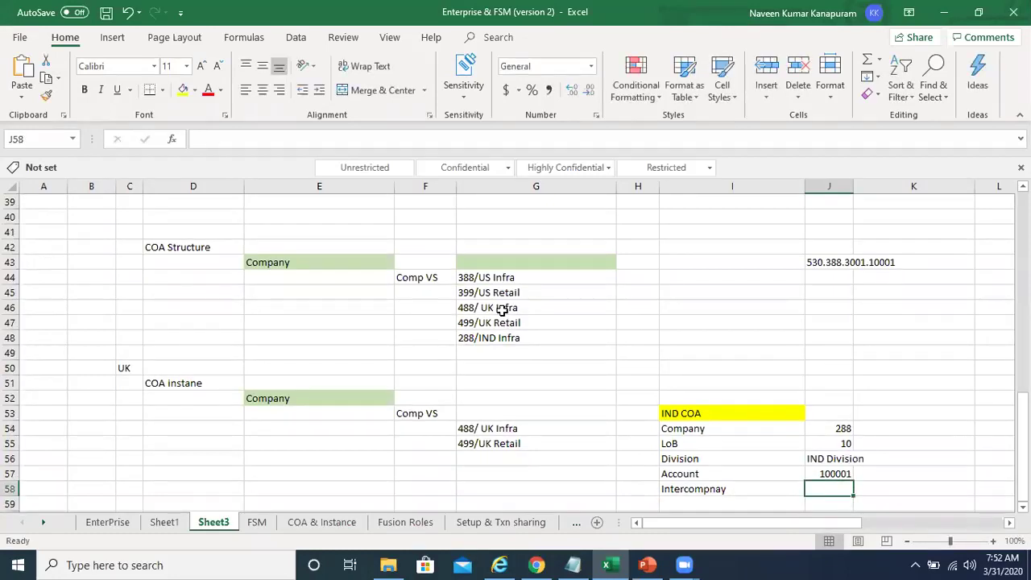
pyautogui.press('Up')
pyautogui.press('Up')
pyautogui.press('Up')
pyautogui.press('Up')
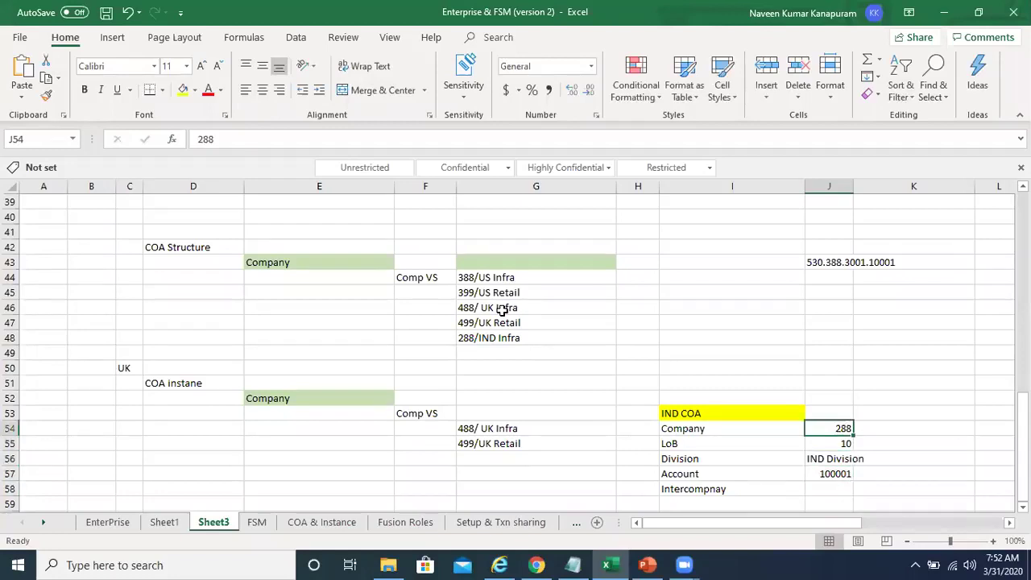
pyautogui.hotkey('ctrl', 'c')
pyautogui.press('Down')
pyautogui.press('Down')
pyautogui.press('Down')
pyautogui.press('Down')
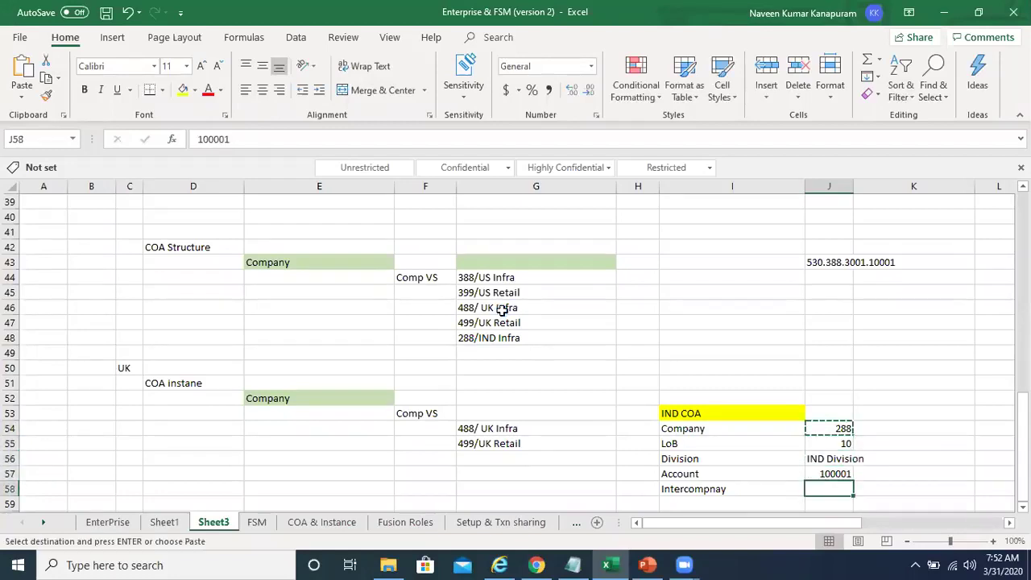
pyautogui.hotkey('ctrl', 'v')
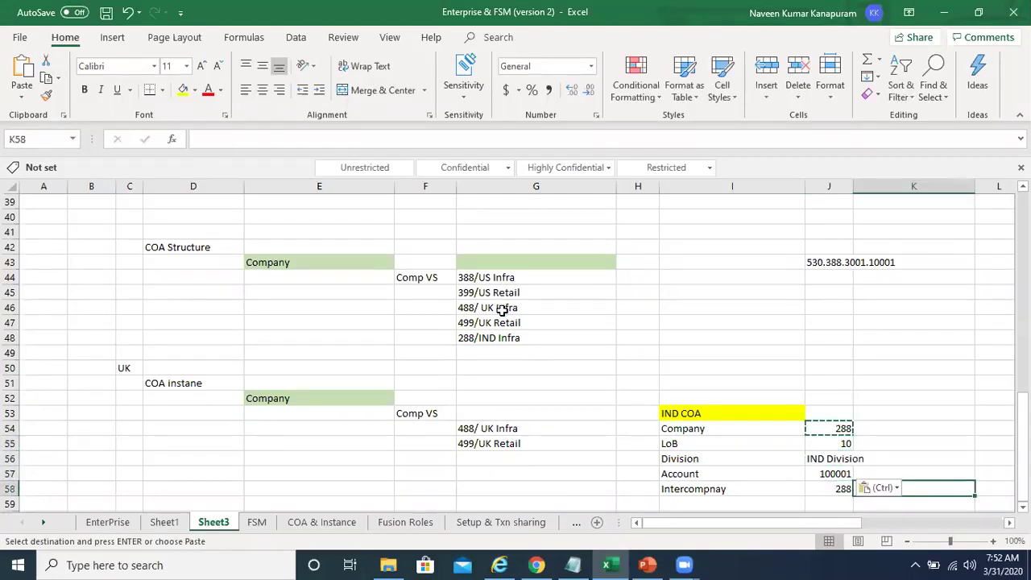
# Step: Write the combined account code "288. 10.IND Division.100001.288" in cell K60 below the segment list
pyautogui.press('Down')
pyautogui.press('Down')
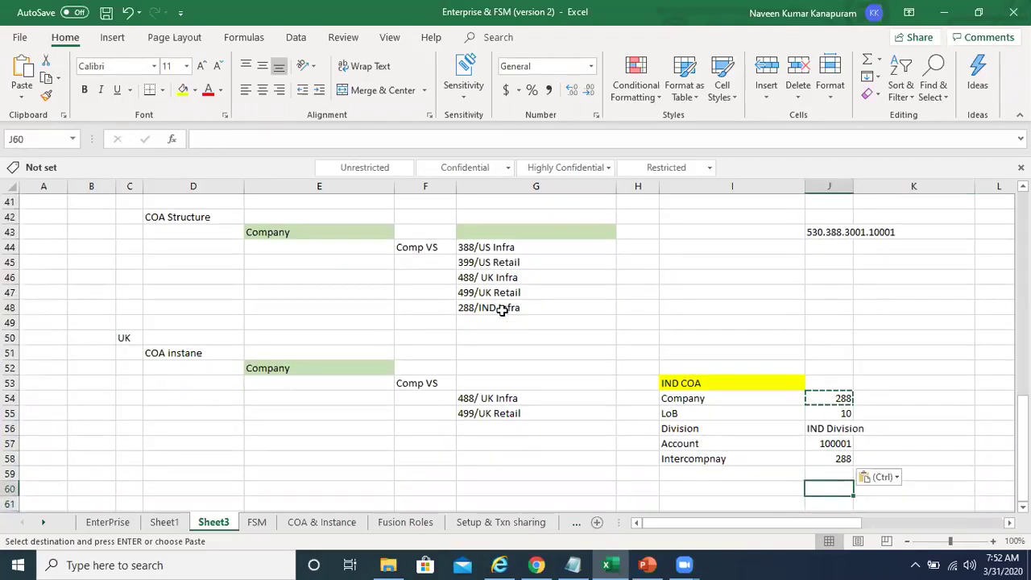
pyautogui.press('Right')
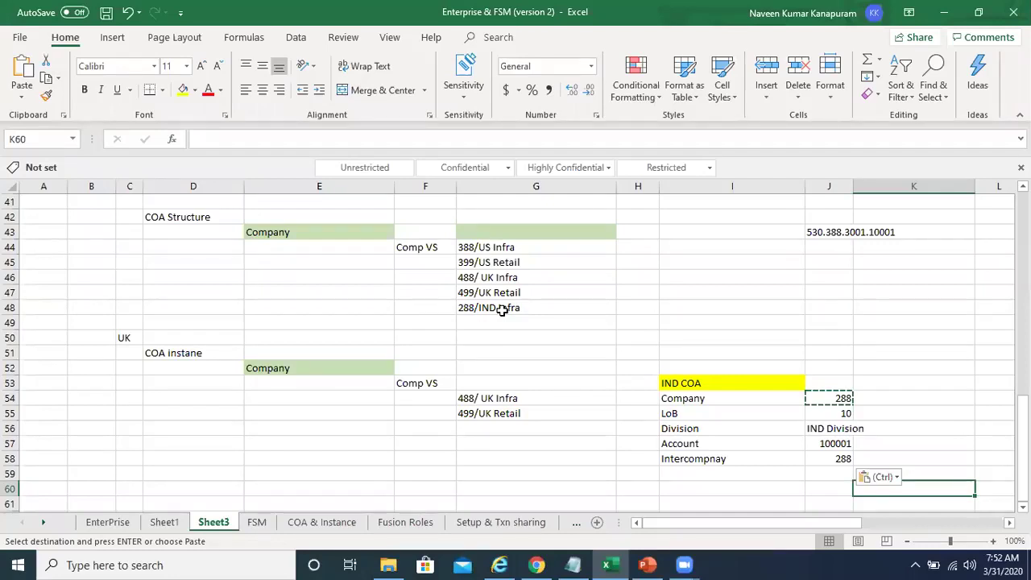
pyautogui.write('288. ')
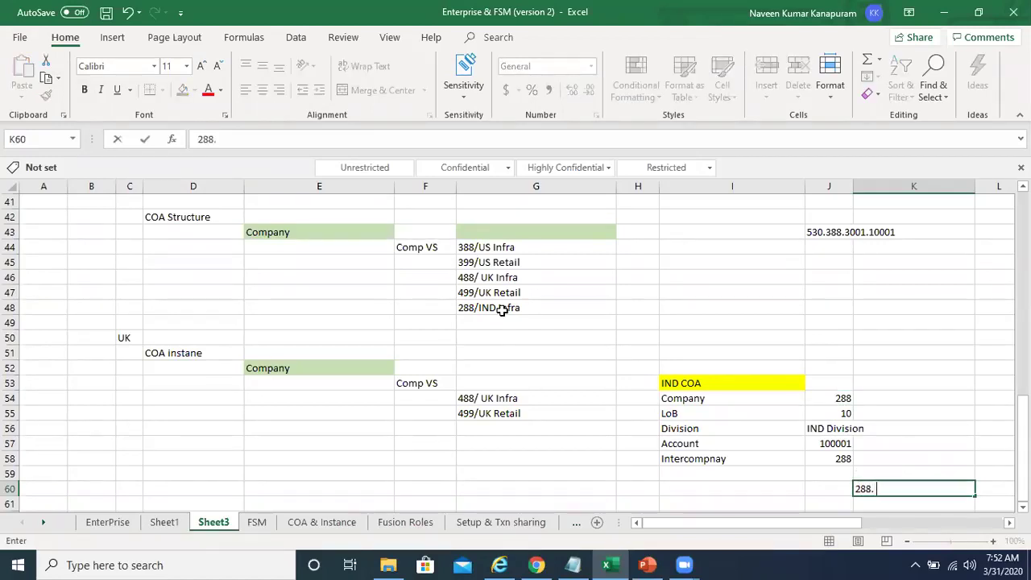
pyautogui.write('10.IND')
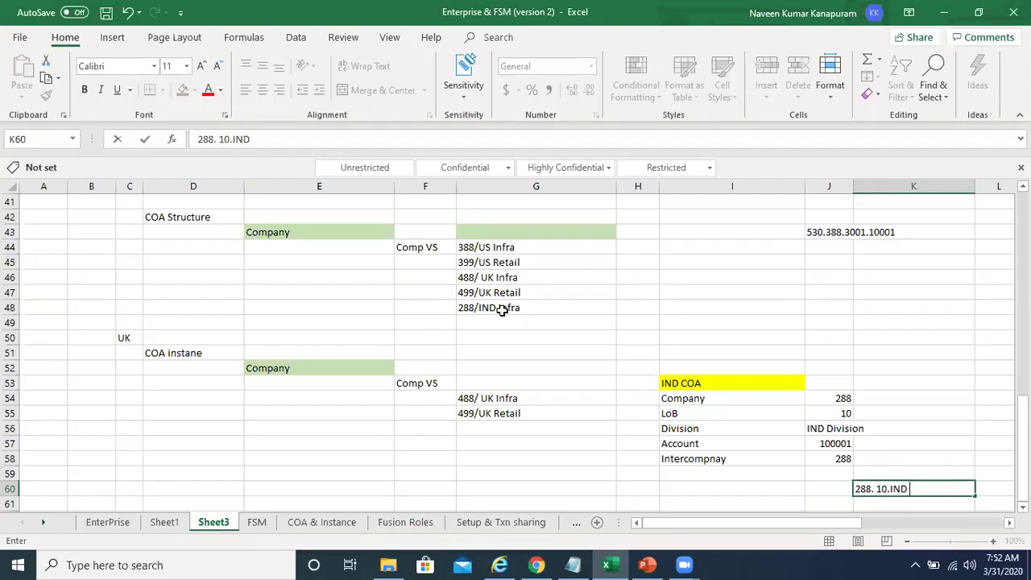
pyautogui.write(' Division.')
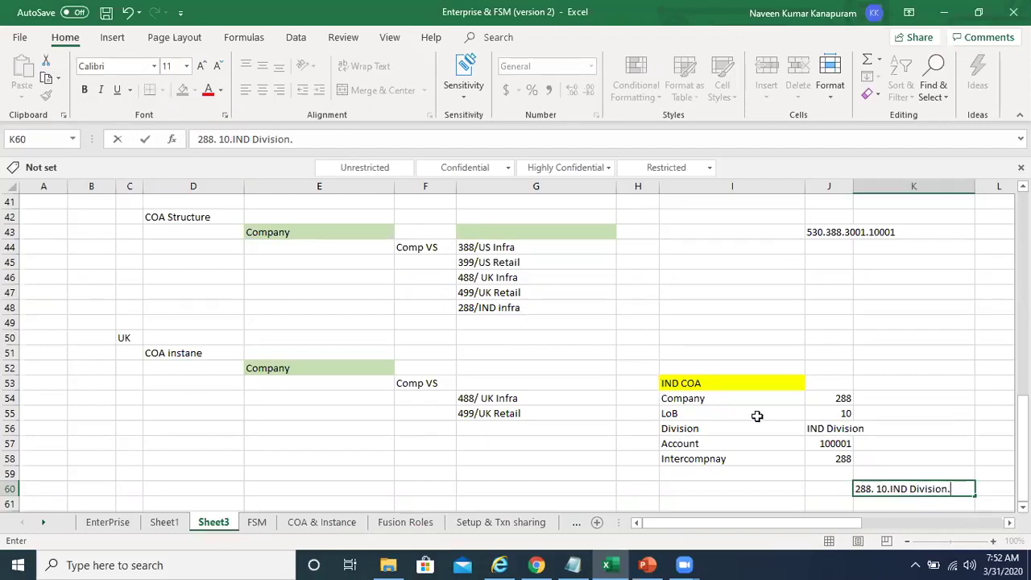
pyautogui.click(814, 447)
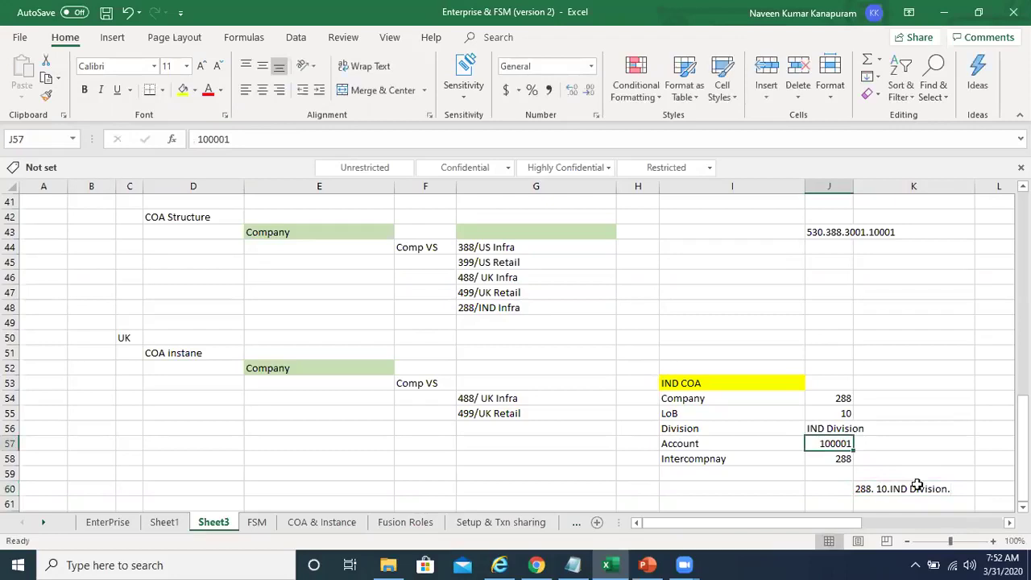
pyautogui.doubleClick(961, 488)
pyautogui.write('10000')
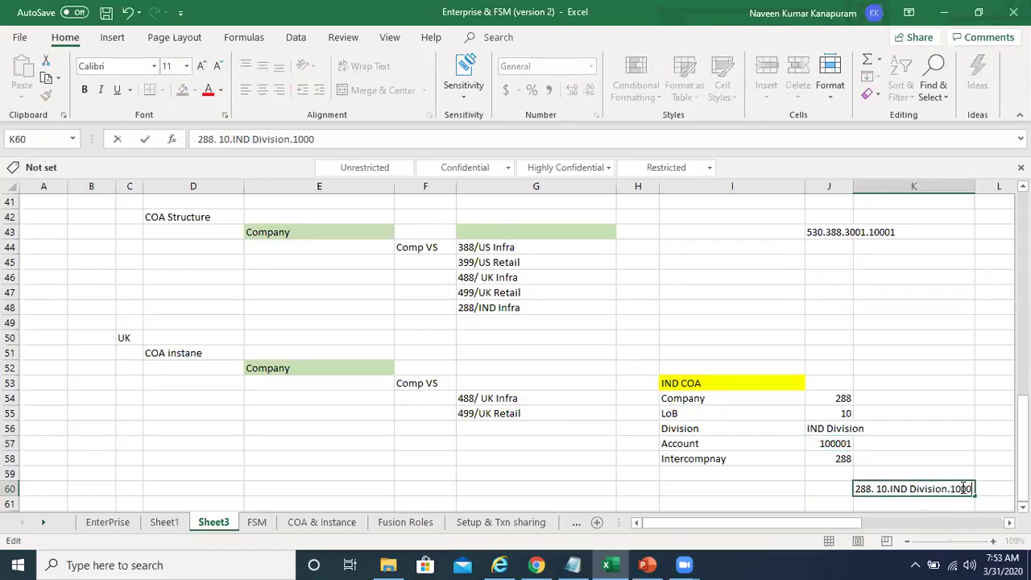
pyautogui.write('1.288')
pyautogui.press('Return')
# Step: Autofit column K to the width of the account combination in K60, leaving cell K61 selected
pyautogui.click(962, 488)
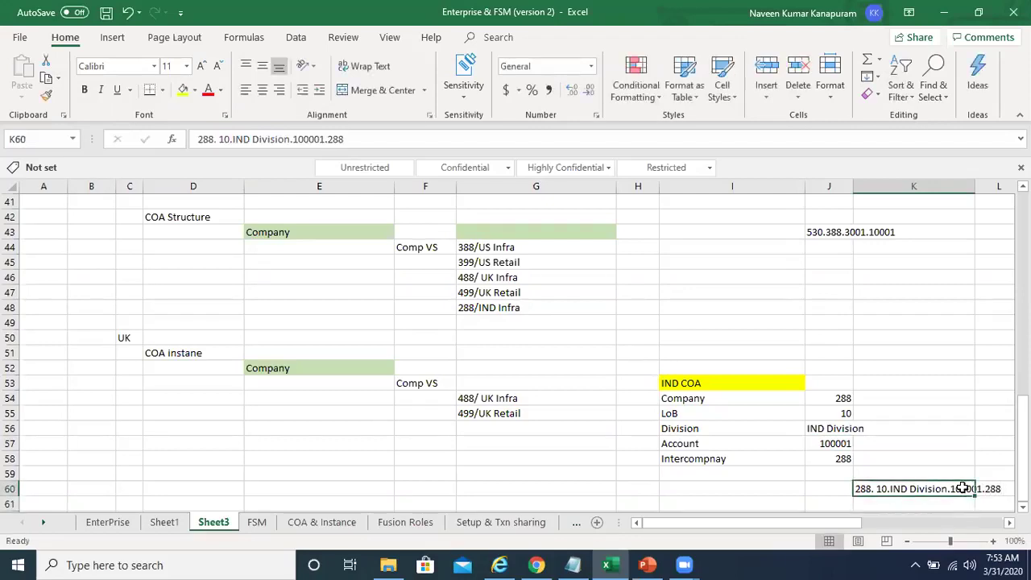
pyautogui.doubleClick(975, 186)
pyautogui.press('Down')
pyautogui.press('Down')
pyautogui.press('Up')
pyautogui.press('Up')
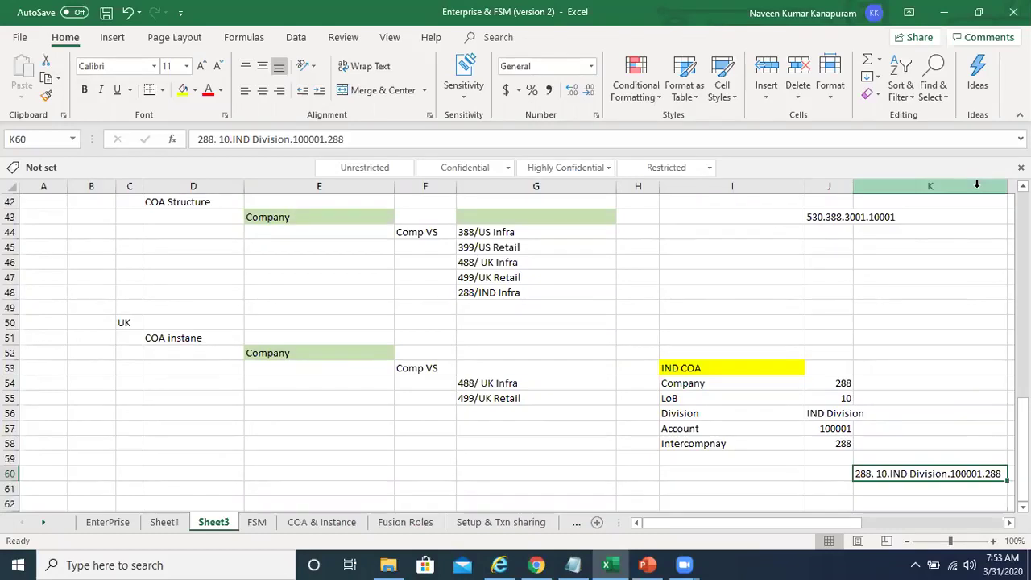
pyautogui.press('Down')
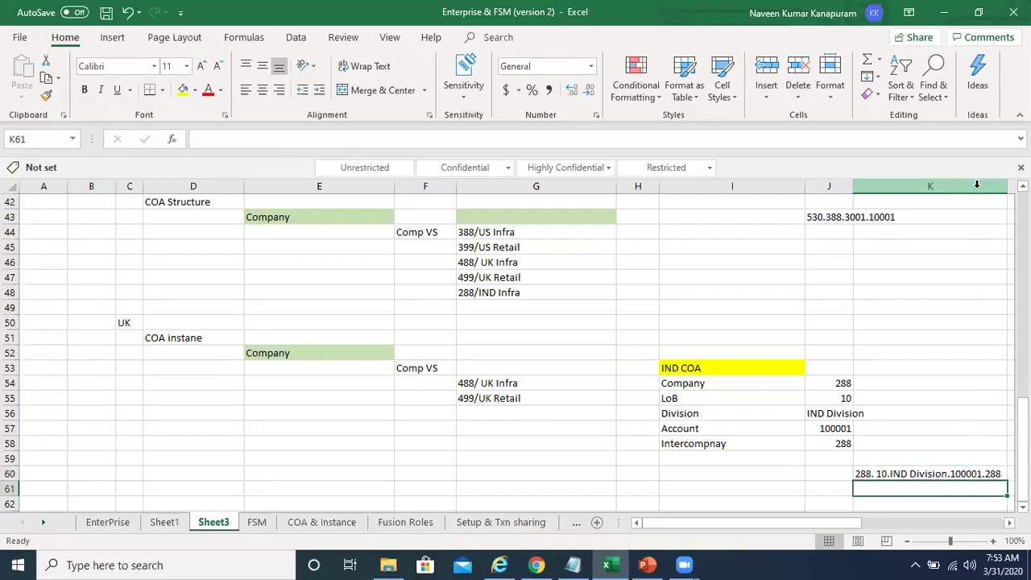
pyautogui.press('Down')
pyautogui.press('Up')
pyautogui.press('Up')
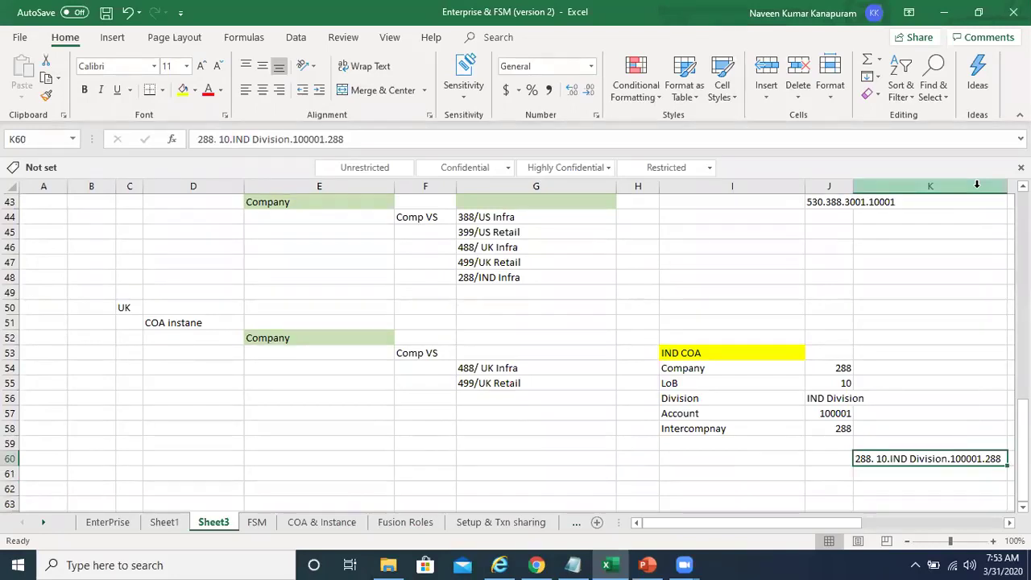
pyautogui.press('Down')
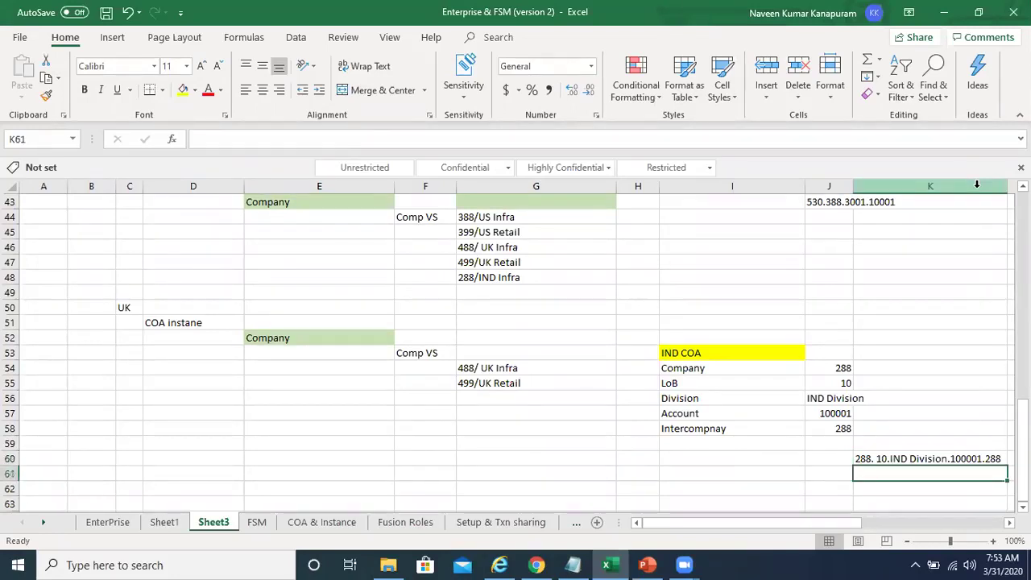
pyautogui.press('Up')
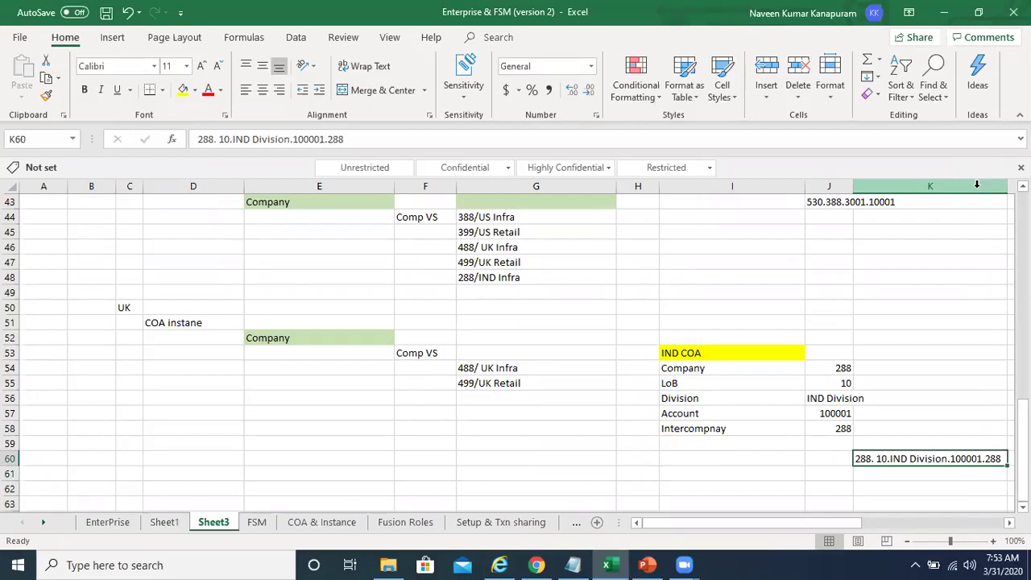
# Step: Switch to the Oracle setup page in Chrome and replace Manage Account Hierarchies with the Manage Account Combinations task
pyautogui.hotkey('alt', 'Tab')
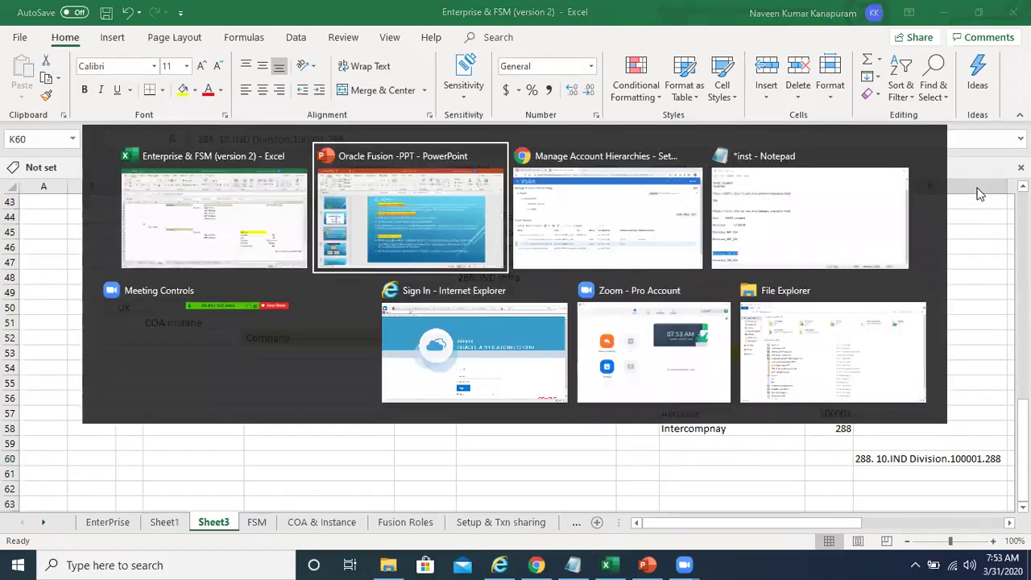
pyautogui.hotkey('alt', 'Tab')
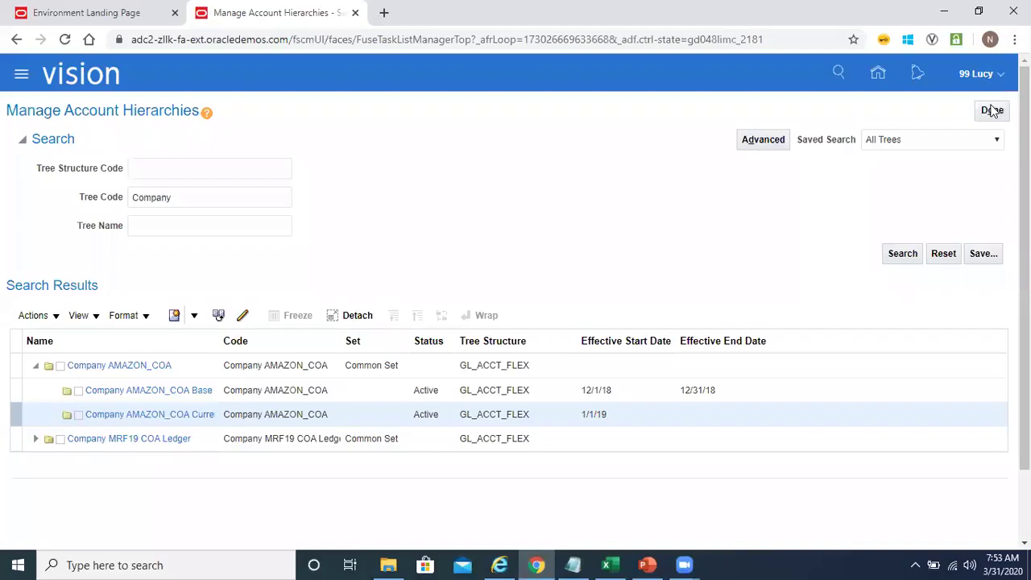
pyautogui.click(992, 110)
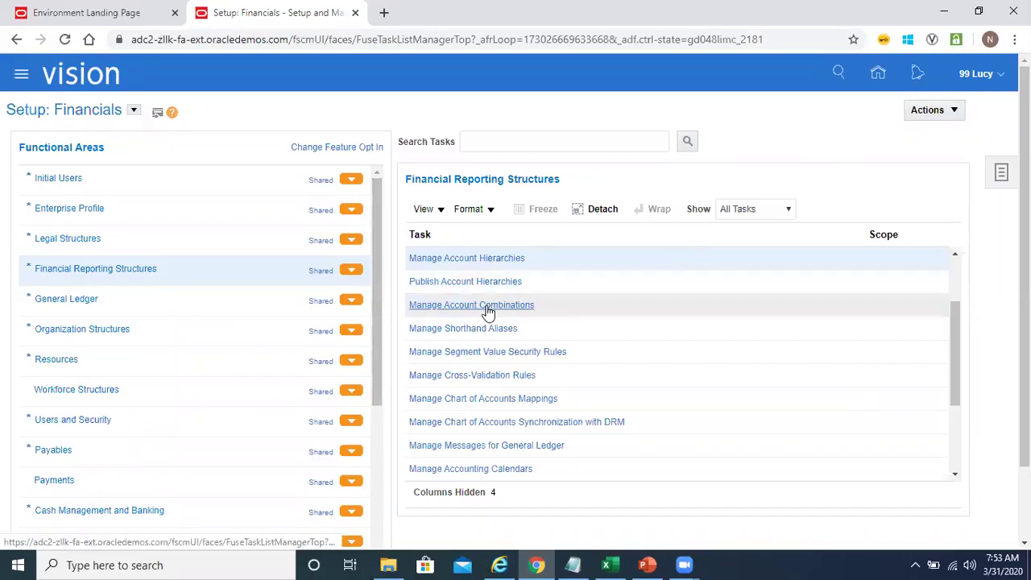
pyautogui.click(487, 306)
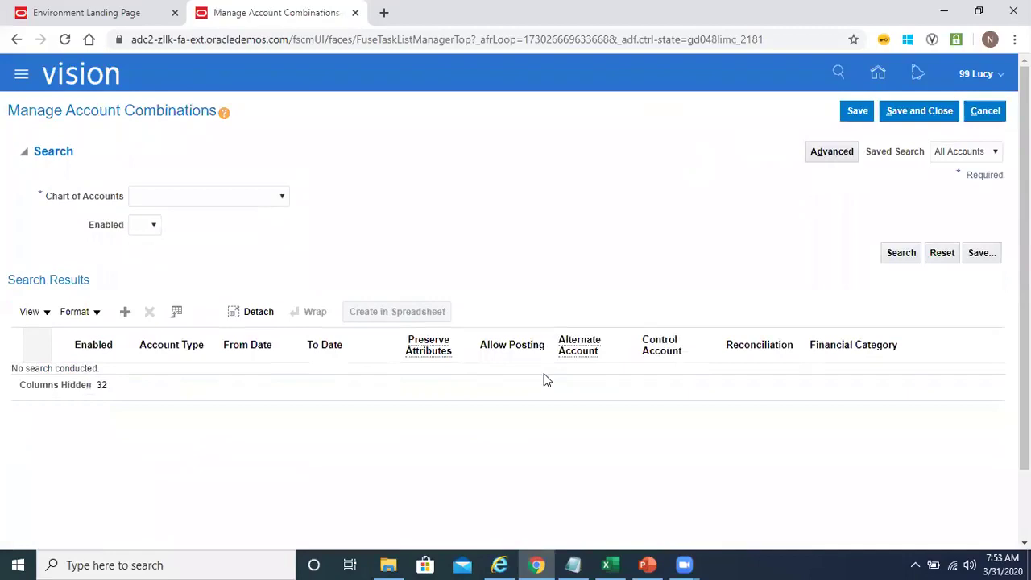
# Step: Search for the account combinations of the AMAZON_COA chart of accounts
pyautogui.click(258, 199)
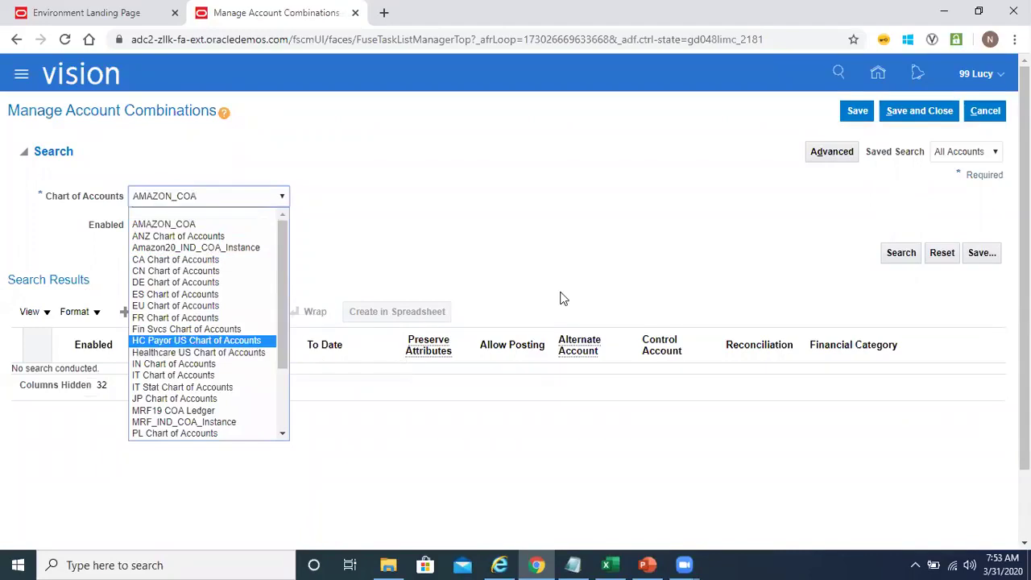
pyautogui.click(749, 255)
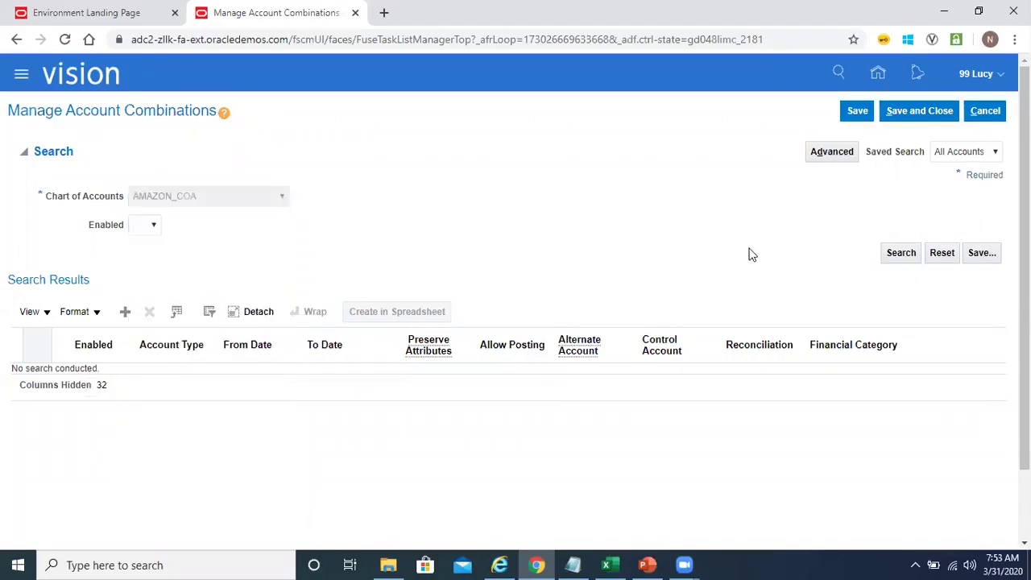
pyautogui.click(896, 258)
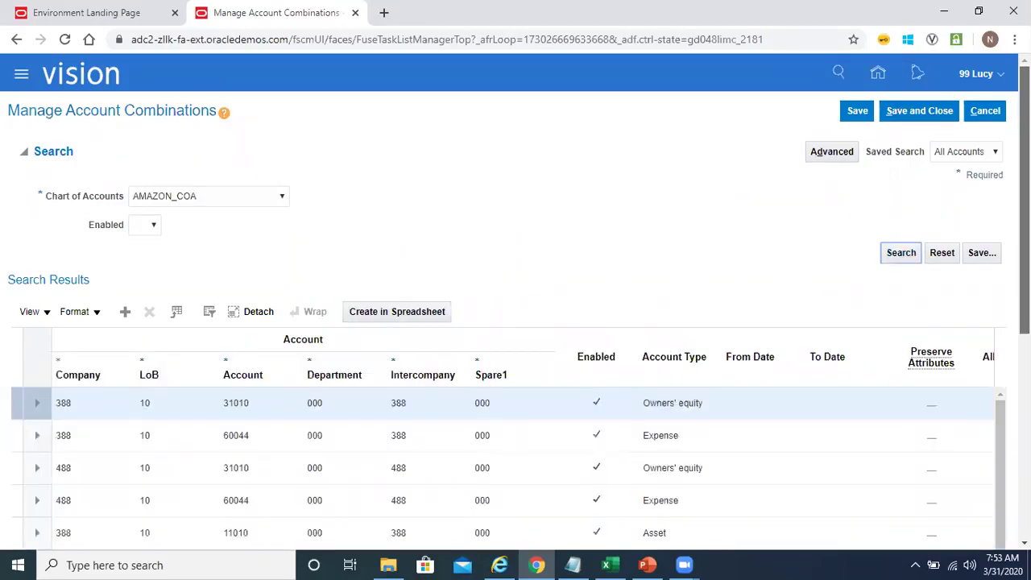
# Step: Examine the Company, LoB, Account, Department and Spare1 segment columns of the listed account combinations
pyautogui.scroll(-2, 516, 322)
pyautogui.scroll(1, 516, 322)
pyautogui.scroll(-5, 974, 270)
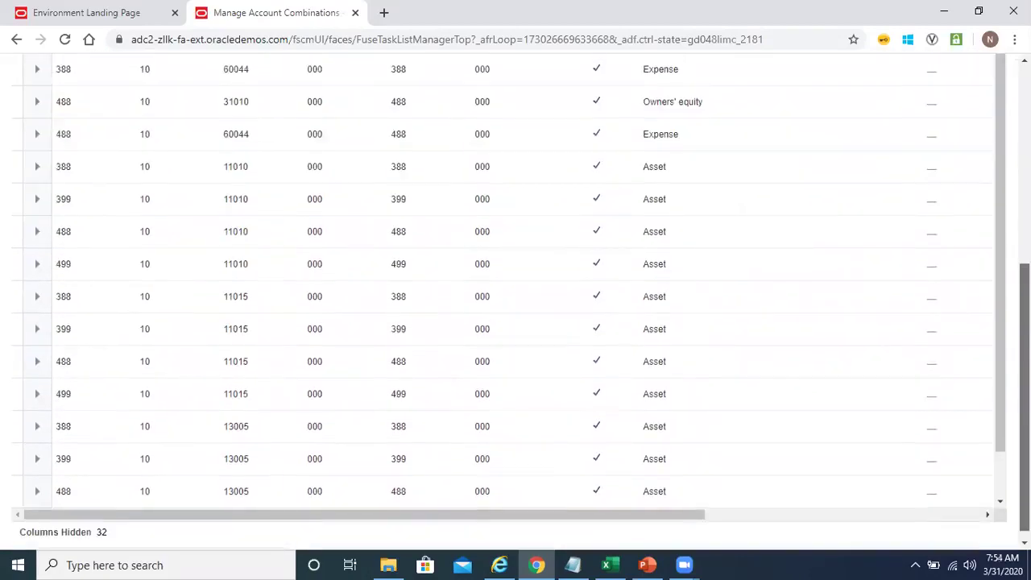
pyautogui.scroll(6, 975, 270)
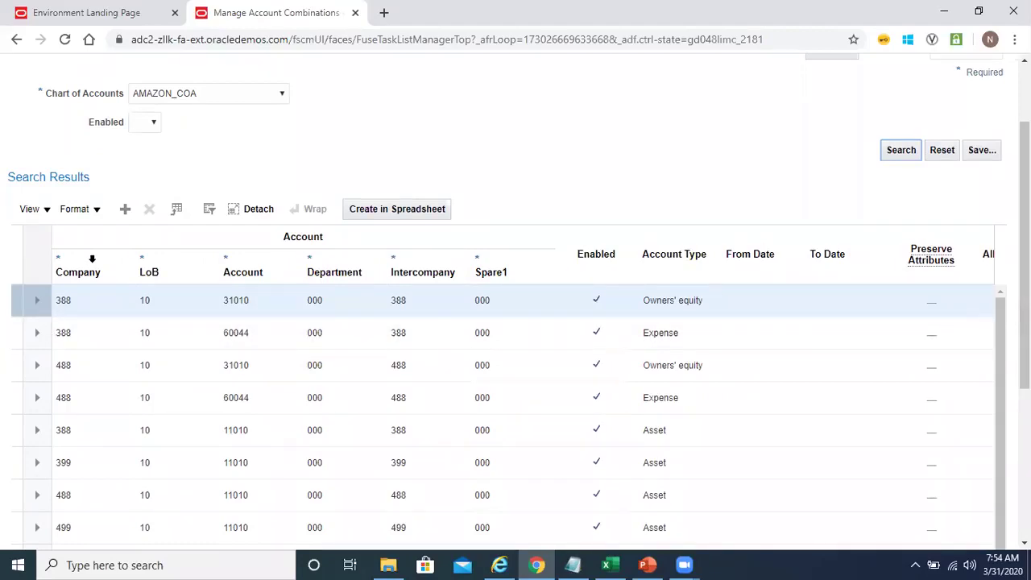
pyautogui.click(92, 258)
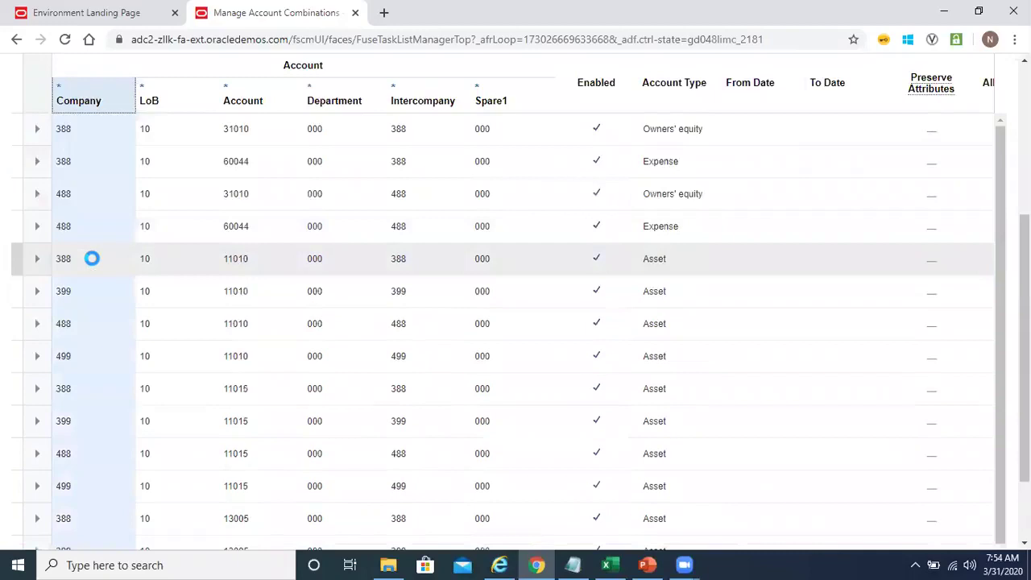
pyautogui.click(172, 94)
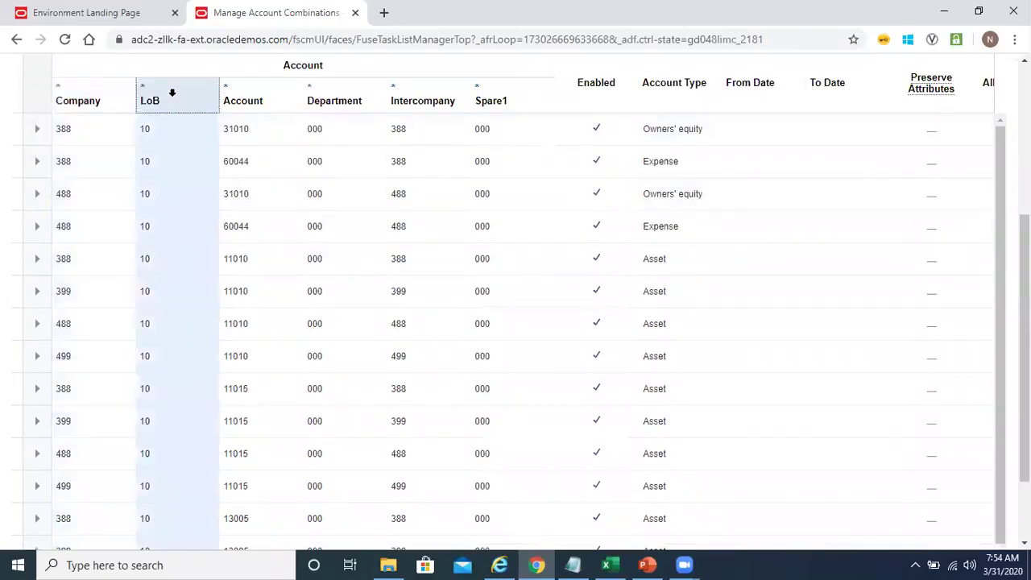
pyautogui.click(251, 86)
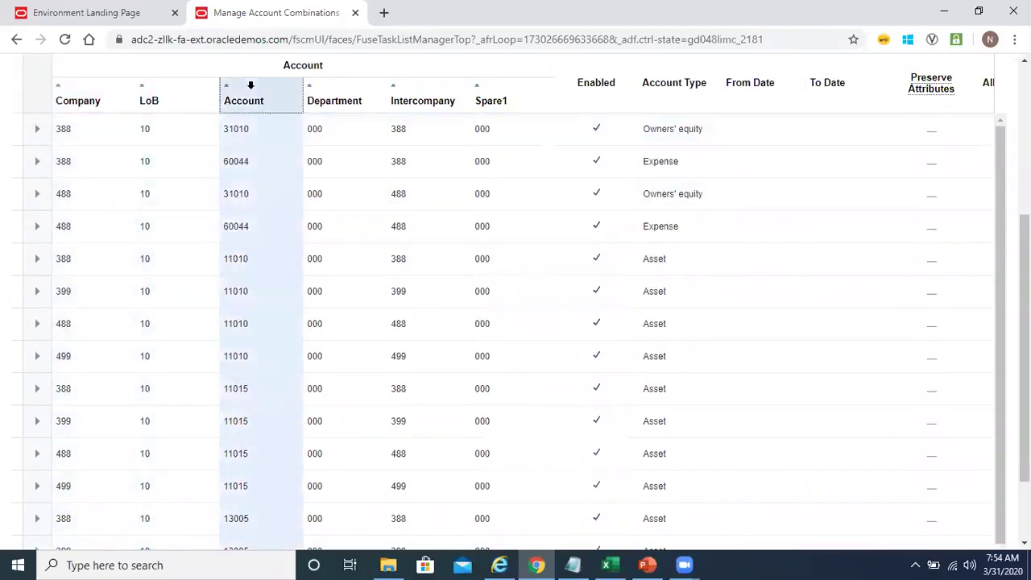
pyautogui.click(342, 90)
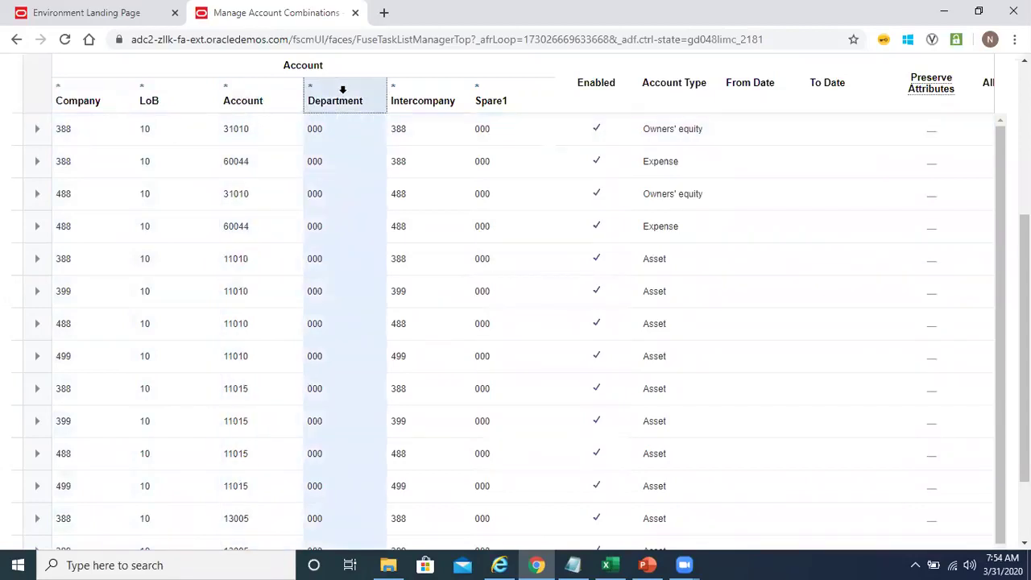
pyautogui.click(501, 82)
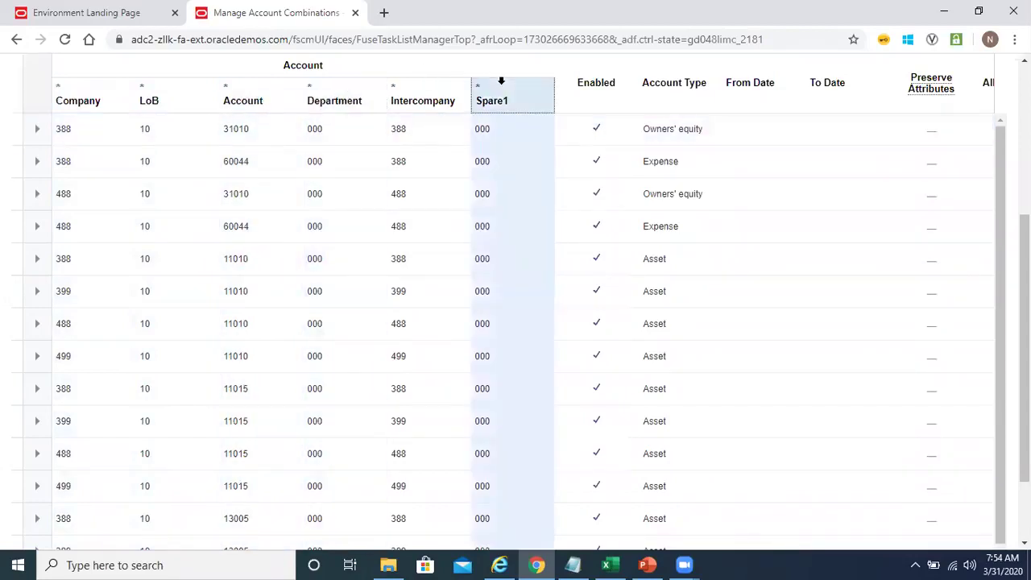
pyautogui.click(73, 86)
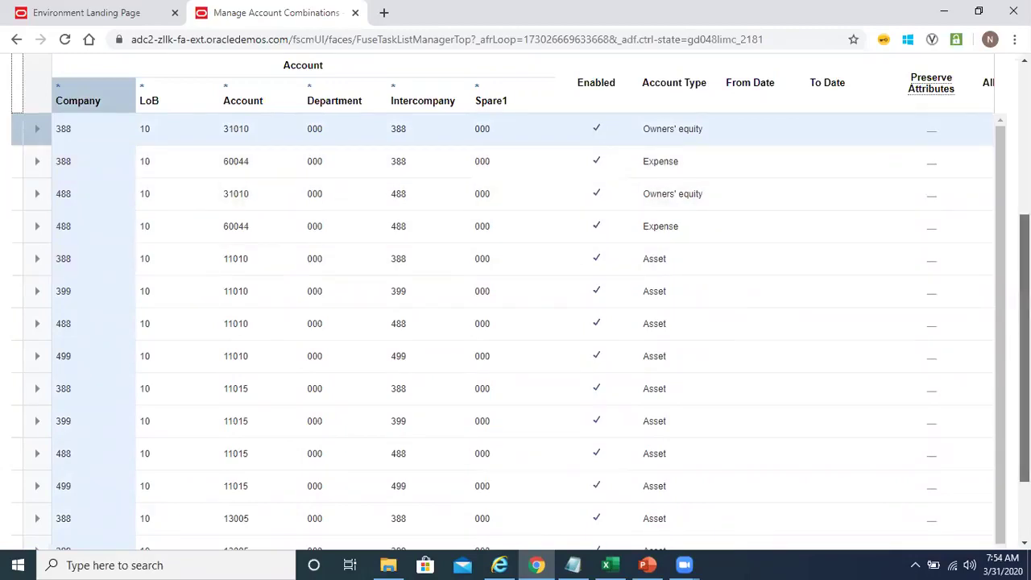
# Step: Examine the Account Type, Preserve Attributes, Reconciliation and Financial Category columns of the account combinations
pyautogui.scroll(1, 697, 222)
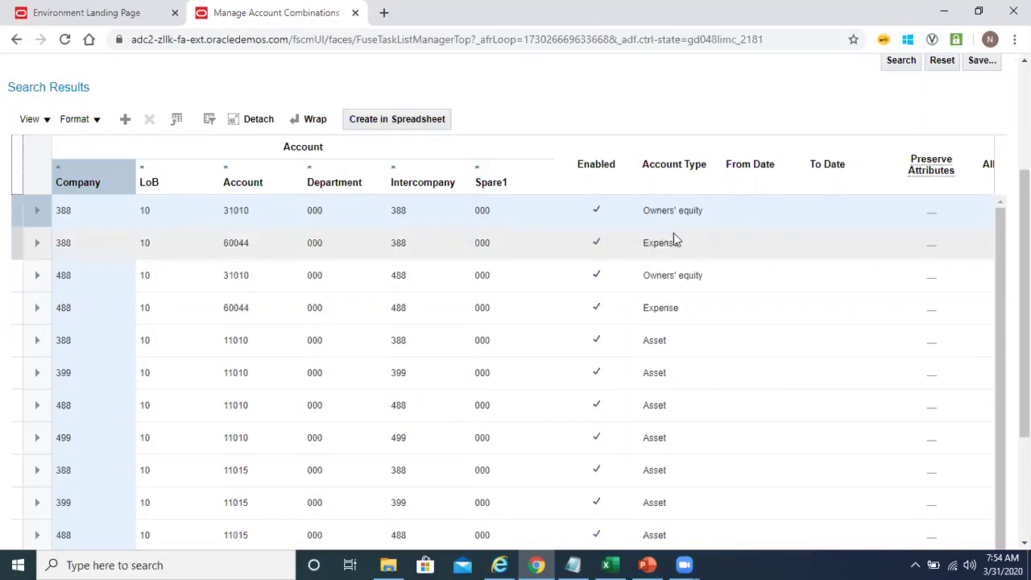
pyautogui.click(669, 164)
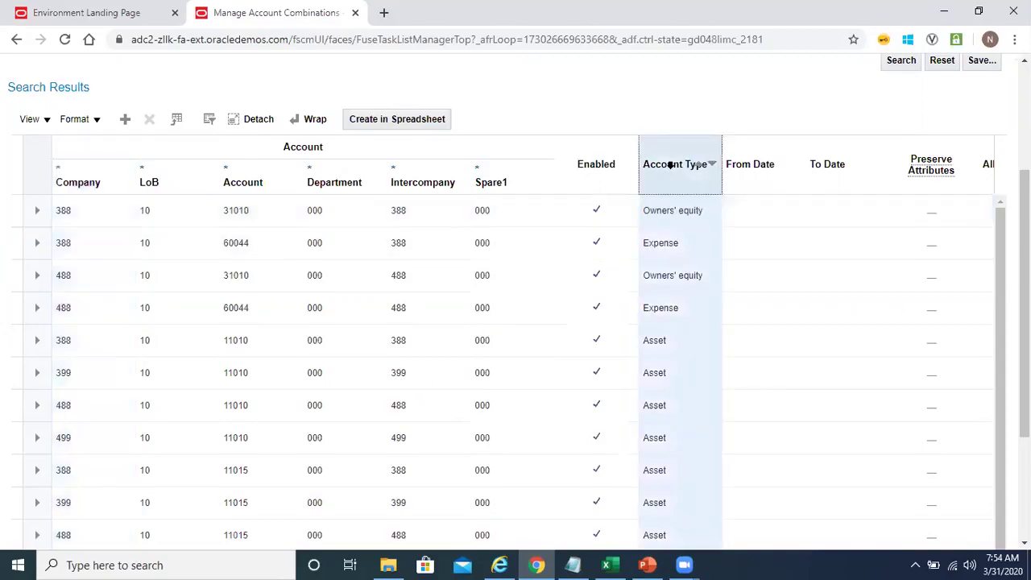
pyautogui.scroll(-1, 835, 191)
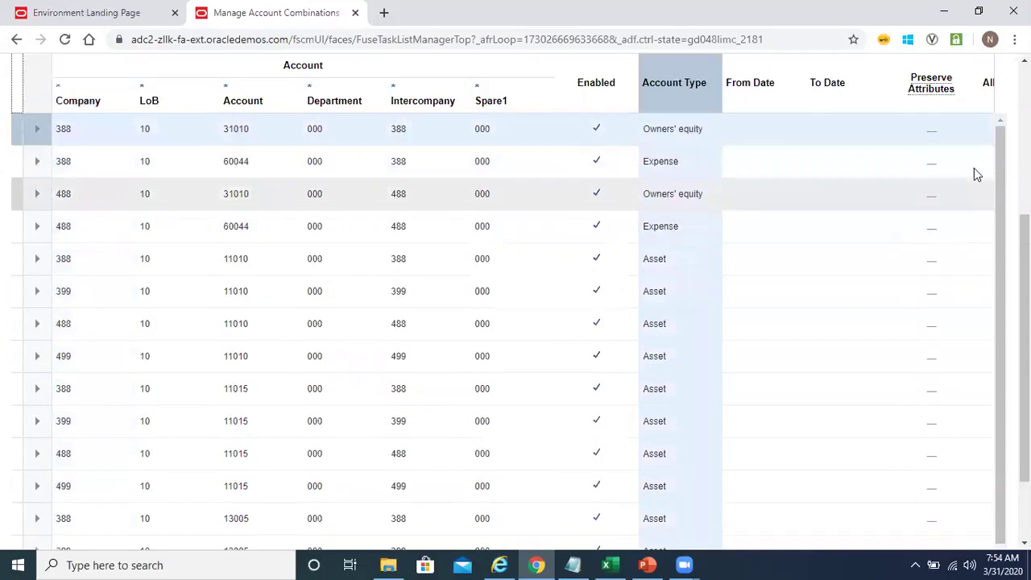
pyautogui.click(934, 78)
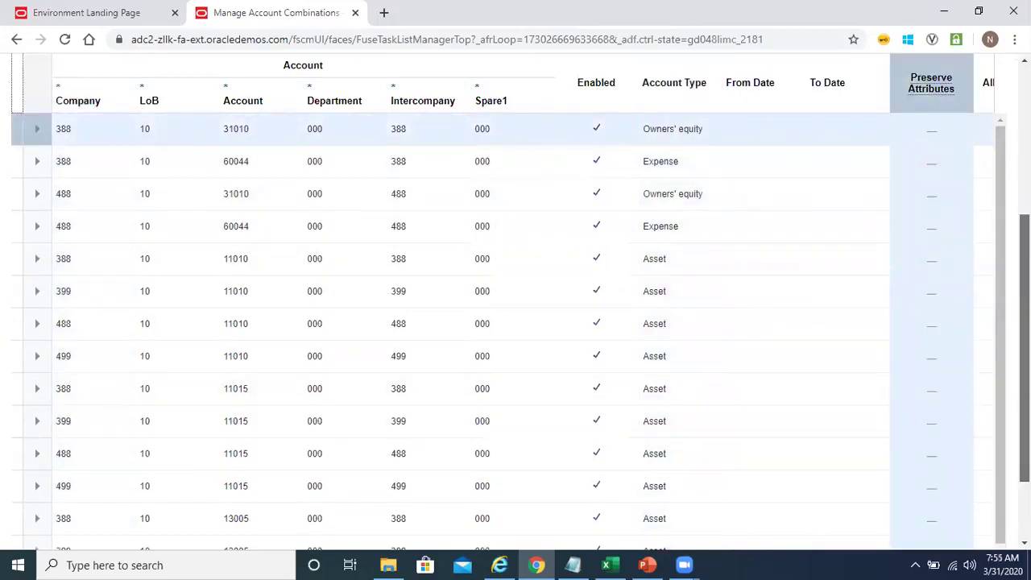
pyautogui.scroll(-1, 1024, 362)
pyautogui.moveTo(633, 504); pyautogui.dragTo(918, 530)
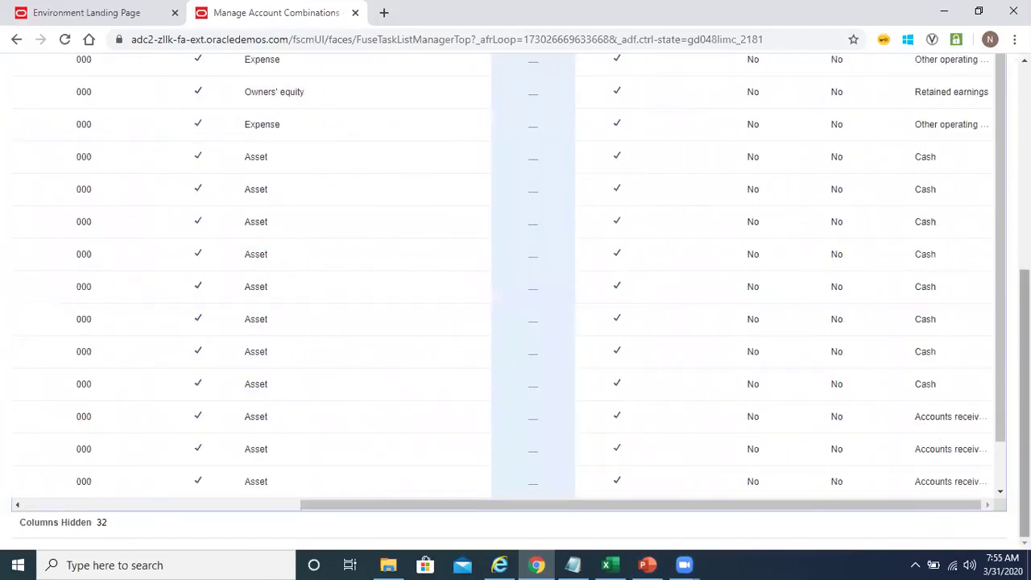
pyautogui.scroll(2, 1024, 362)
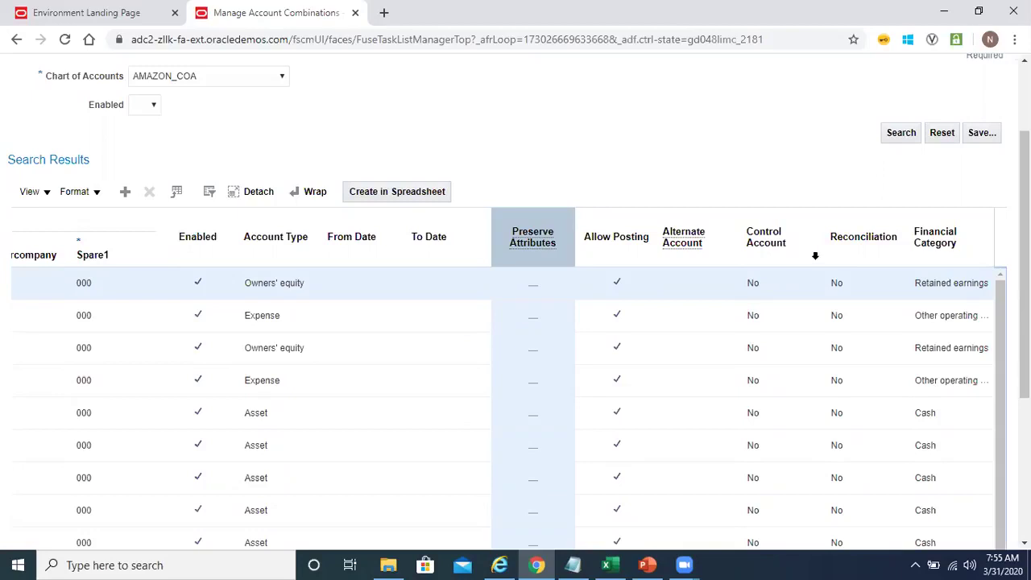
pyautogui.click(864, 246)
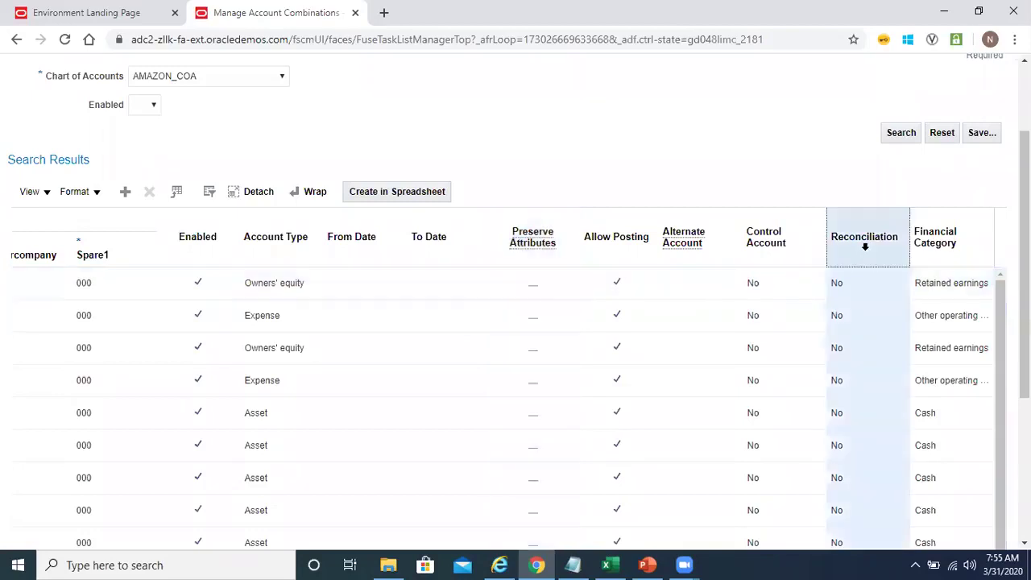
pyautogui.scroll(-2, 952, 223)
pyautogui.click(960, 226)
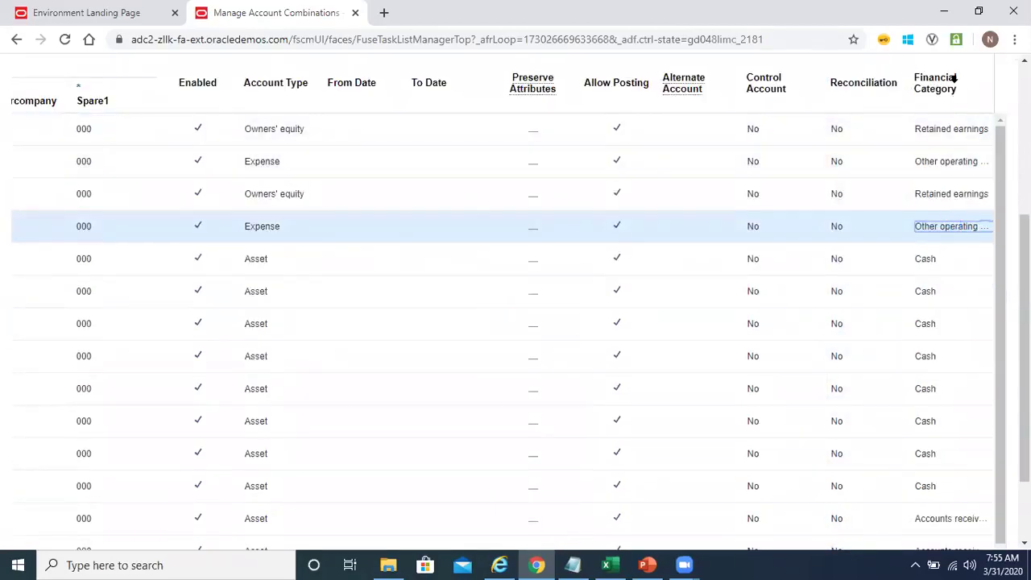
pyautogui.click(950, 69)
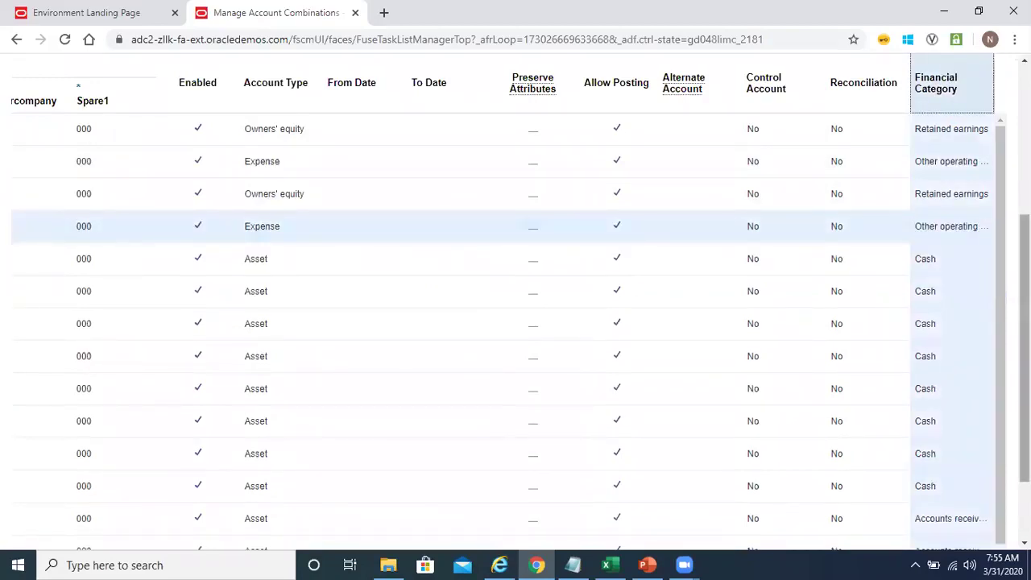
# Step: Export the account combinations to Excel and open the downloaded export (10).xls file for editing
pyautogui.scroll(2, 515, 302)
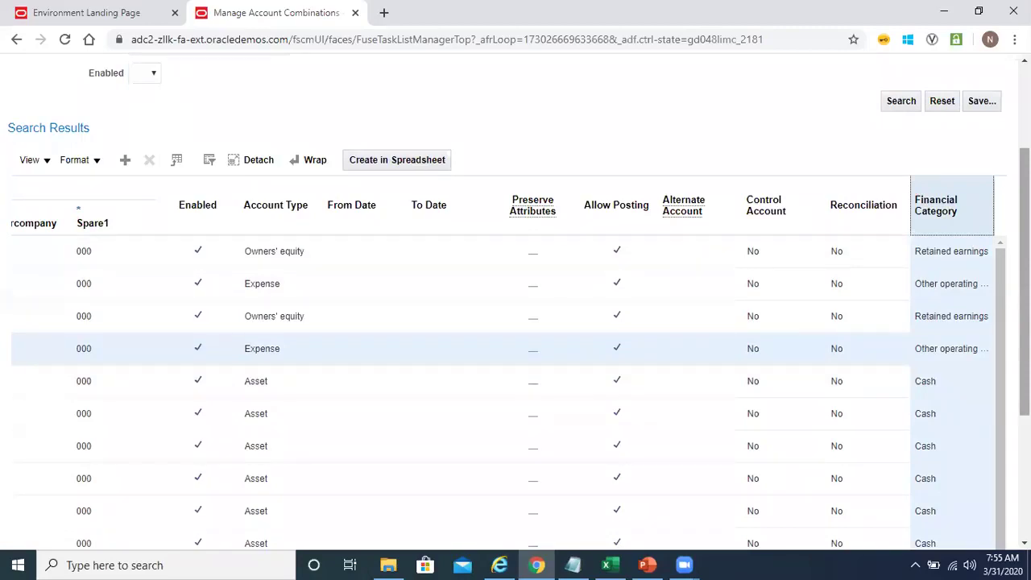
pyautogui.scroll(1, 409, 234)
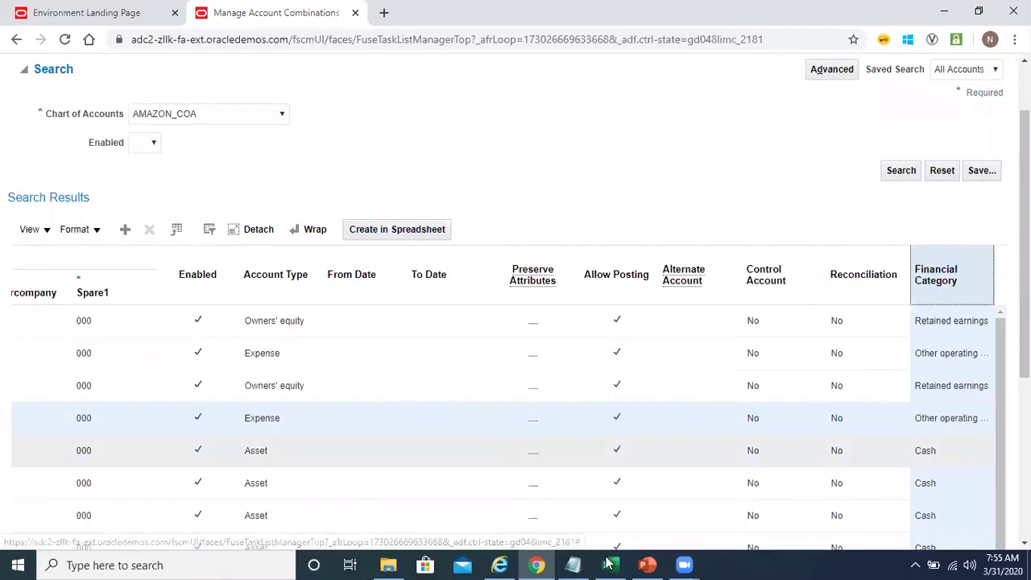
pyautogui.click(177, 231)
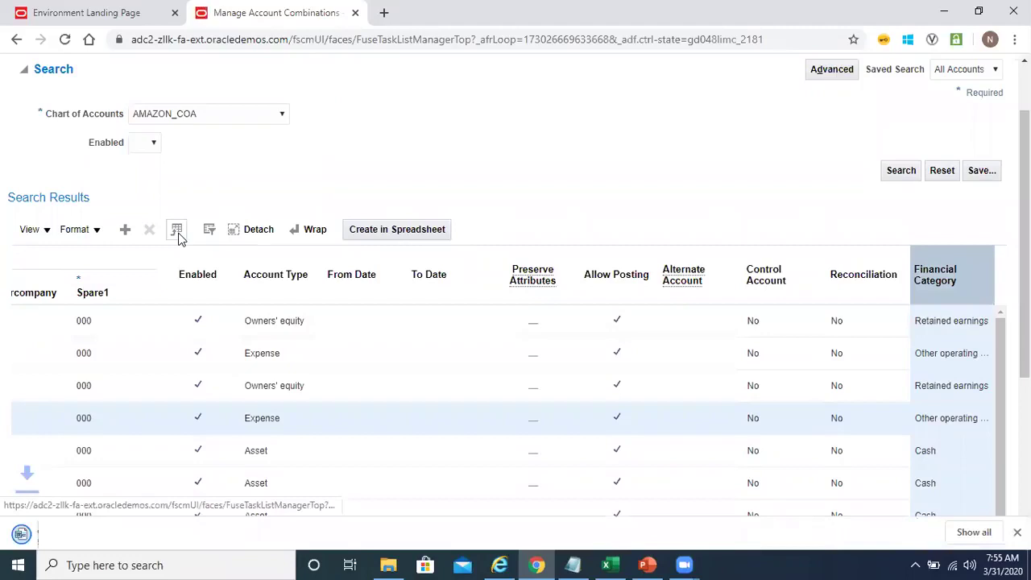
pyautogui.click(73, 541)
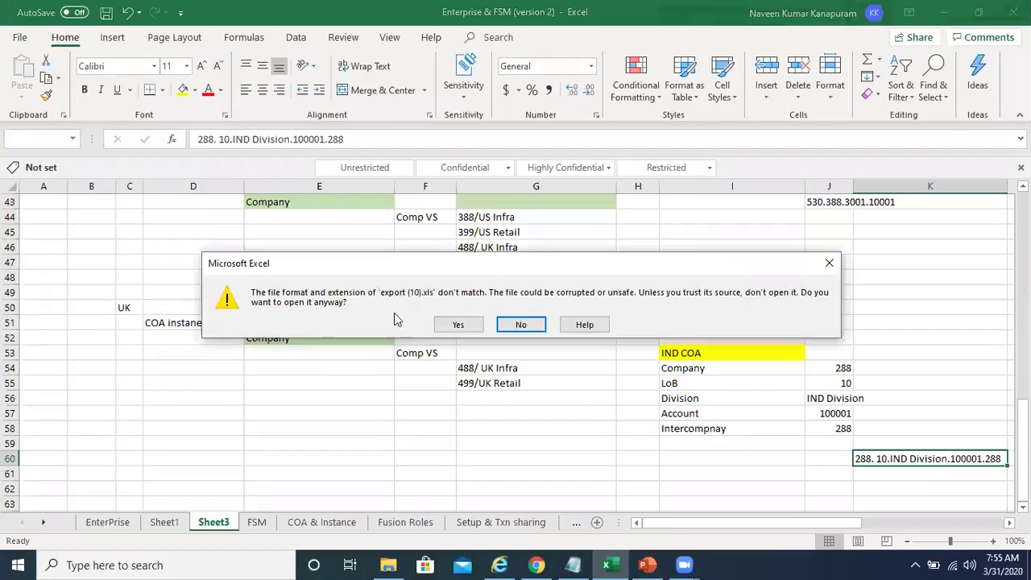
pyautogui.click(459, 323)
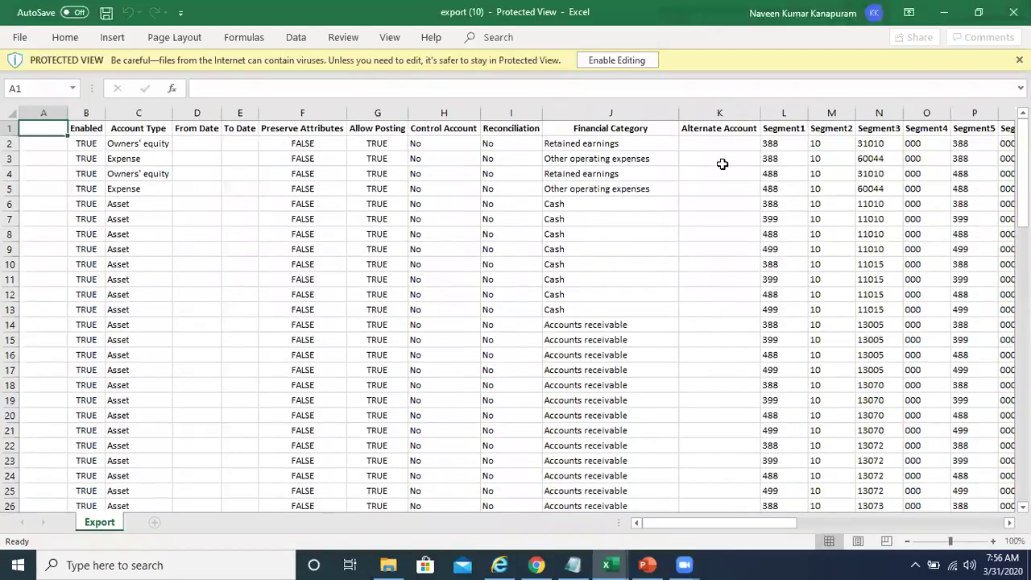
pyautogui.click(634, 60)
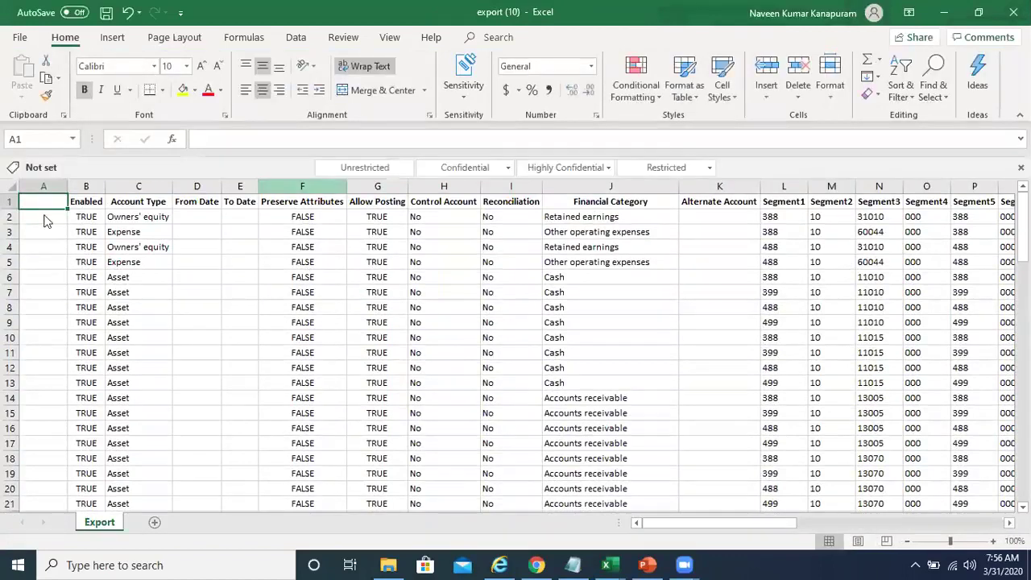
# Step: Add filters to the header row of the Export sheet and check the filter values of the Enabled column
pyautogui.click(11, 200)
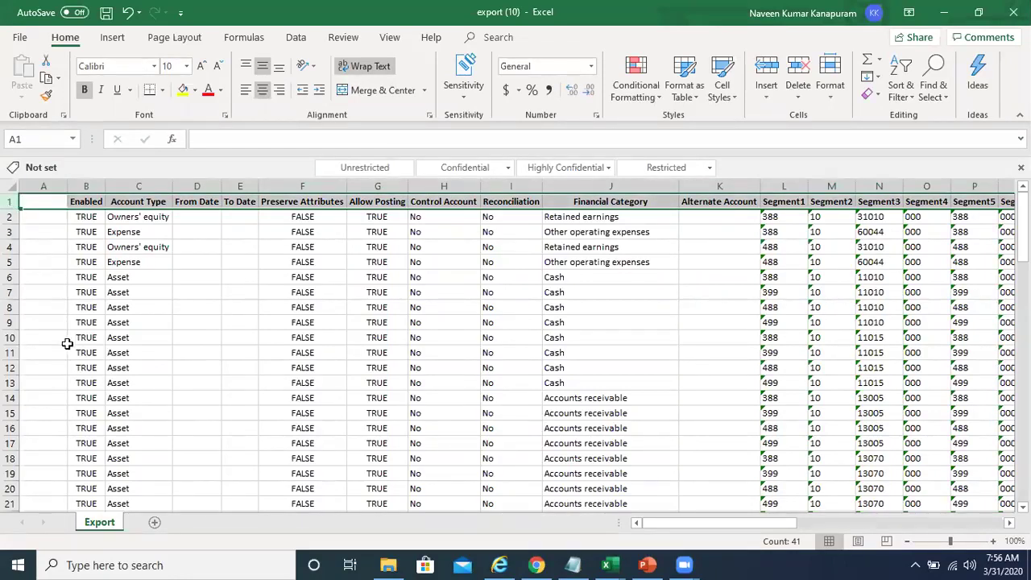
pyautogui.click(306, 187)
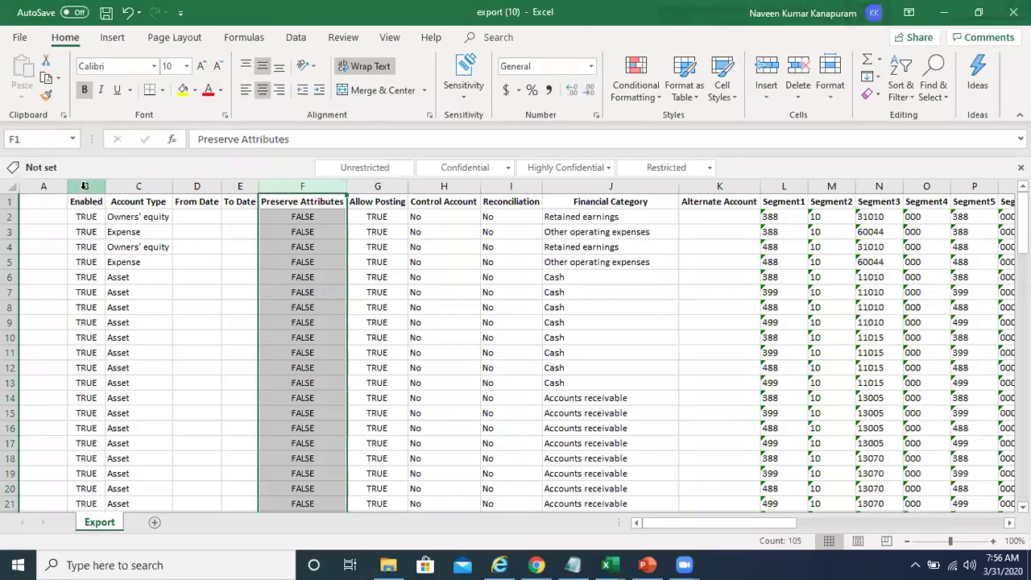
pyautogui.click(10, 202)
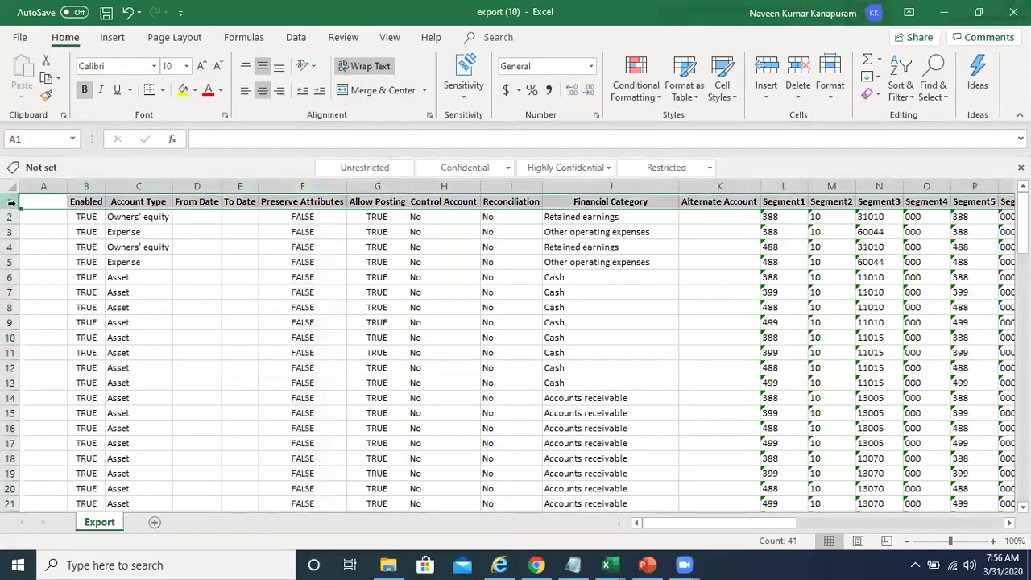
pyautogui.click(304, 43)
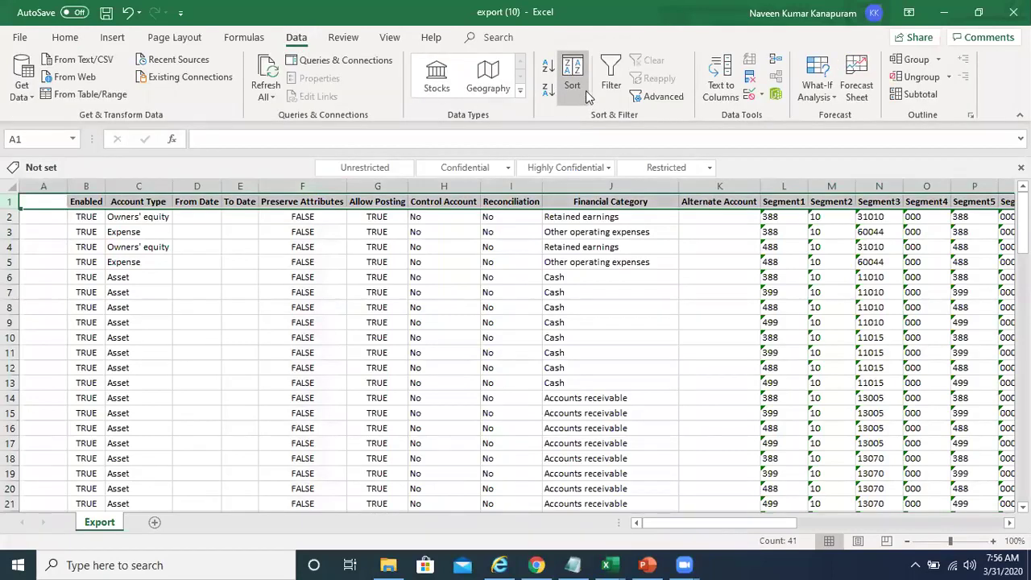
pyautogui.click(610, 76)
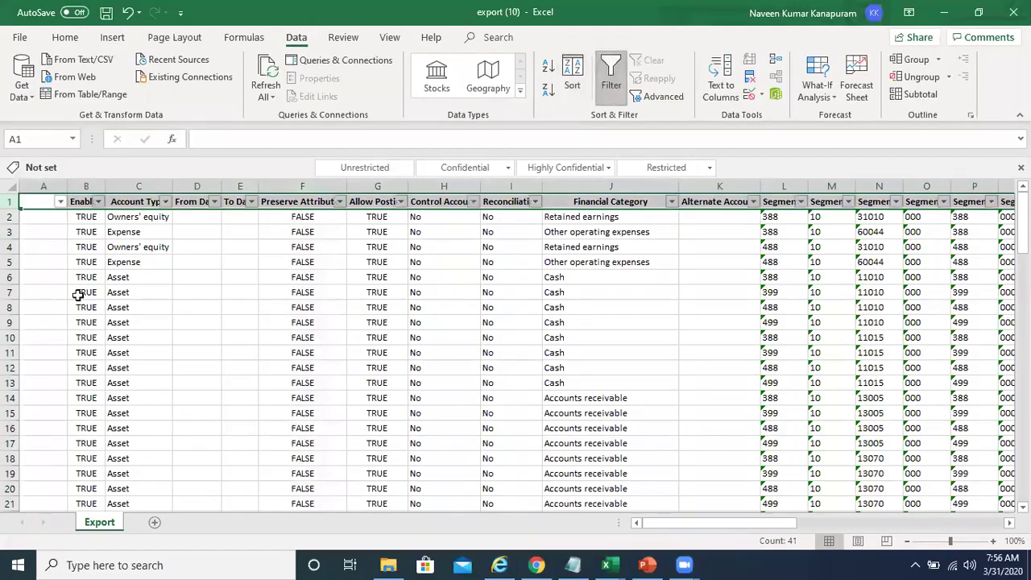
pyautogui.click(98, 202)
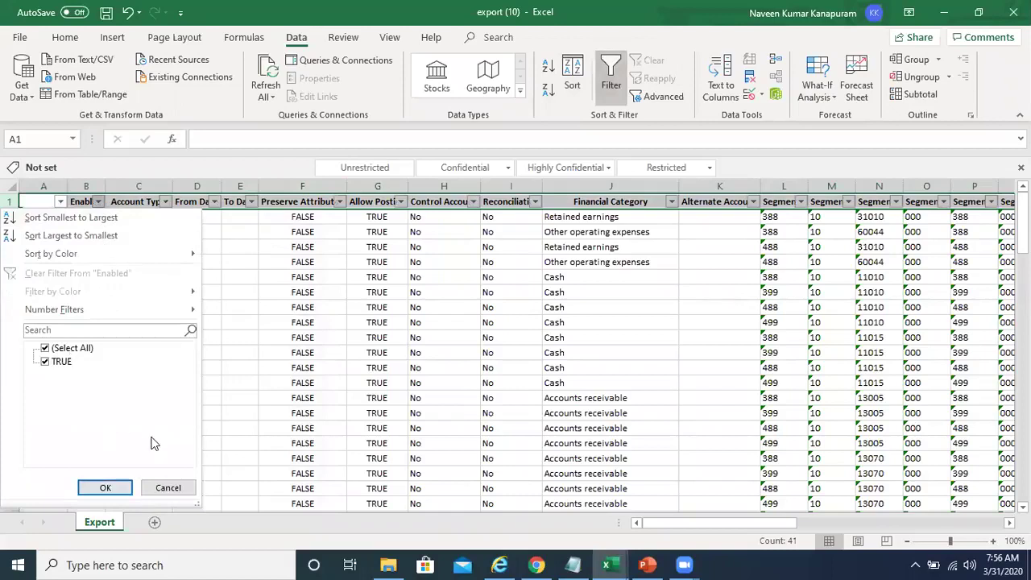
pyautogui.click(179, 487)
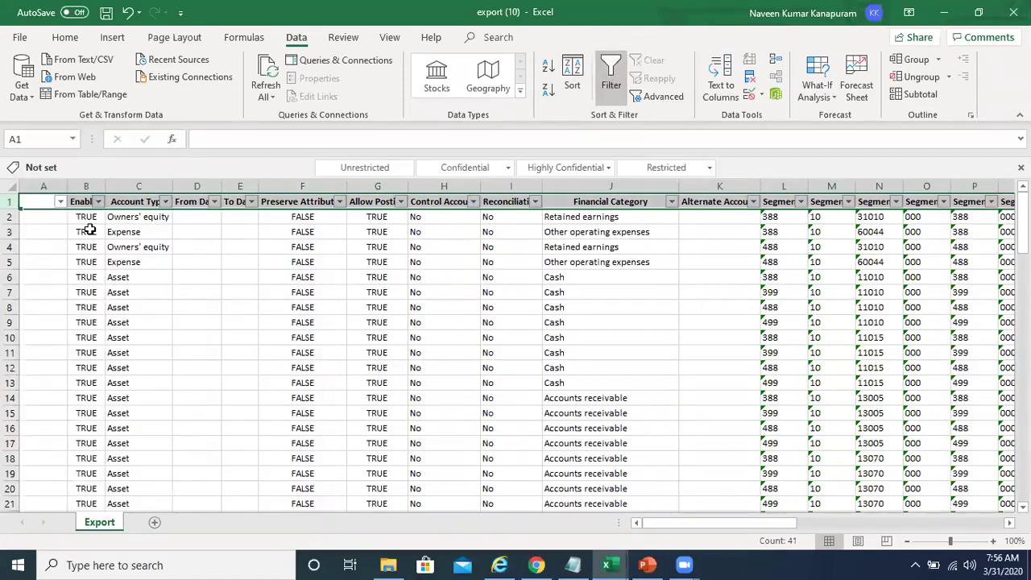
# Step: Examine row 5 across the exported attribute columns and on through the empty segment columns as far as column AD
pyautogui.click(590, 257)
pyautogui.press('Left')
pyautogui.press('Left')
pyautogui.press('Left')
pyautogui.press('Left')
pyautogui.press('Left')
pyautogui.press('Left')
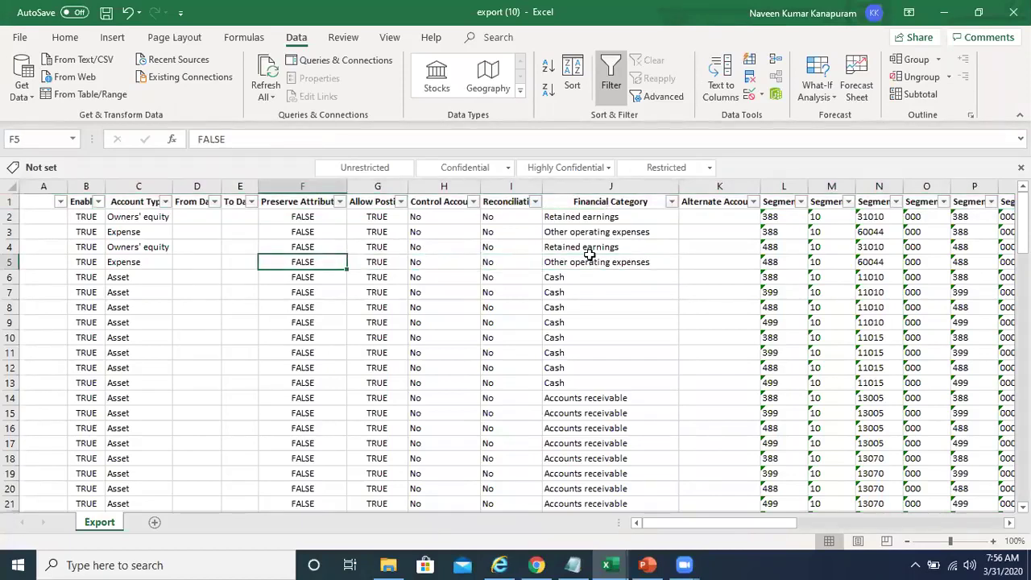
pyautogui.press('Right')
pyautogui.press('Right')
pyautogui.press('Right')
pyautogui.press('Right')
pyautogui.press('Right')
pyautogui.press('Right')
pyautogui.press('Right')
pyautogui.press('Right')
pyautogui.press('Right')
pyautogui.press('Right')
pyautogui.press('Right')
pyautogui.press('Right')
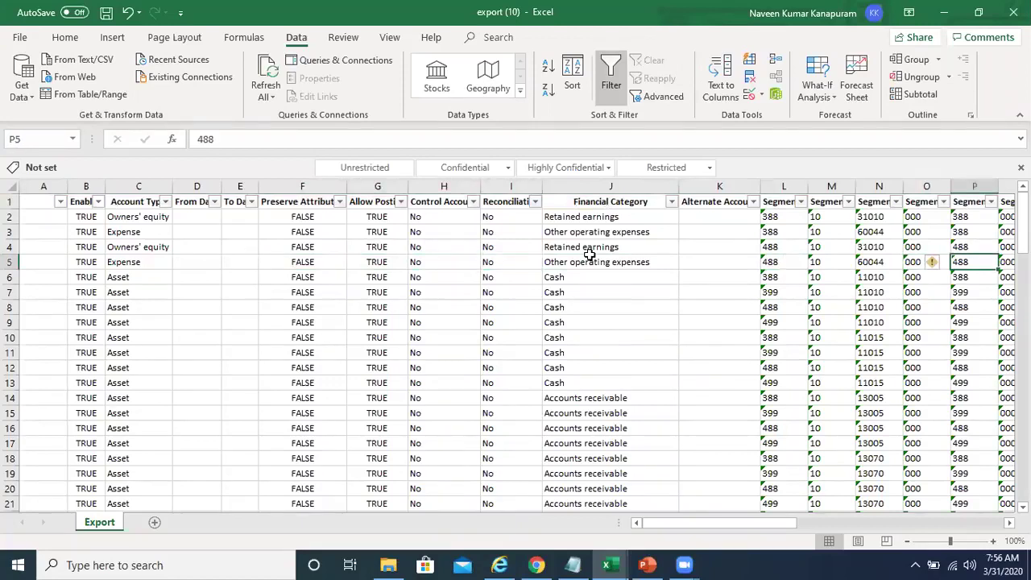
pyautogui.press('Right')
pyautogui.press('Right')
pyautogui.press('Right')
pyautogui.press('Right')
pyautogui.press('Right')
pyautogui.press('Right')
pyautogui.press('Right')
pyautogui.press('Right')
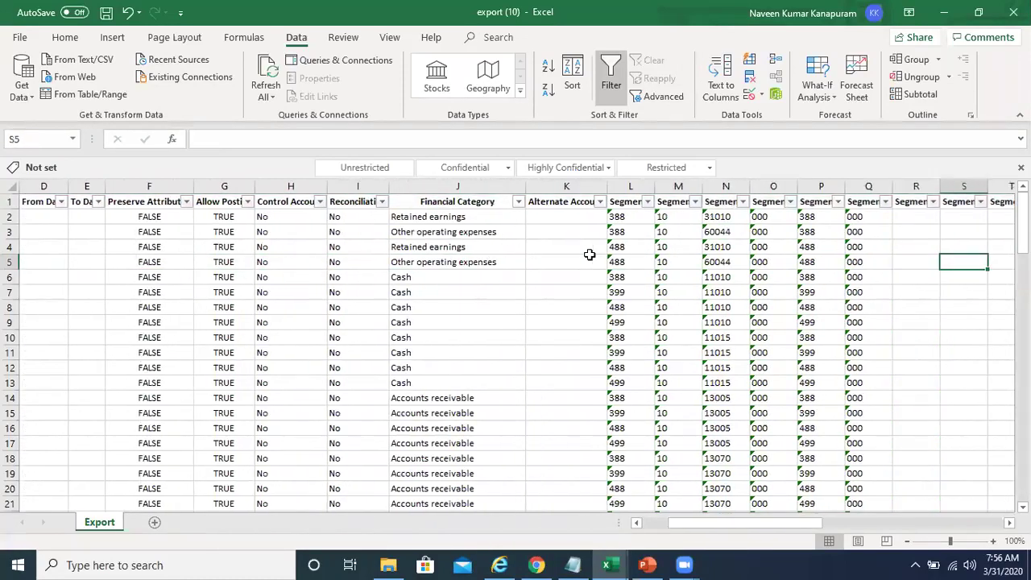
pyautogui.press('Right')
pyautogui.press('Right')
pyautogui.press('Right')
pyautogui.press('Right')
pyautogui.press('Right')
pyautogui.press('Right')
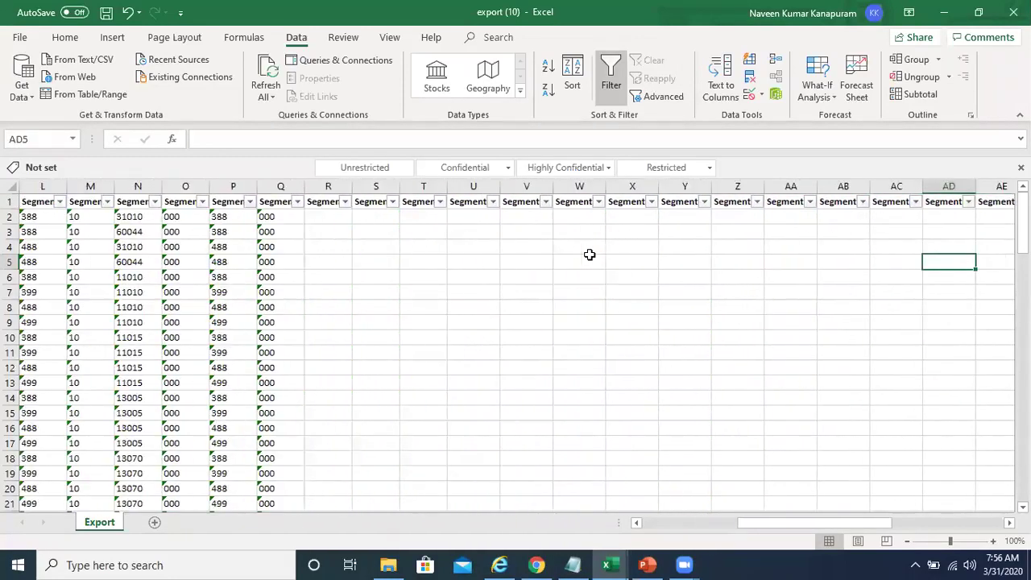
# Step: Go back to the first columns of row 5 and review the attributes up to the Reconciliation column
pyautogui.press('Left')
pyautogui.press('Left')
pyautogui.press('Left')
pyautogui.press('Left')
pyautogui.press('Left')
pyautogui.press('Left')
pyautogui.press('Left')
pyautogui.press('Left')
pyautogui.press('Left')
pyautogui.press('Left')
pyautogui.press('Left')
pyautogui.press('Left')
pyautogui.press('Left')
pyautogui.press('Left')
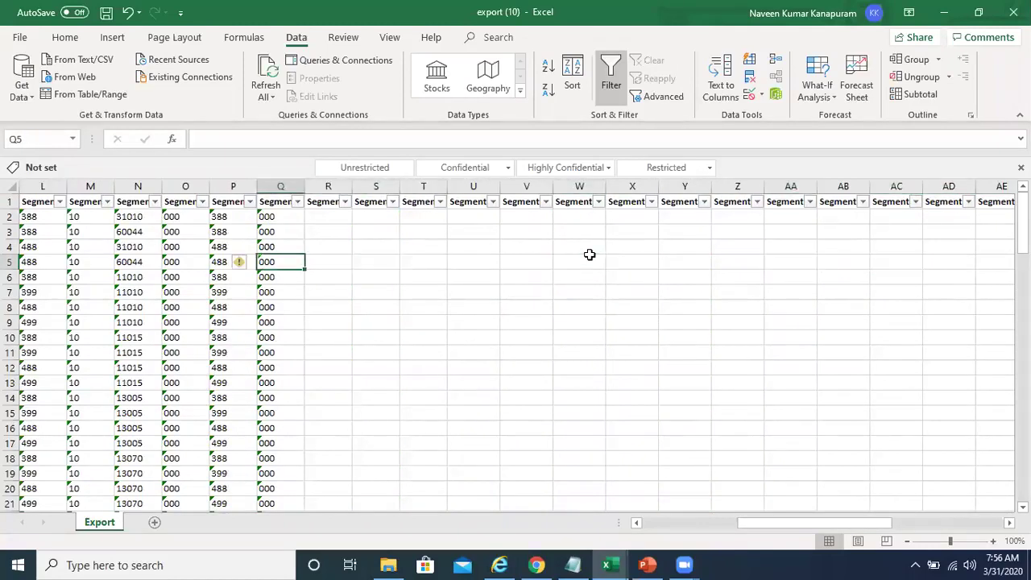
pyautogui.press('Left')
pyautogui.press('Left')
pyautogui.press('Home')
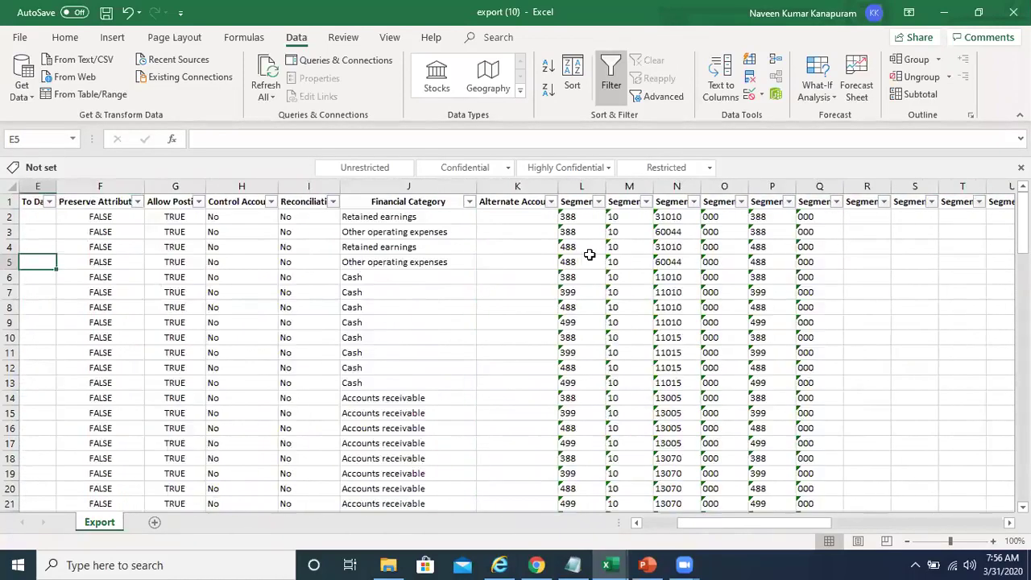
pyautogui.press('Right')
pyautogui.press('Right')
pyautogui.press('Right')
pyautogui.press('Right')
pyautogui.press('Right')
pyautogui.press('Right')
pyautogui.press('Right')
pyautogui.press('Right')
pyautogui.press('Right')
pyautogui.press('Right')
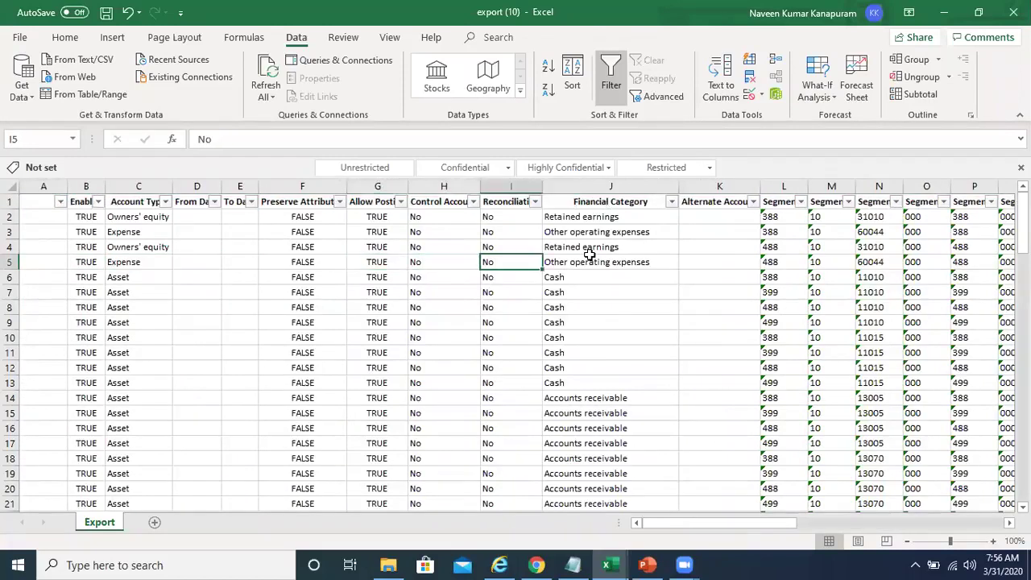
# Step: Examine the Segment1 to Segment6 values of the account combination in row 5
pyautogui.press('Right')
pyautogui.press('Right')
pyautogui.press('Right')
pyautogui.press('Right')
pyautogui.press('Right')
pyautogui.press('Right')
pyautogui.press('Right')
pyautogui.press('Left')
pyautogui.press('Left')
pyautogui.press('Left')
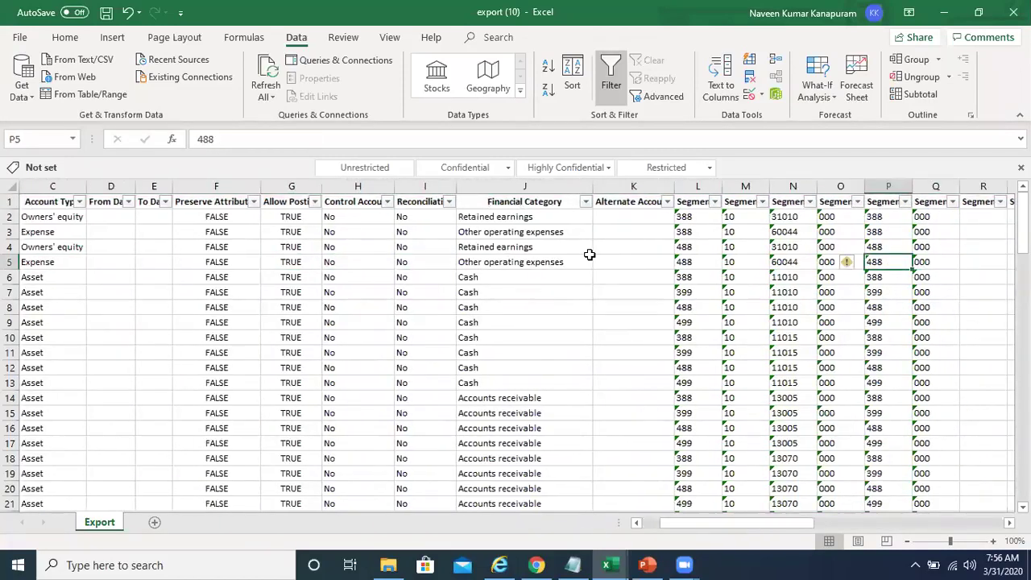
pyautogui.press('Left')
pyautogui.press('Left')
pyautogui.press('Left')
pyautogui.press('Right')
pyautogui.press('Right')
pyautogui.press('Right')
pyautogui.press('Right')
pyautogui.press('Right')
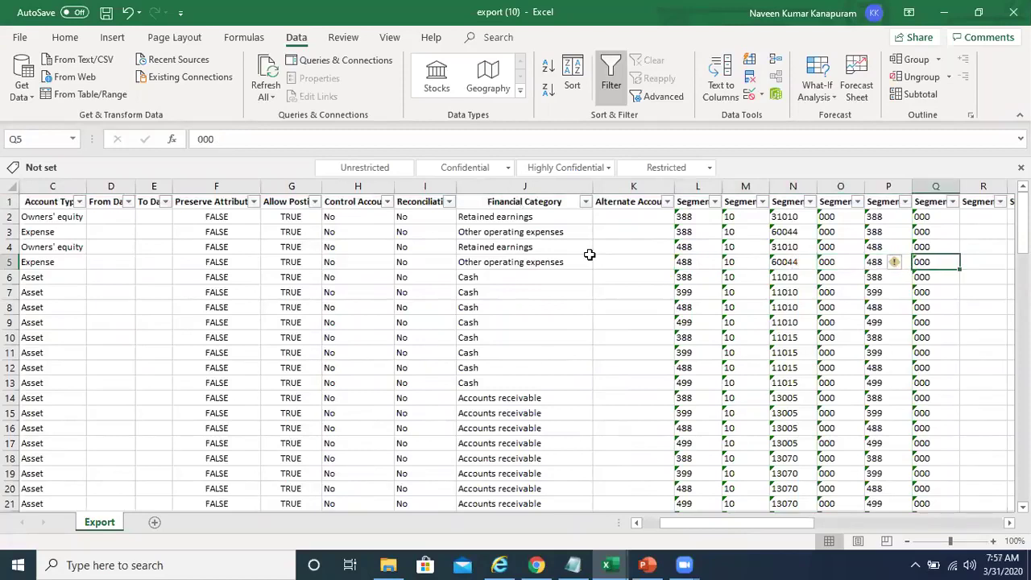
pyautogui.press('Left')
pyautogui.press('Left')
pyautogui.press('Left')
pyautogui.press('Left')
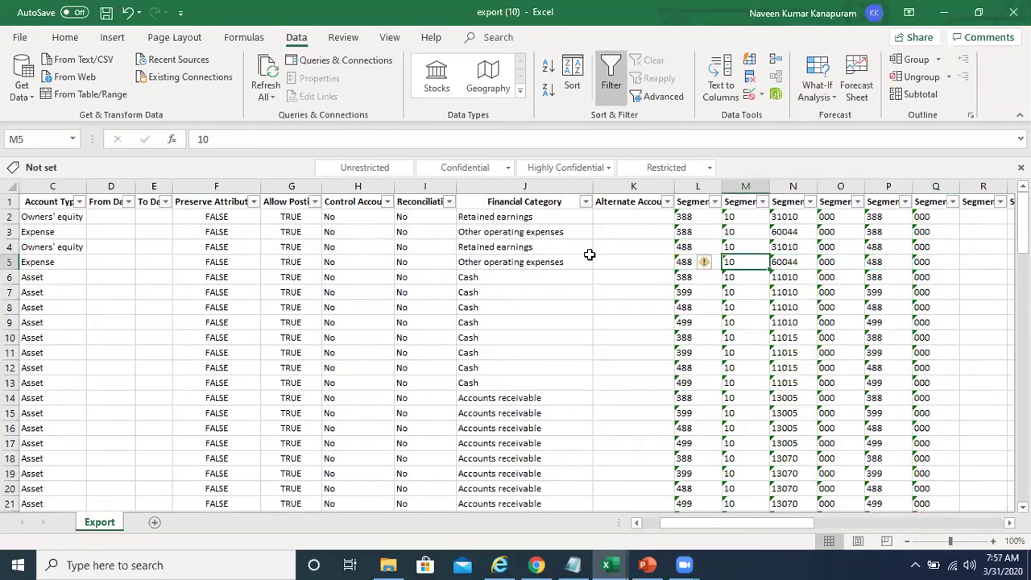
# Step: Examine the Segment1 to Segment5 values of the expense account combination in row 3
pyautogui.press('Up')
pyautogui.press('Up')
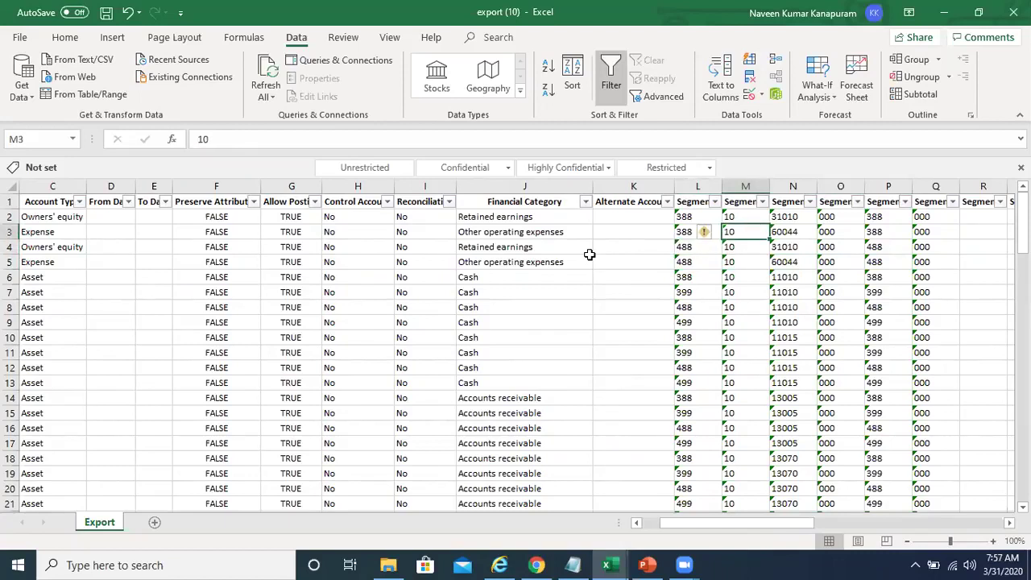
pyautogui.press('Left')
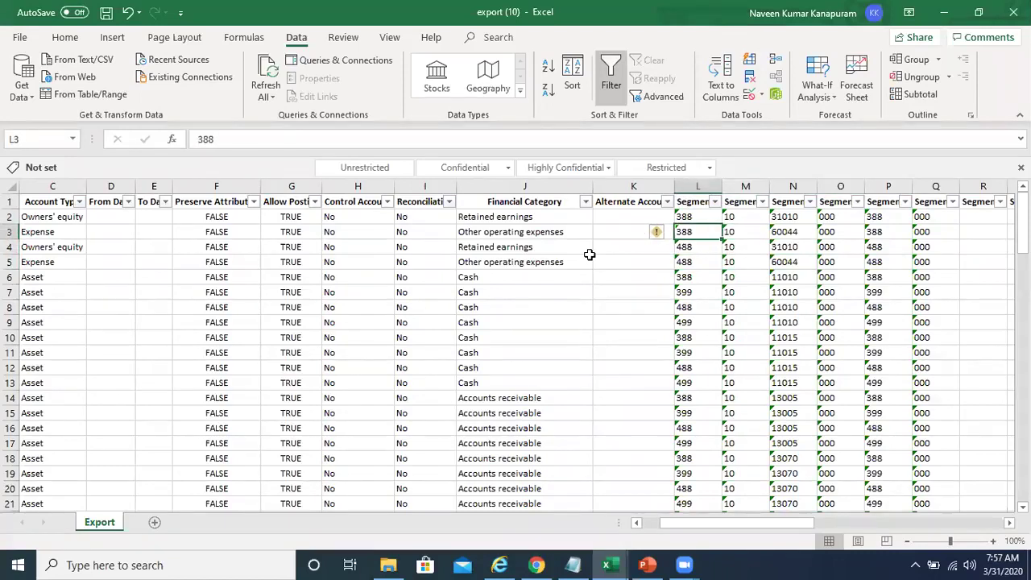
pyautogui.press('Up')
pyautogui.press('Down')
pyautogui.press('Right')
pyautogui.press('Right')
pyautogui.press('Right')
pyautogui.press('Right')
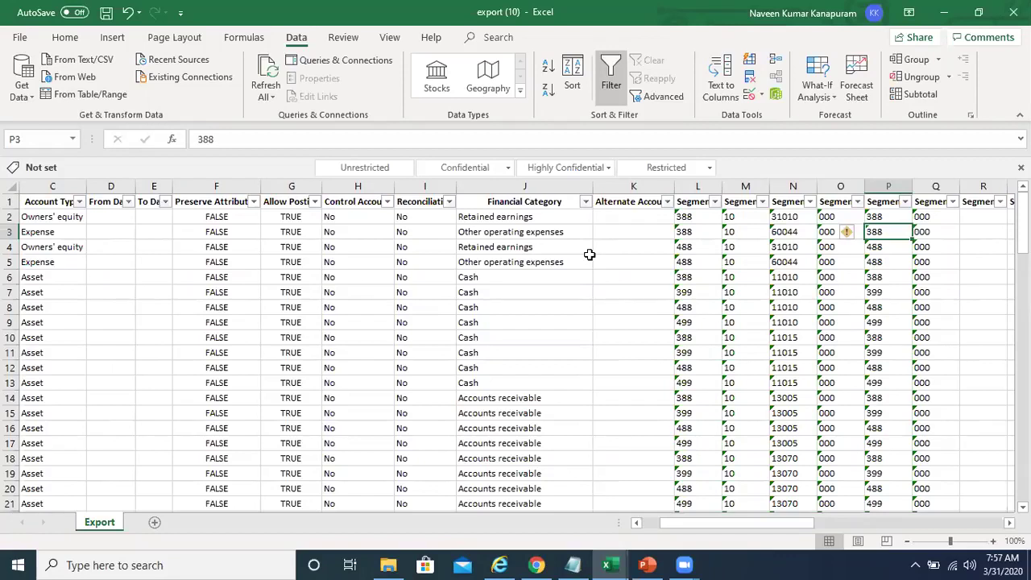
pyautogui.press('Left')
pyautogui.press('Left')
pyautogui.press('Left')
pyautogui.press('Left')
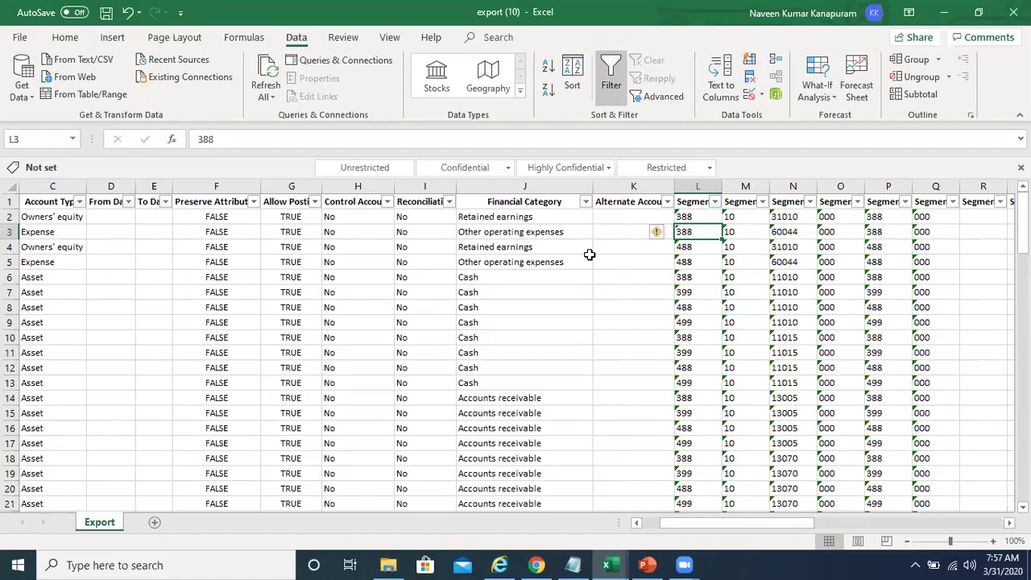
pyautogui.press('Right')
pyautogui.press('Right')
pyautogui.press('Right')
pyautogui.press('Right')
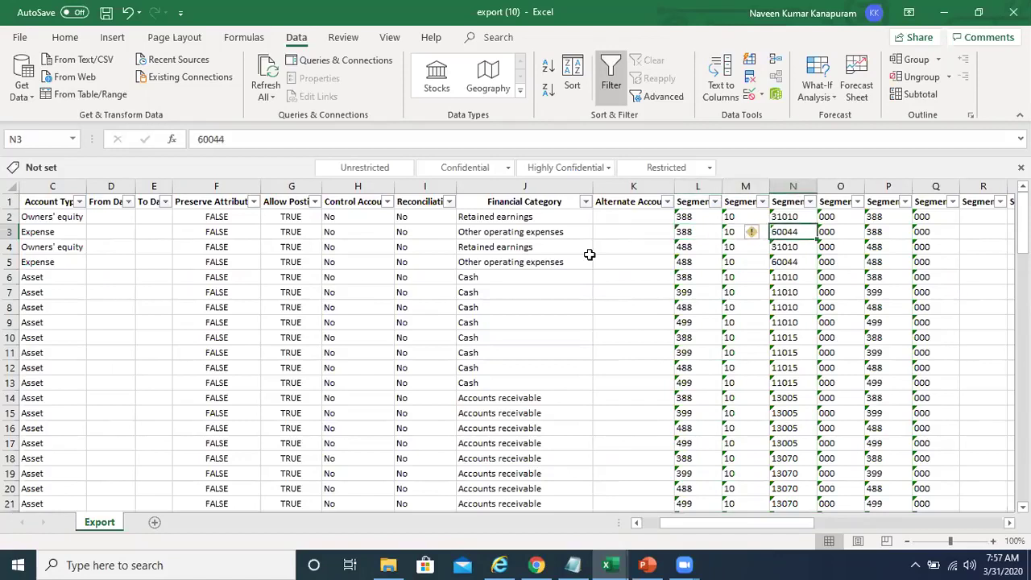
# Step: Re-examine the row 3 combination, comparing its Segment1 company value with its Segment5 value
pyautogui.press('Left')
pyautogui.press('Left')
pyautogui.press('Left')
pyautogui.press('Left')
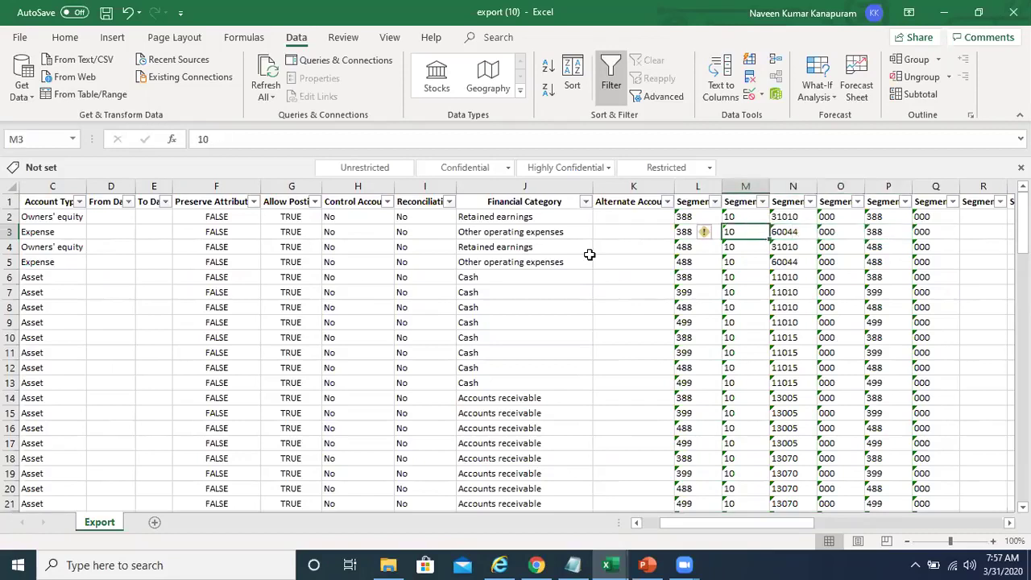
pyautogui.press('Right')
pyautogui.press('Right')
pyautogui.press('Right')
pyautogui.press('Right')
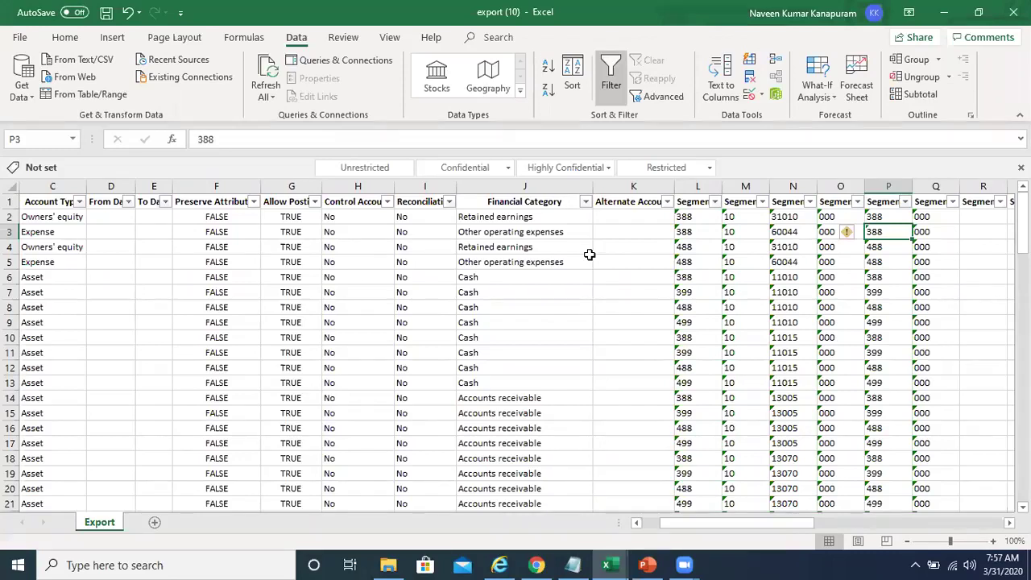
pyautogui.press('Left')
pyautogui.press('Left')
pyautogui.press('Left')
pyautogui.press('Left')
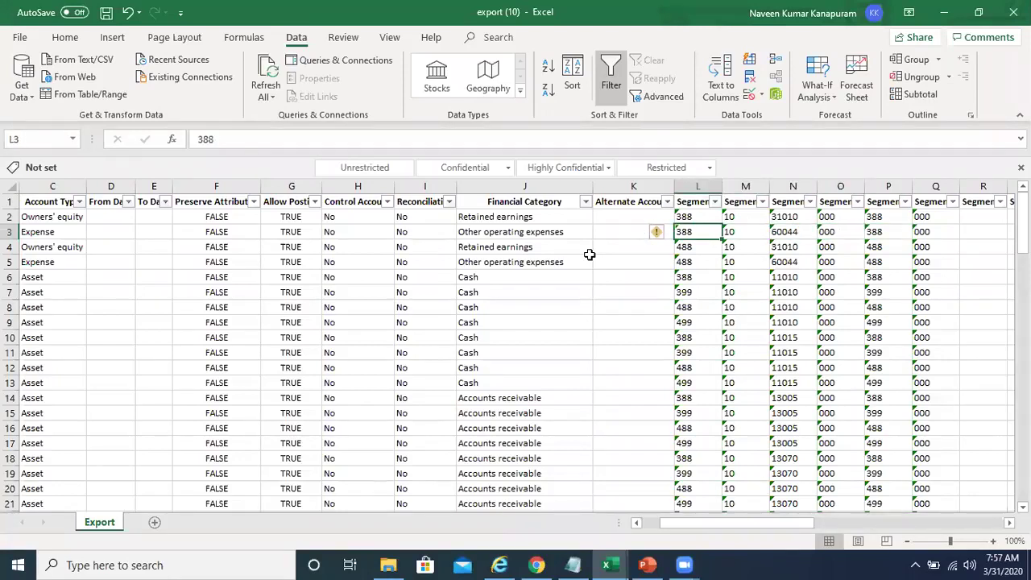
pyautogui.press('Right')
pyautogui.press('Right')
pyautogui.press('Right')
pyautogui.press('Right')
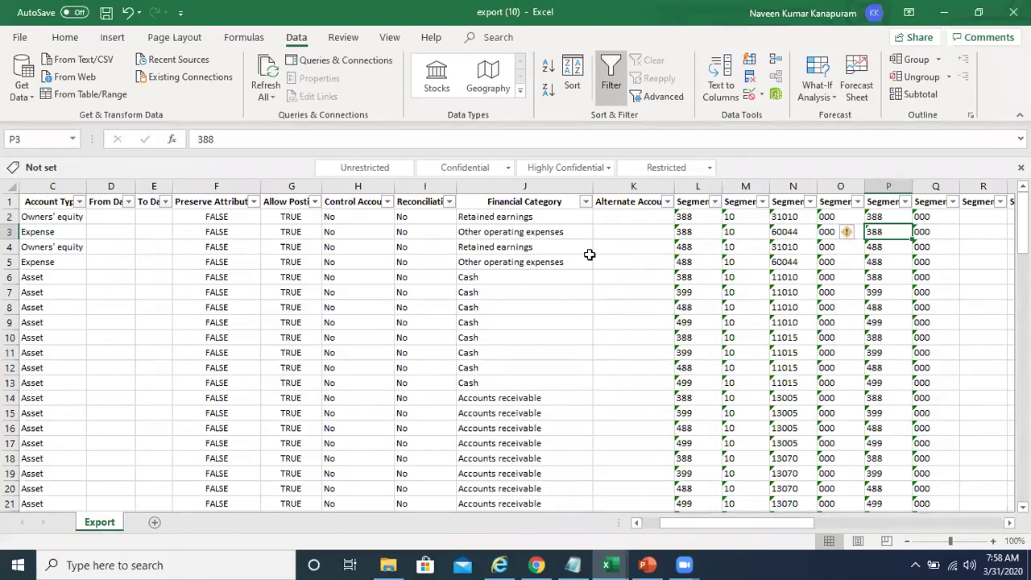
pyautogui.press('Left')
pyautogui.press('Left')
pyautogui.press('Left')
pyautogui.press('Left')
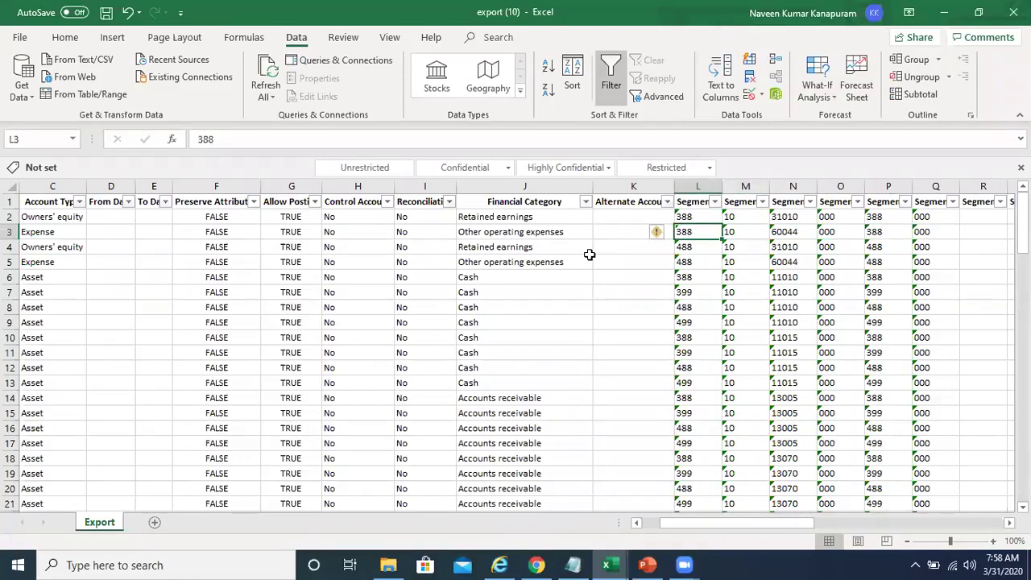
# Step: Compare the segment values of the retained earnings combination in row 2 with the expense combination in row 3
pyautogui.press('Up')
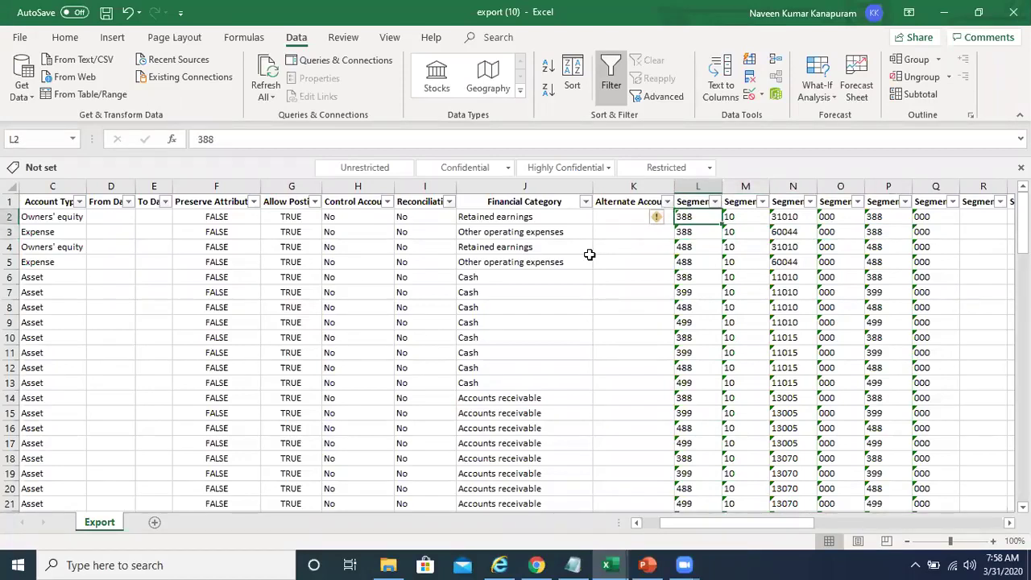
pyautogui.press('Down')
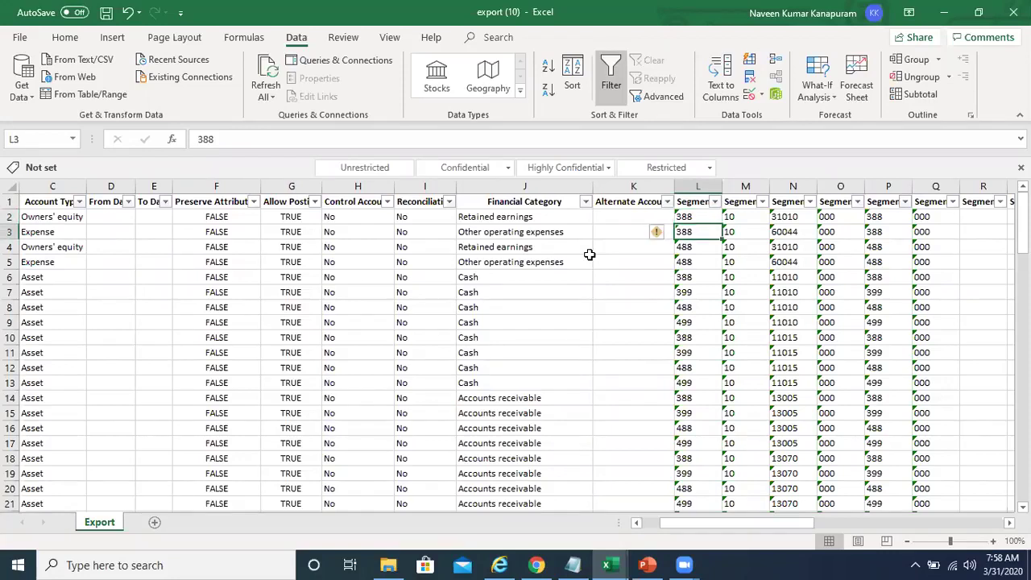
pyautogui.press('Up')
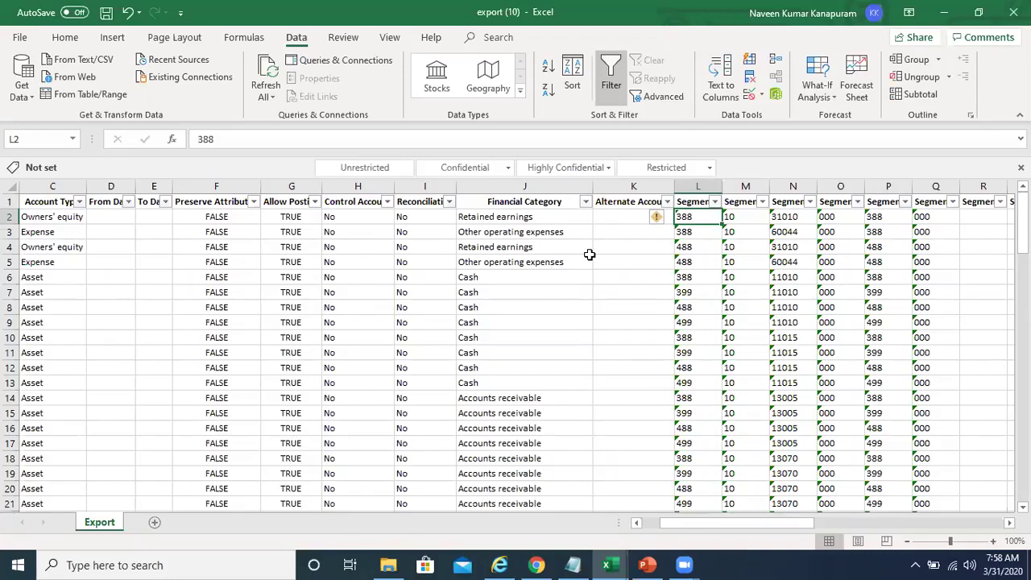
pyautogui.press('Right')
pyautogui.press('Right')
pyautogui.press('Right')
pyautogui.press('Right')
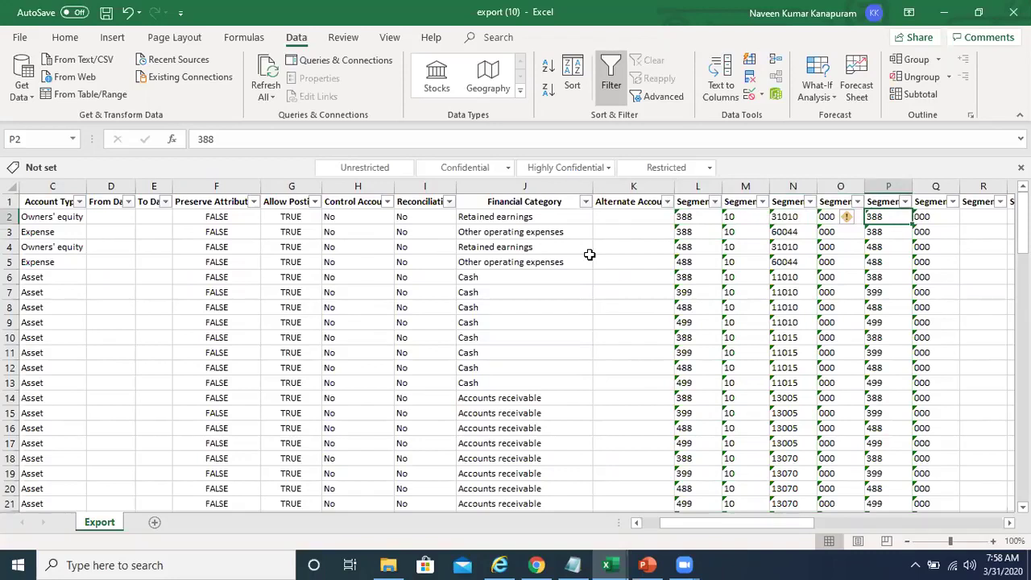
pyautogui.press('Left')
pyautogui.press('Left')
pyautogui.press('Left')
pyautogui.press('Left')
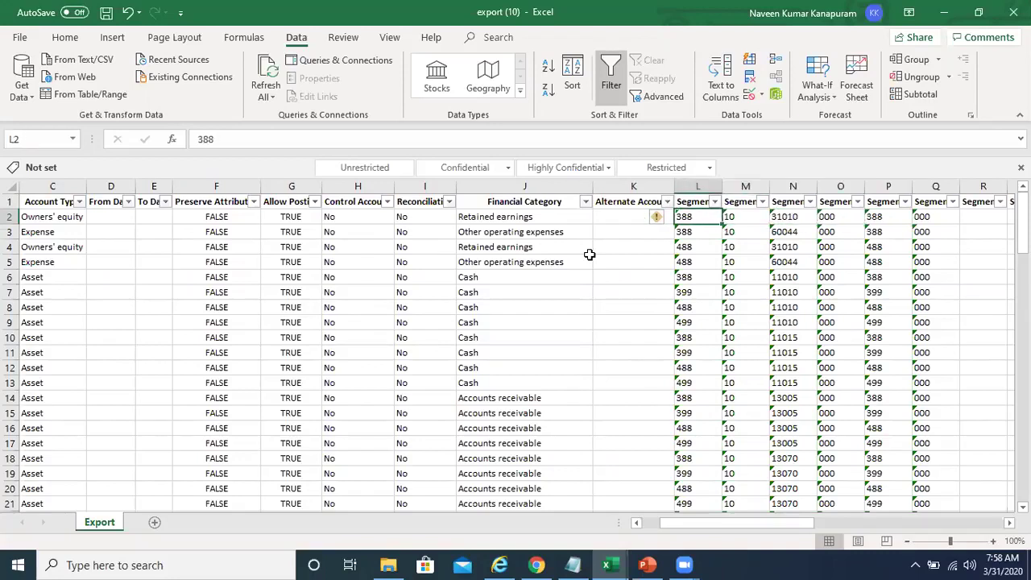
pyautogui.press('Down')
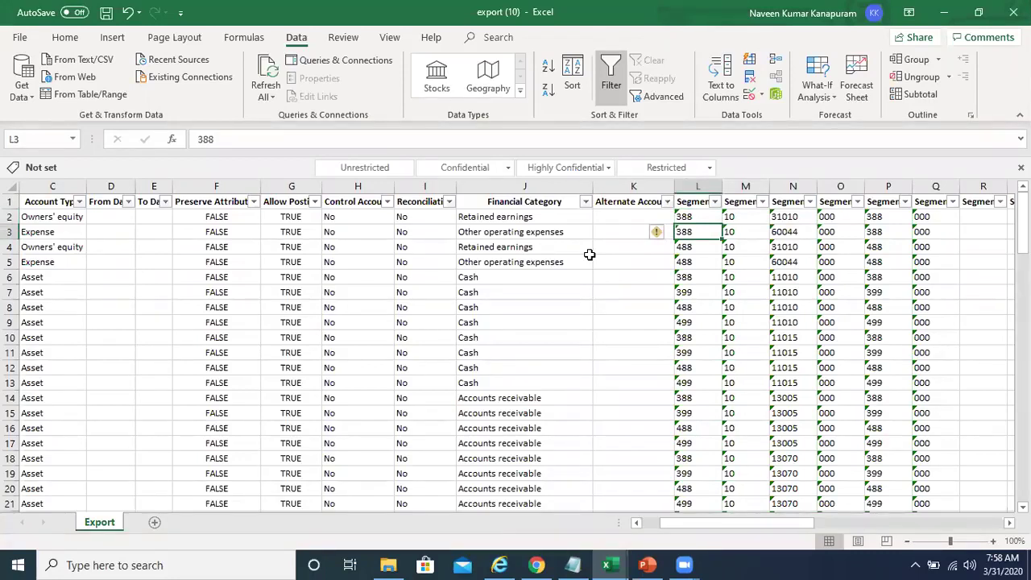
pyautogui.press('Up')
pyautogui.press('Down')
pyautogui.press('Up')
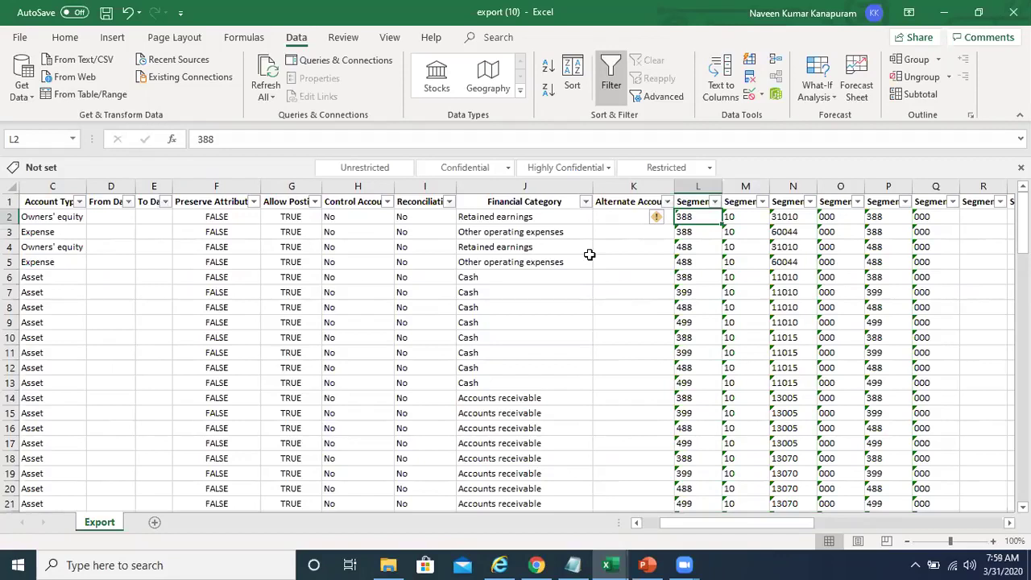
pyautogui.press('Down')
pyautogui.press('Up')
# Step: Examine the row 2 retained earnings combination segment by segment, starting from Segment1
pyautogui.press('Right')
pyautogui.press('Right')
pyautogui.press('Right')
pyautogui.press('Right')
pyautogui.press('Right')
pyautogui.press('Right')
pyautogui.press('Right')
pyautogui.press('Right')
pyautogui.press('Right')
pyautogui.press('Right')
pyautogui.press('Right')
pyautogui.press('Right')
pyautogui.press('Right')
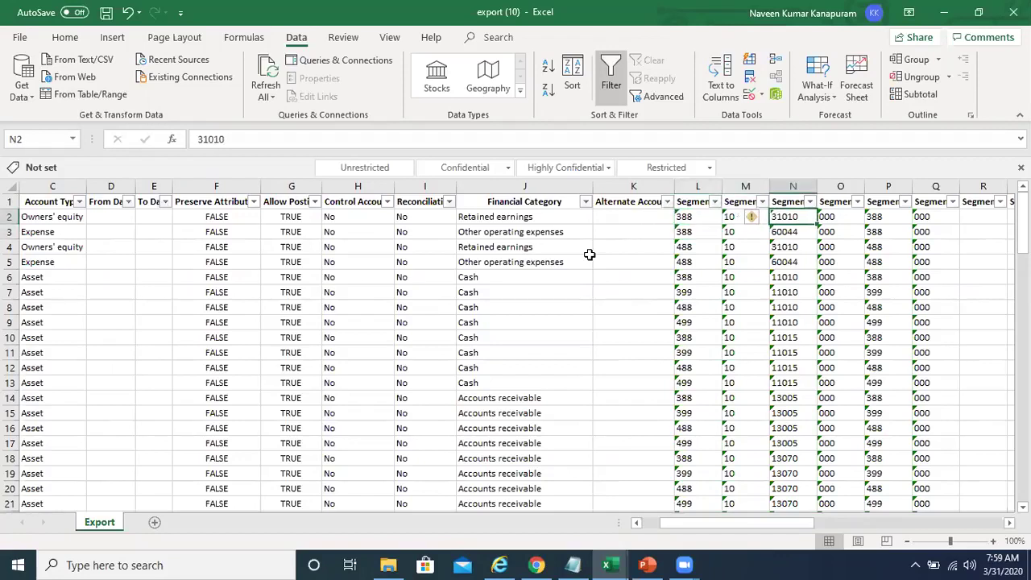
pyautogui.write('388')
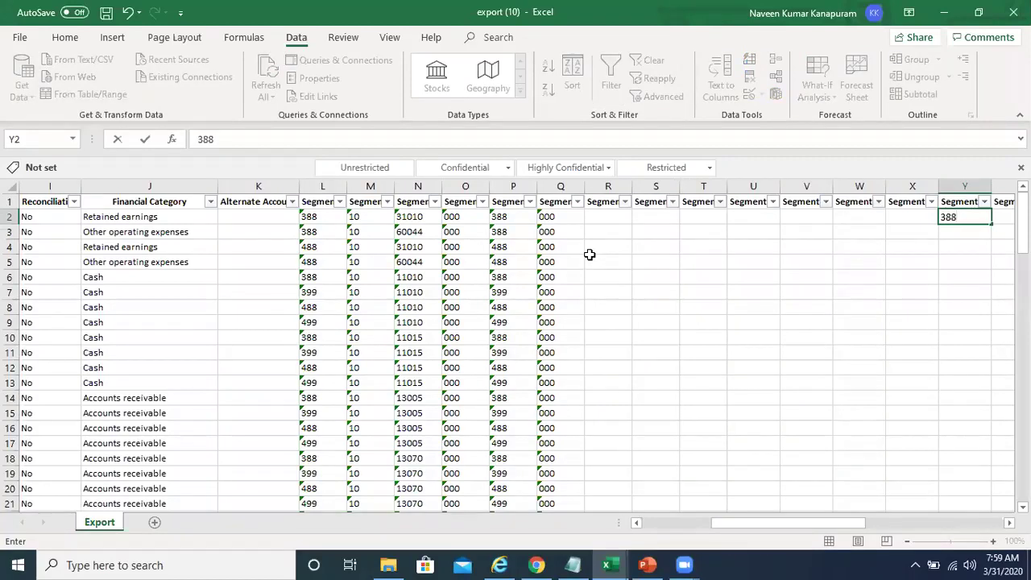
pyautogui.press('Return')
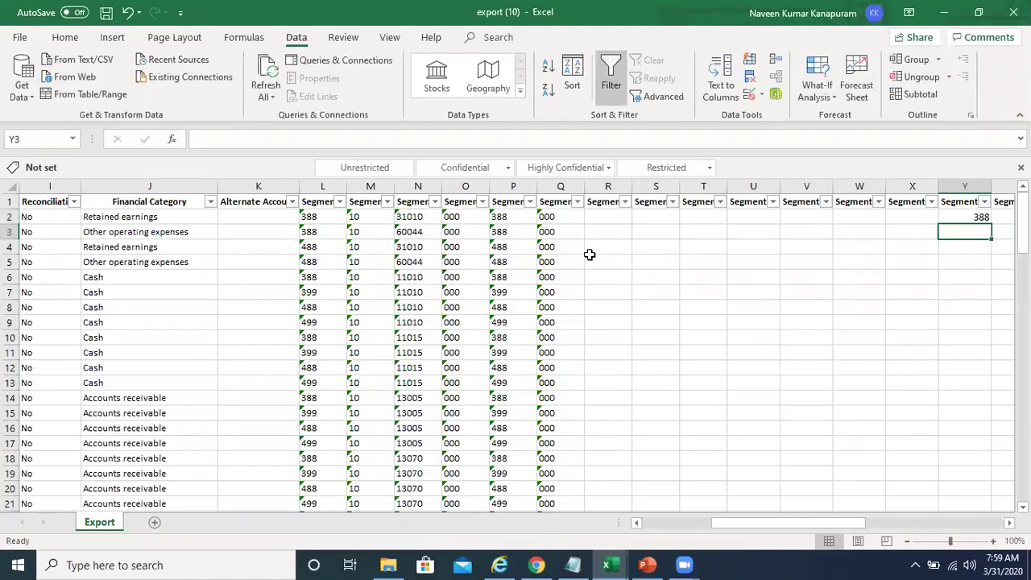
pyautogui.press('Up')
pyautogui.press('Left')
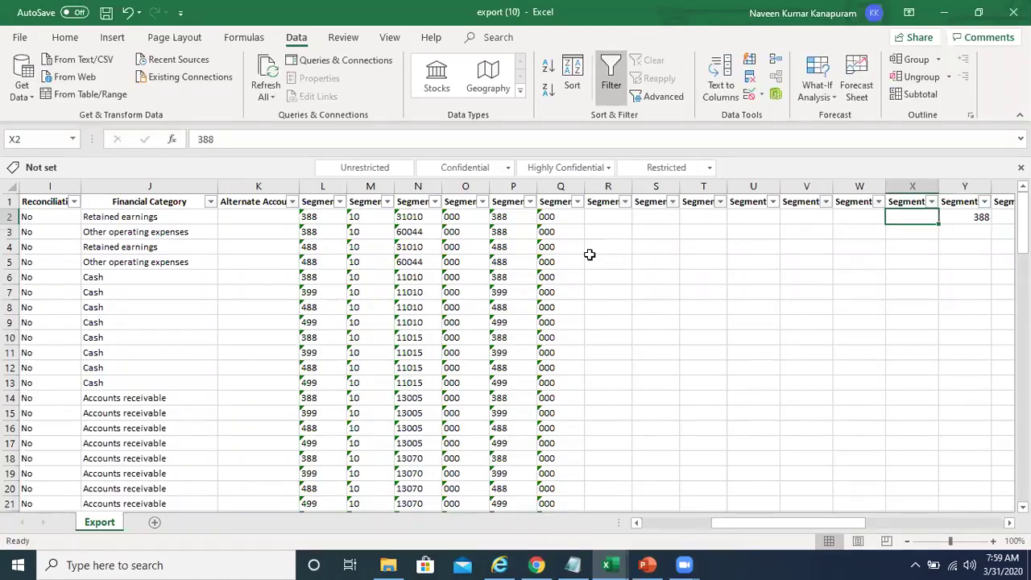
pyautogui.press('Right')
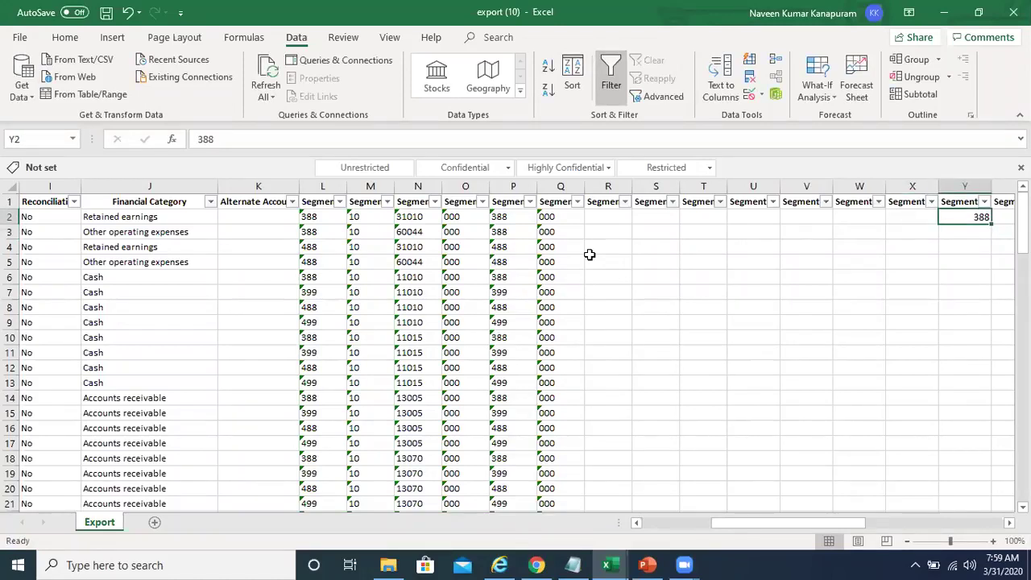
pyautogui.press('Delete')
# Step: Examine the row 2 combination backwards from Segment5 to its Segment1 value
pyautogui.press('Left')
pyautogui.press('Left')
pyautogui.press('Left')
pyautogui.press('Left')
pyautogui.press('Left')
pyautogui.press('Left')
pyautogui.press('Left')
pyautogui.press('Left')
pyautogui.press('Left')
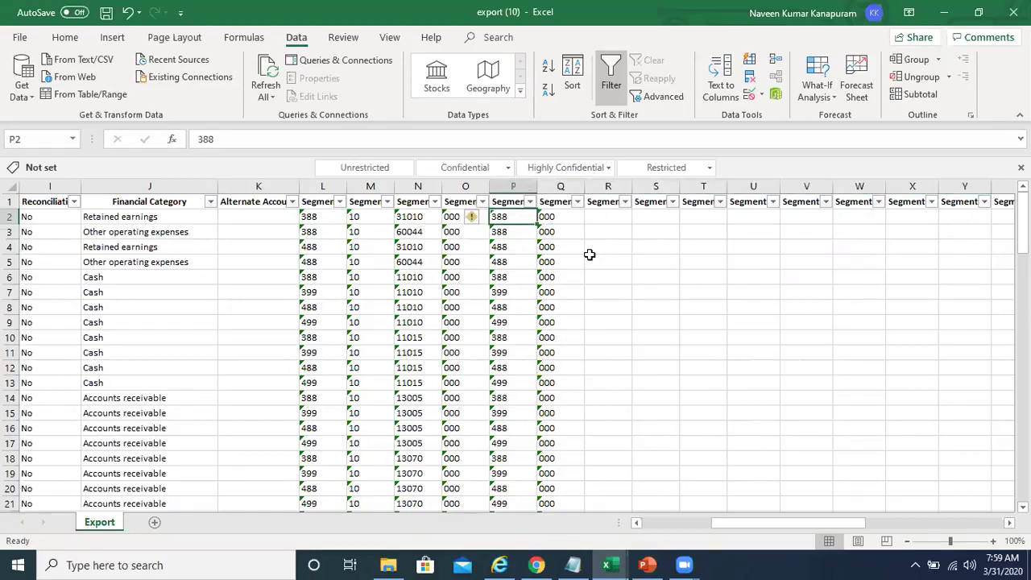
pyautogui.press('Left')
pyautogui.press('Left')
pyautogui.press('Left')
pyautogui.press('Left')
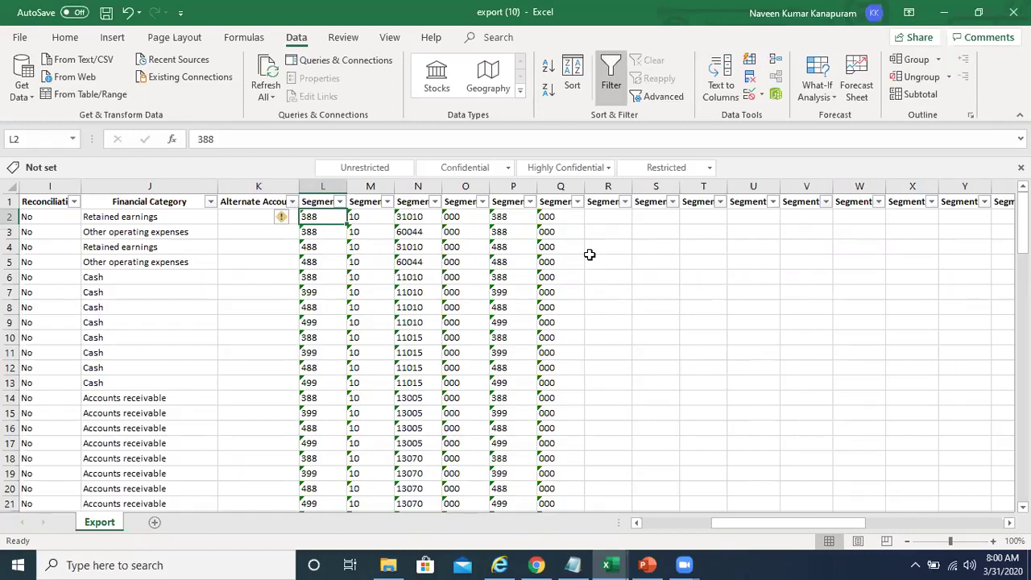
# Step: Compare the Segment1 and Segment5 values of the retained earnings combination in row 2
pyautogui.press('Right')
pyautogui.press('Right')
pyautogui.press('Right')
pyautogui.press('Right')
pyautogui.press('Right')
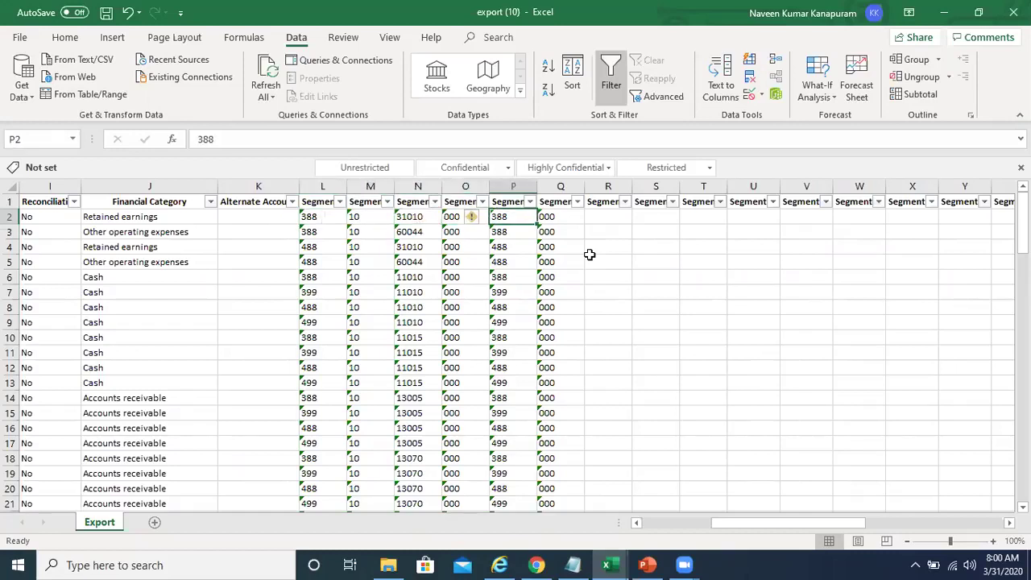
pyautogui.press('Left')
pyautogui.press('Left')
pyautogui.press('Left')
pyautogui.press('Left')
pyautogui.press('Left')
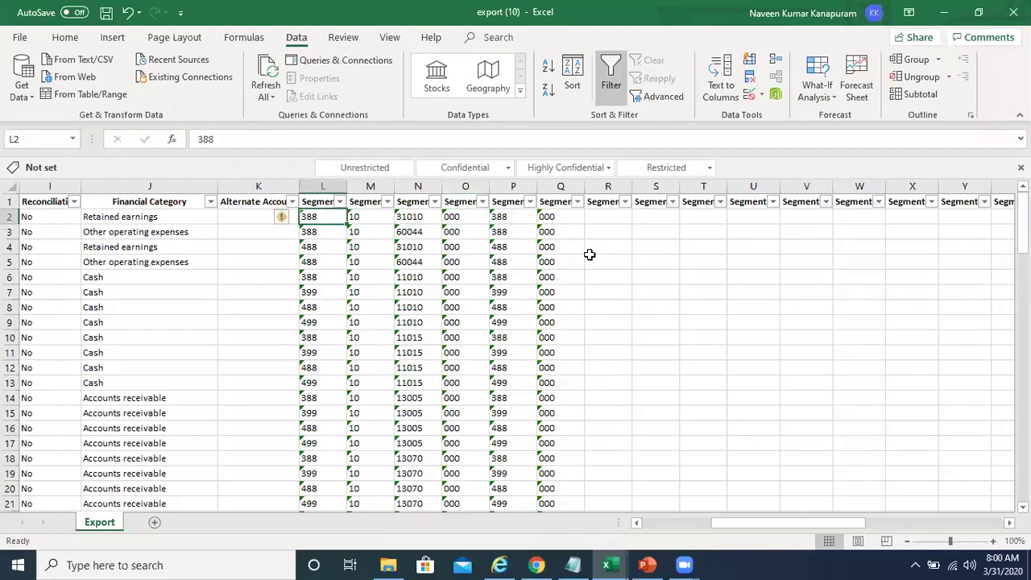
pyautogui.press('Right')
pyautogui.press('Right')
pyautogui.press('Left')
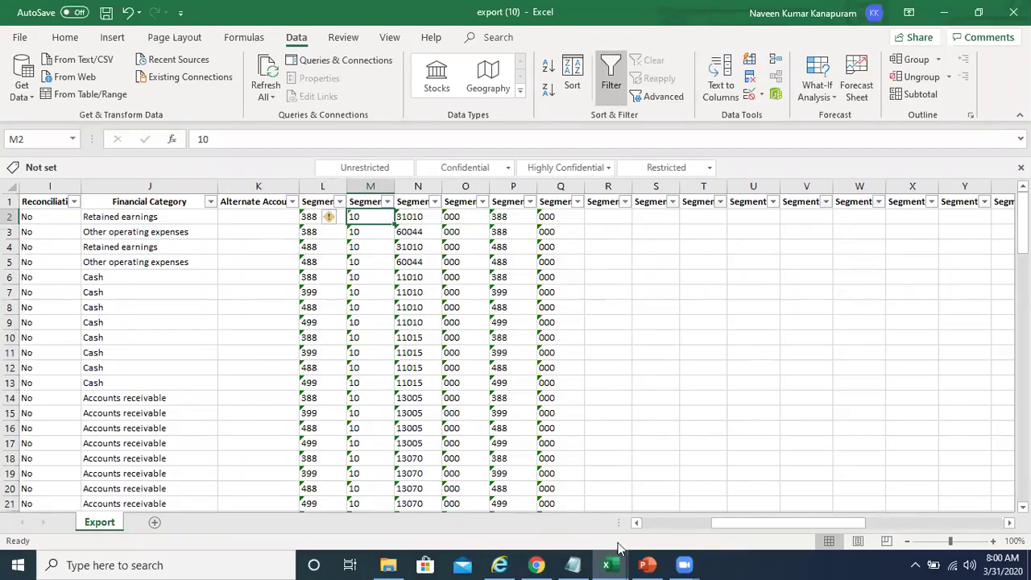
# Step: Re-examine the row 2 combination from Segment1 to Segment5, ending on the Segment1 value of row 3
pyautogui.moveTo(614, 562)
pyautogui.press('Left')
pyautogui.press('Right')
pyautogui.press('Right')
pyautogui.press('Right')
pyautogui.press('Right')
pyautogui.press('Left')
pyautogui.press('Left')
pyautogui.press('Left')
pyautogui.press('Left')
pyautogui.press('Down')
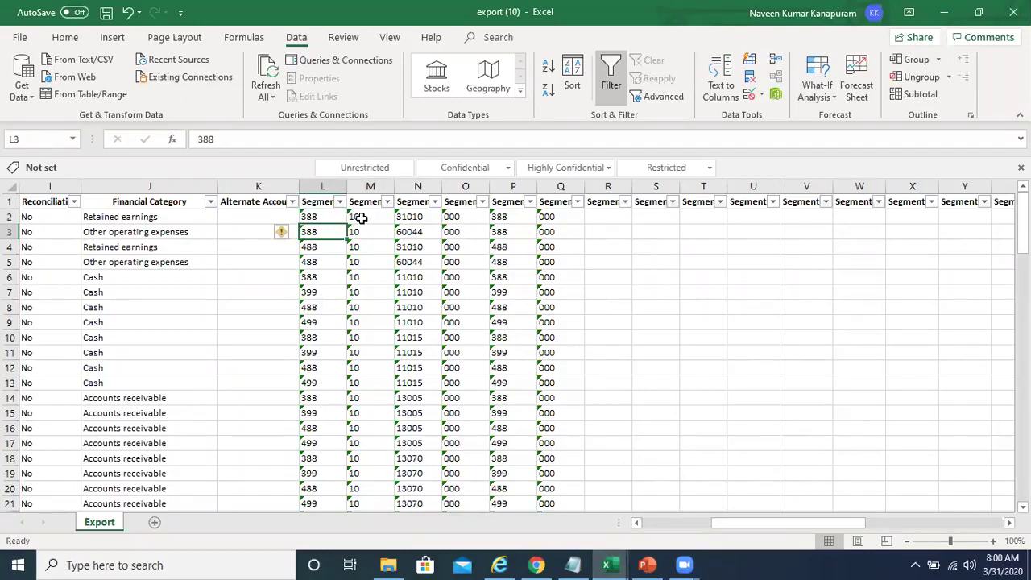
# Step: Examine row 3 from its financial category to Segment3 and compare its Segment1 value with row 2
pyautogui.press('Left')
pyautogui.press('Left')
pyautogui.press('Right')
pyautogui.press('Right')
pyautogui.press('Right')
pyautogui.press('Right')
pyautogui.press('Left')
pyautogui.press('Left')
pyautogui.press('Up')
pyautogui.press('Down')
pyautogui.press('Up')
# Step: Check the row 2 combination repeatedly between Segment1 and Segment5, matching the company value against the intercompany value
pyautogui.press('Right')
pyautogui.press('Right')
pyautogui.press('Right')
pyautogui.press('Right')
pyautogui.press('Left')
pyautogui.press('Left')
pyautogui.press('Left')
pyautogui.press('Left')
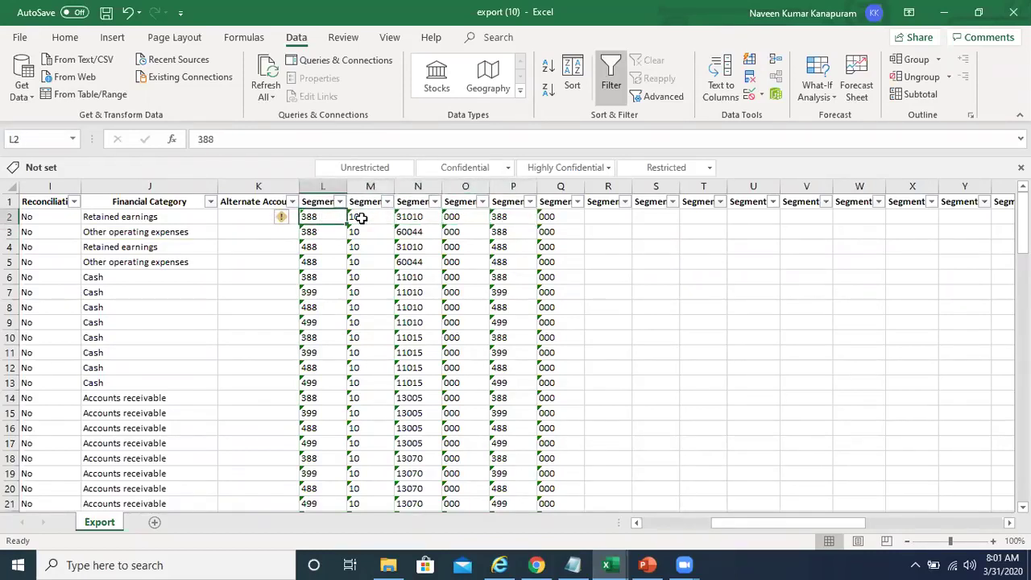
pyautogui.press('Right')
pyautogui.press('Right')
pyautogui.press('Right')
pyautogui.press('Right')
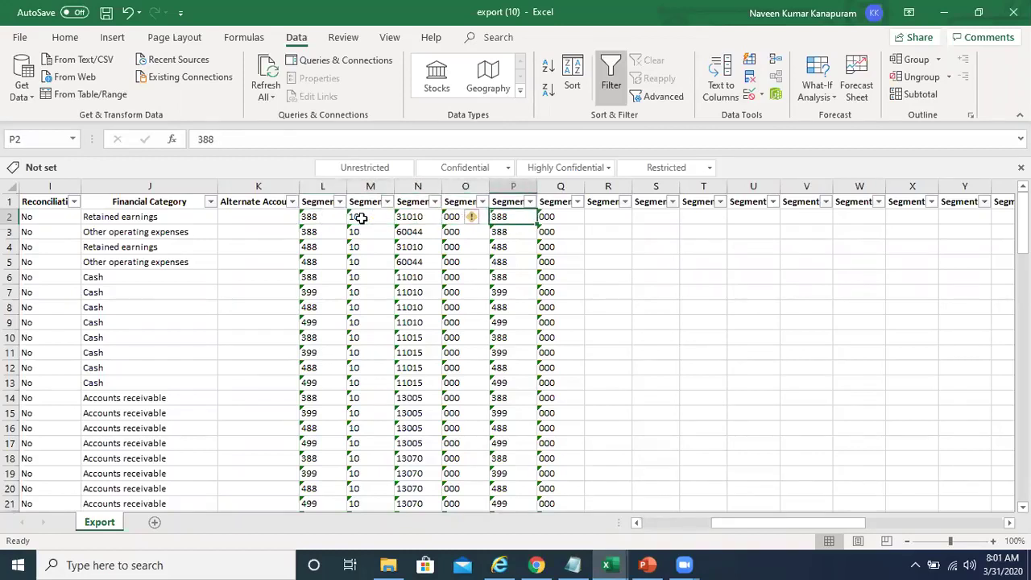
pyautogui.press('Left')
pyautogui.press('Left')
pyautogui.press('Left')
pyautogui.press('Left')
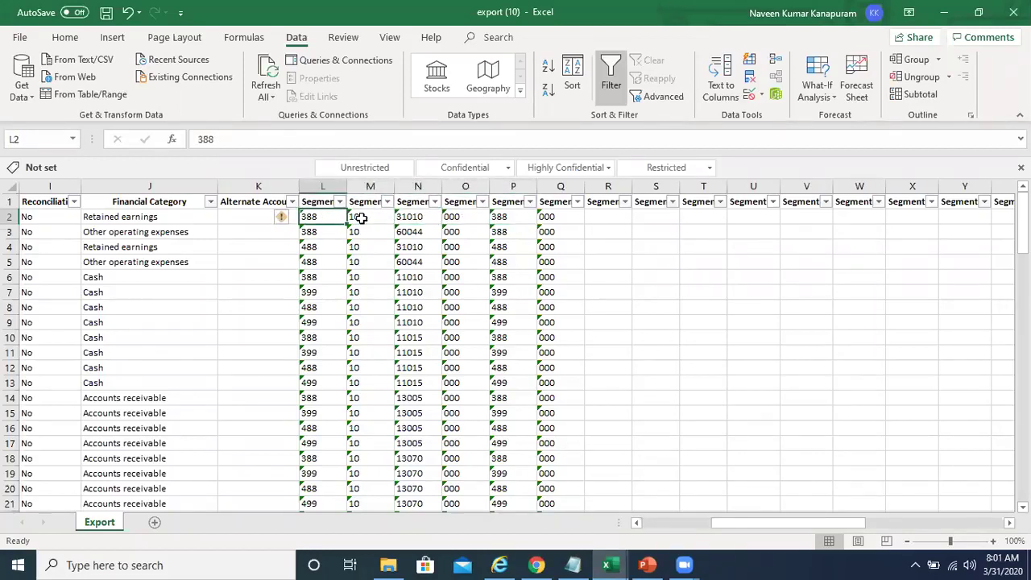
pyautogui.press('Right')
pyautogui.press('Right')
pyautogui.press('Right')
pyautogui.press('Right')
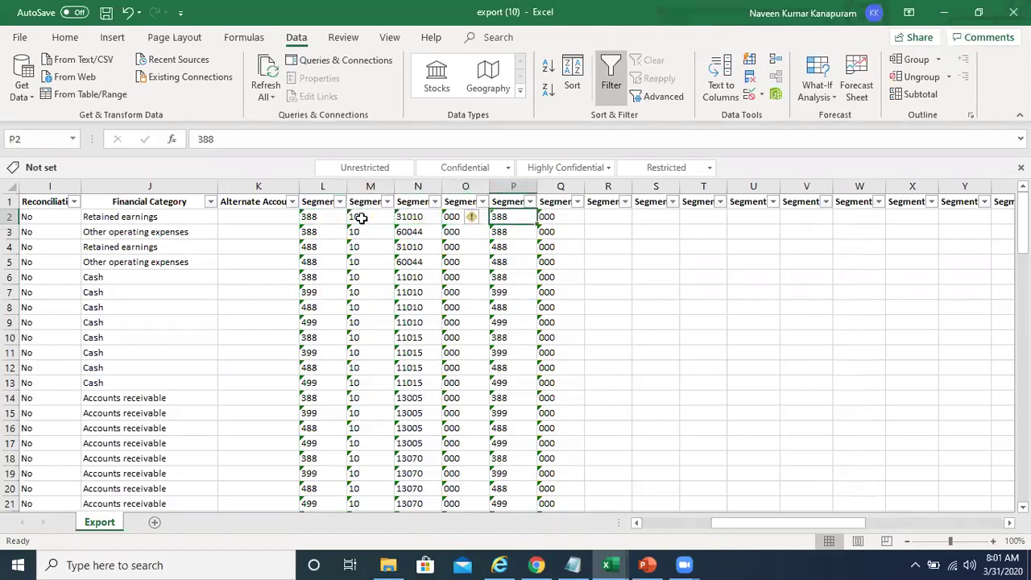
pyautogui.press('Left')
pyautogui.press('Left')
pyautogui.press('Left')
pyautogui.press('Left')
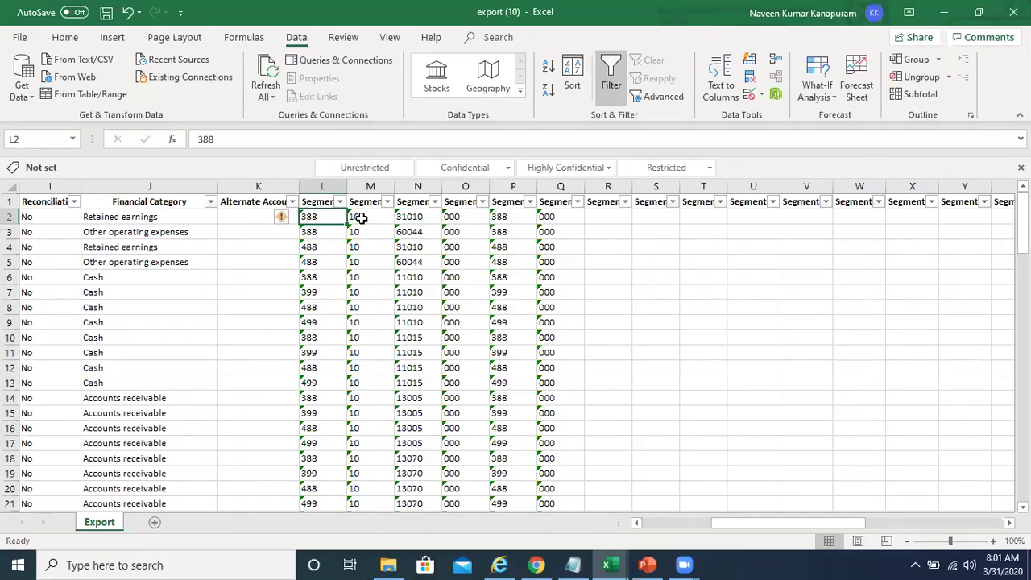
# Step: Enter 388 in cell T2 of the empty segment columns
pyautogui.press('Right')
pyautogui.press('Right')
pyautogui.press('Right')
pyautogui.press('Right')
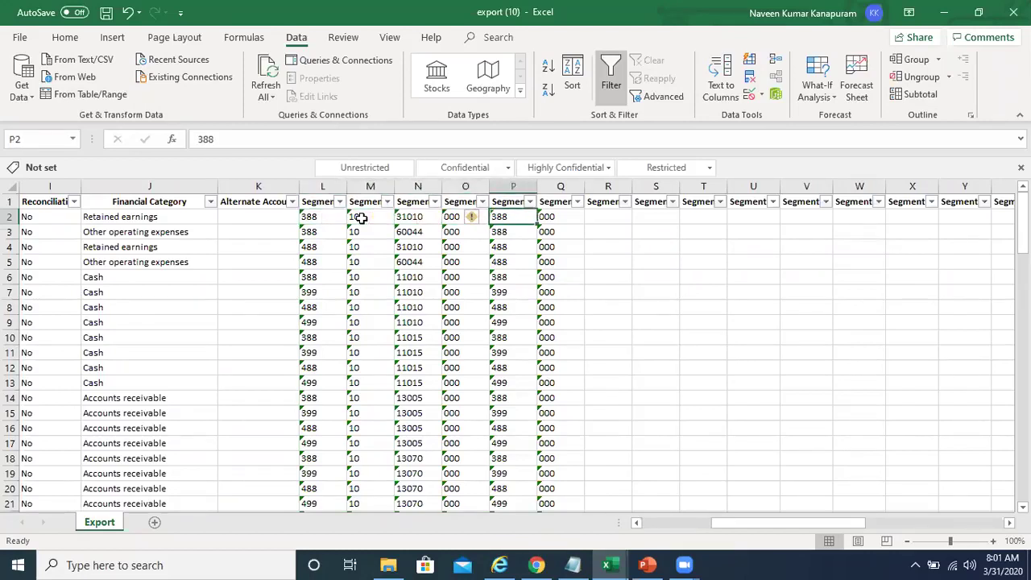
pyautogui.press('Right')
pyautogui.press('Right')
pyautogui.press('Right')
pyautogui.press('Right')
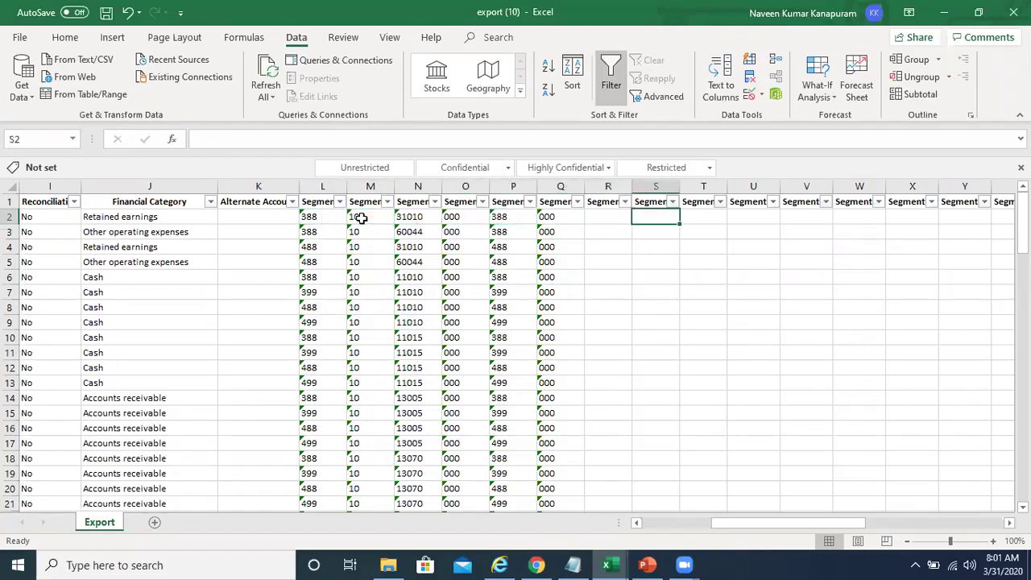
pyautogui.write('388')
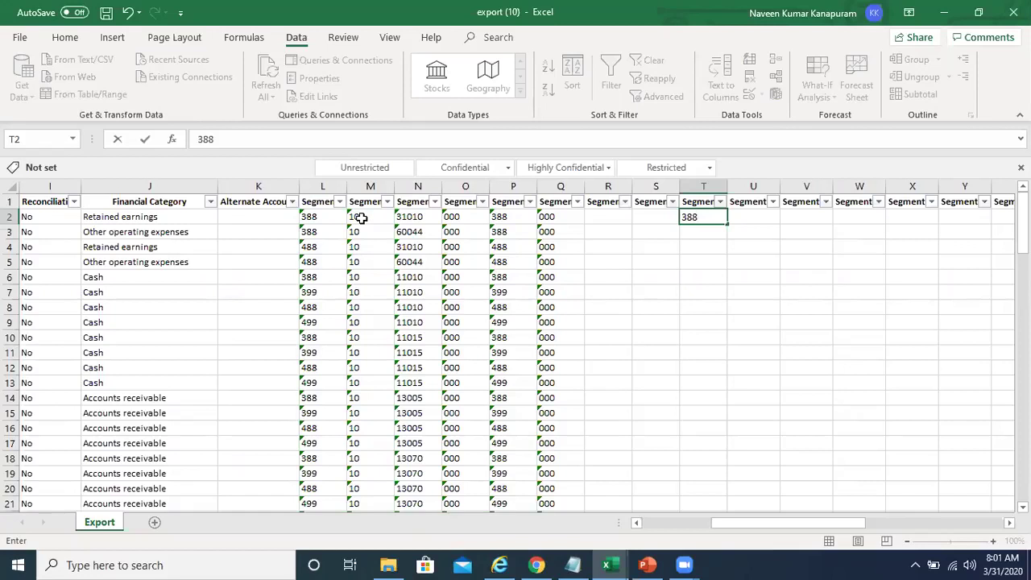
pyautogui.press('Return')
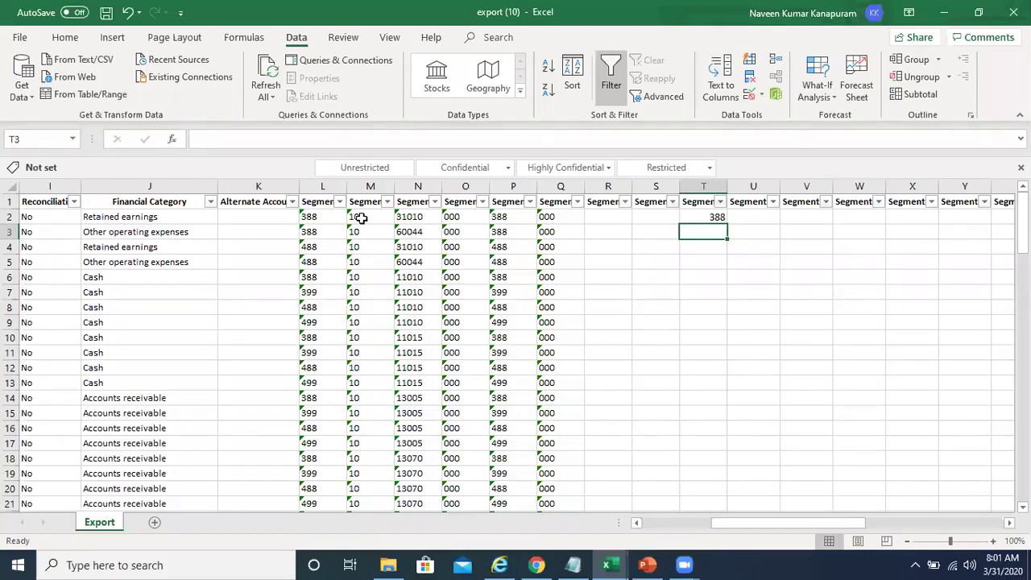
# Step: Enter 399 in cell T3 and replace it with 388
pyautogui.write('399')
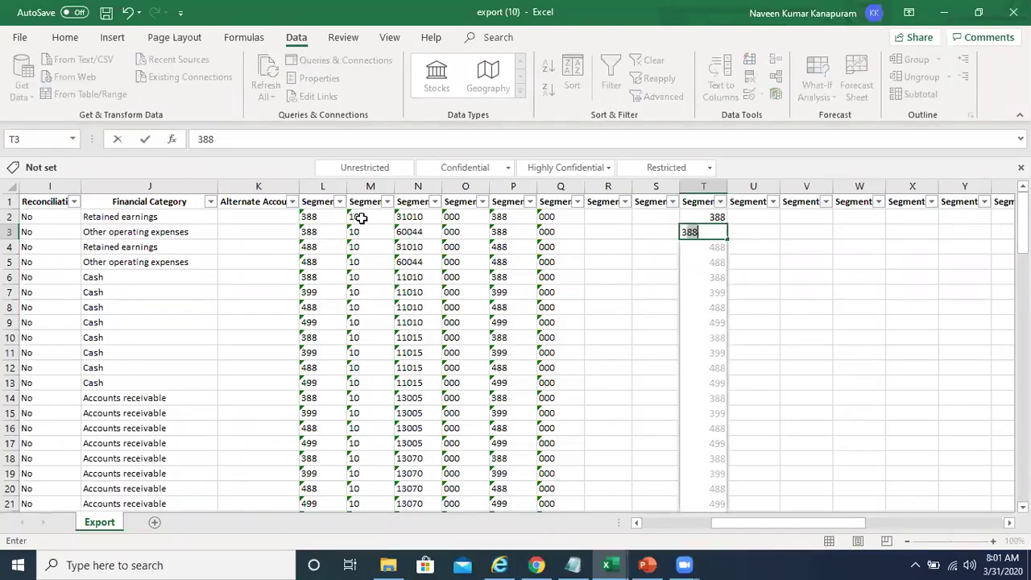
pyautogui.hotkey('ctrl', 'Return')
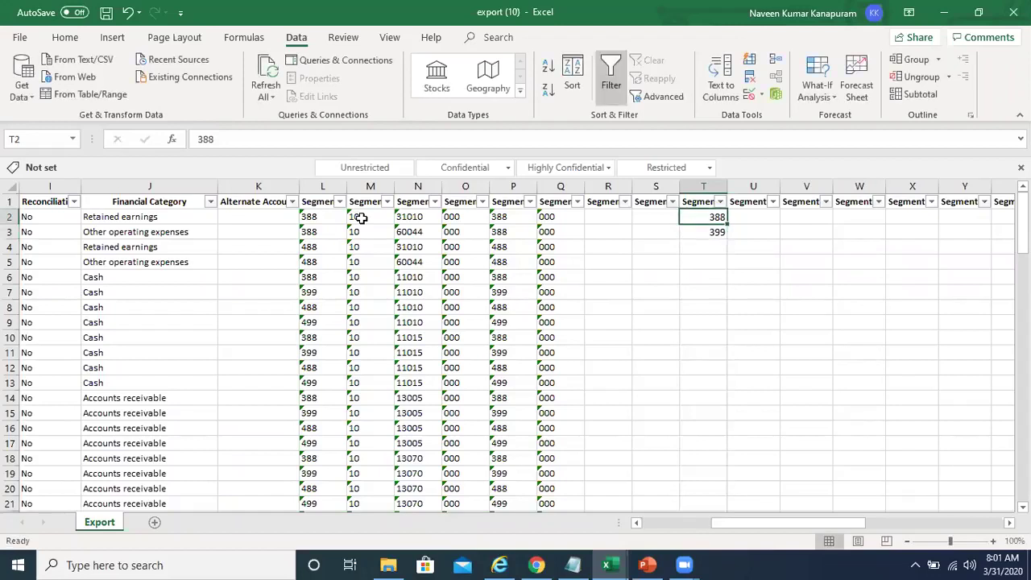
pyautogui.write('388')
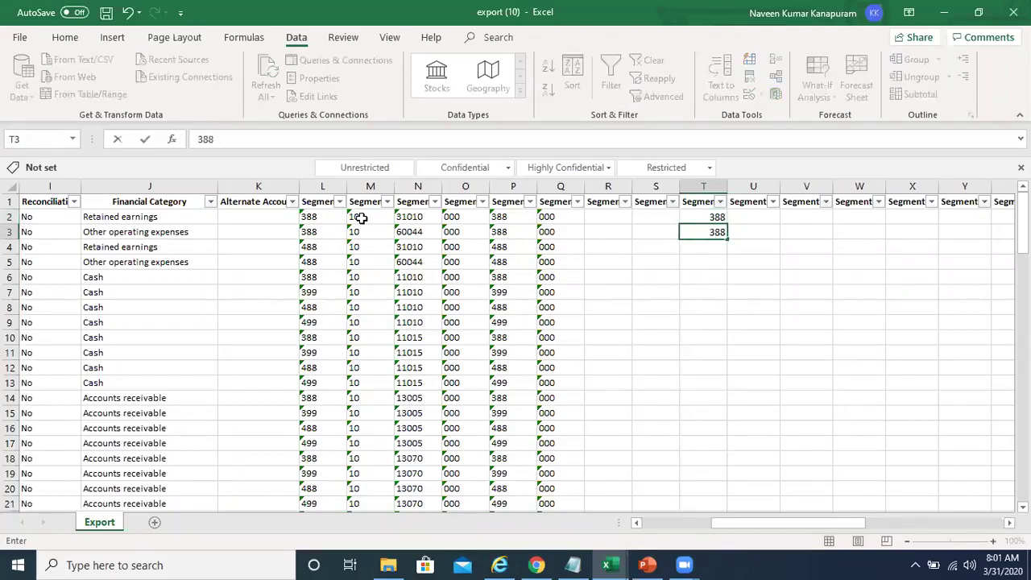
pyautogui.press('Up')
# Step: Enter 388 in cells U2 and U3 beside the existing scratch values
pyautogui.press('Right')
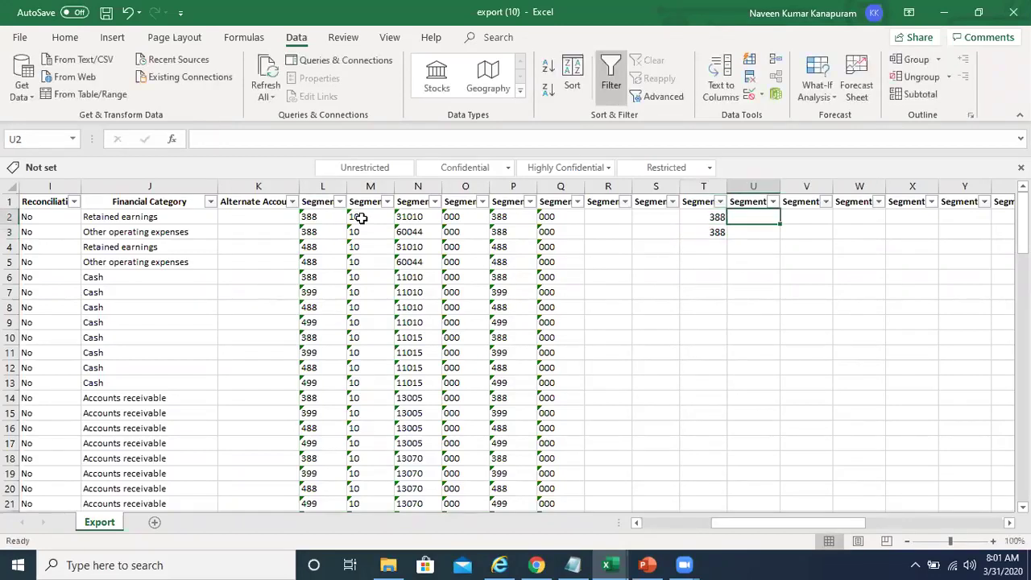
pyautogui.write('388')
pyautogui.press('Return')
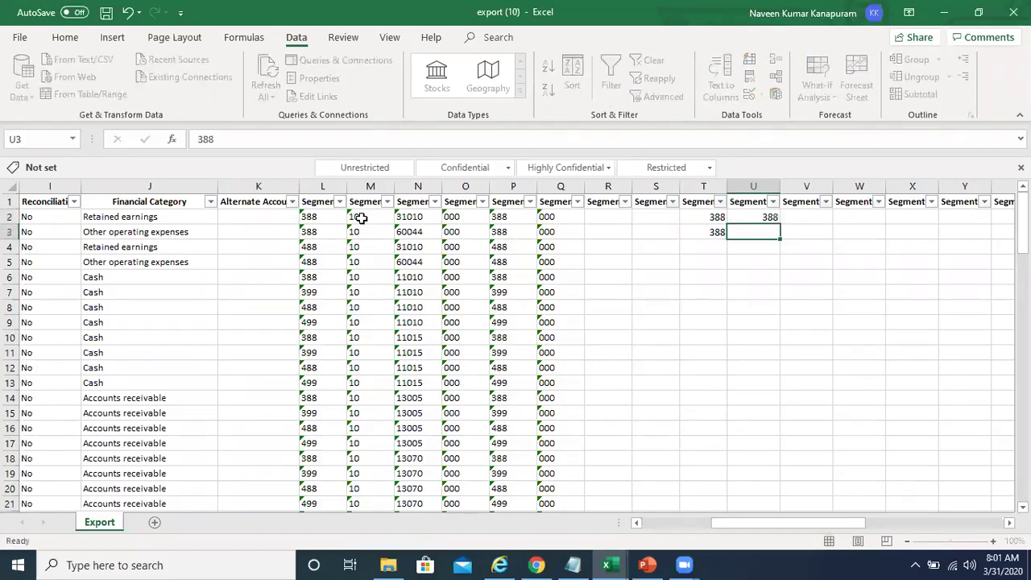
pyautogui.write('388')
pyautogui.press('Return')
# Step: Number the two scratch columns in row 4 with 1 in T4 and 5 in U4
pyautogui.press('Up')
pyautogui.press('Up')
pyautogui.press('Left')
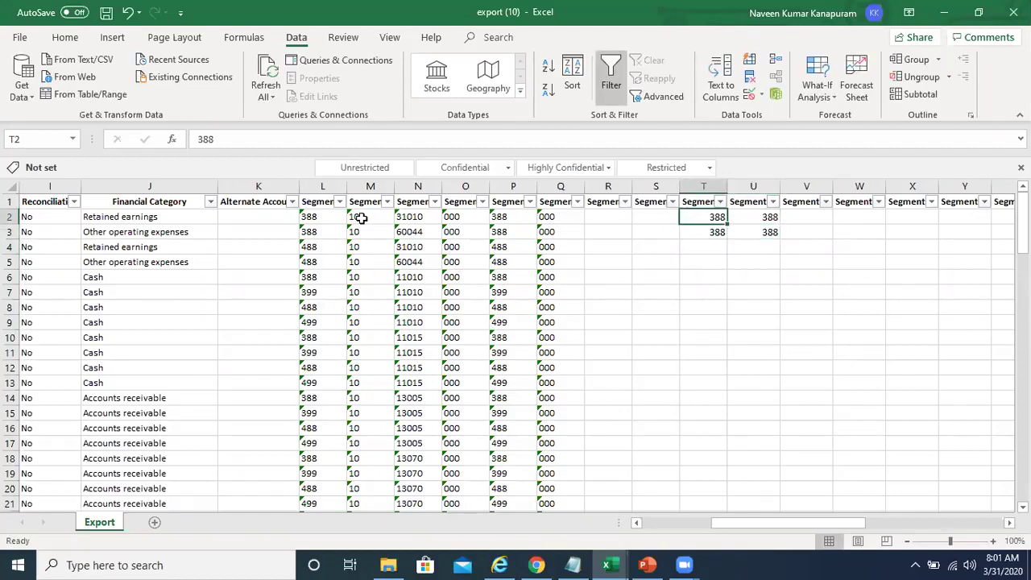
pyautogui.press('Right')
pyautogui.press('Right')
pyautogui.press('Left')
pyautogui.press('Left')
pyautogui.press('Down')
pyautogui.press('Down')
pyautogui.write('1')
pyautogui.press('Tab')
pyautogui.write('5')
pyautogui.press('Return')
# Step: Compare the scratch values in columns T and U across rows 2 and 3
pyautogui.press('Up')
pyautogui.press('Up')
pyautogui.press('Up')
pyautogui.press('Left')
pyautogui.press('Down')
pyautogui.press('Right')
pyautogui.press('Left')
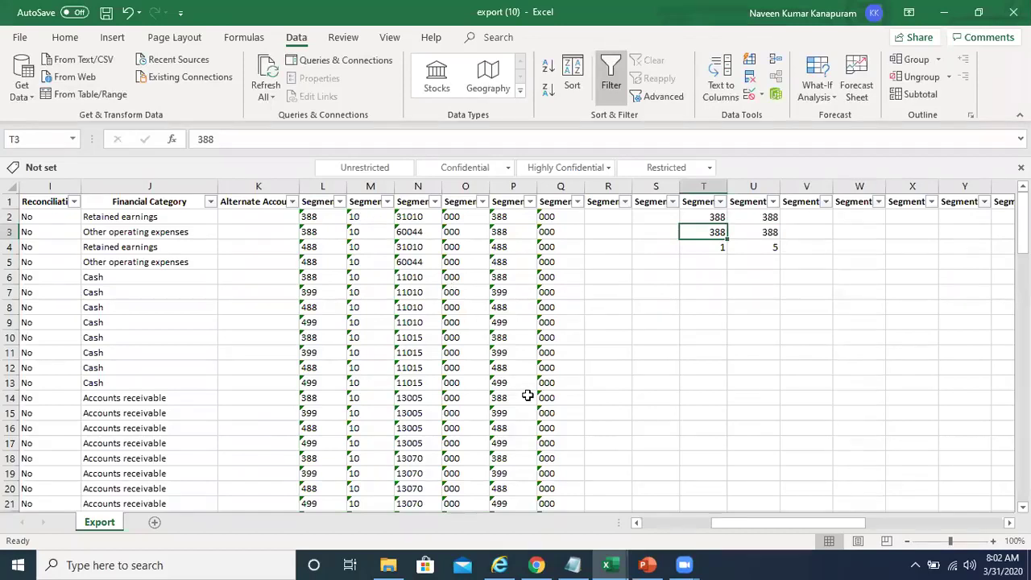
pyautogui.click(486, 292)
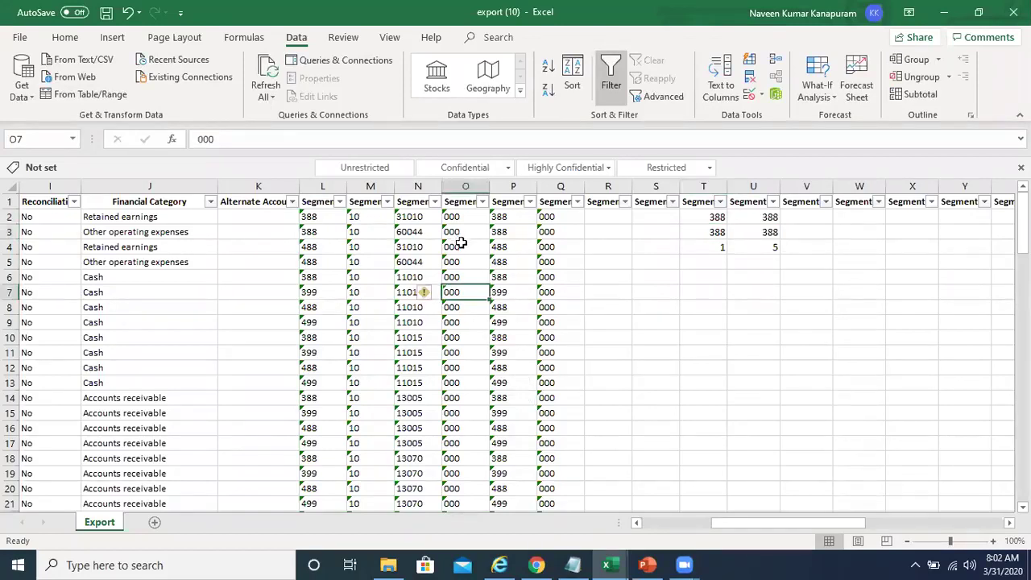
# Step: Clear the scratch values from cells T2 to U4
pyautogui.click(698, 216)
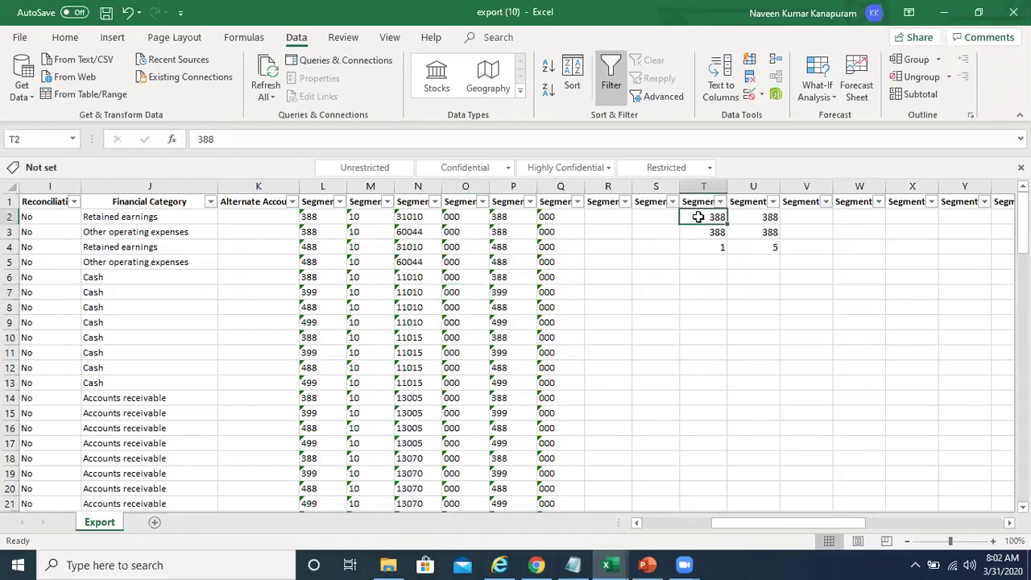
pyautogui.hotkey('shift', 'Right')
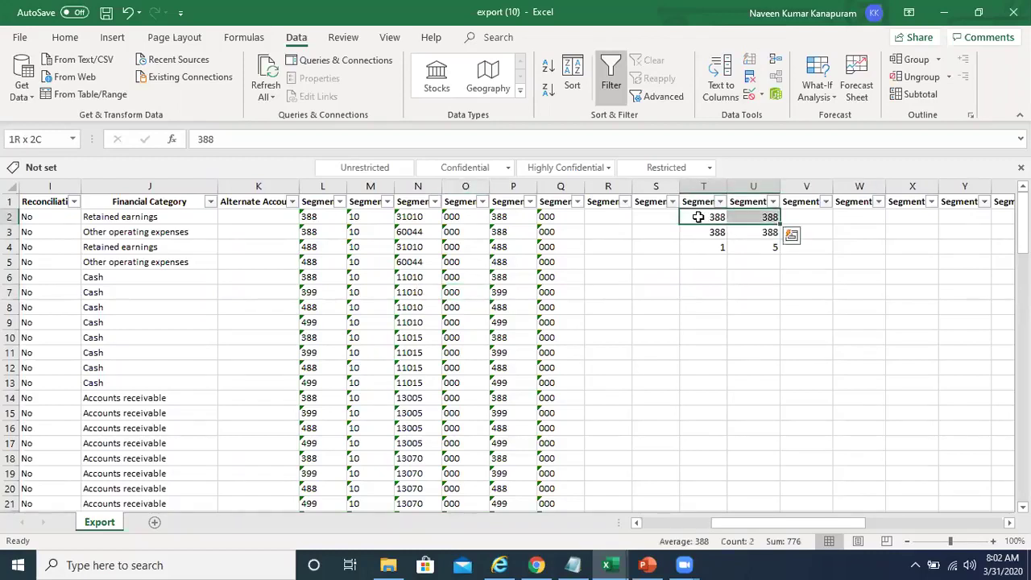
pyautogui.hotkey('shift', 'Down')
pyautogui.hotkey('shift', 'Down')
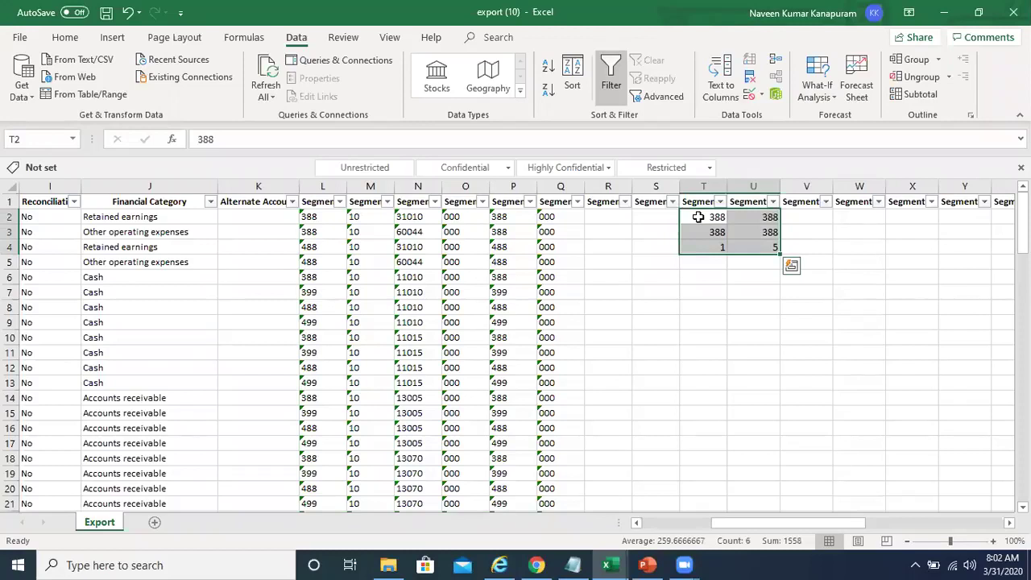
pyautogui.press('Delete')
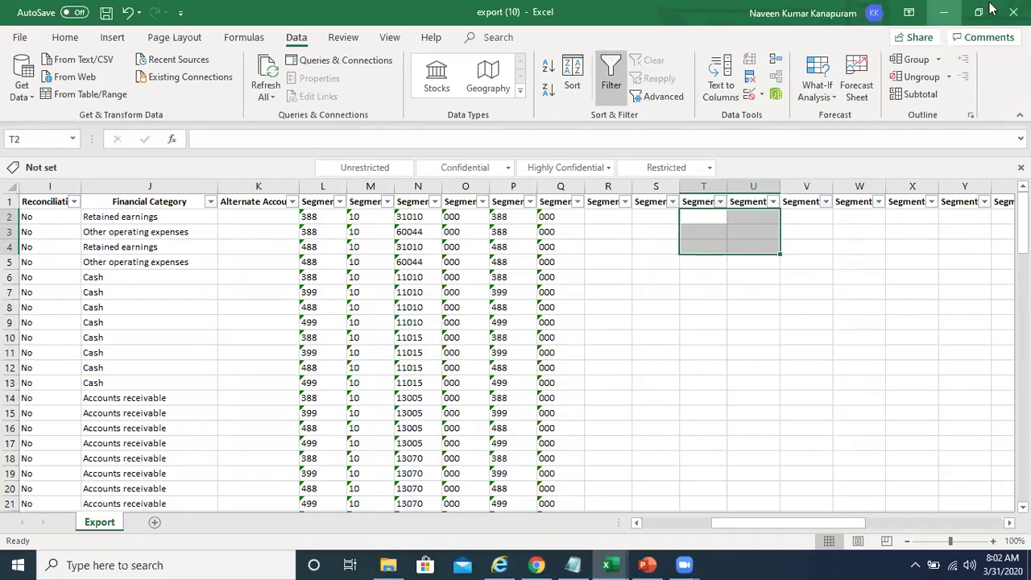
# Step: Switch to the Enterprise & FSM workbook and examine the IND COA account combination in K60 of Sheet3
pyautogui.click(944, 13)
pyautogui.press('Down')
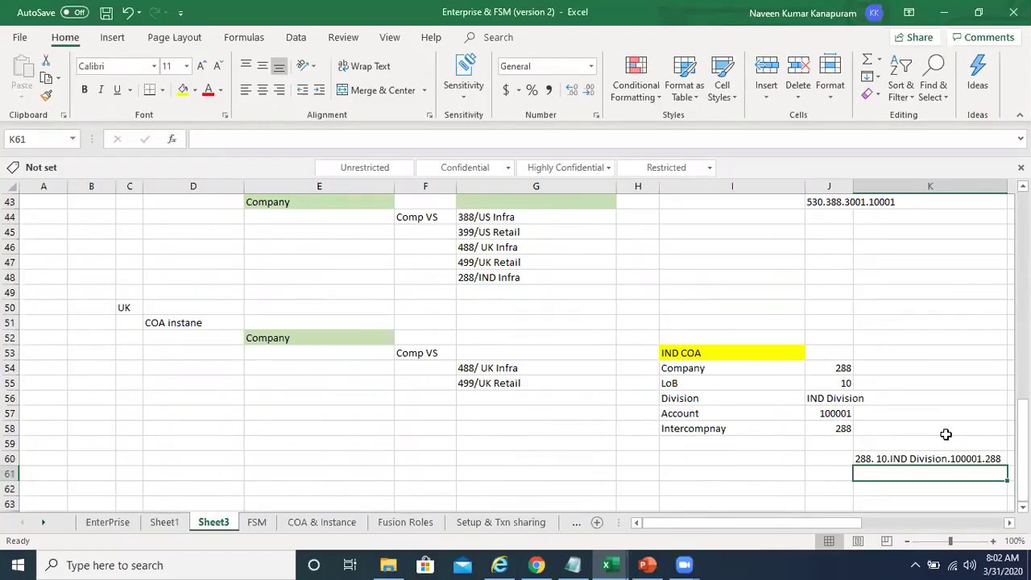
pyautogui.press('Up')
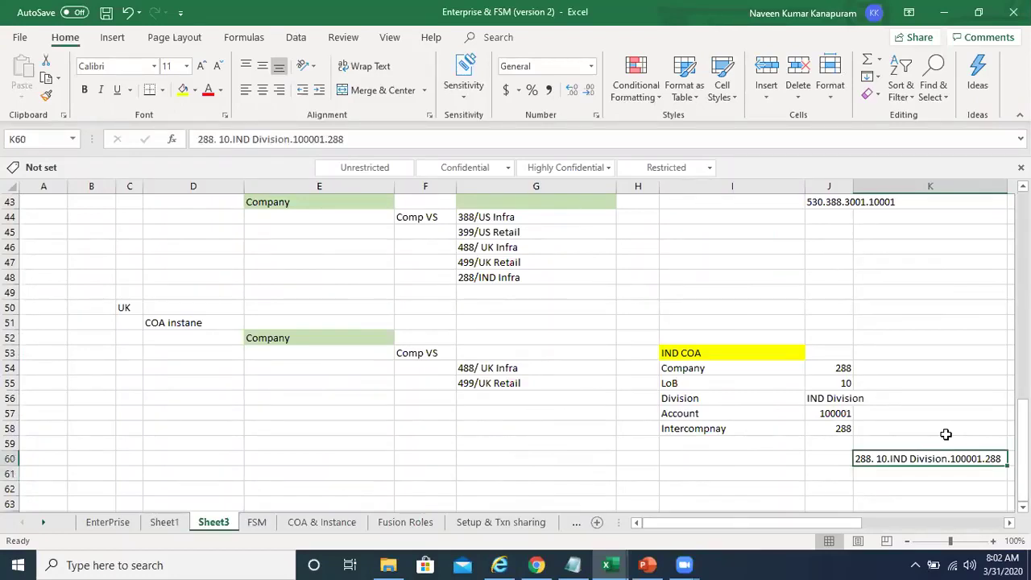
pyautogui.press('Down')
pyautogui.press('Up')
pyautogui.press('Right')
pyautogui.press('Right')
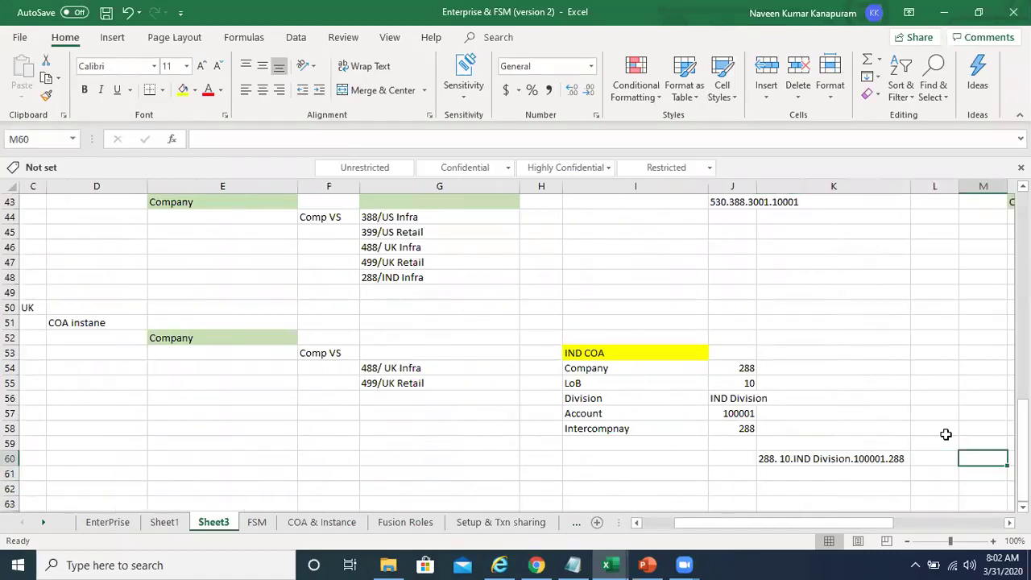
pyautogui.press('Left')
pyautogui.press('Left')
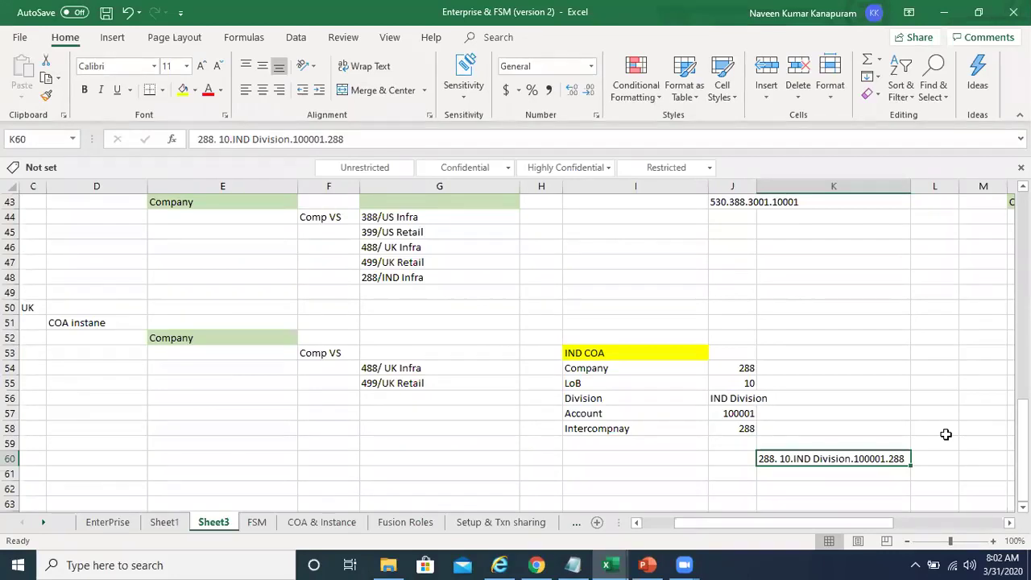
# Step: Examine the IND COA segment values in rows 54 to 58 against the account combination in K60
pyautogui.press('Up')
pyautogui.press('Up')
pyautogui.press('Up')
pyautogui.press('Up')
pyautogui.press('Up')
pyautogui.press('Up')
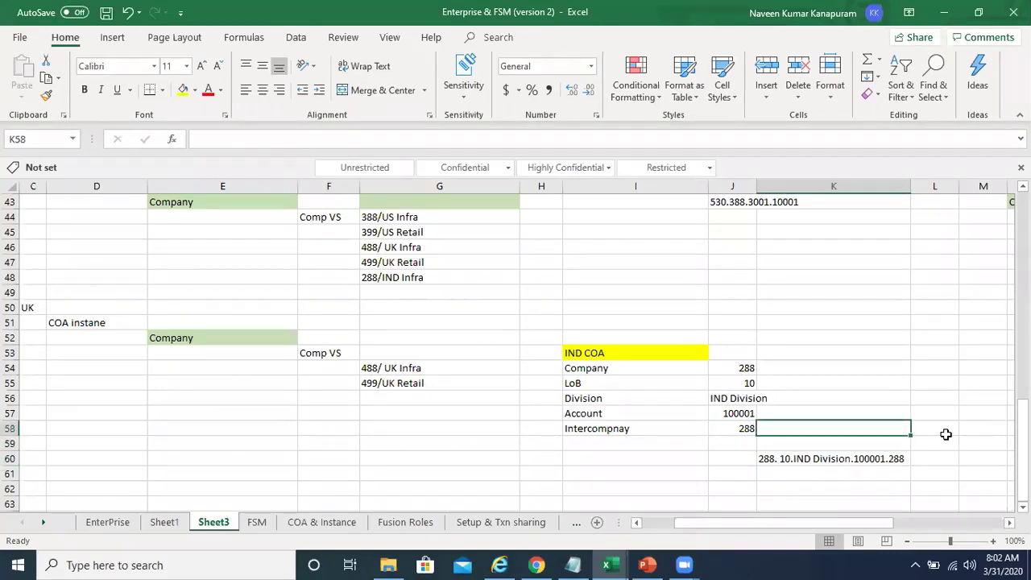
pyautogui.press('Down')
pyautogui.press('Down')
pyautogui.press('Down')
pyautogui.press('Down')
pyautogui.press('Down')
pyautogui.press('Down')
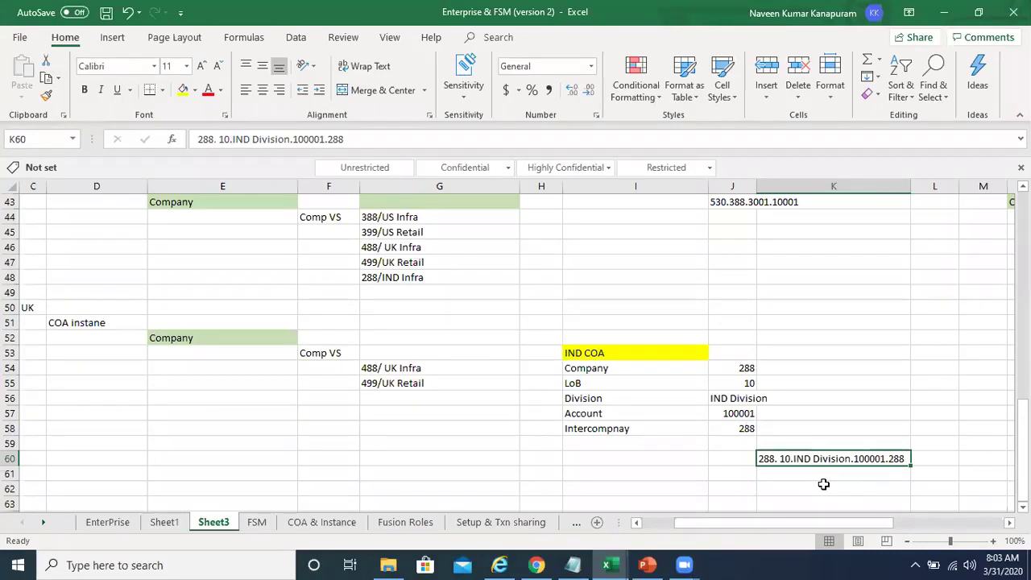
pyautogui.press('Return')
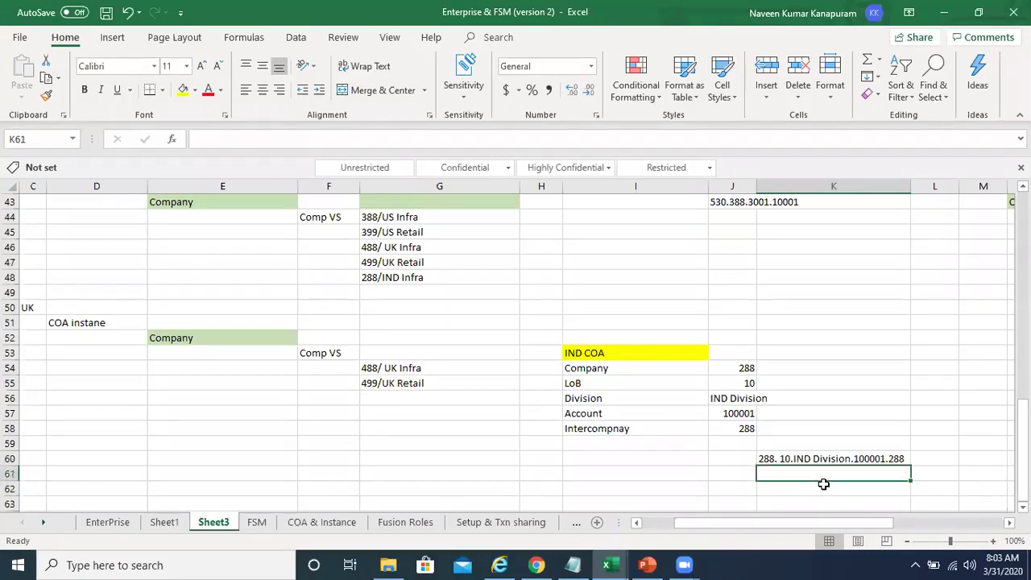
pyautogui.press('Up')
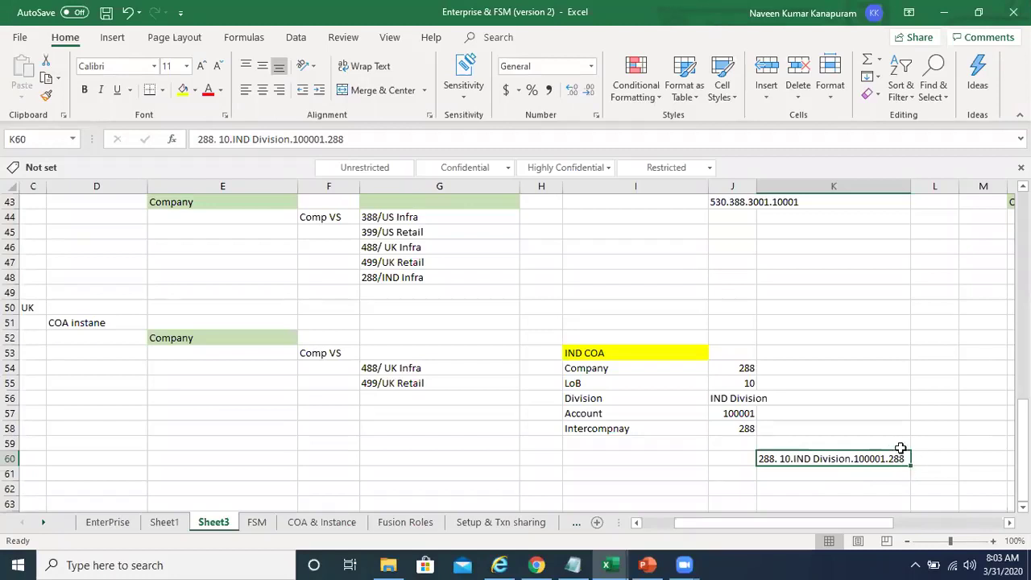
# Step: Label the account combination in row 60 as Valid in I60
pyautogui.click(636, 456)
pyautogui.write('Valid')
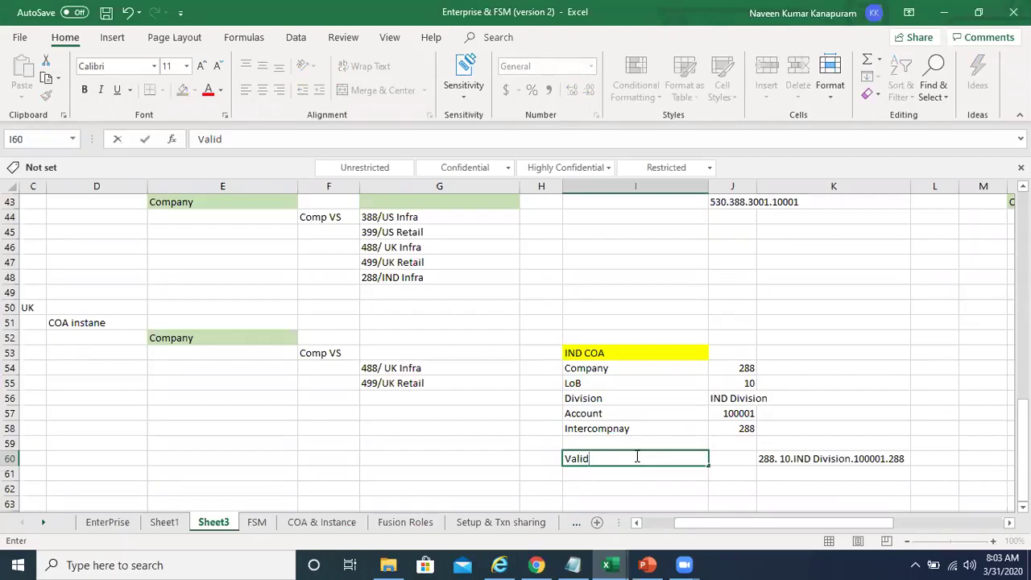
pyautogui.press('Return')
pyautogui.press('Return')
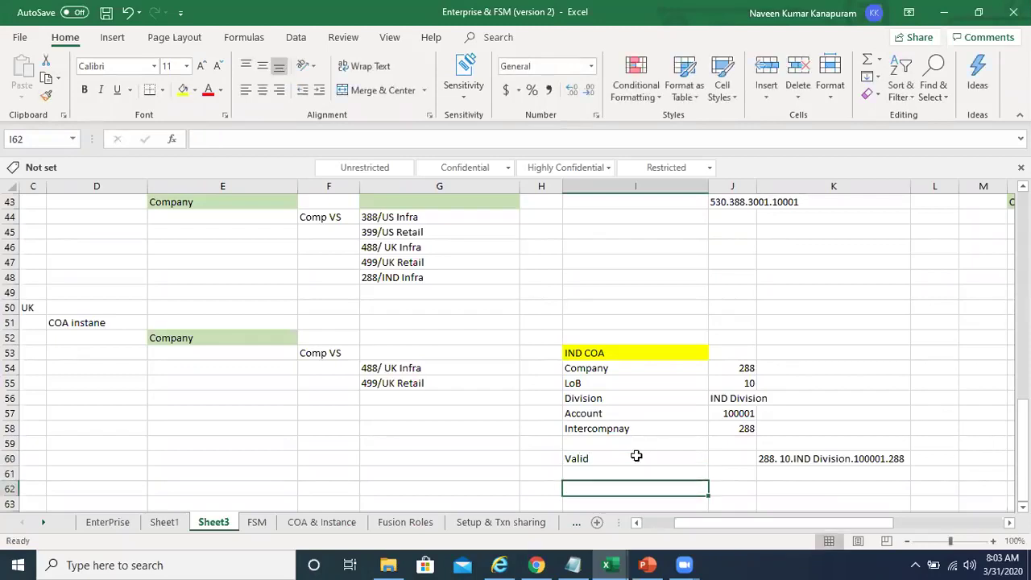
# Step: Enter the combination 288.20.USA Divsiion.100002.288 in K62 and label it Invalid in I62
pyautogui.press('Right')
pyautogui.press('Right')
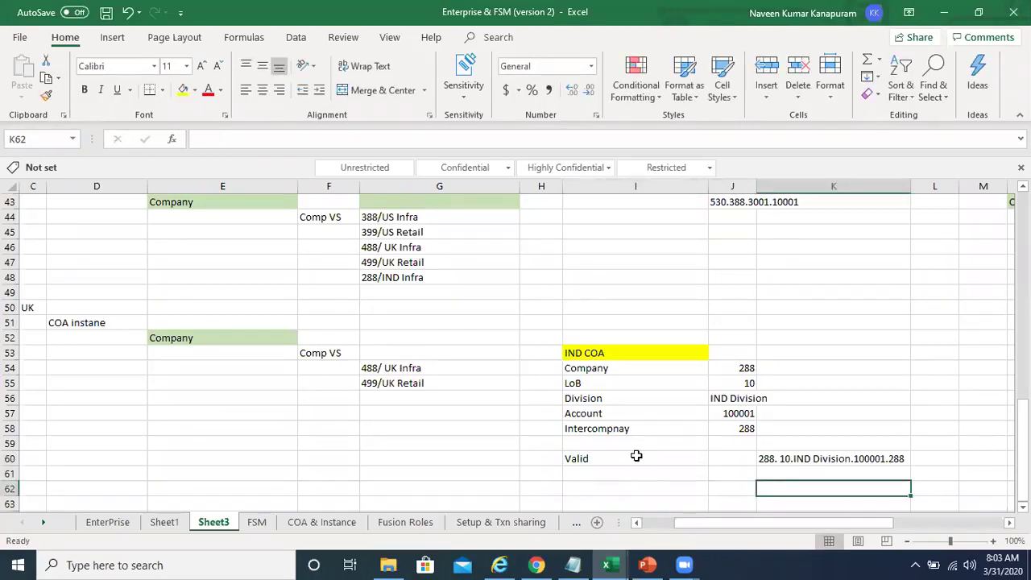
pyautogui.write('288')
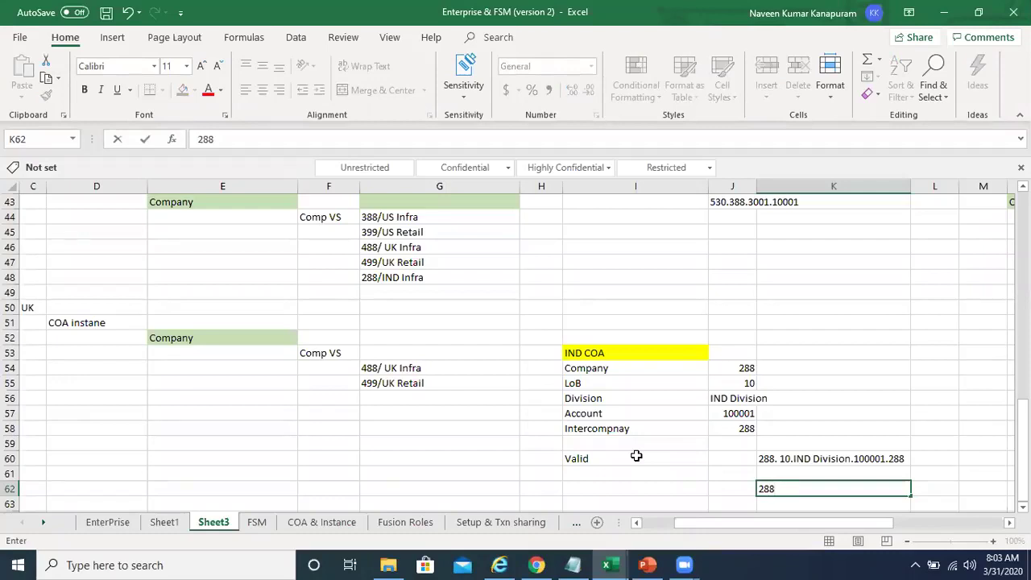
pyautogui.write('.20.USA D')
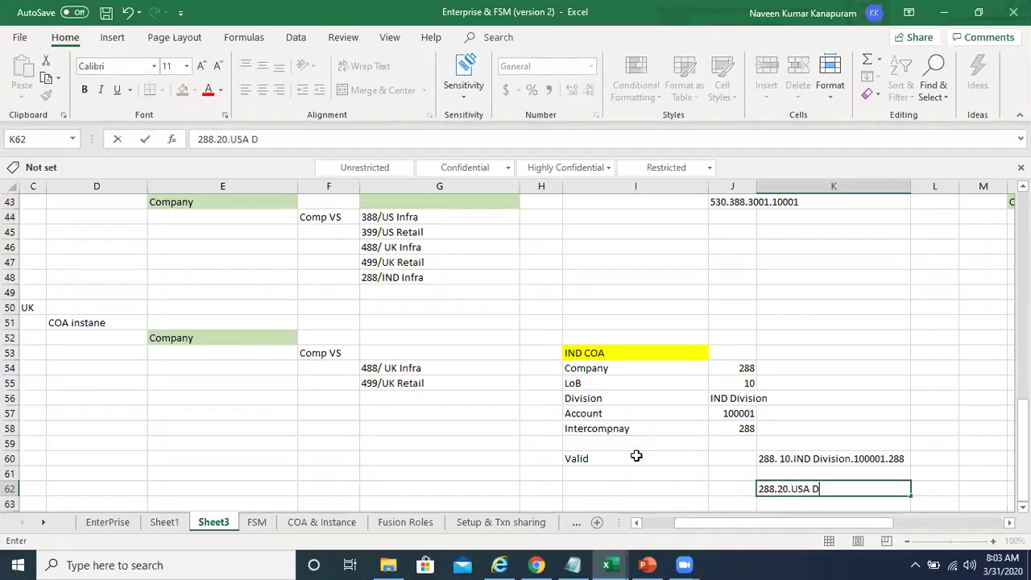
pyautogui.write('ivsiion.')
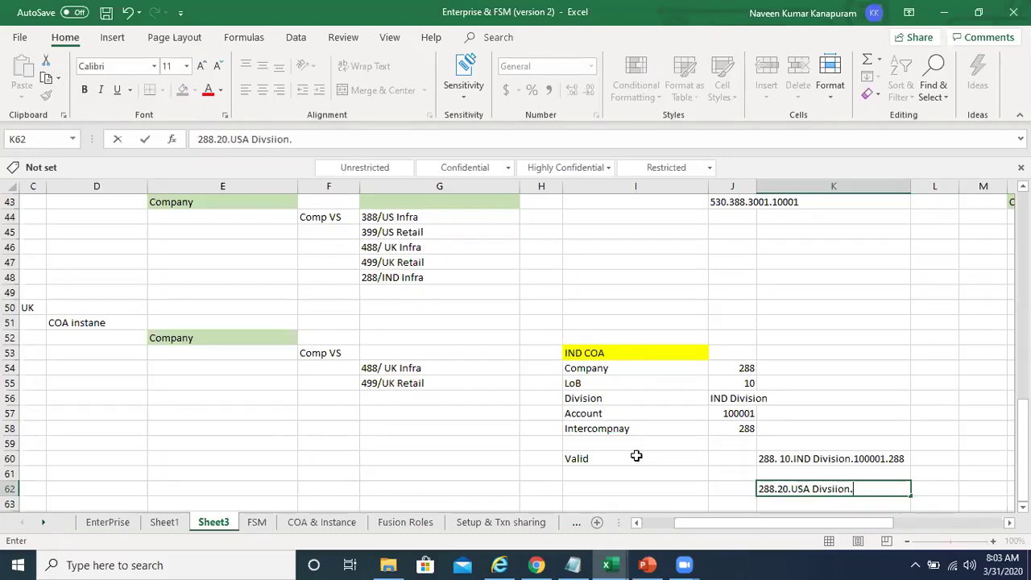
pyautogui.write('100002')
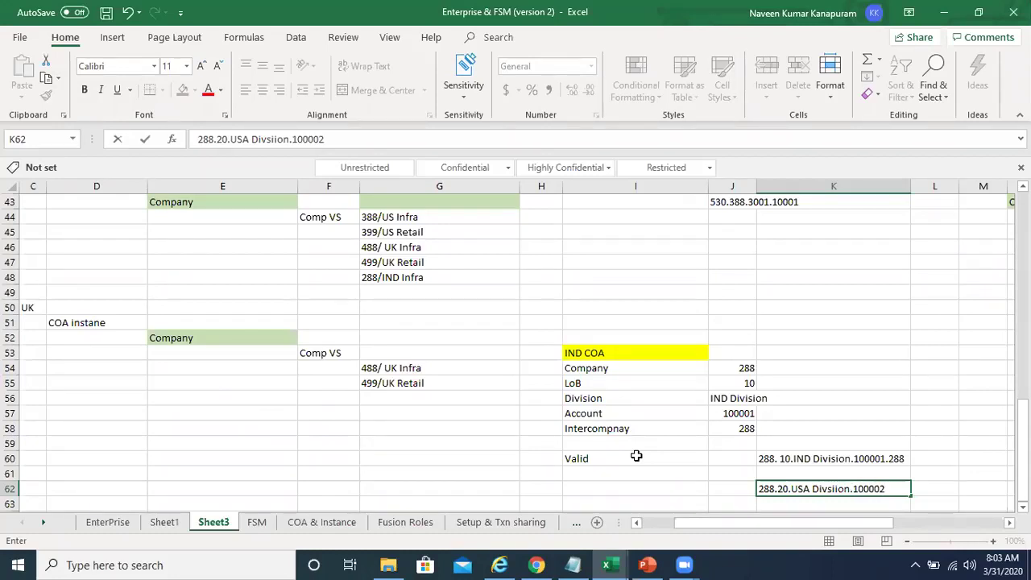
pyautogui.write('.288')
pyautogui.press('Left')
pyautogui.press('Left')
pyautogui.write('Invalid')
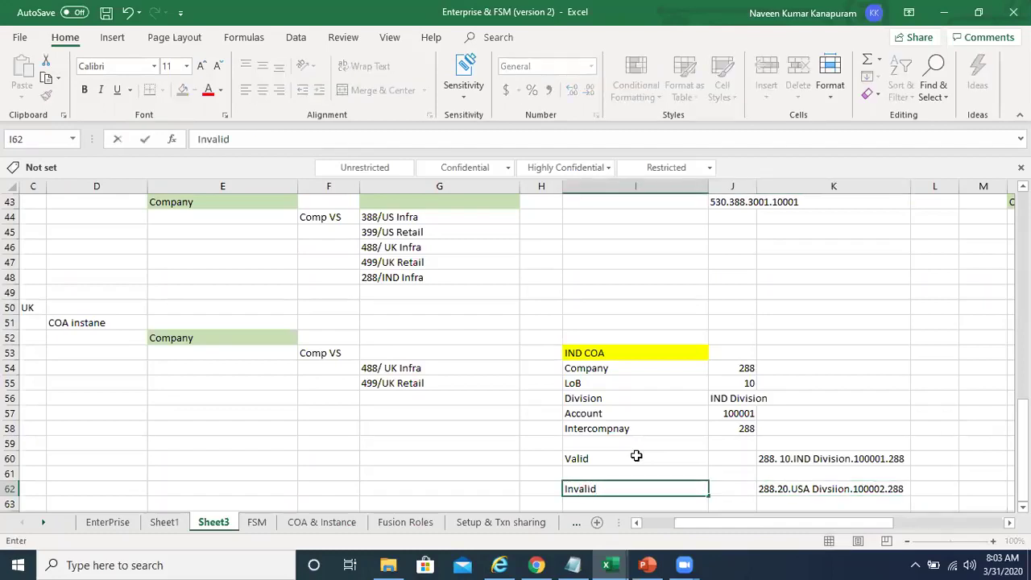
pyautogui.press('Right')
# Step: Describe the IND COA company value as Inida in K54 and the LoB value as IND Lob in K55
pyautogui.press('Right')
pyautogui.press('Up')
pyautogui.press('Up')
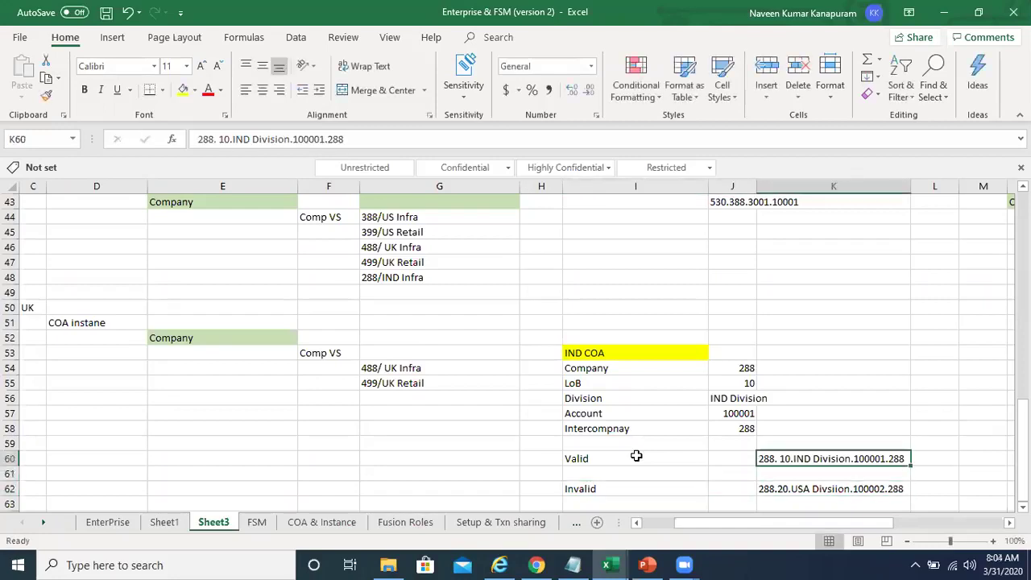
pyautogui.press('Up')
pyautogui.press('Up')
pyautogui.press('Up')
pyautogui.press('Up')
pyautogui.press('Up')
pyautogui.press('Up')
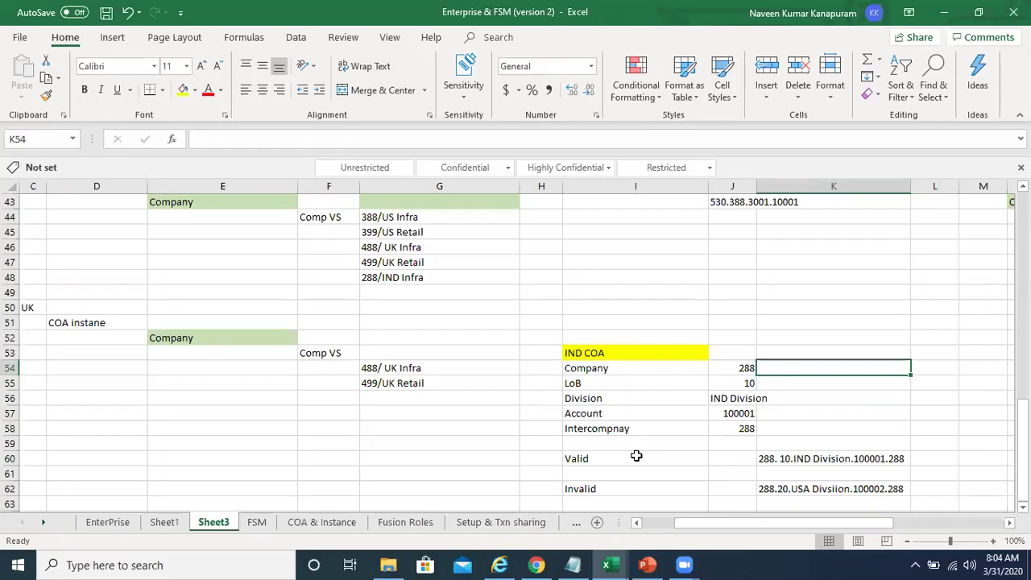
pyautogui.write('Inida')
pyautogui.press('Return')
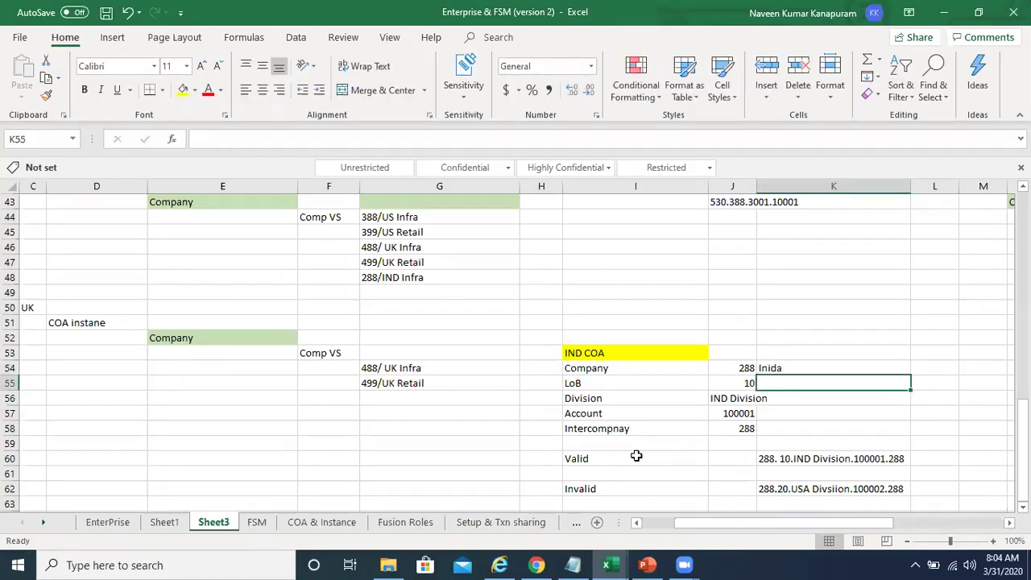
pyautogui.write('IND Lob')
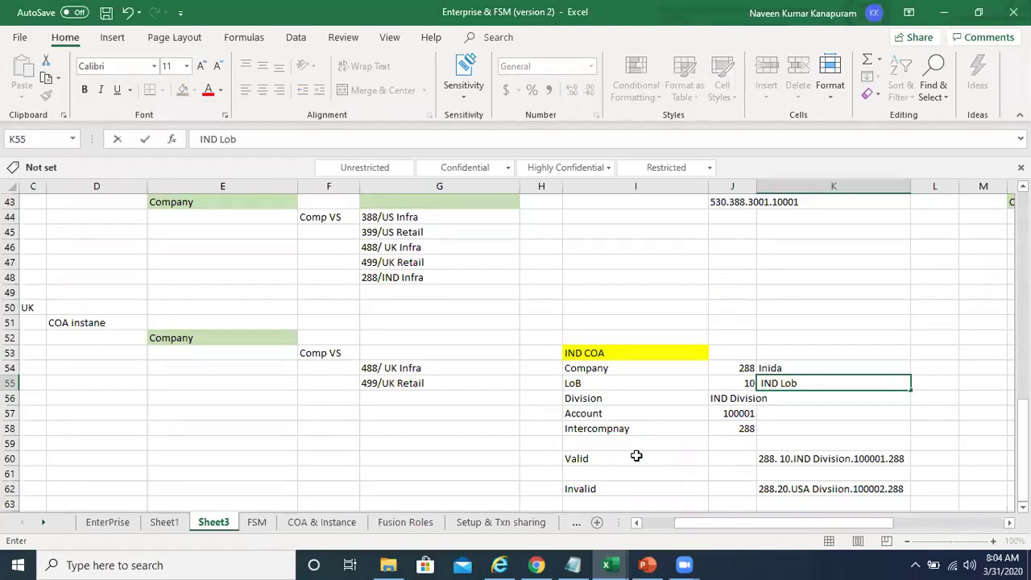
pyautogui.press('Return')
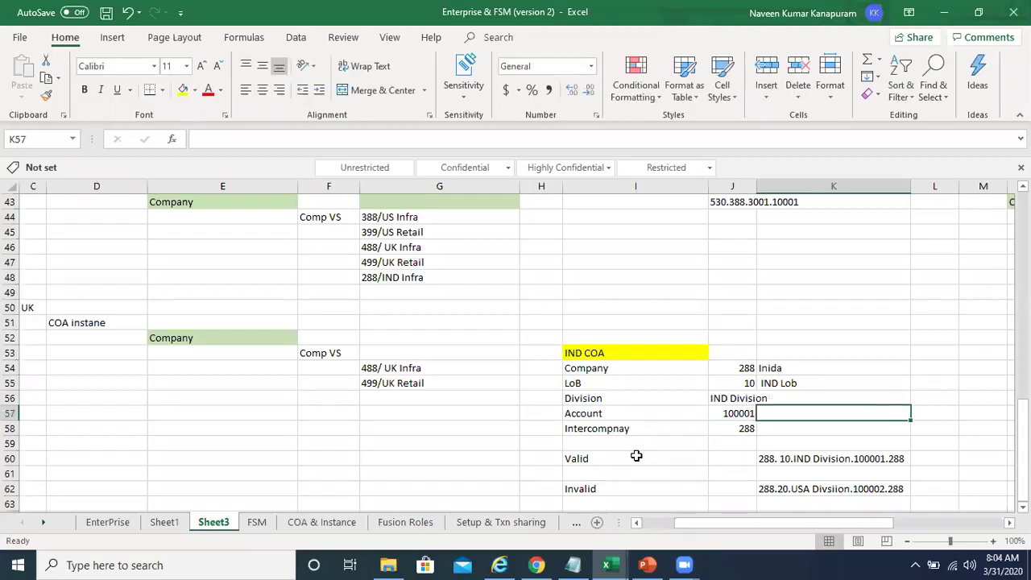
# Step: Describe the account value 100001 as Cash IND Bank account in K57
pyautogui.press('Down')
pyautogui.write('Cash I')
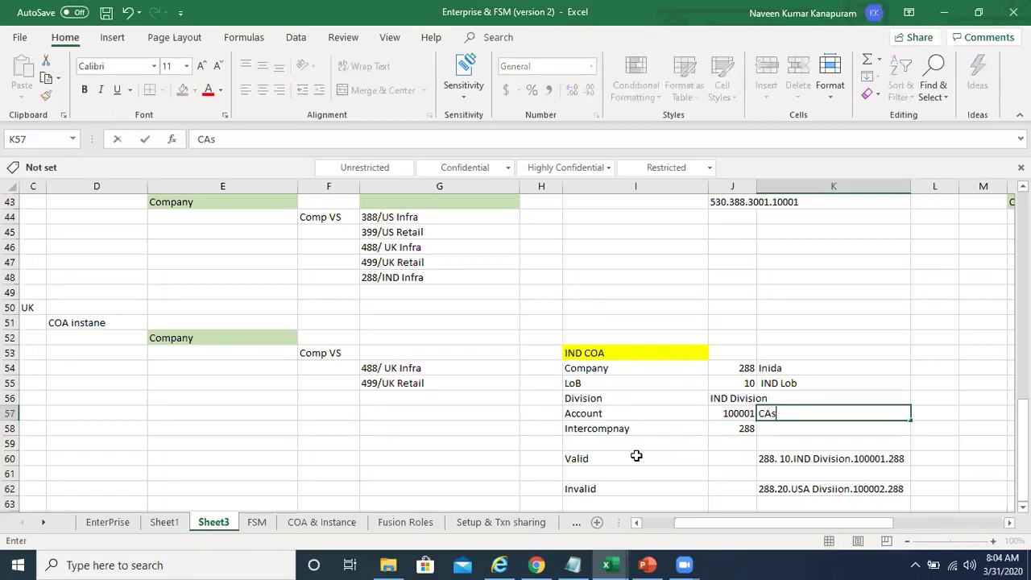
pyautogui.write('ND Bank account')
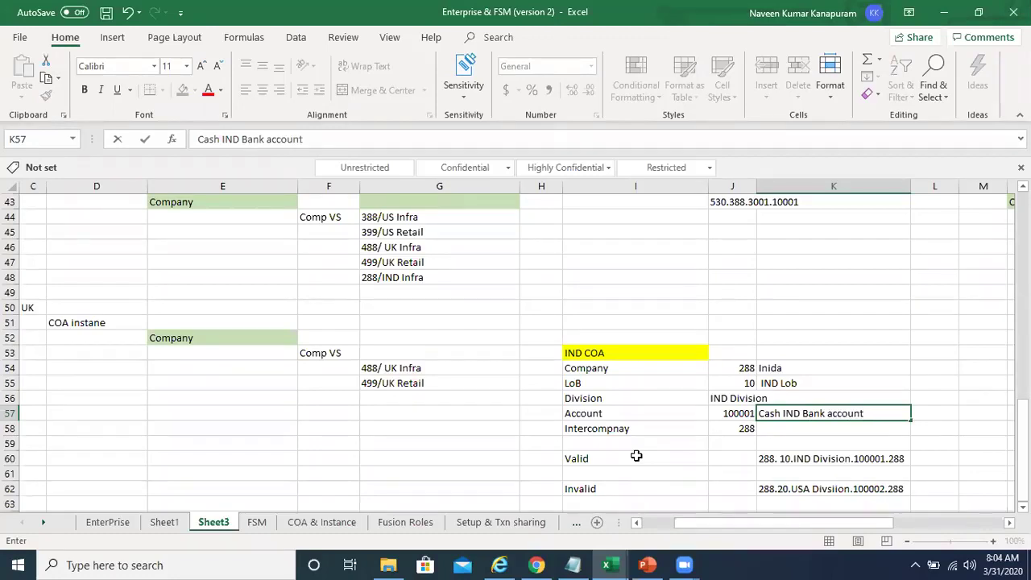
pyautogui.press('Return')
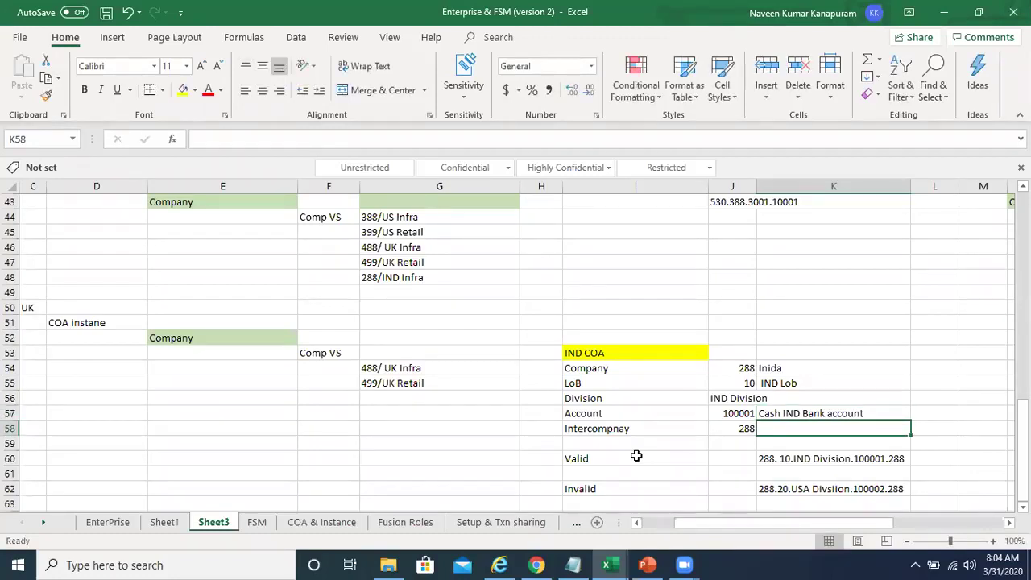
# Step: Copy the company description from K54 to K58 beside the intercompany value
pyautogui.press('Up')
pyautogui.press('Up')
pyautogui.press('Up')
pyautogui.press('Up')
pyautogui.hotkey('ctrl', 'c')
pyautogui.press('Down')
pyautogui.press('Down')
pyautogui.press('Down')
pyautogui.press('Down')
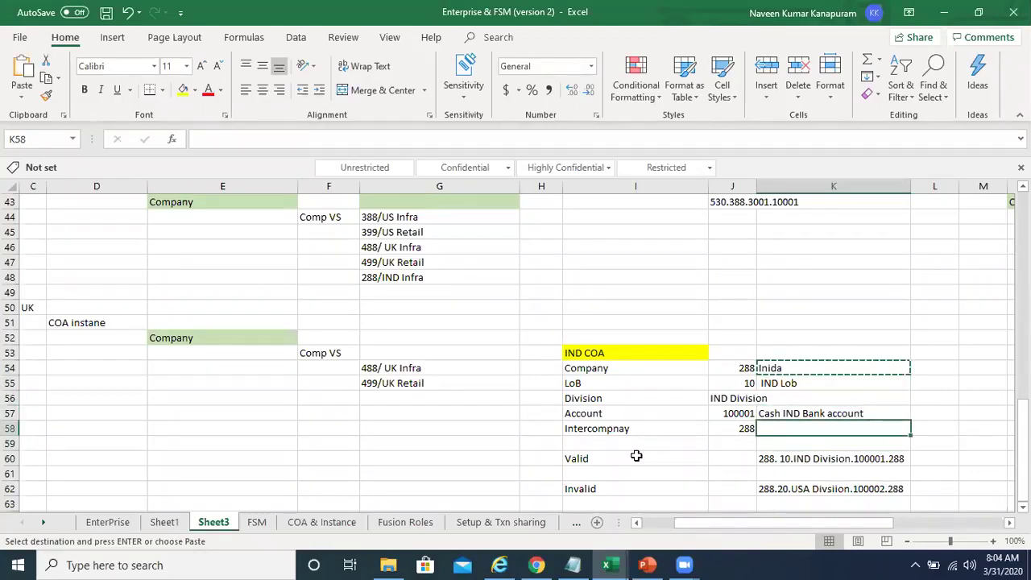
pyautogui.hotkey('ctrl', 'v')
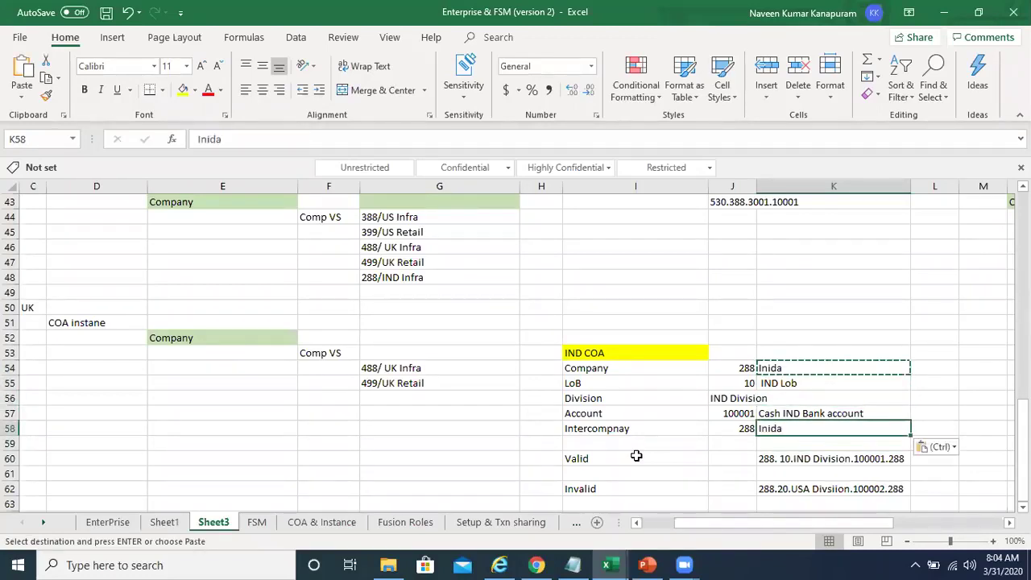
# Step: Compare the segment descriptions in column K with the valid combination in K60
pyautogui.press('Up')
pyautogui.press('Up')
pyautogui.press('Up')
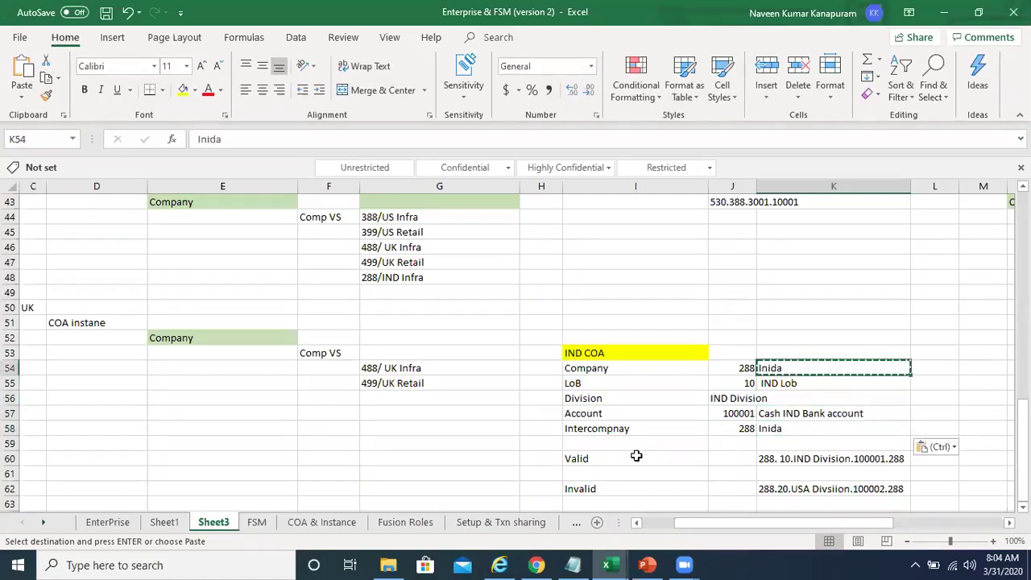
pyautogui.press('Down')
pyautogui.press('Down')
pyautogui.press('Down')
pyautogui.press('Down')
pyautogui.press('Down')
pyautogui.press('Down')
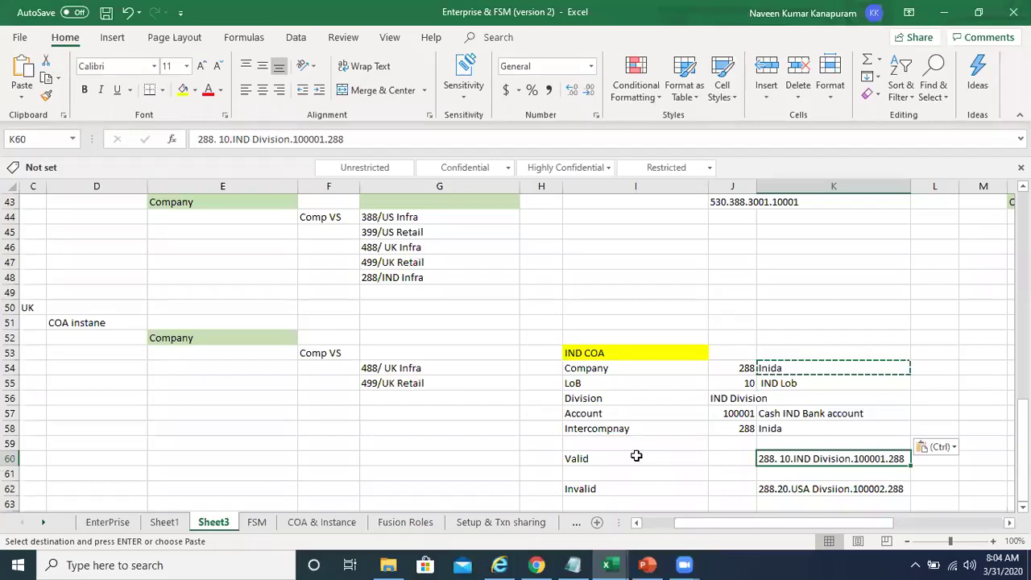
pyautogui.press('Down')
# Step: Add a second LoB value 20 in L55 with the description ISA LoB in M55
pyautogui.press('Up')
pyautogui.press('Up')
pyautogui.press('Up')
pyautogui.press('Up')
pyautogui.press('Up')
pyautogui.press('Up')
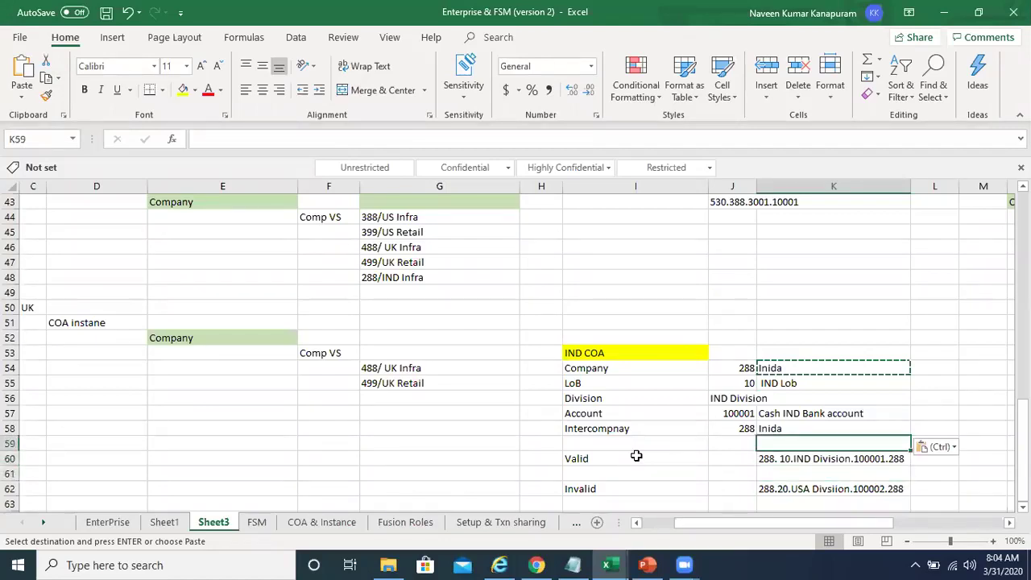
pyautogui.press('Right')
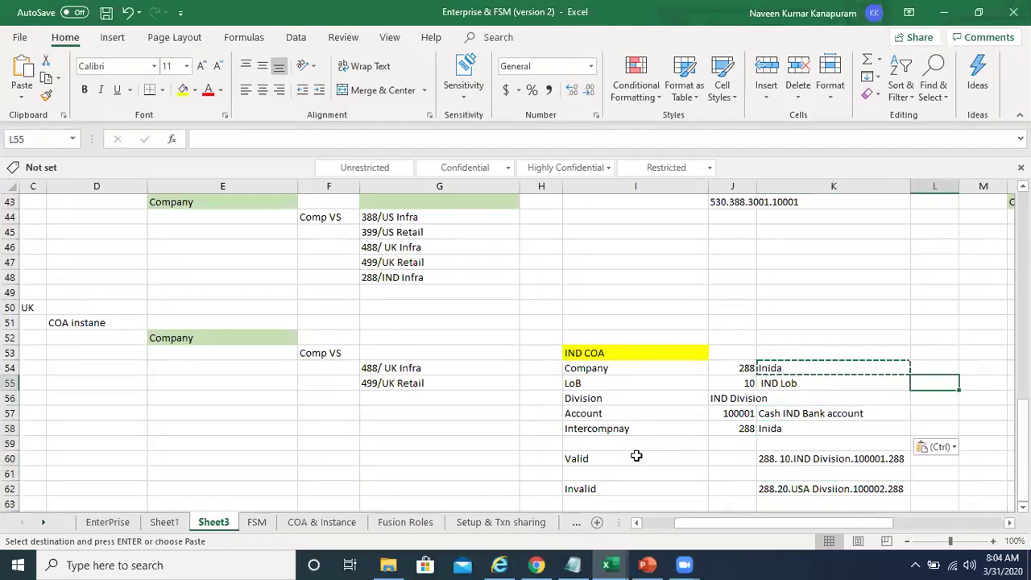
pyautogui.write('20')
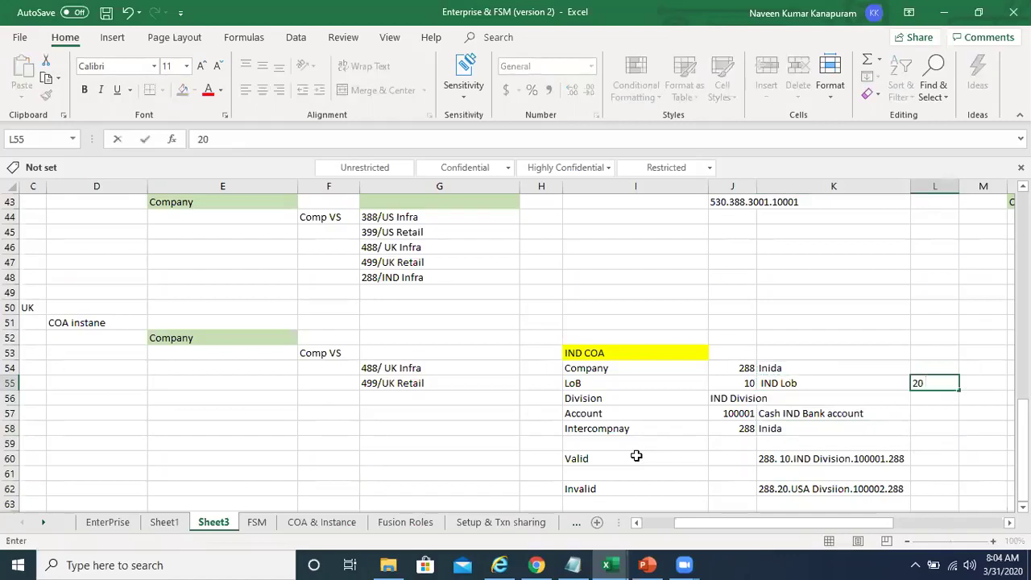
pyautogui.press('Right')
pyautogui.write('ISA LO')
pyautogui.press('BackSpace')
pyautogui.write('oB')
pyautogui.press('Return')
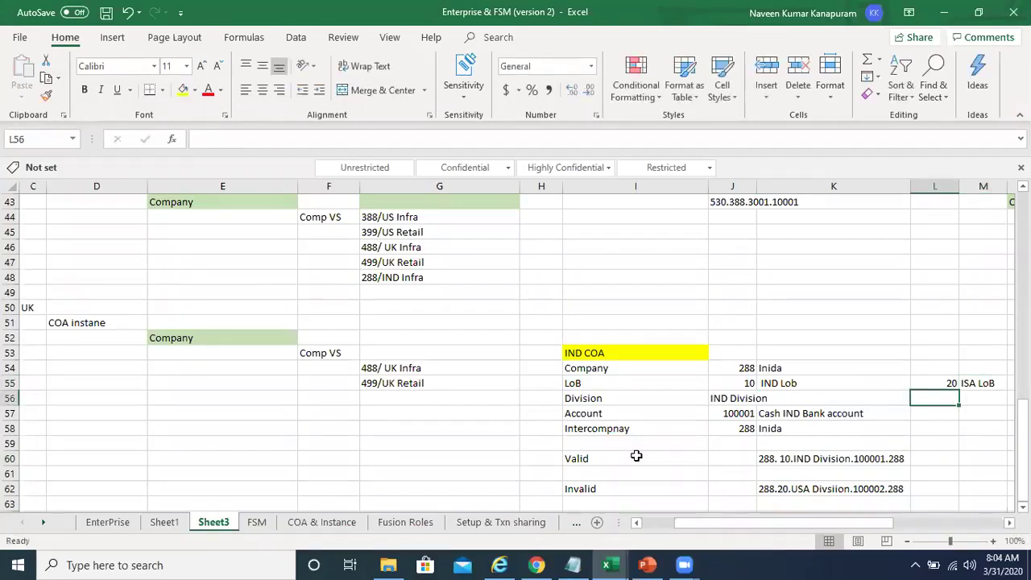
# Step: Correct the LoB description in M55 to USA LoB
pyautogui.press('Up')
pyautogui.press('Right')
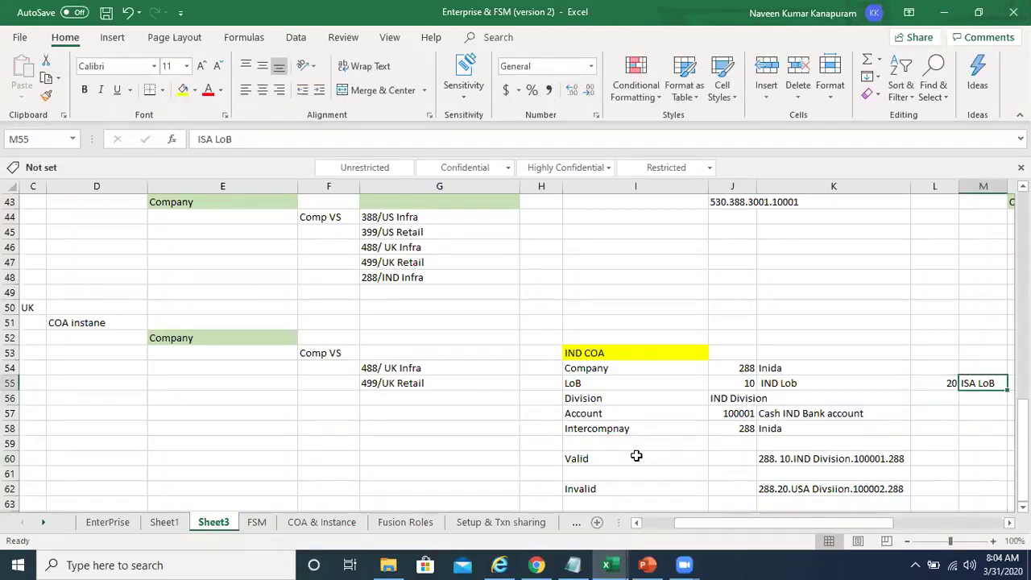
pyautogui.click(202, 140)
pyautogui.press('BackSpace')
pyautogui.write('U')
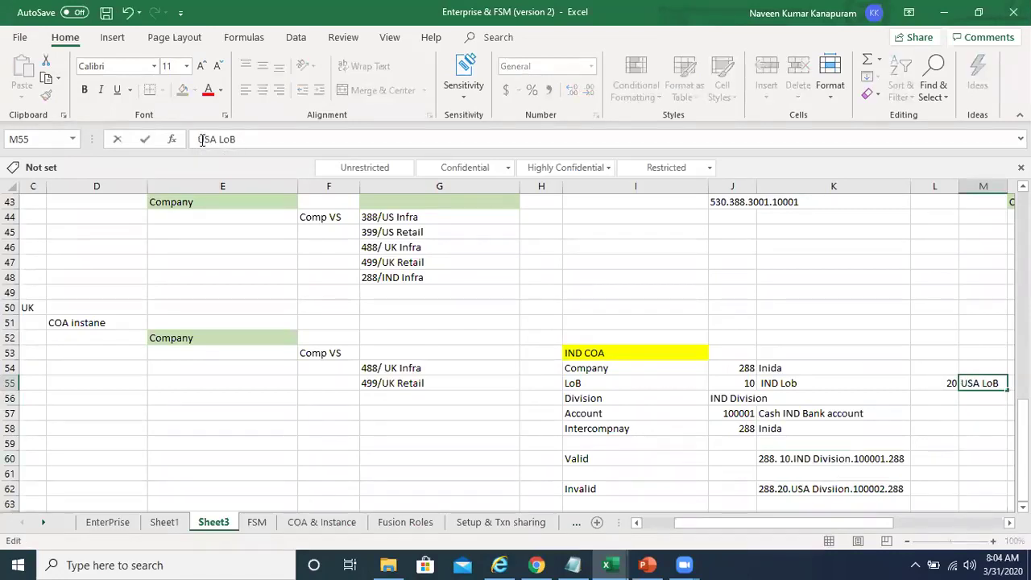
pyautogui.press('Return')
# Step: Examine the invalid account combination in K62 and the cells around it in row 62
pyautogui.press('Down')
pyautogui.press('Down')
pyautogui.press('Down')
pyautogui.press('Down')
pyautogui.press('Down')
pyautogui.press('Down')
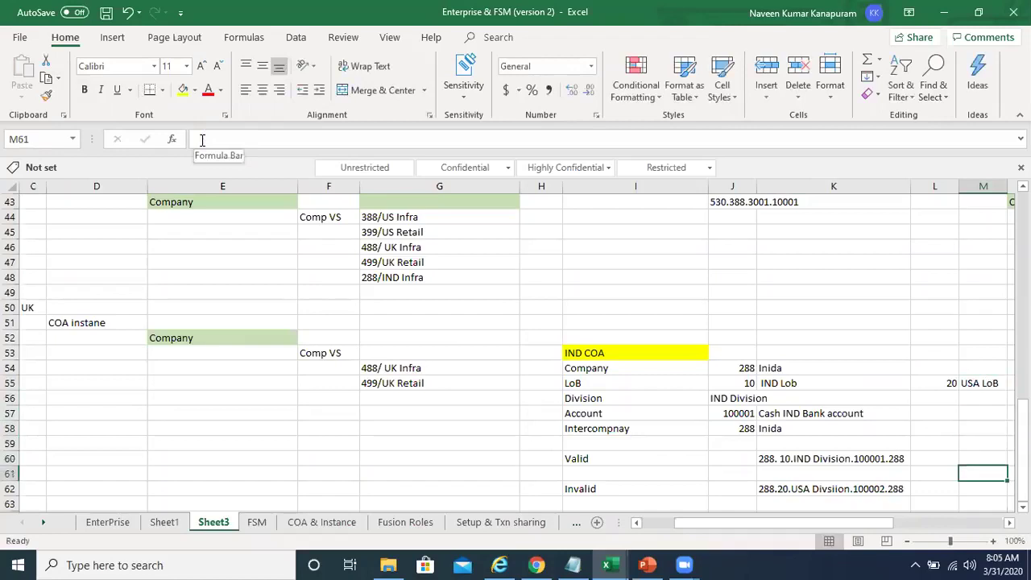
pyautogui.press('Left')
pyautogui.press('Left')
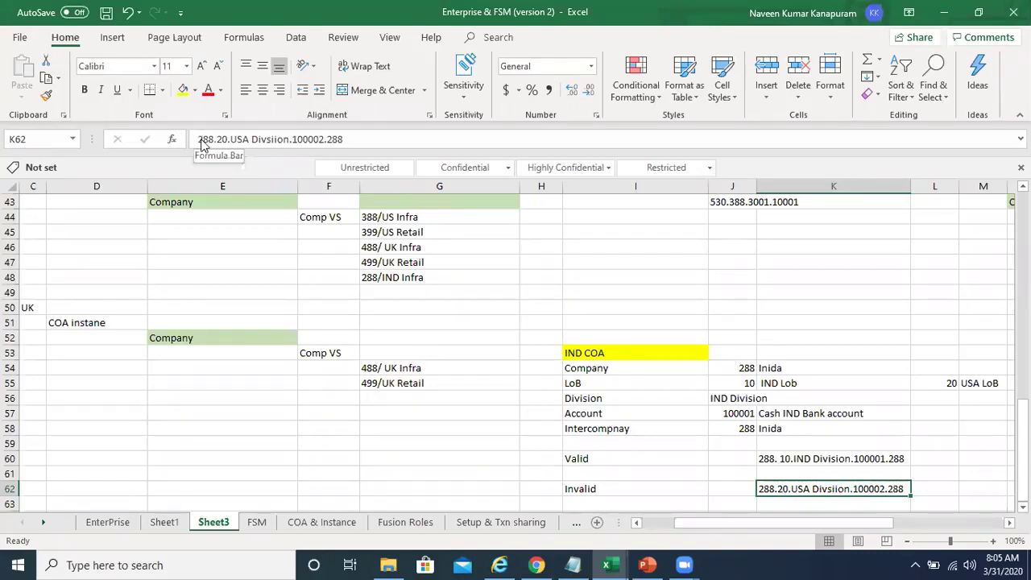
pyautogui.click(743, 490)
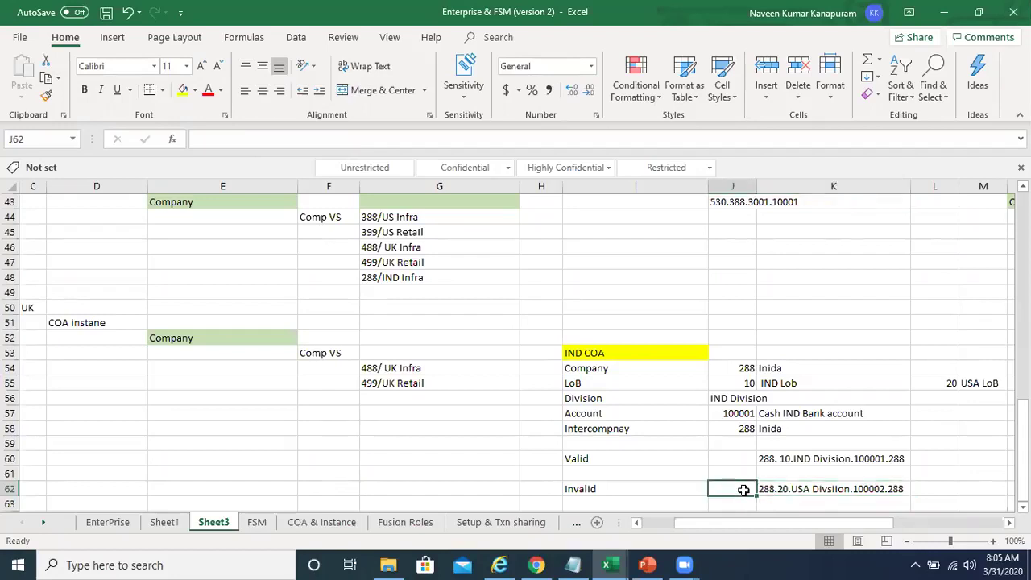
pyautogui.click(817, 489)
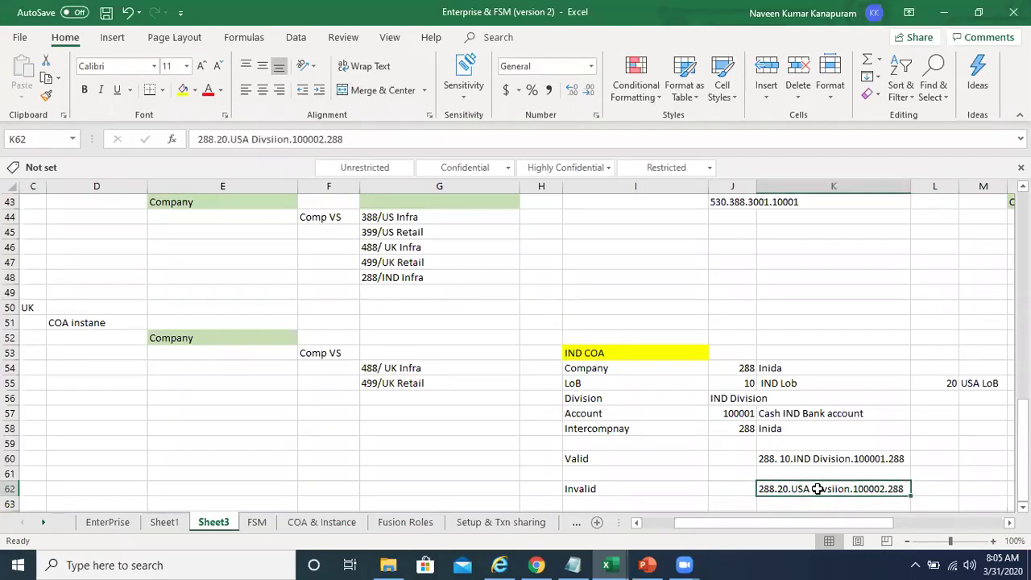
pyautogui.press('Left')
pyautogui.press('Left')
pyautogui.press('Right')
pyautogui.press('Right')
pyautogui.press('Right')
pyautogui.press('Right')
pyautogui.press('Right')
pyautogui.press('Right')
pyautogui.press('Right')
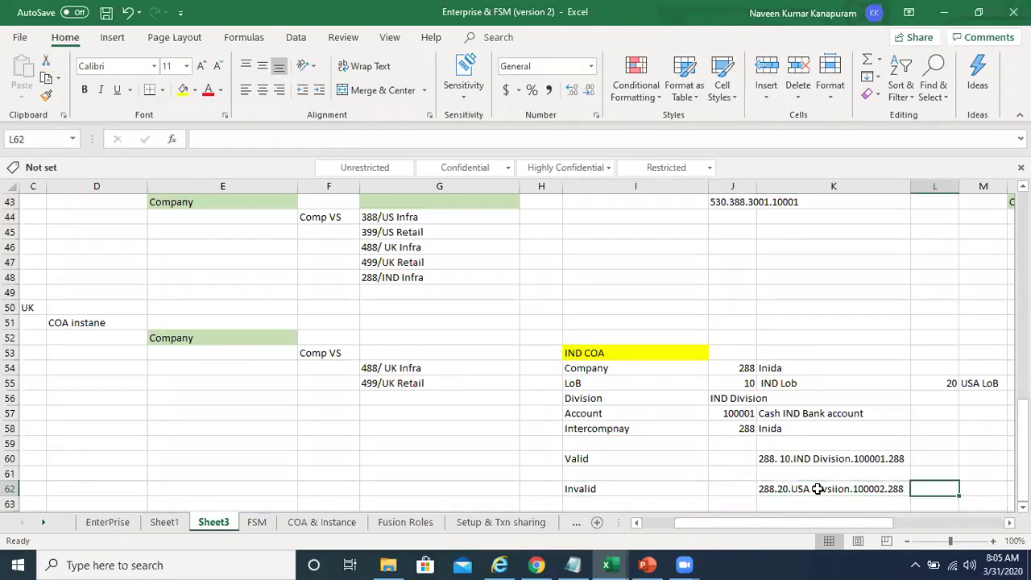
# Step: Compare the LoB segment of the invalid combination in K62 with the USA LoB description in M55
pyautogui.press('Left')
pyautogui.press('Left')
pyautogui.press('Left')
pyautogui.press('Left')
pyautogui.press('Left')
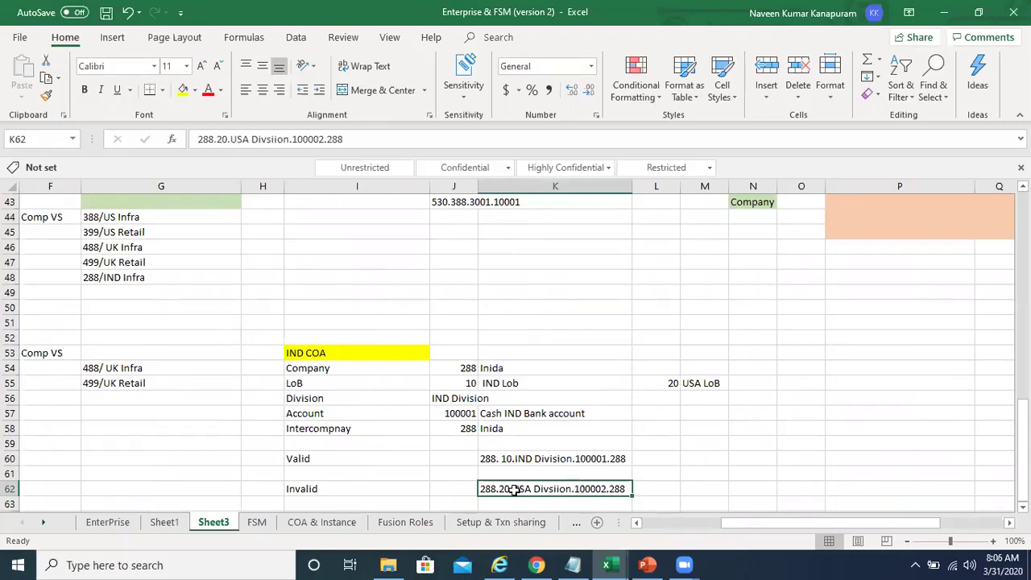
pyautogui.click(703, 382)
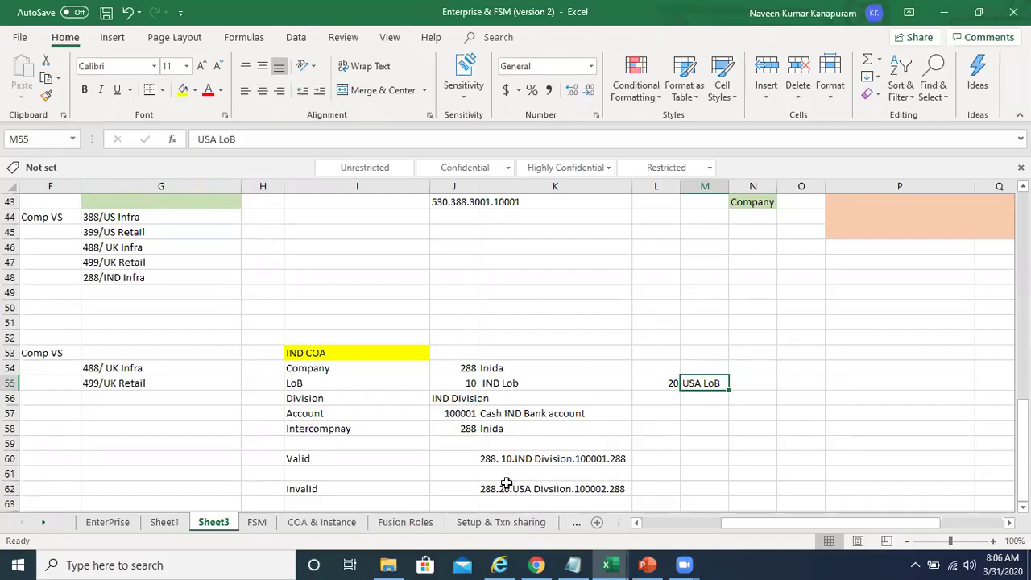
pyautogui.click(509, 486)
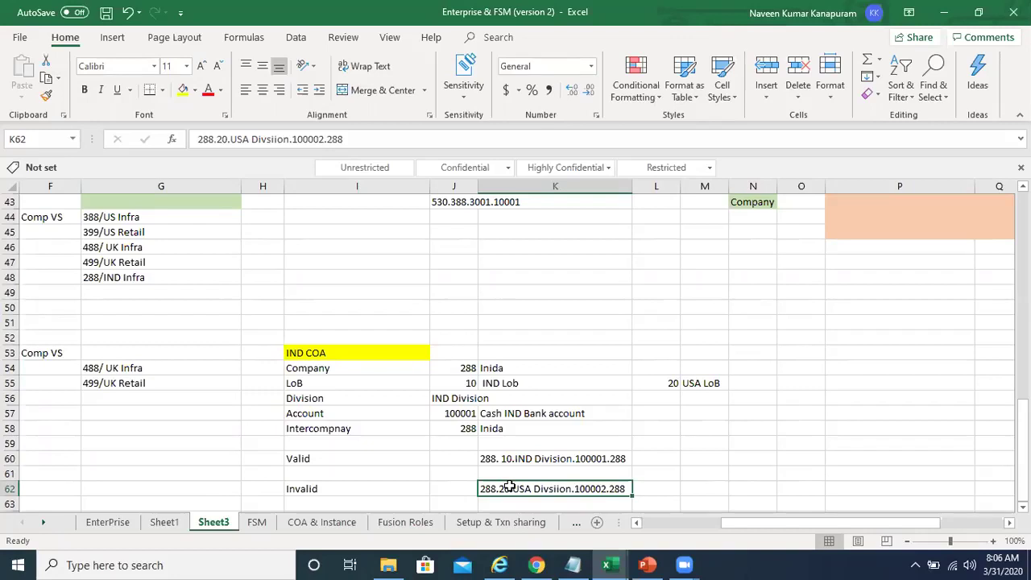
# Step: Compare the invalid account combination in K62 with the valid combination in K60
pyautogui.press('Right')
pyautogui.press('Left')
pyautogui.press('Left')
pyautogui.press('Left')
pyautogui.press('Left')
pyautogui.press('Right')
pyautogui.press('Right')
pyautogui.press('Right')
pyautogui.press('Right')
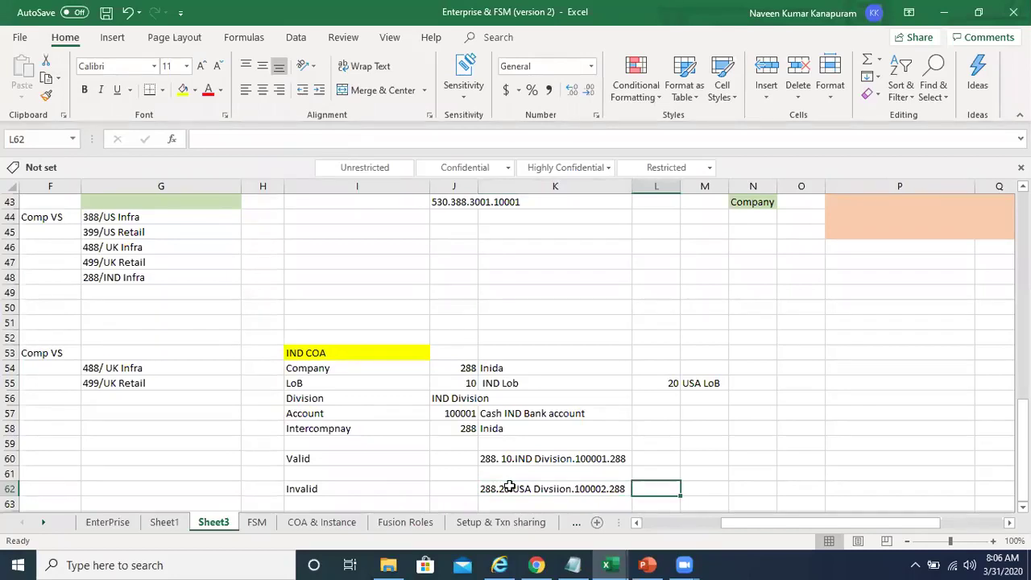
pyautogui.press('Right')
pyautogui.press('Right')
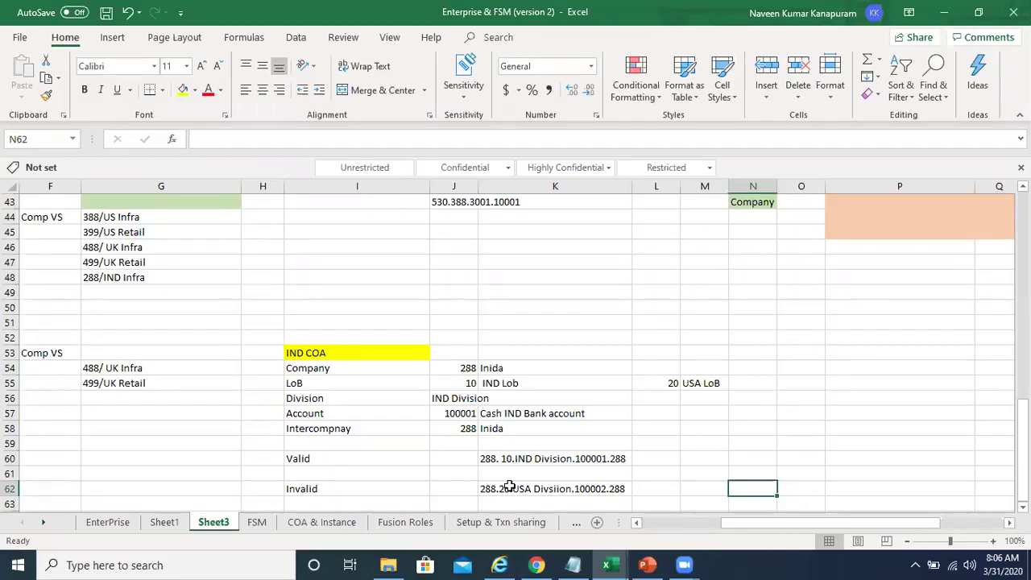
pyautogui.click(509, 487)
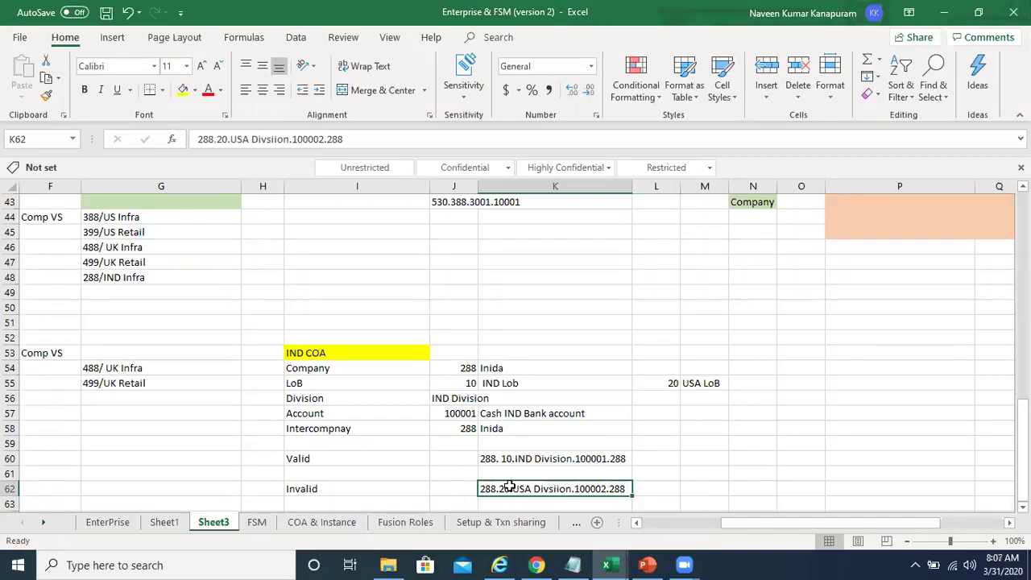
pyautogui.press('Right')
pyautogui.press('Right')
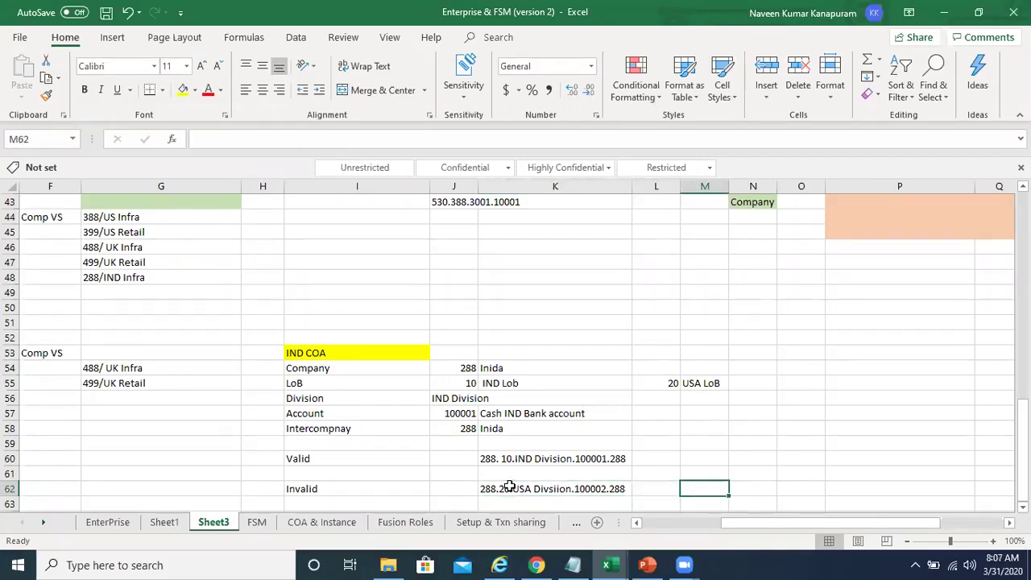
pyautogui.press('Left')
pyautogui.press('Left')
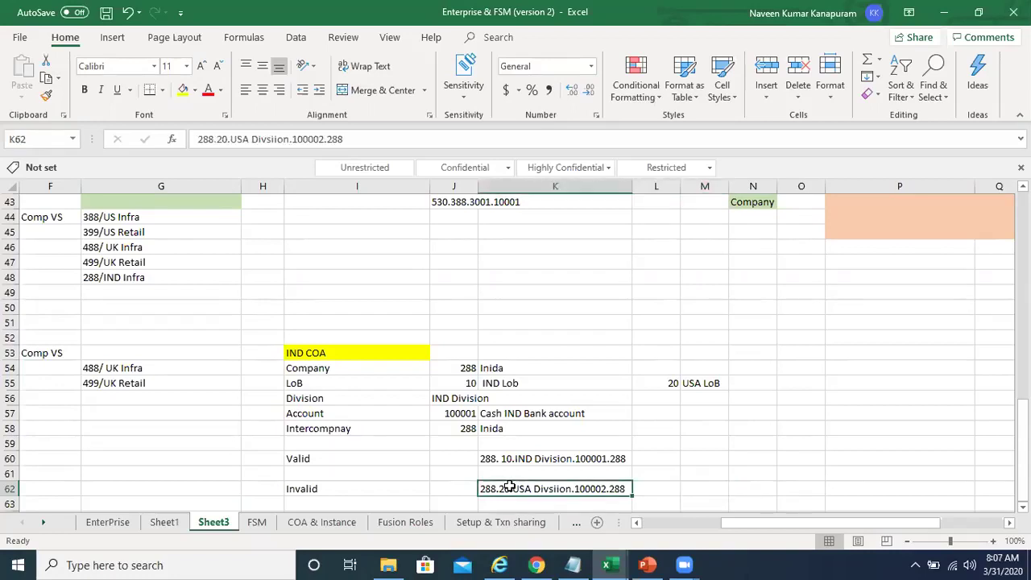
pyautogui.press('Up')
pyautogui.press('Up')
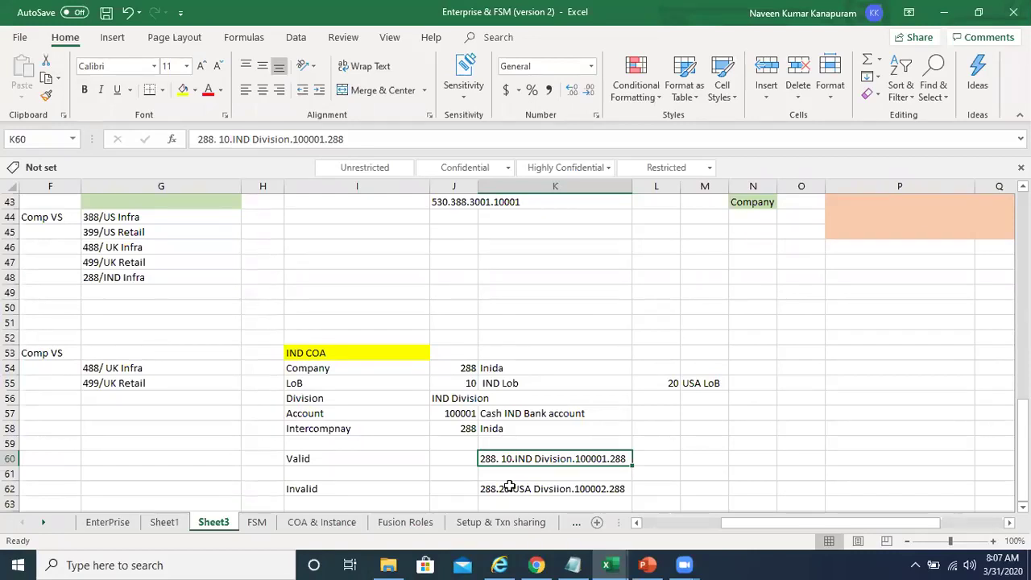
pyautogui.press('Right')
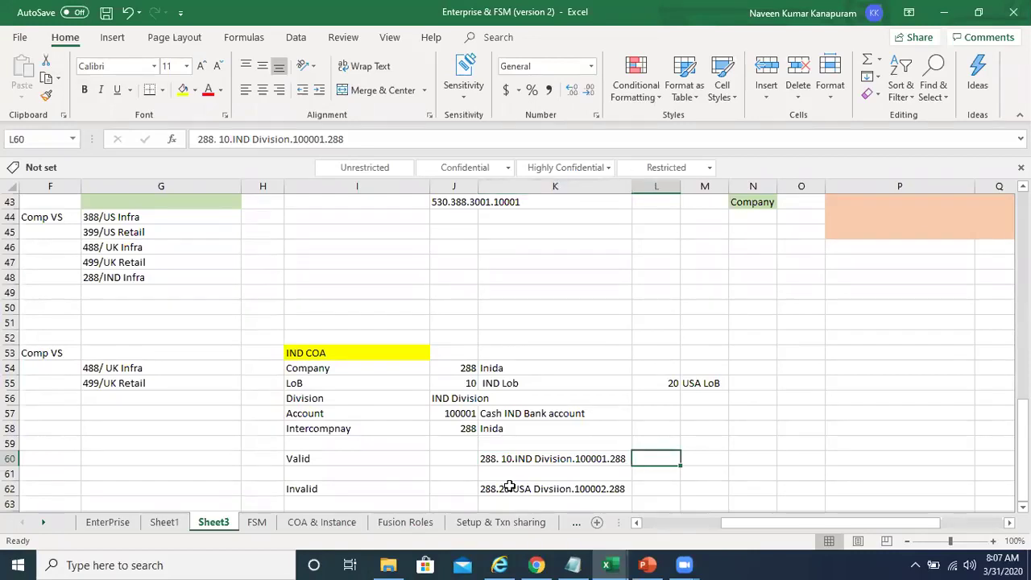
pyautogui.press('Left')
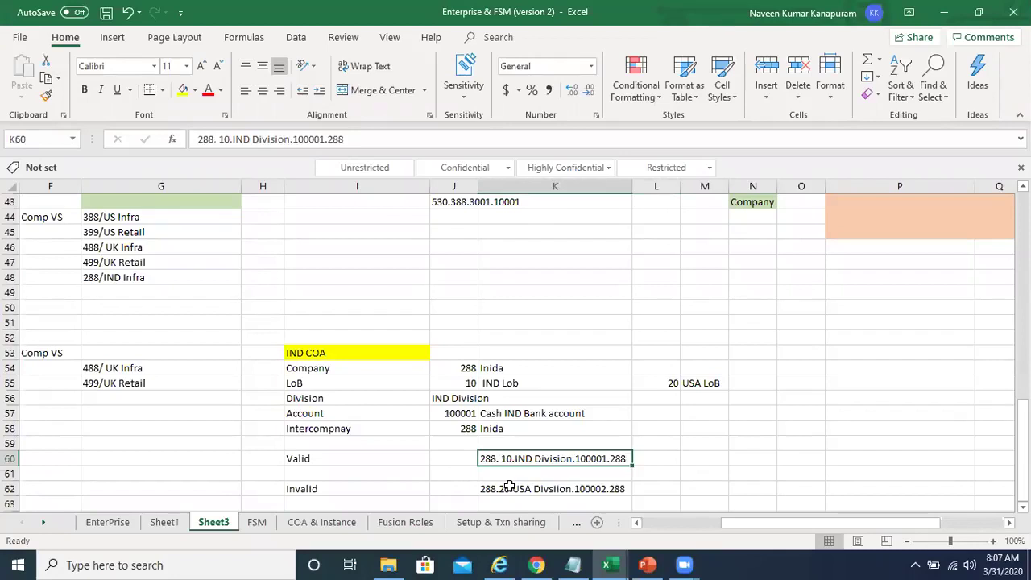
pyautogui.press('Right')
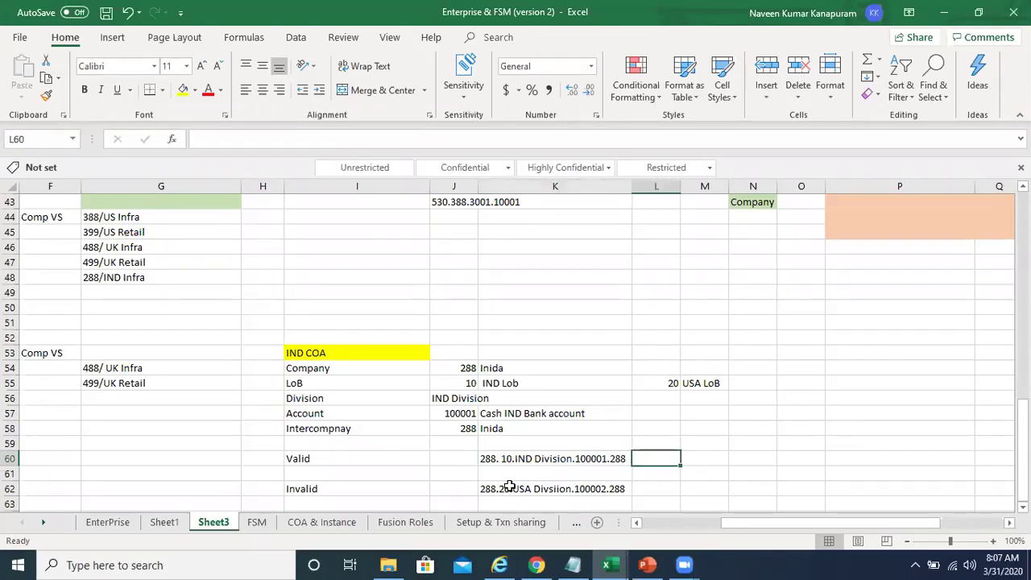
# Step: Switch to the Manage Account Combinations page in Chrome and review the combinations listed for AMAZON_COA
pyautogui.hotkey('alt', 'Tab')
pyautogui.hotkey('alt', 'Tab')
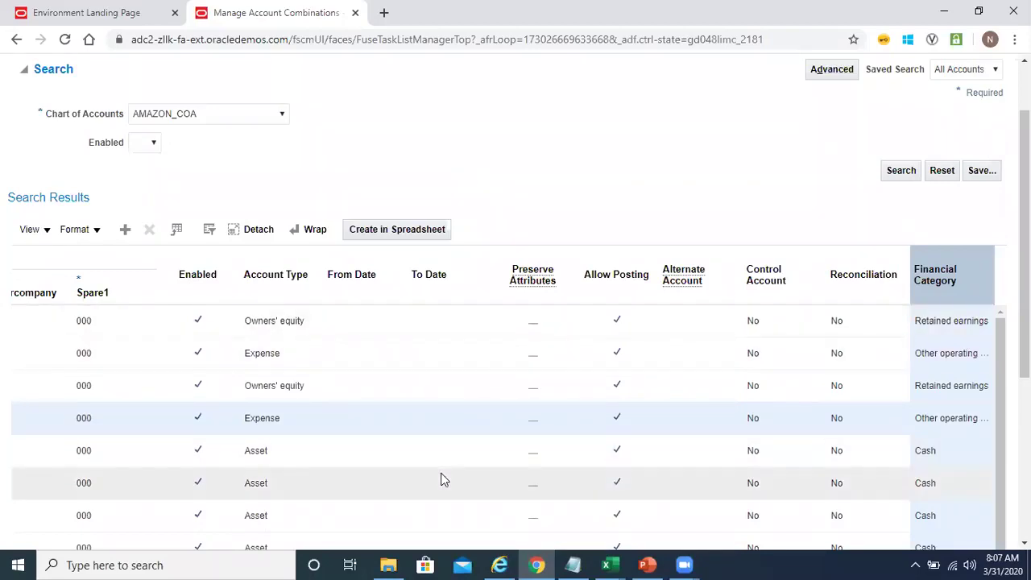
pyautogui.scroll(-4, 515, 302)
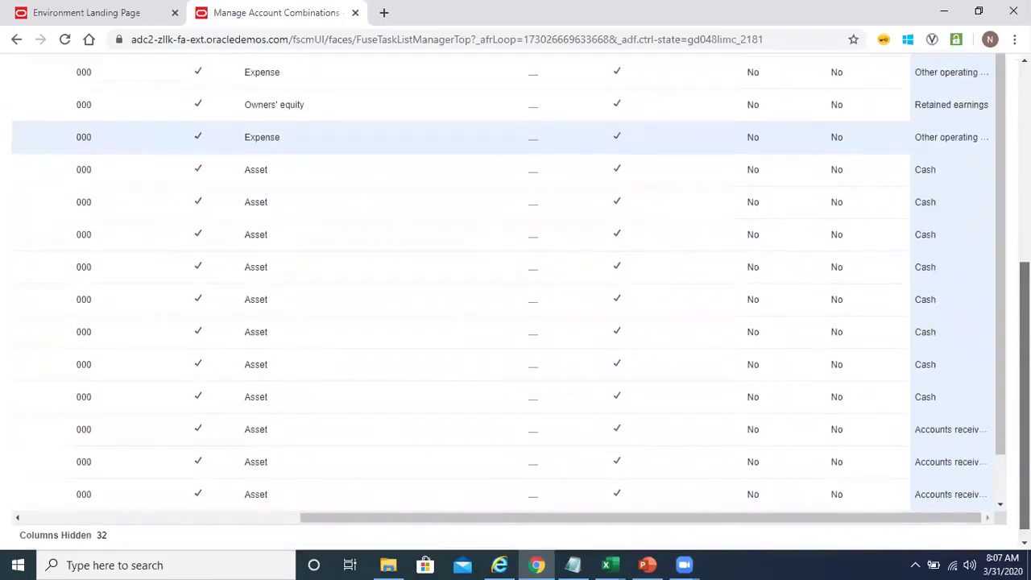
pyautogui.moveTo(423, 522); pyautogui.dragTo(206, 527)
pyautogui.moveTo(178, 522); pyautogui.dragTo(506, 560)
pyautogui.moveTo(501, 564)
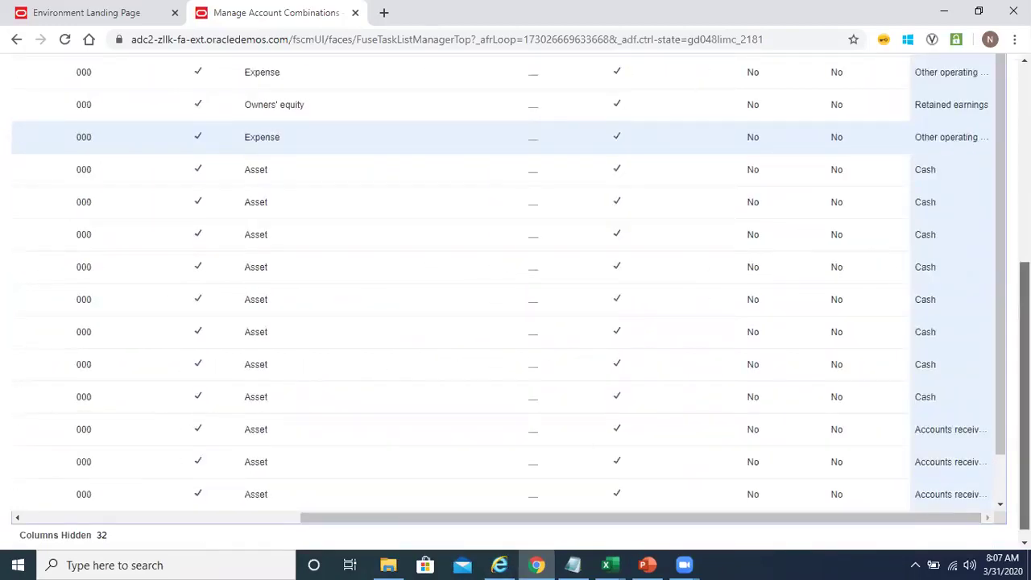
pyautogui.scroll(3, 516, 302)
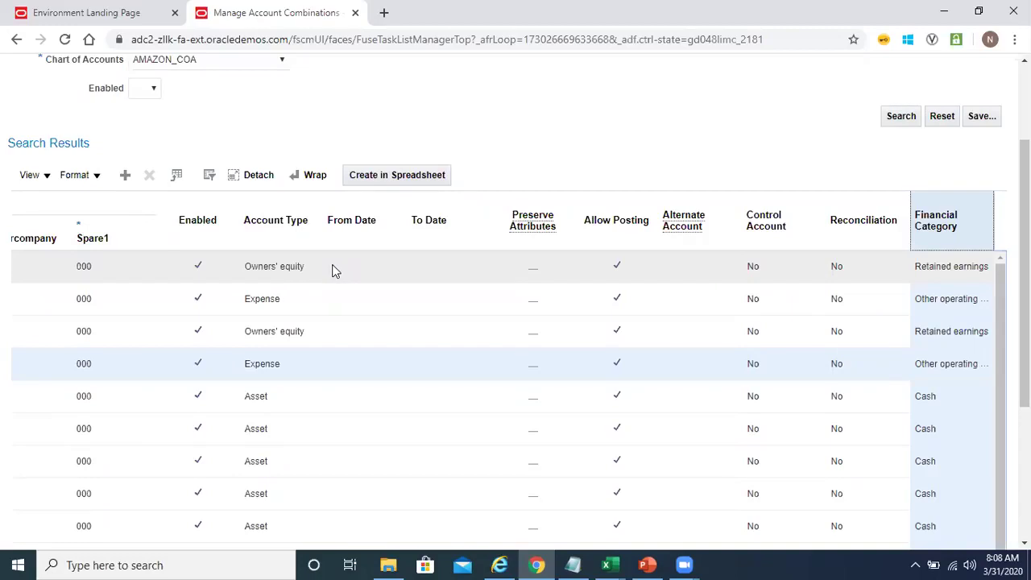
# Step: Return to the Enterprise & FSM workbook in Excel and review the valid and invalid combinations in K60 and K62 again
pyautogui.hotkey('alt', 'Tab')
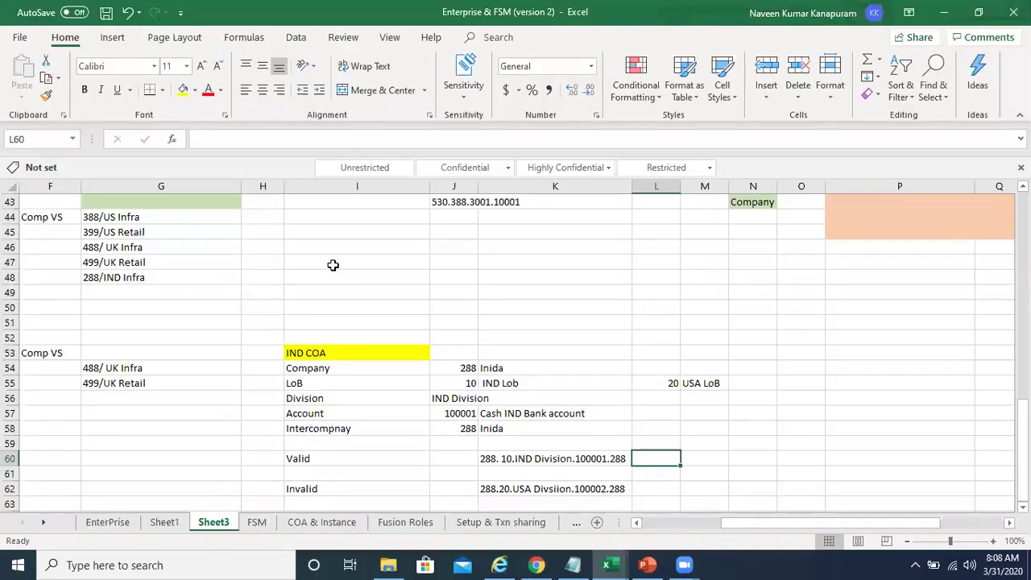
pyautogui.press('Down')
pyautogui.press('Down')
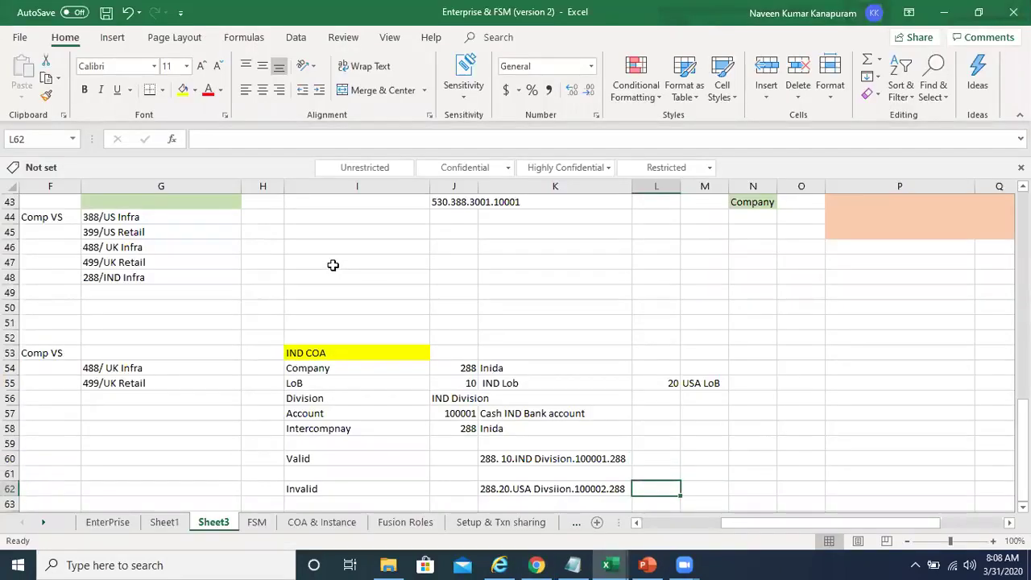
pyautogui.press('Left')
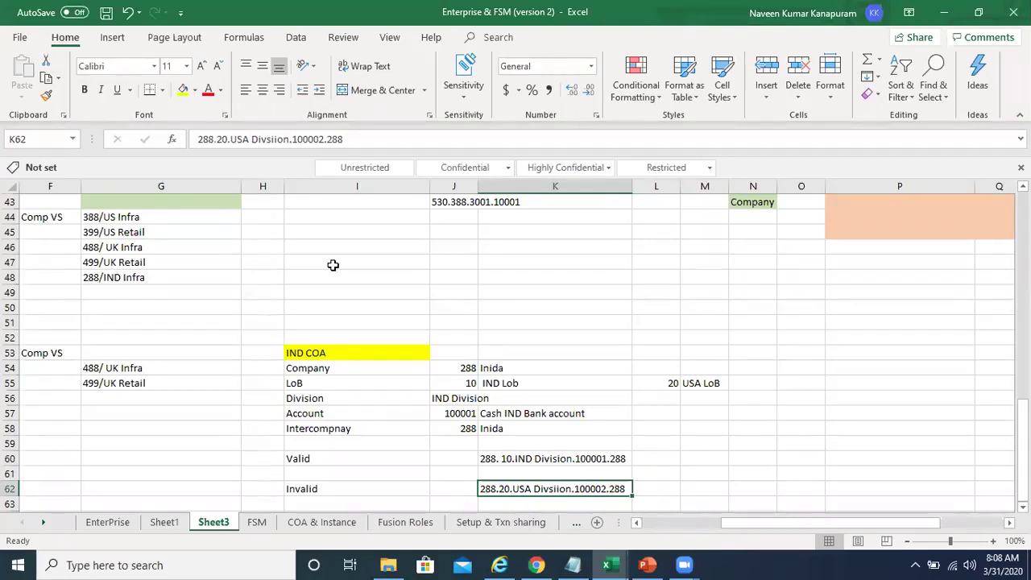
pyautogui.press('Up')
pyautogui.press('Up')
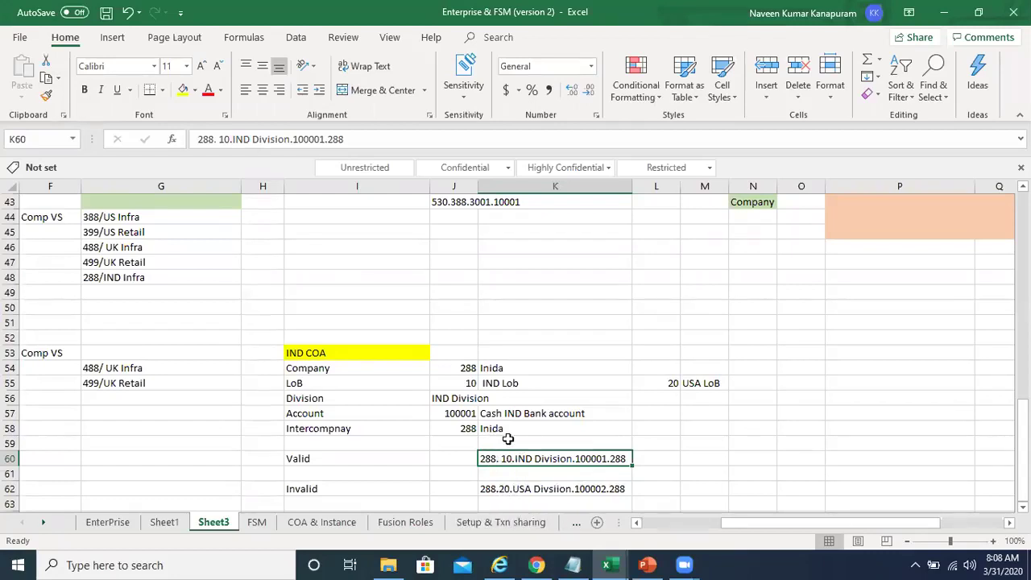
pyautogui.click(555, 493)
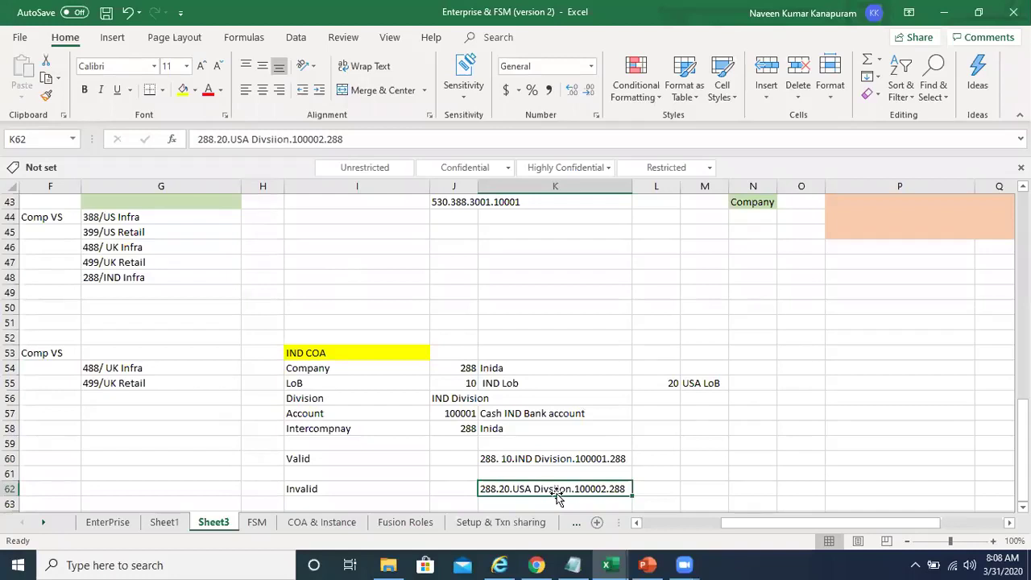
pyautogui.press('Up')
pyautogui.press('Up')
pyautogui.press('Up')
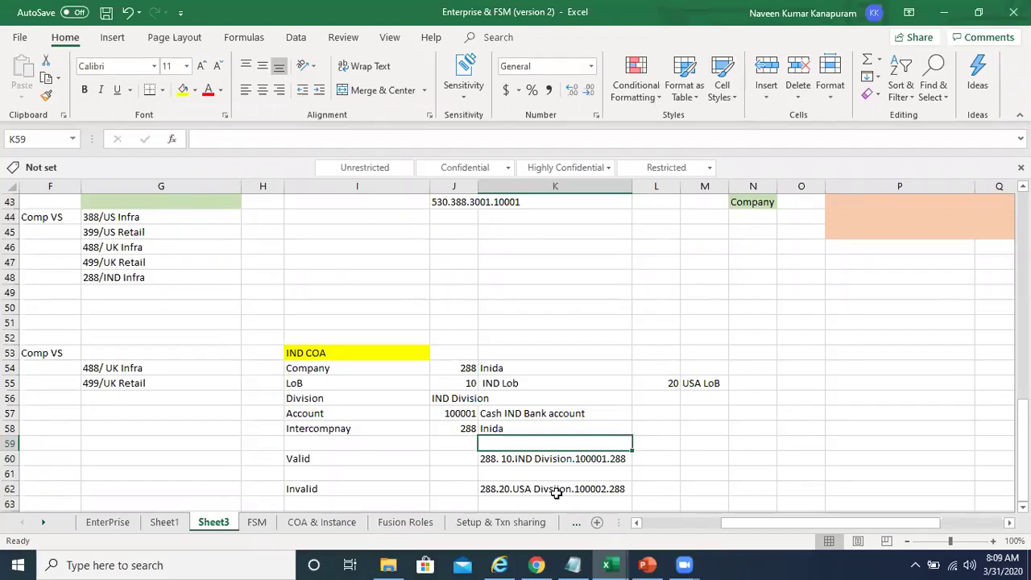
pyautogui.press('Down')
pyautogui.press('Down')
pyautogui.press('Down')
pyautogui.press('Down')
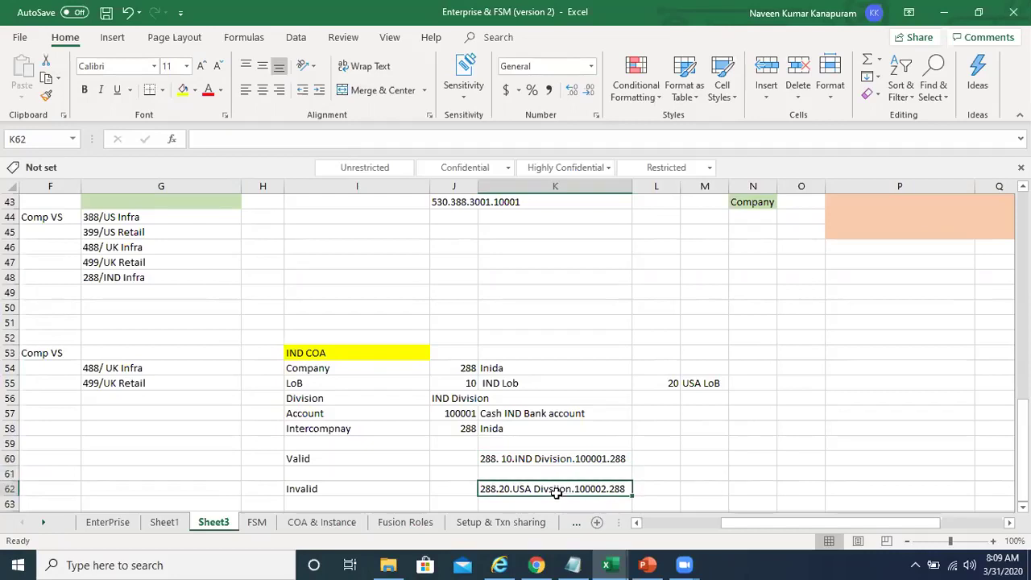
pyautogui.press('Down')
pyautogui.press('Up')
pyautogui.press('Up')
pyautogui.press('Up')
pyautogui.press('Up')
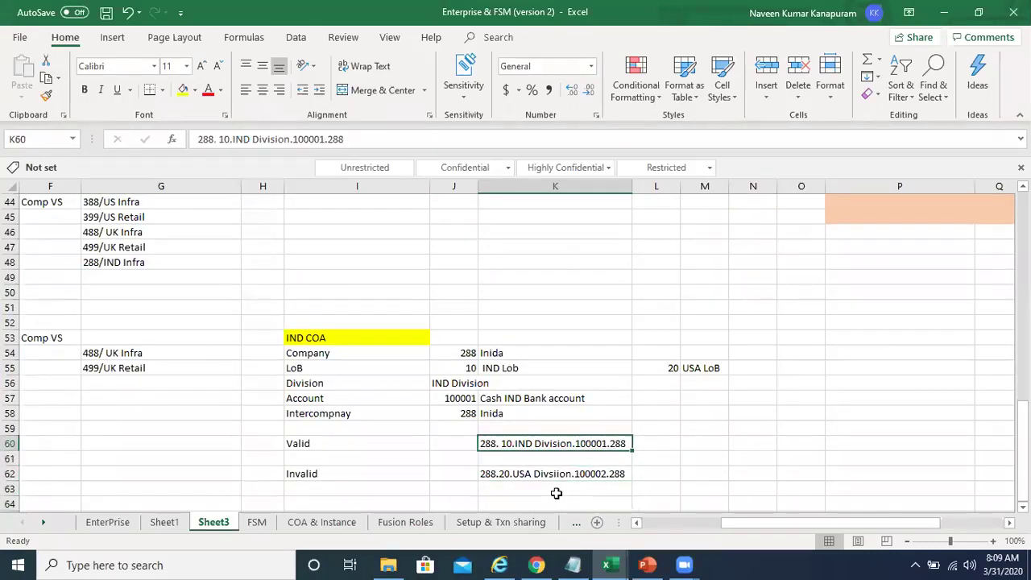
pyautogui.press('Down')
pyautogui.press('Down')
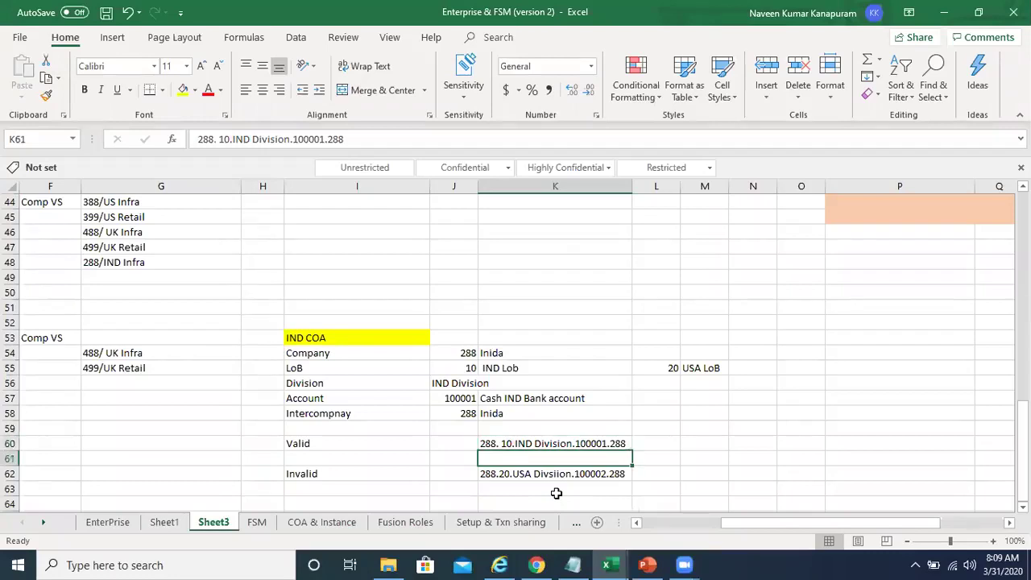
pyautogui.press('Up')
pyautogui.press('Up')
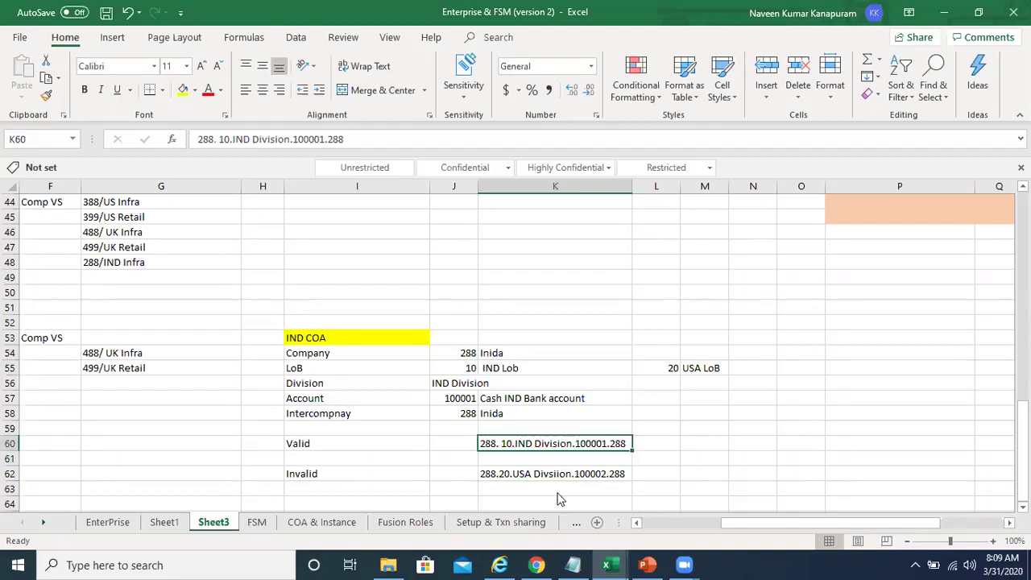
# Step: Switch to the Manage Account Combinations page in Chrome, add a blank account combination row and delete it again
pyautogui.hotkey('alt', 'Tab')
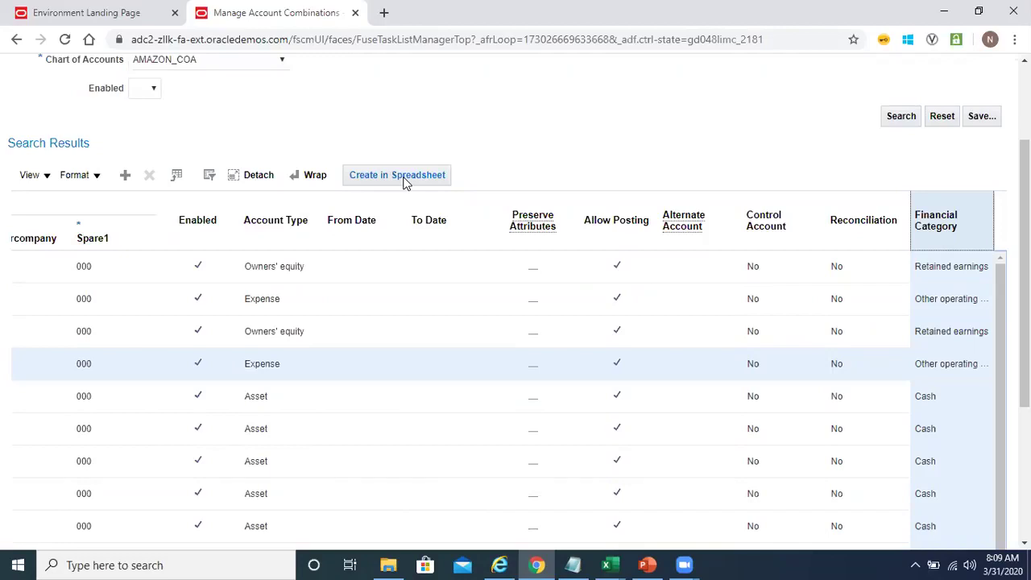
pyautogui.click(125, 180)
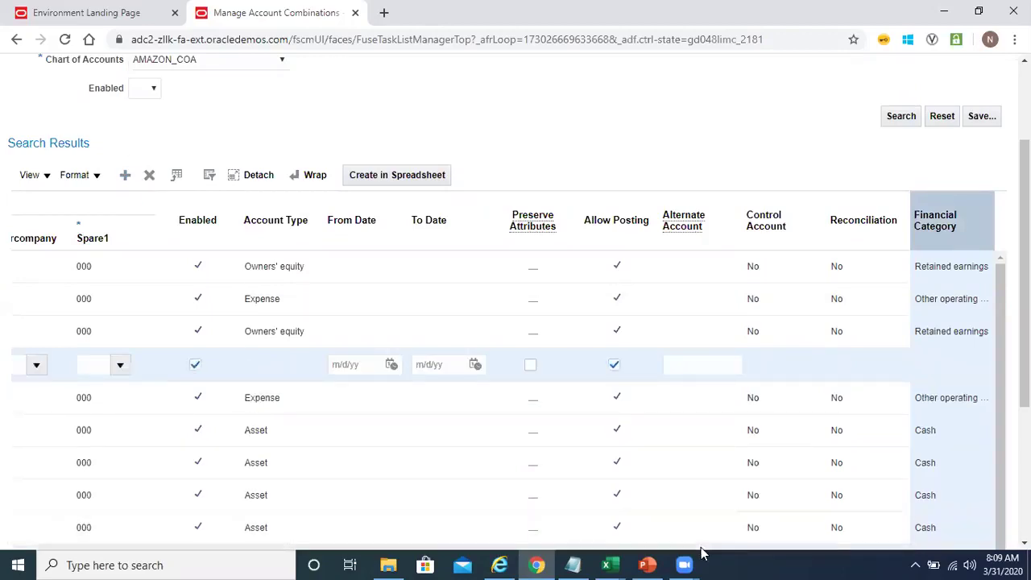
pyautogui.scroll(-2, 515, 322)
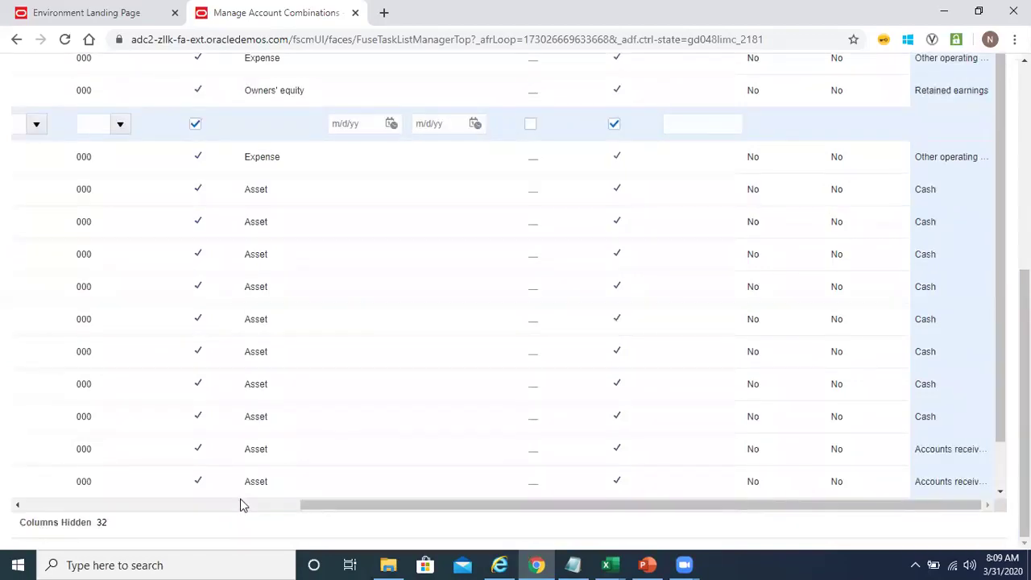
pyautogui.click(241, 504)
pyautogui.click(73, 125)
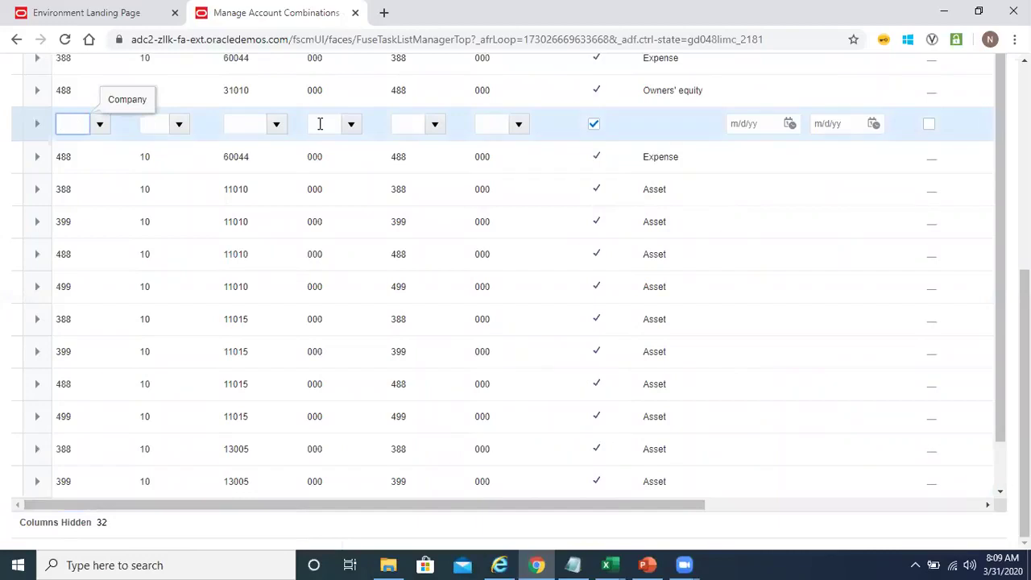
pyautogui.scroll(2, 1023, 322)
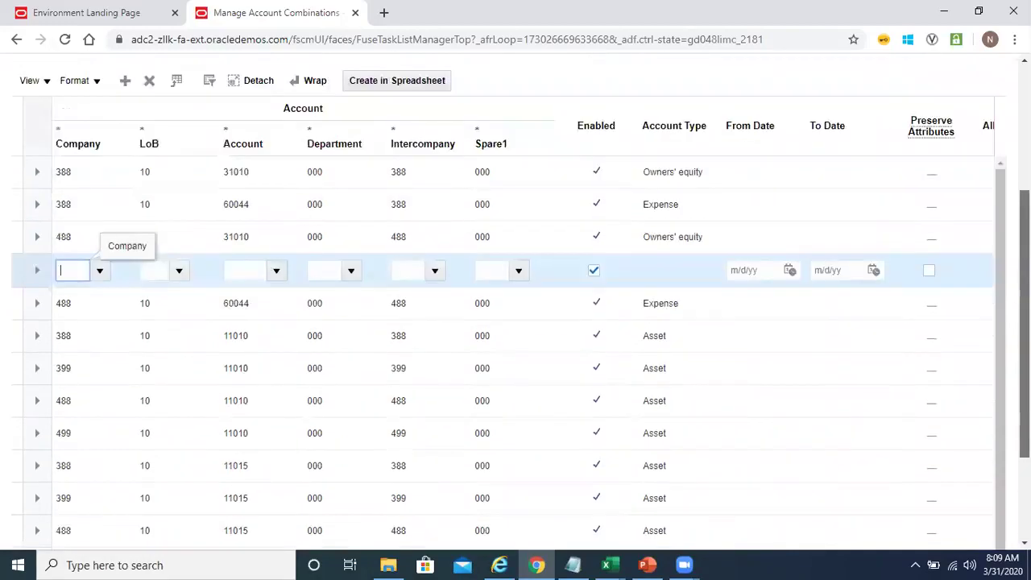
pyautogui.scroll(1, 456, 322)
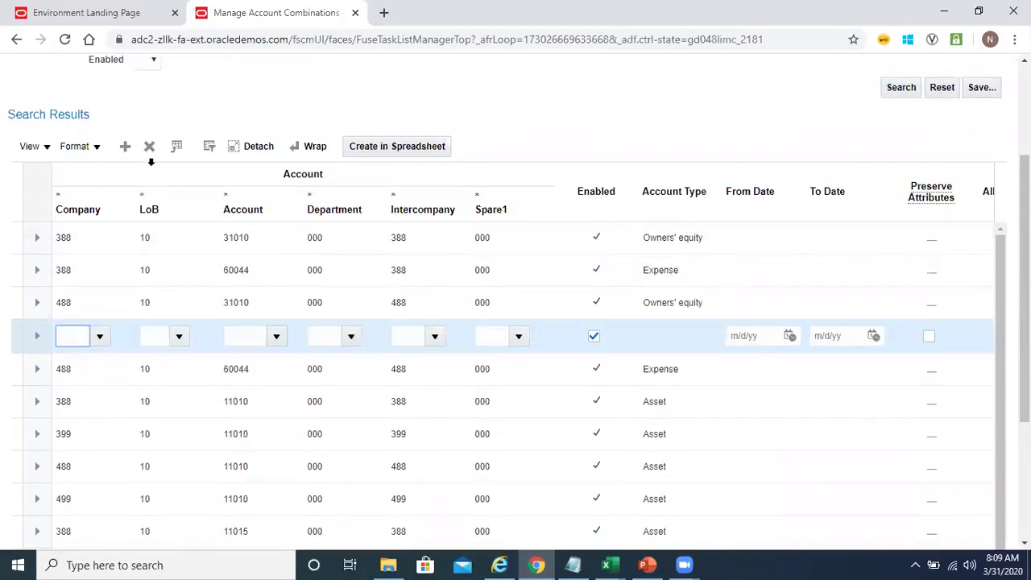
pyautogui.click(150, 147)
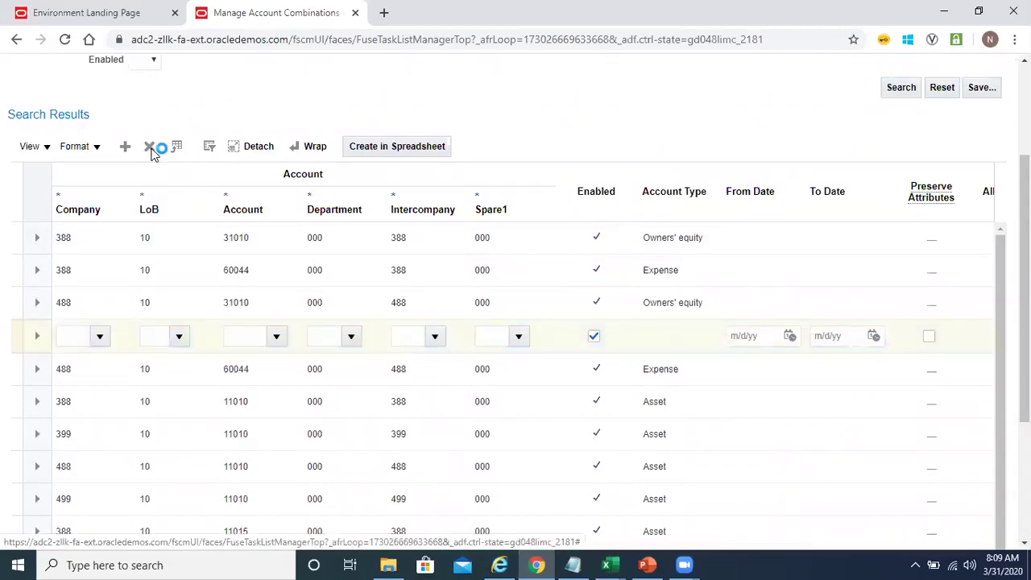
# Step: Generate the spreadsheet for creating account combinations and open the downloaded ImportAccountCombinations file in Excel
pyautogui.click(433, 148)
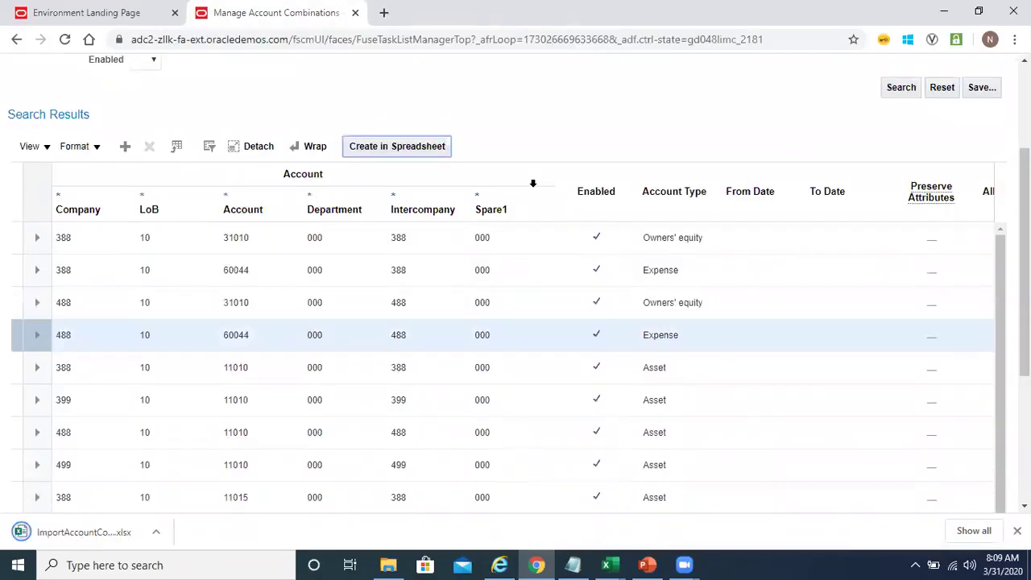
pyautogui.click(89, 543)
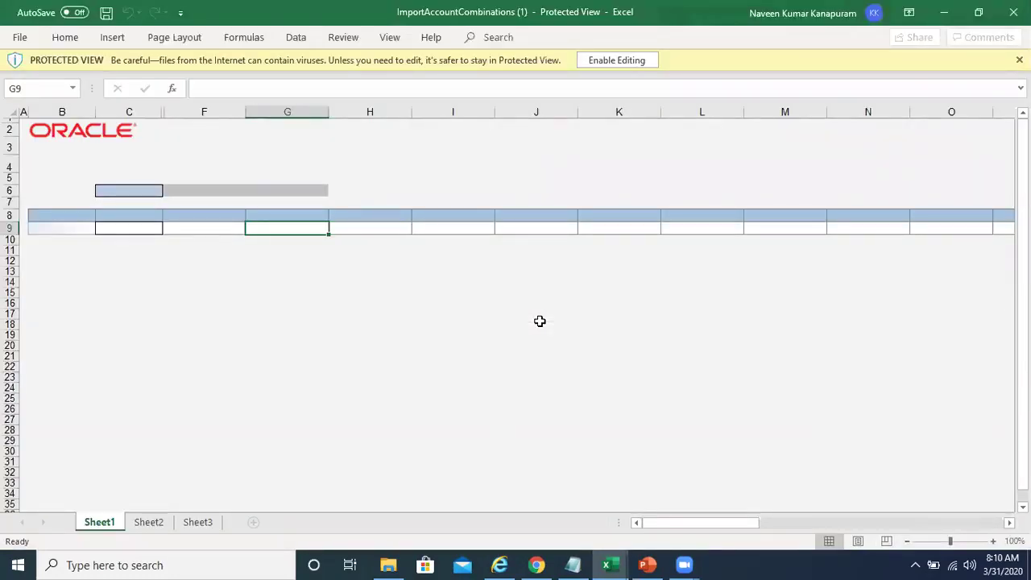
# Step: Enable editing of the workbook and connect it to Oracle Applications Cloud by entering the user name and account password
pyautogui.click(606, 62)
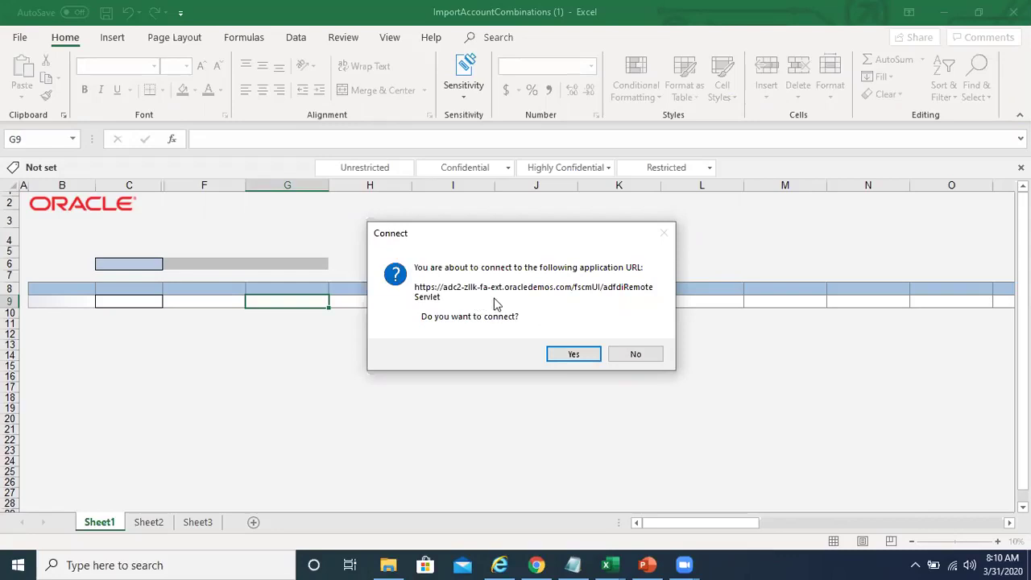
pyautogui.click(573, 355)
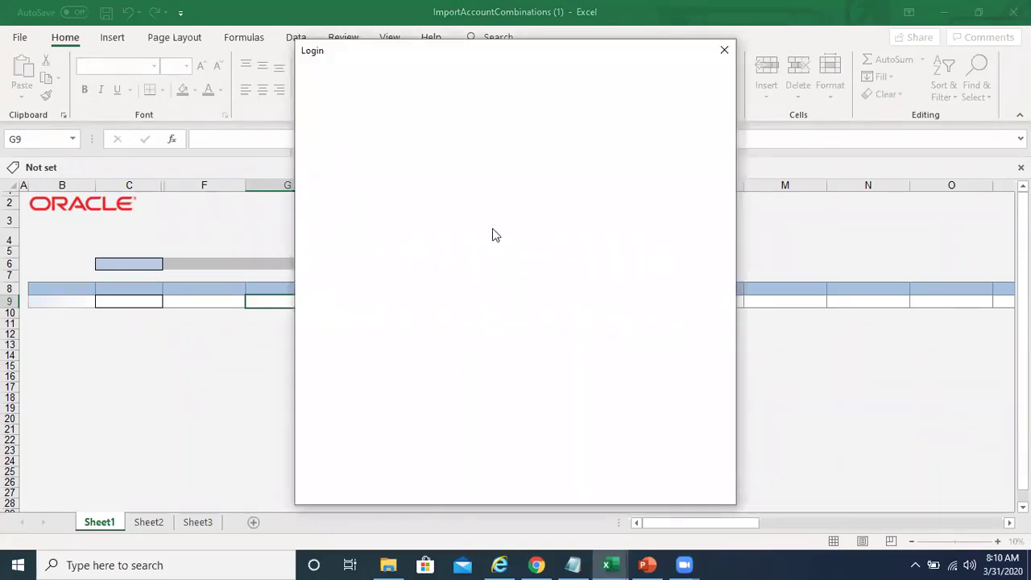
pyautogui.click(499, 251)
pyautogui.write('99.Lucy')
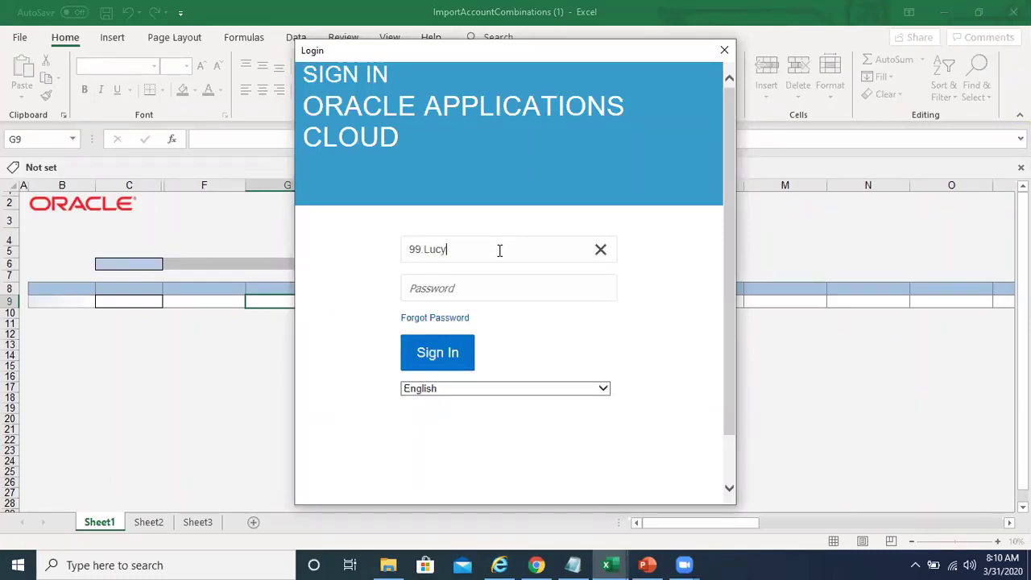
pyautogui.press('Tab')
pyautogui.write('•••••••••')
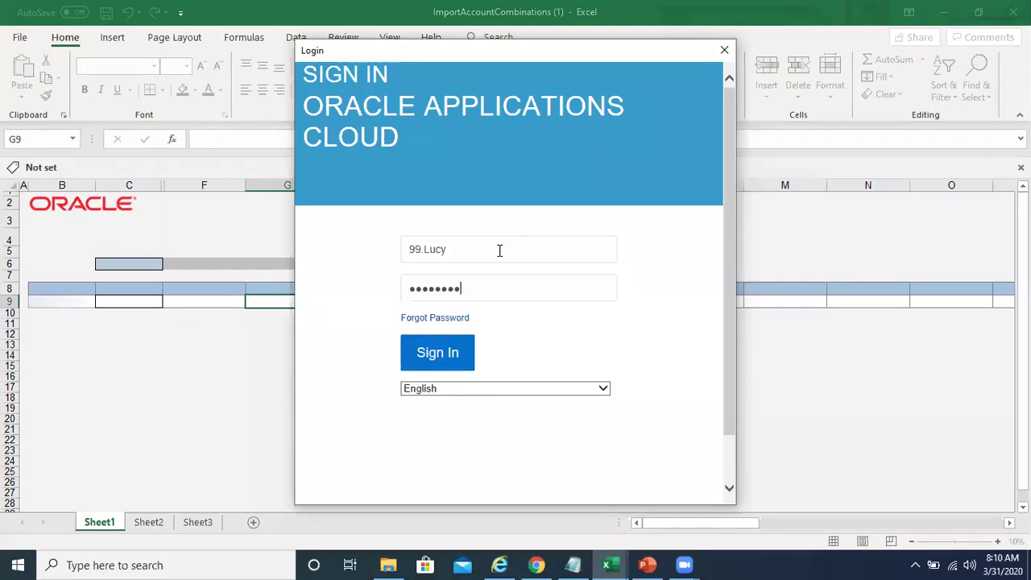
pyautogui.click(455, 357)
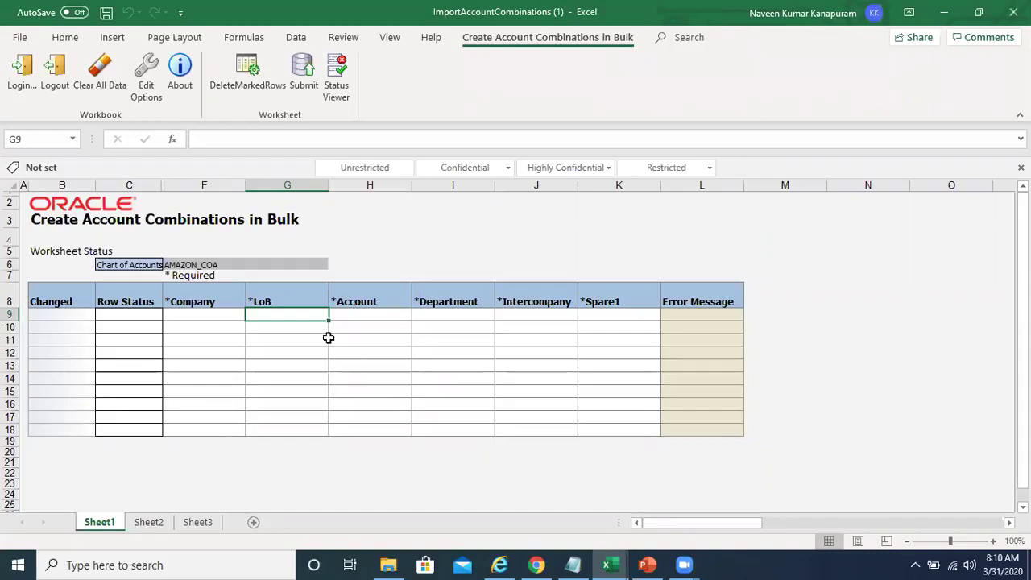
# Step: Look through the required segment columns in row 9, from Company across to Spare1 and back
pyautogui.click(198, 315)
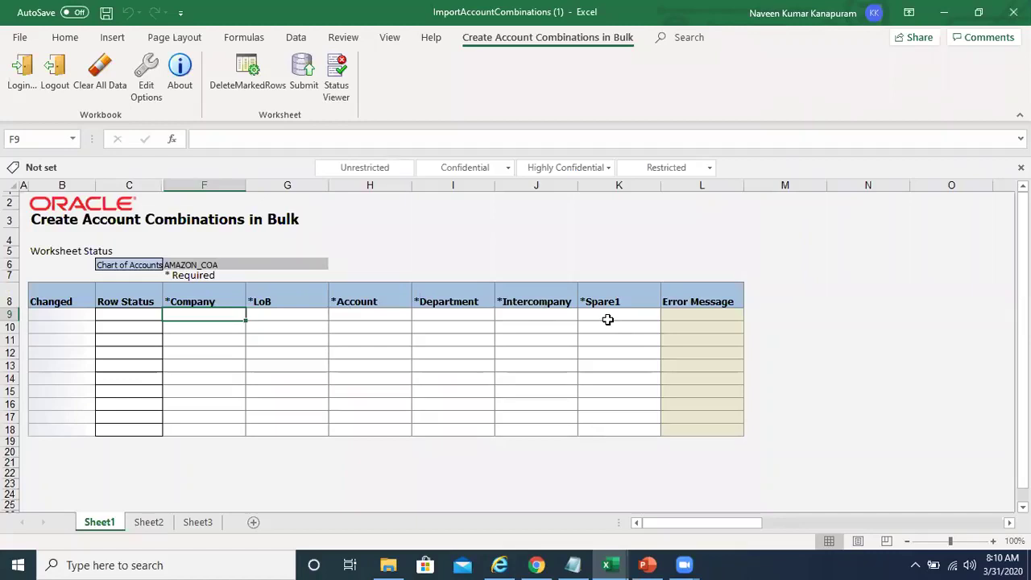
pyautogui.press('Tab')
pyautogui.press('Tab')
pyautogui.press('Tab')
pyautogui.press('Tab')
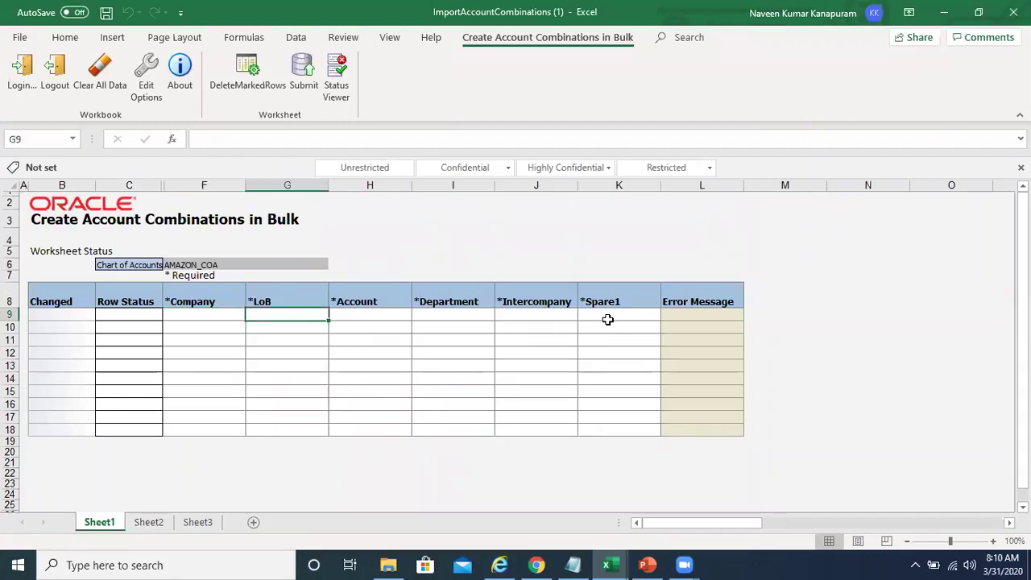
pyautogui.press('Tab')
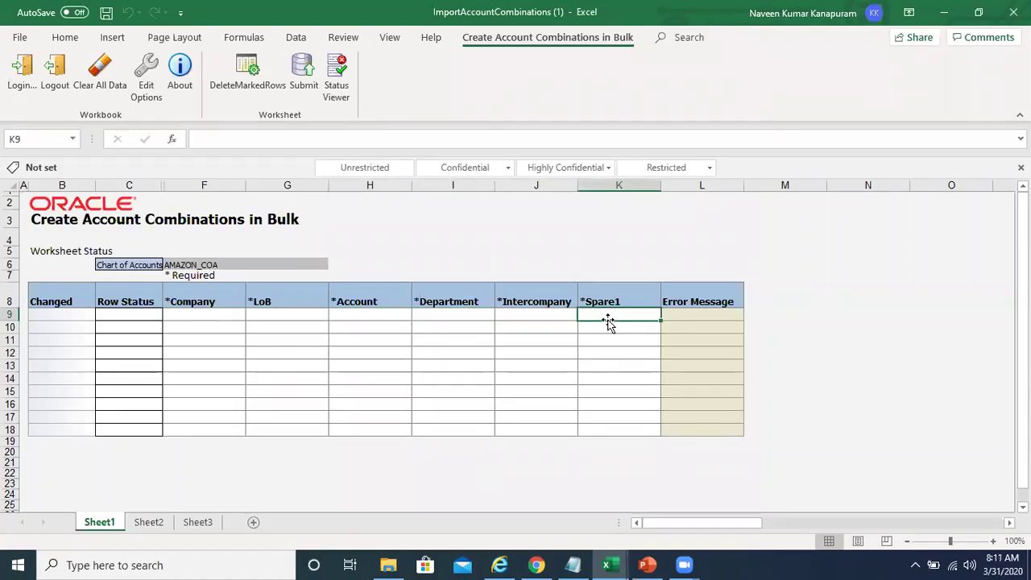
pyautogui.hotkey('shift', 'Tab')
pyautogui.hotkey('shift', 'Tab')
pyautogui.hotkey('shift', 'Tab')
pyautogui.hotkey('shift', 'Tab')
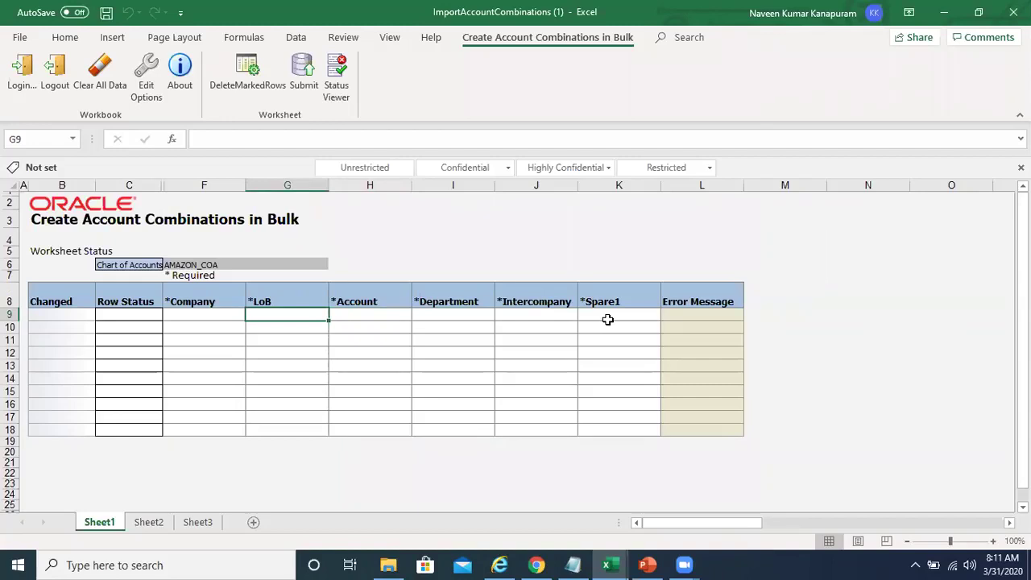
pyautogui.hotkey('shift', 'Tab')
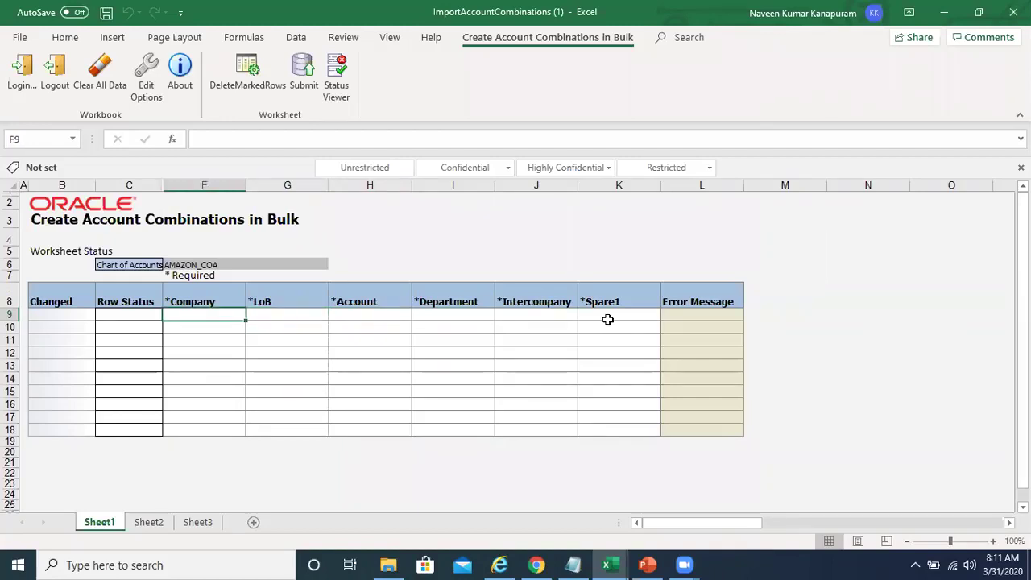
# Step: Select 388 as the Company and 20 as the LoB in row 9 from the segment value lists
pyautogui.doubleClick(229, 317)
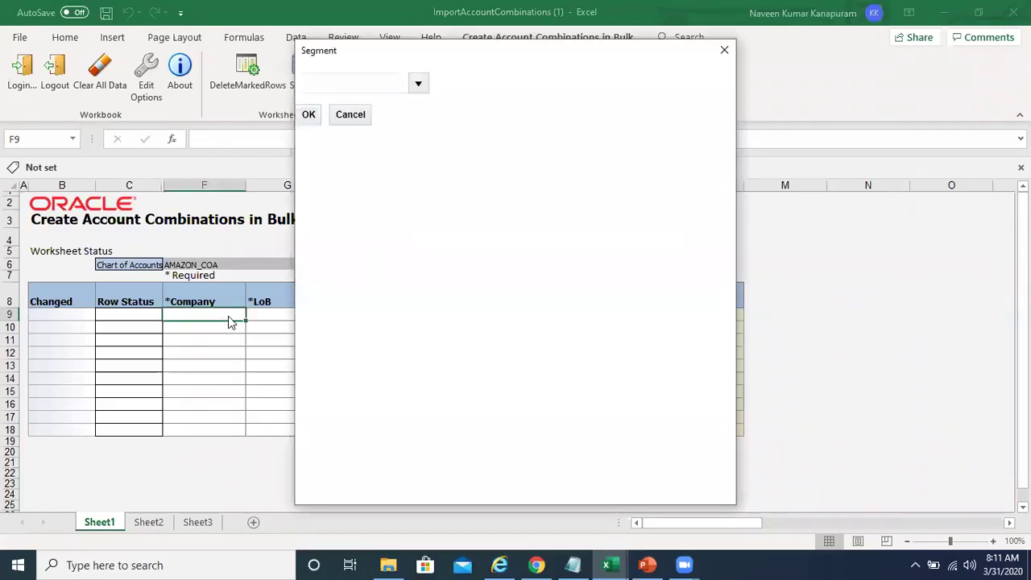
pyautogui.click(418, 84)
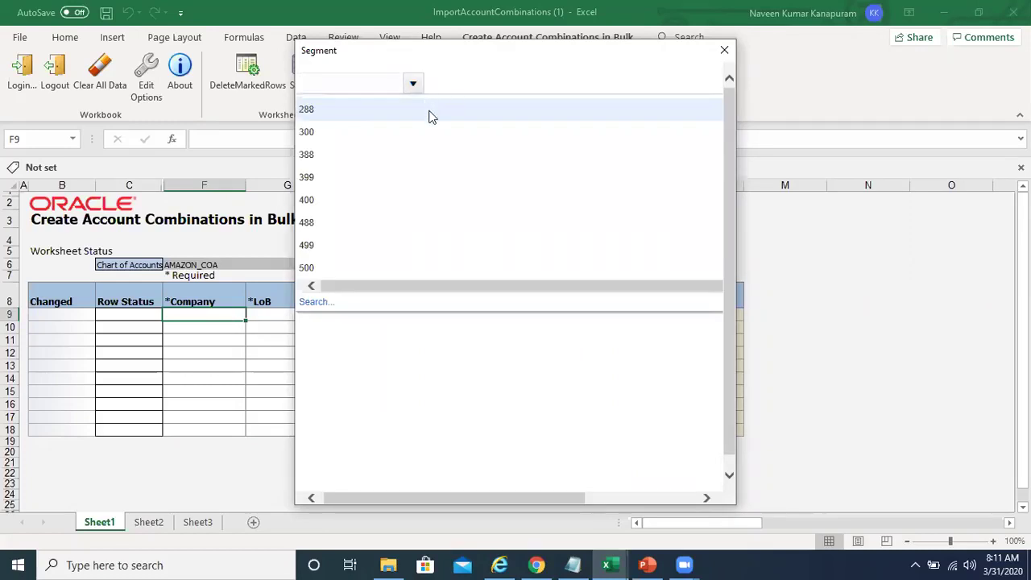
pyautogui.click(429, 166)
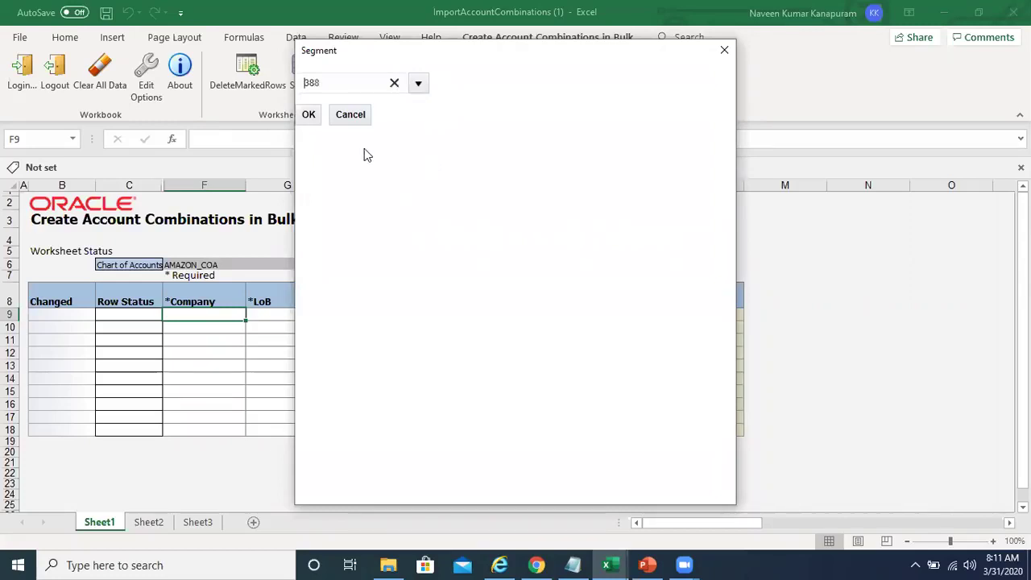
pyautogui.click(309, 115)
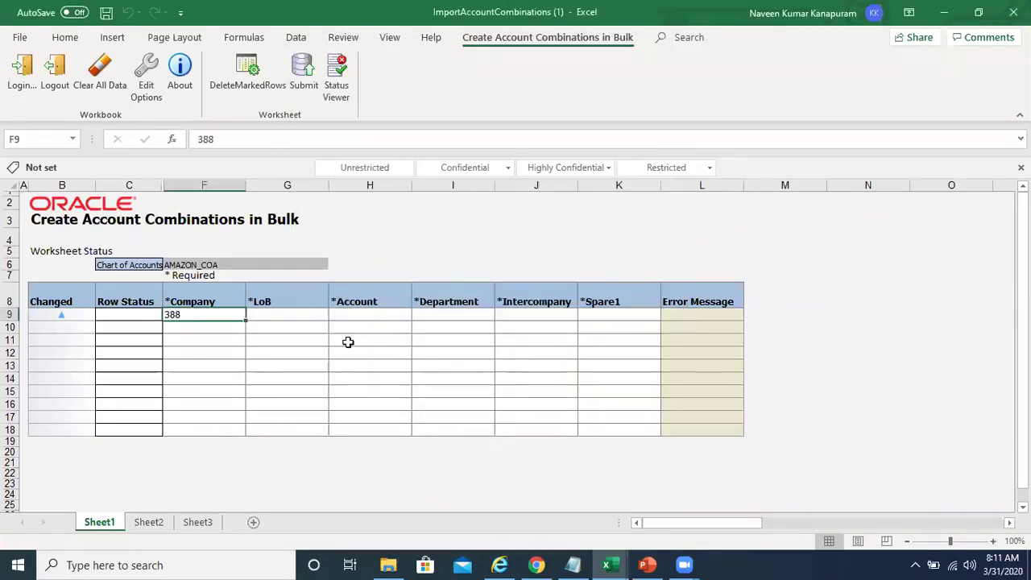
pyautogui.click(288, 314)
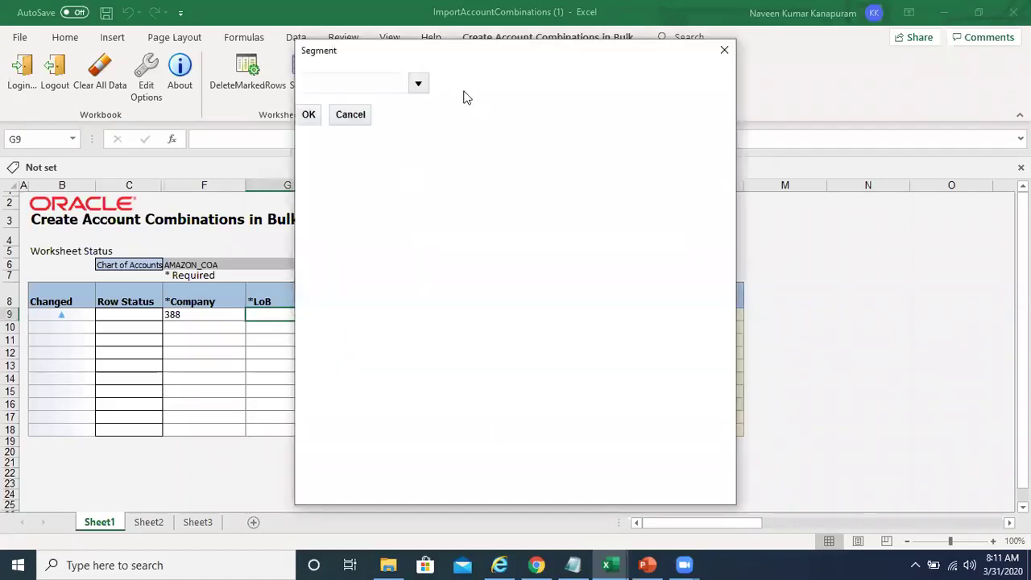
pyautogui.click(420, 84)
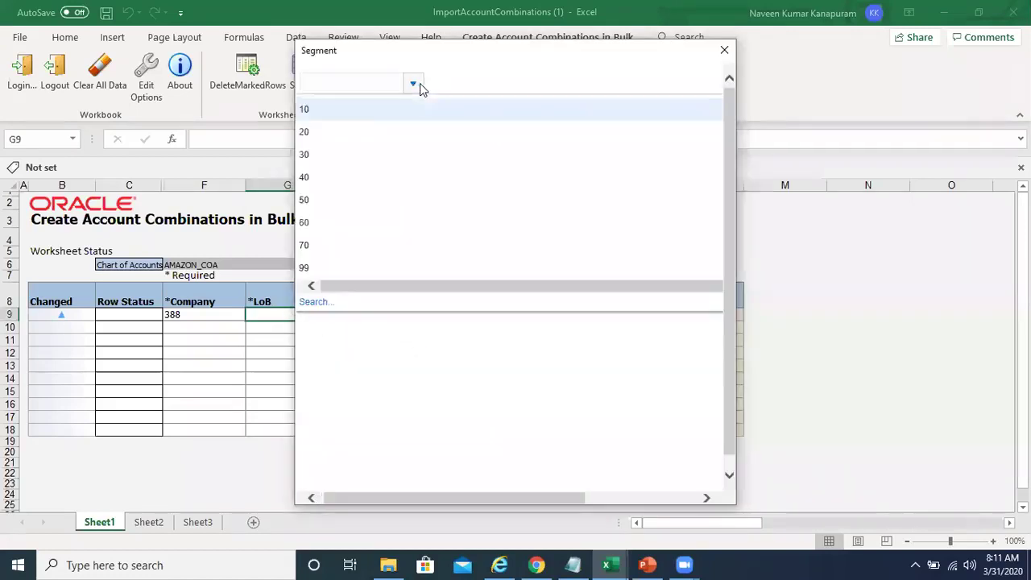
pyautogui.click(410, 132)
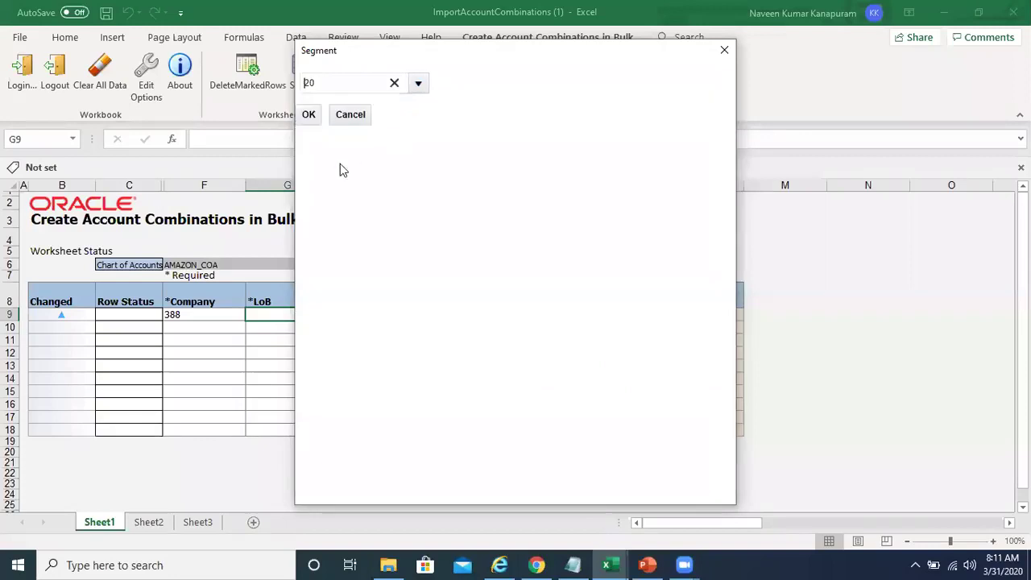
pyautogui.click(309, 115)
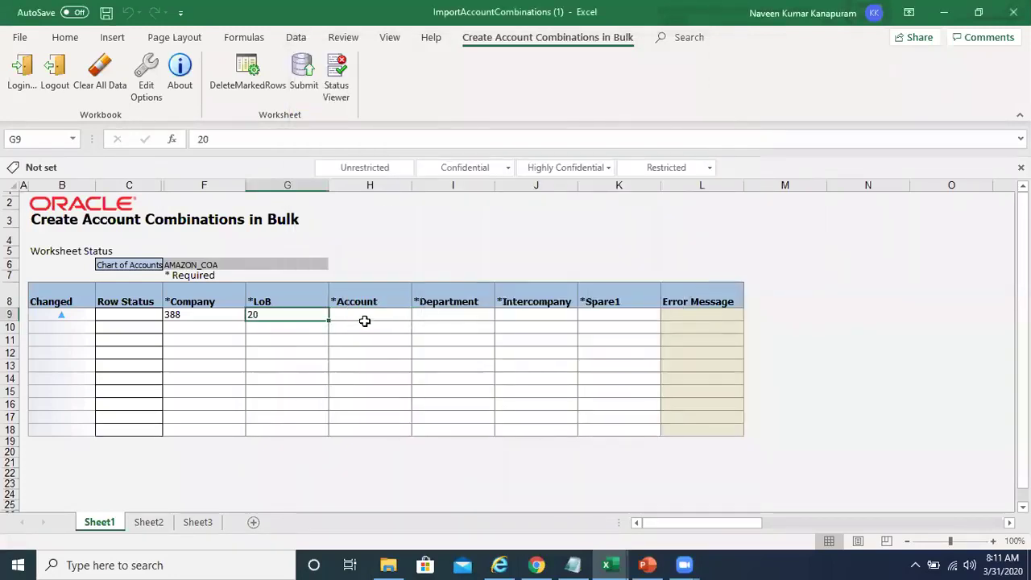
# Step: Select 11010 as the Account and 000 as the Department in row 9 from the segment value lists
pyautogui.click(364, 316)
pyautogui.doubleClick(364, 315)
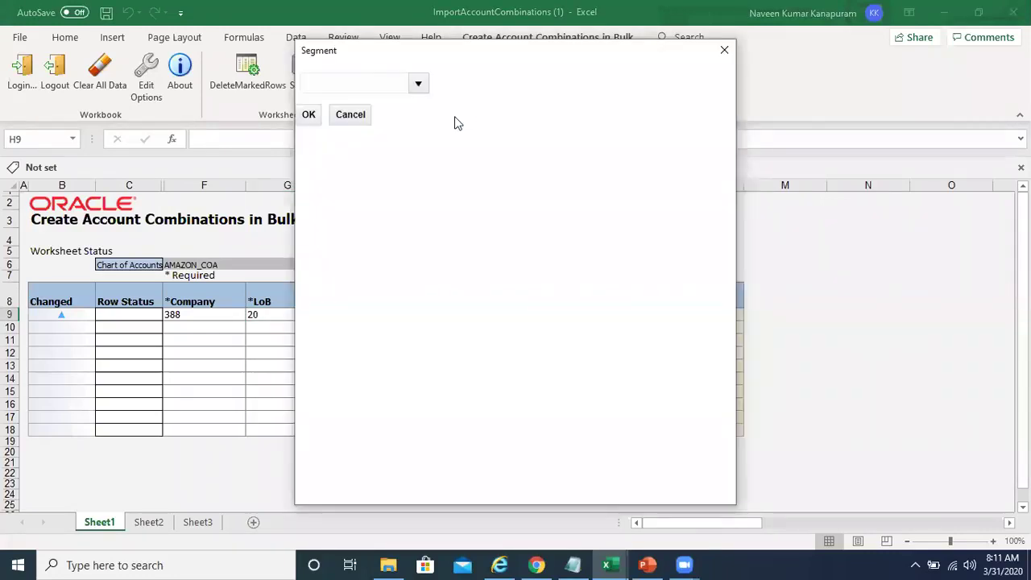
pyautogui.click(418, 85)
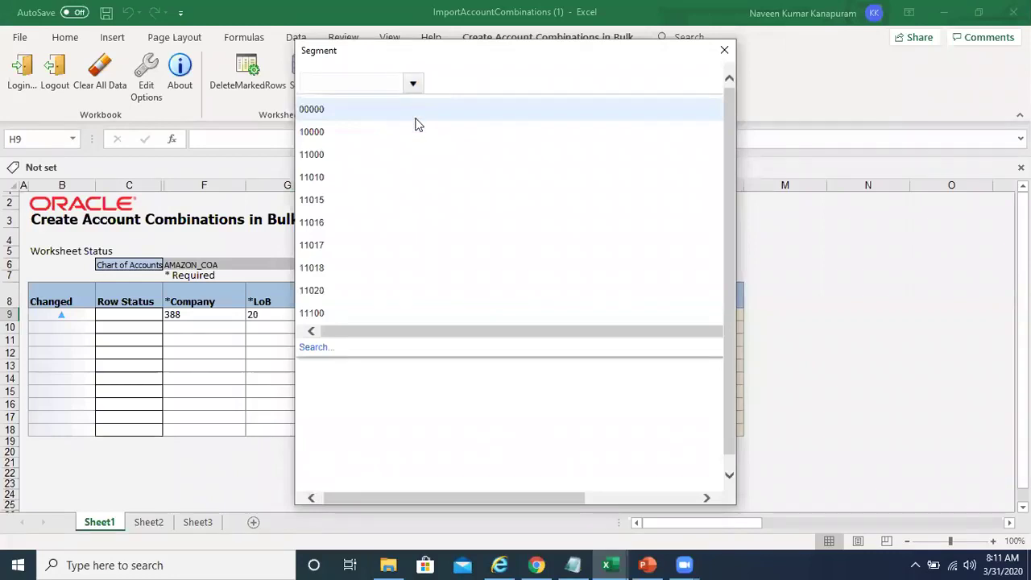
pyautogui.click(418, 179)
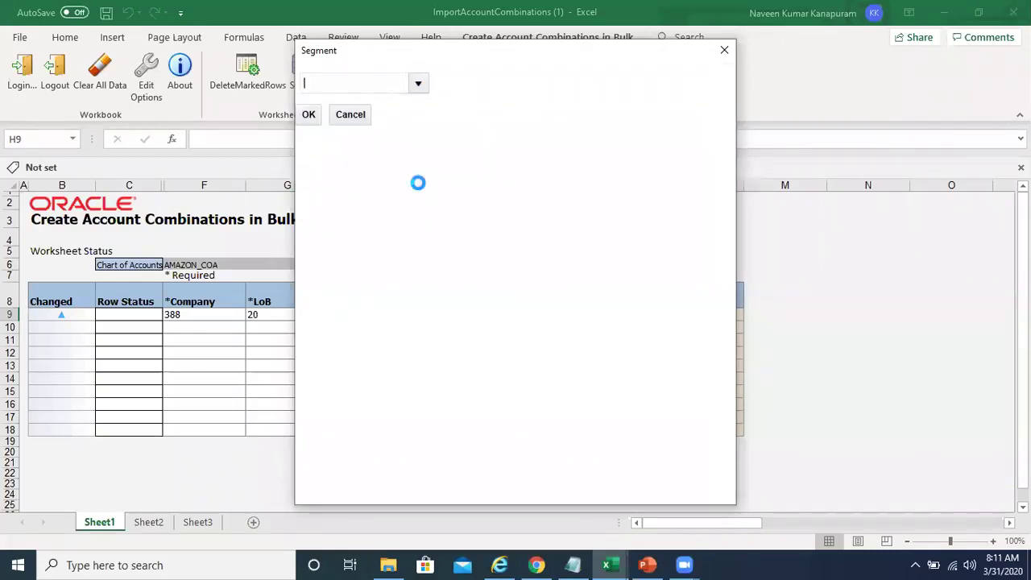
pyautogui.click(308, 117)
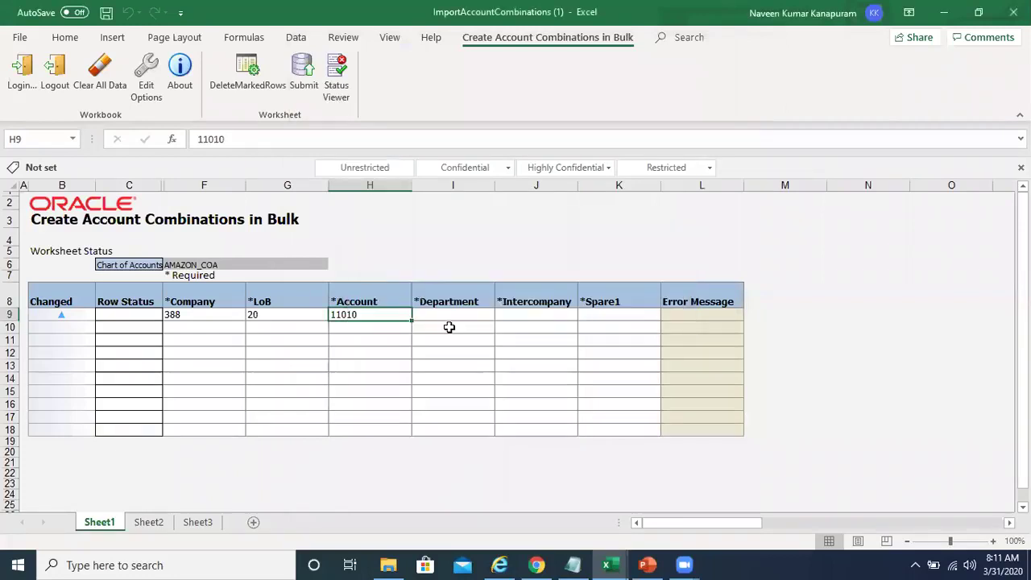
pyautogui.doubleClick(448, 317)
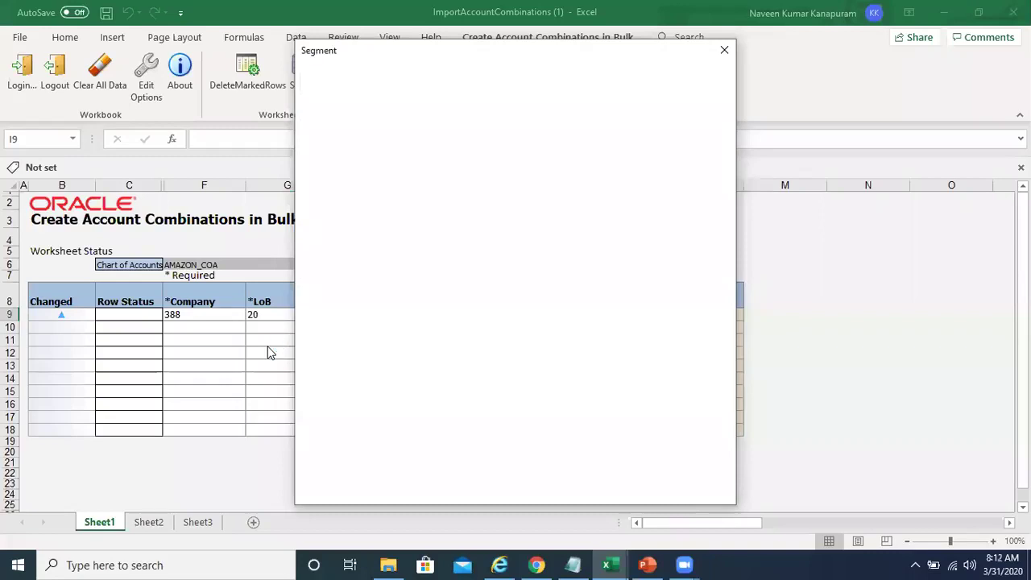
pyautogui.click(420, 84)
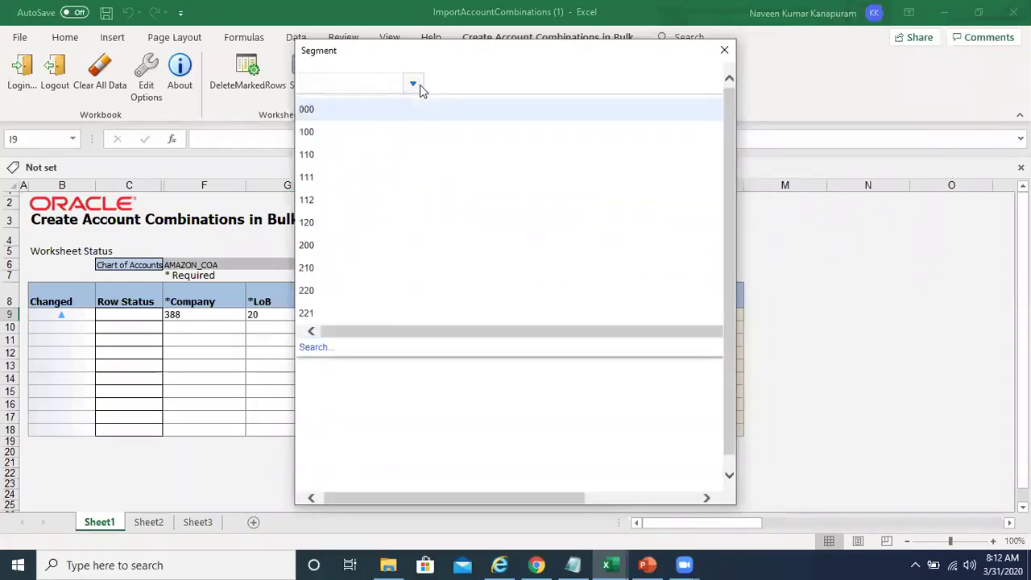
pyautogui.click(375, 108)
pyautogui.click(309, 114)
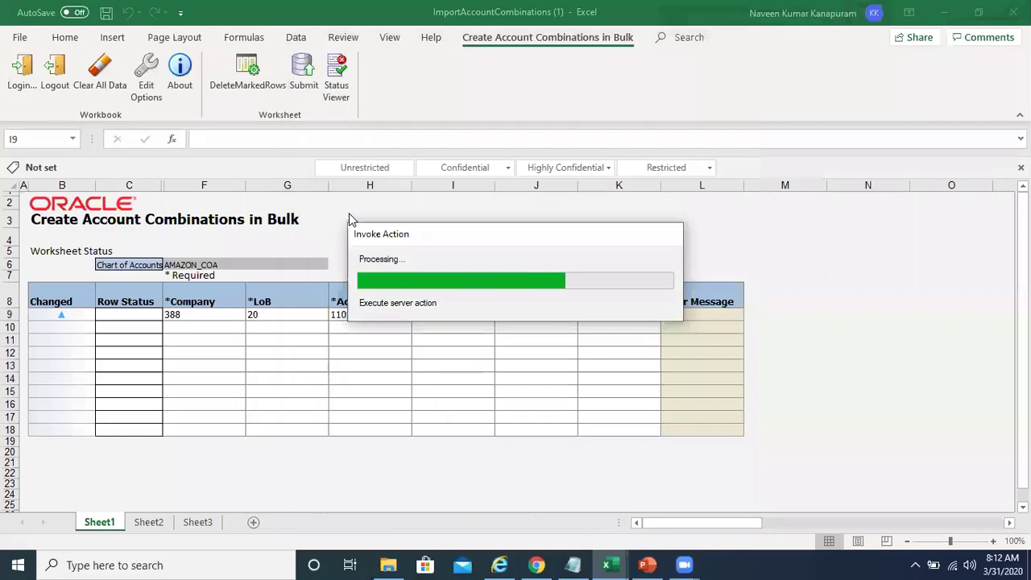
# Step: Select 388 as the Intercompany value and 000 as Spare1 in row 9 to complete the account combination
pyautogui.click(534, 314)
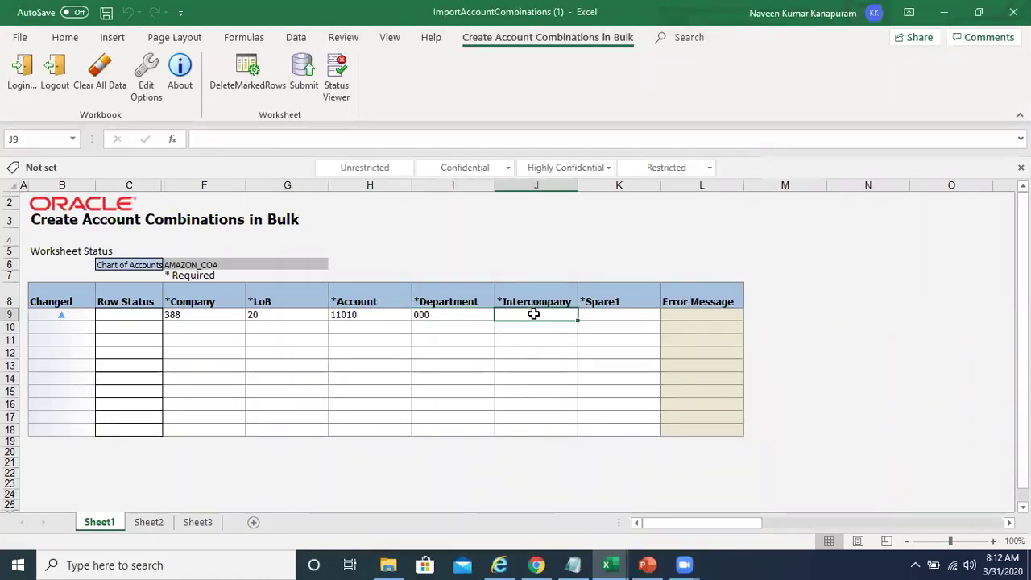
pyautogui.doubleClick(534, 314)
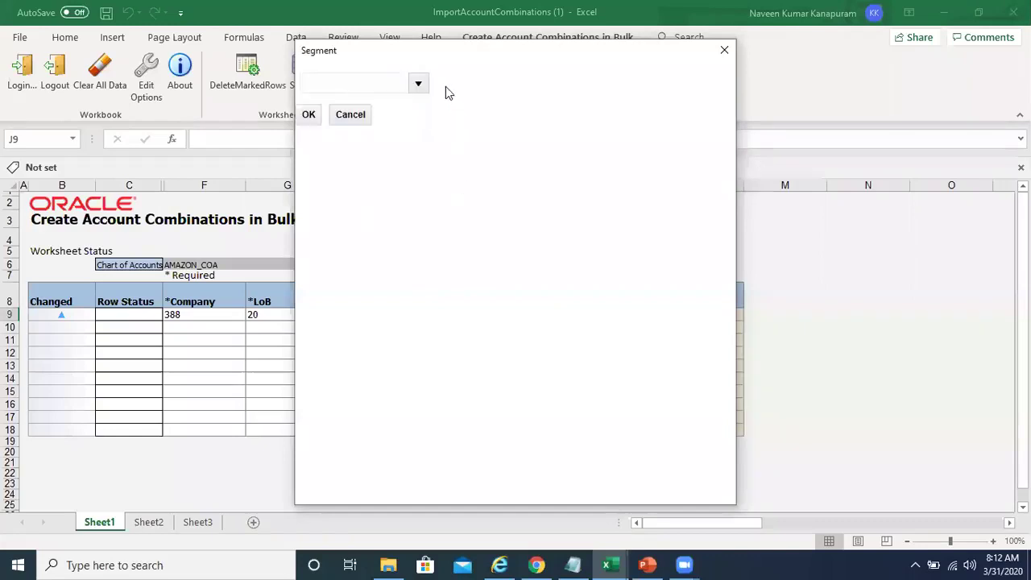
pyautogui.click(420, 84)
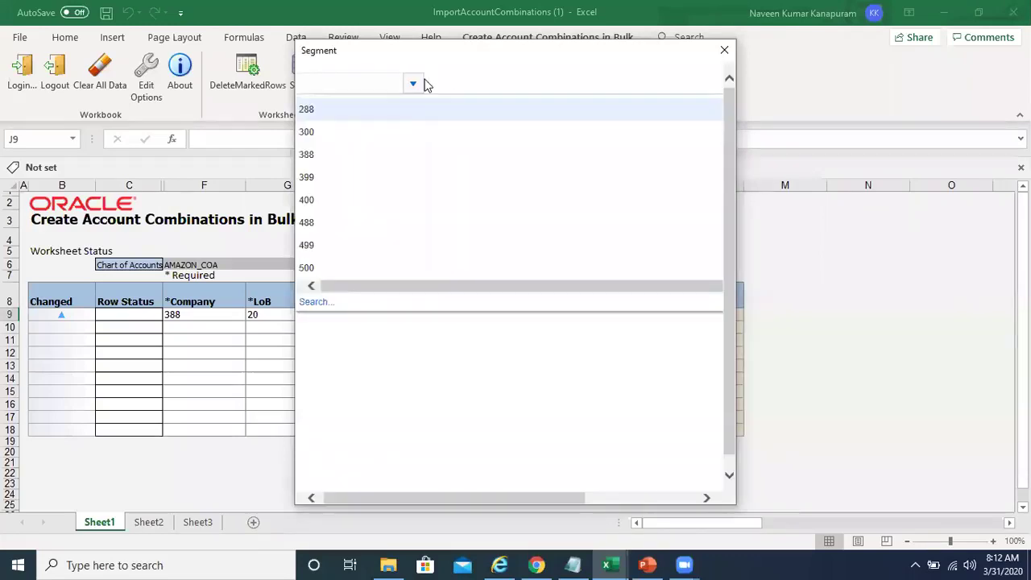
pyautogui.click(415, 155)
pyautogui.click(312, 117)
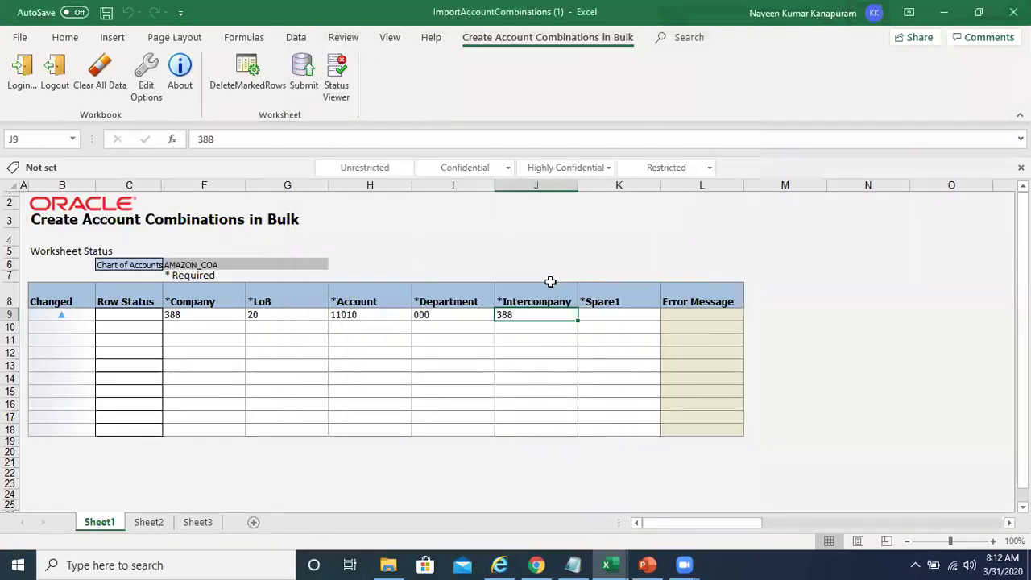
pyautogui.click(622, 319)
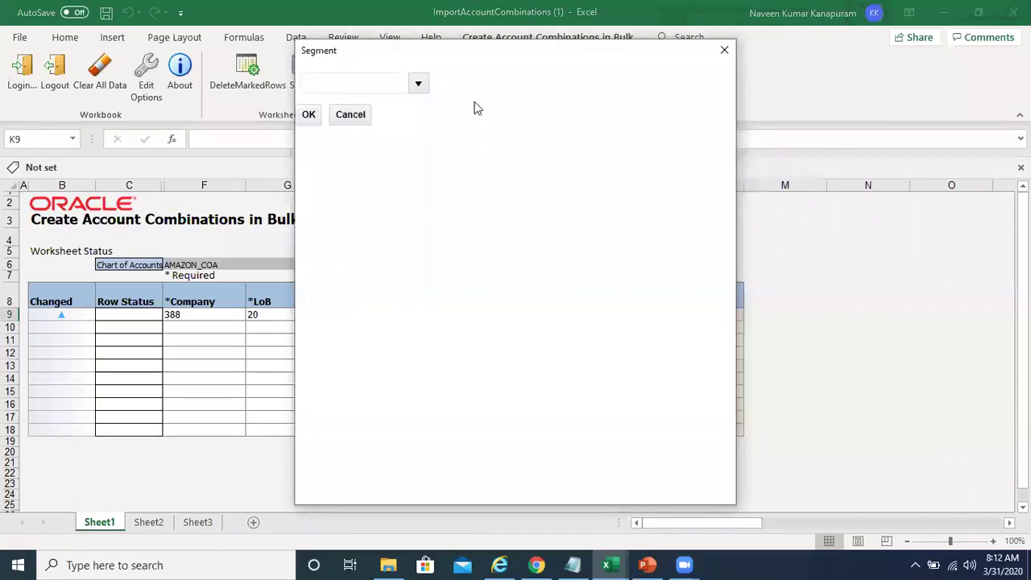
pyautogui.click(420, 86)
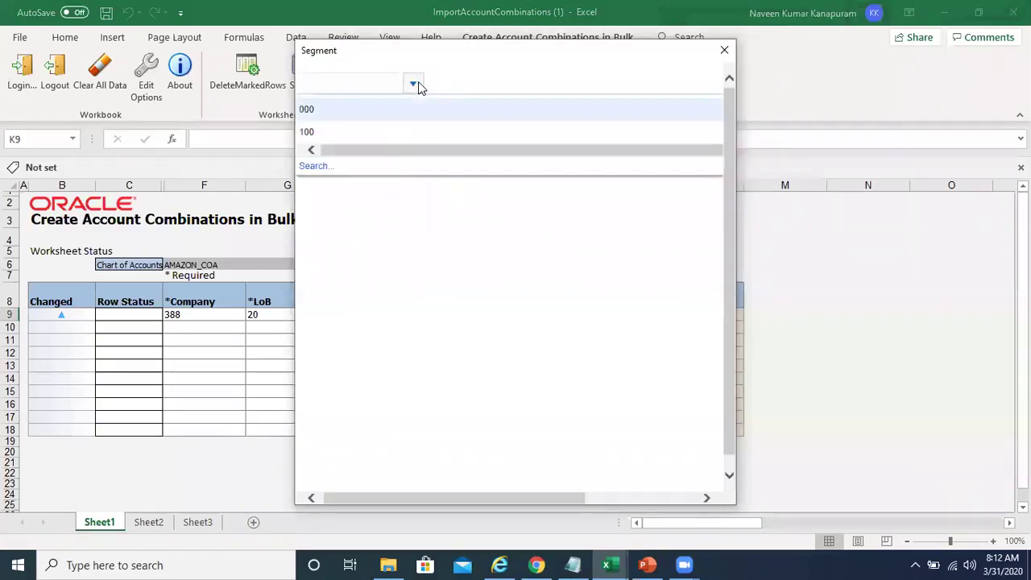
pyautogui.click(417, 110)
pyautogui.click(308, 115)
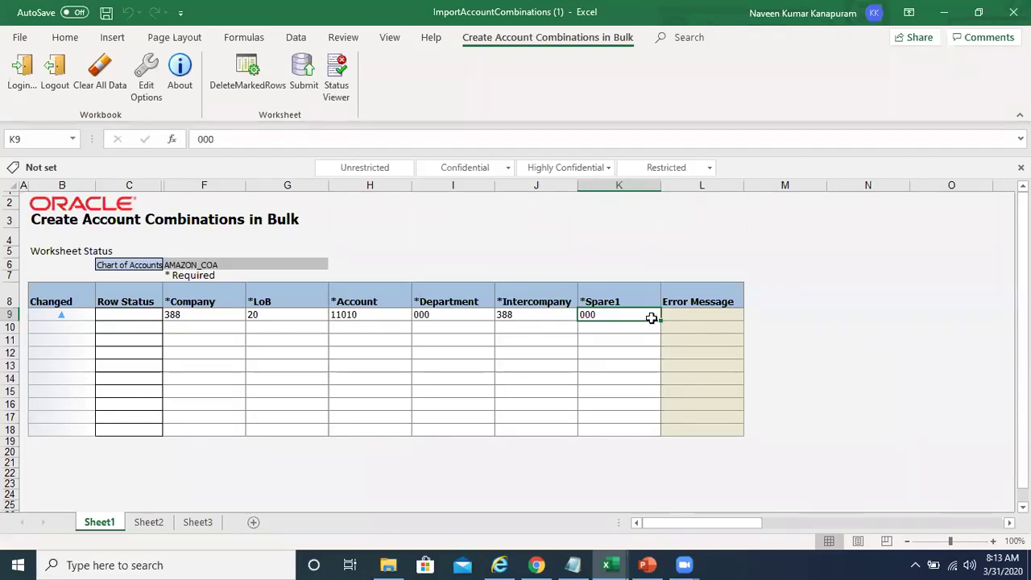
# Step: Submit the account combination for upload, keeping the option to continue uploading subsequent rows on failure
pyautogui.click(207, 315)
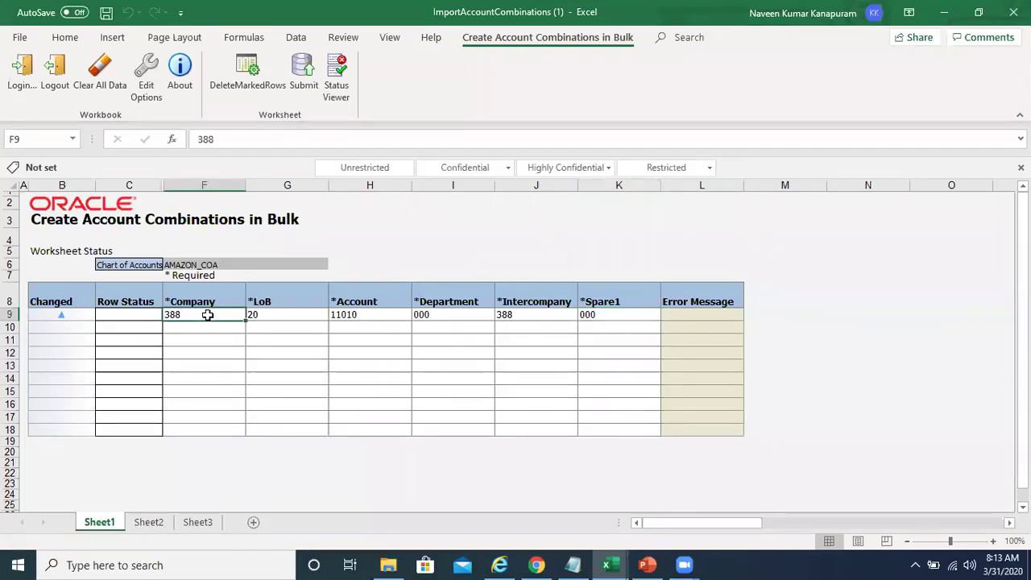
pyautogui.click(304, 75)
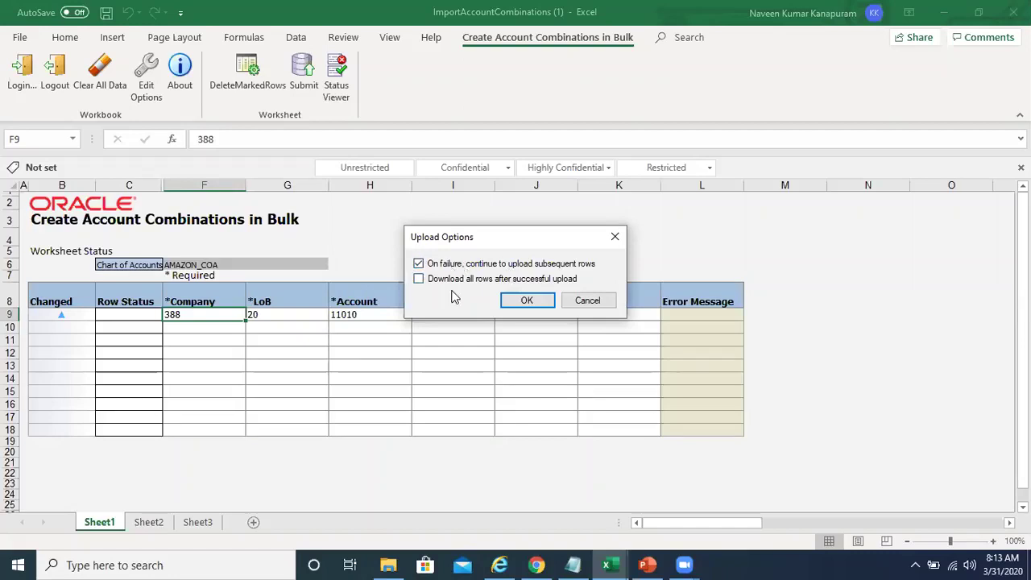
pyautogui.click(526, 302)
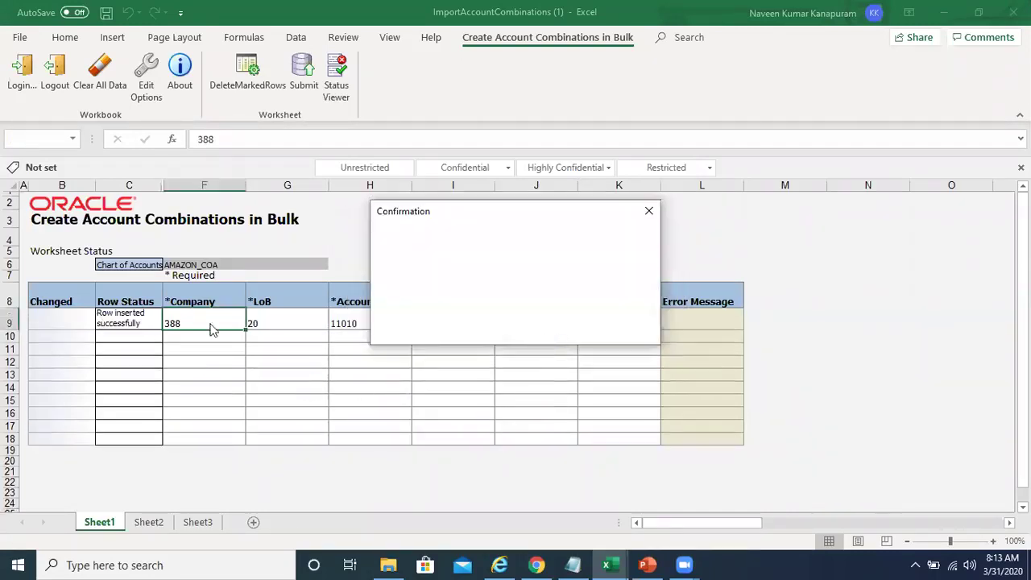
# Step: Acknowledge the import request confirmation and check row 9's status and segment values in the spreadsheet
pyautogui.doubleClick(465, 250)
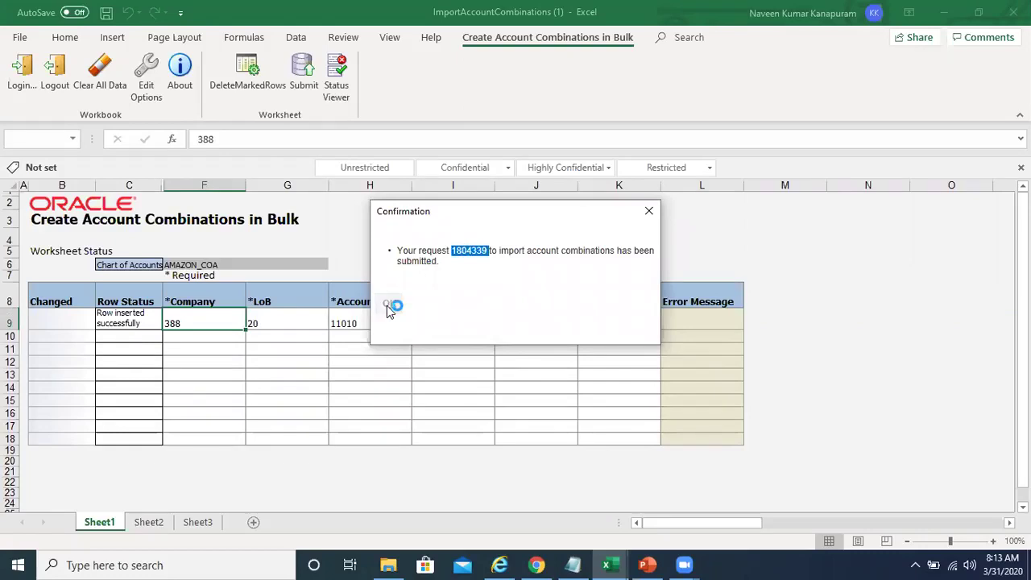
pyautogui.click(132, 319)
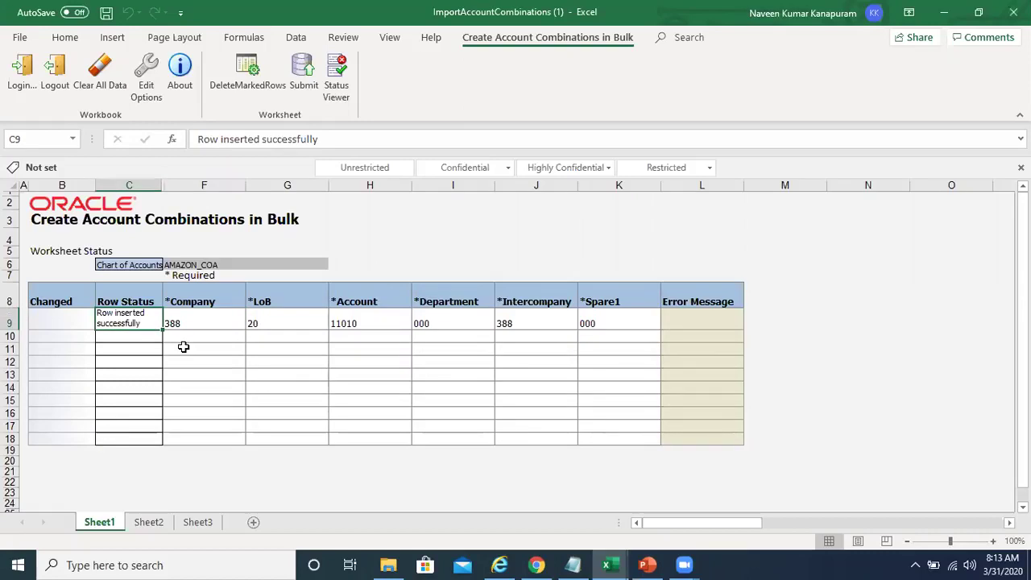
pyautogui.press('Right')
pyautogui.press('Right')
pyautogui.press('Left')
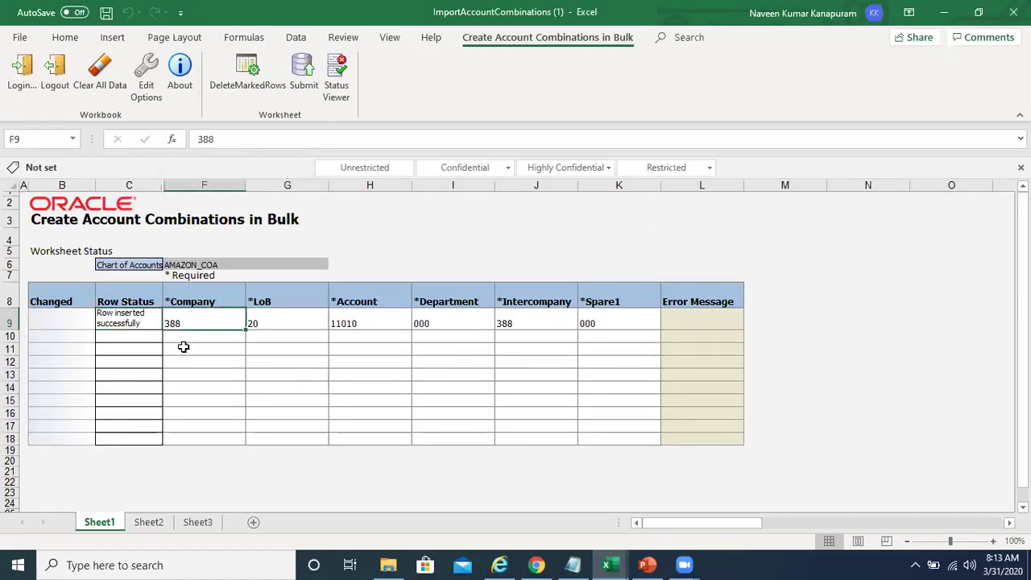
pyautogui.press('Left')
pyautogui.press('Right')
pyautogui.press('Right')
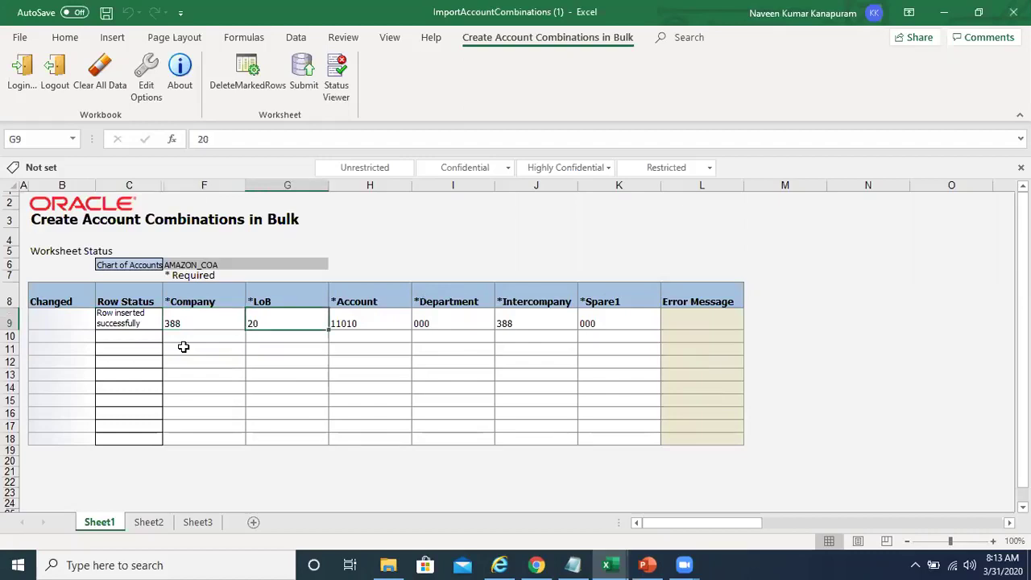
# Step: Switch to Manage Account Combinations in Chrome, open the advanced search, and add Company and Account as search fields
pyautogui.hotkey('alt', 'Tab')
pyautogui.hotkey('alt', 'Tab')
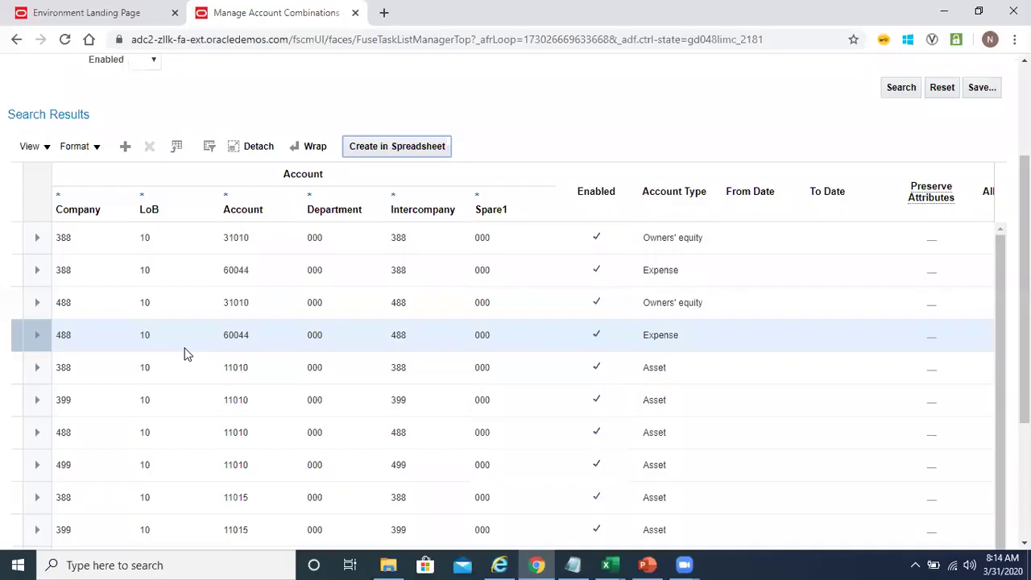
pyautogui.scroll(-3, 515, 302)
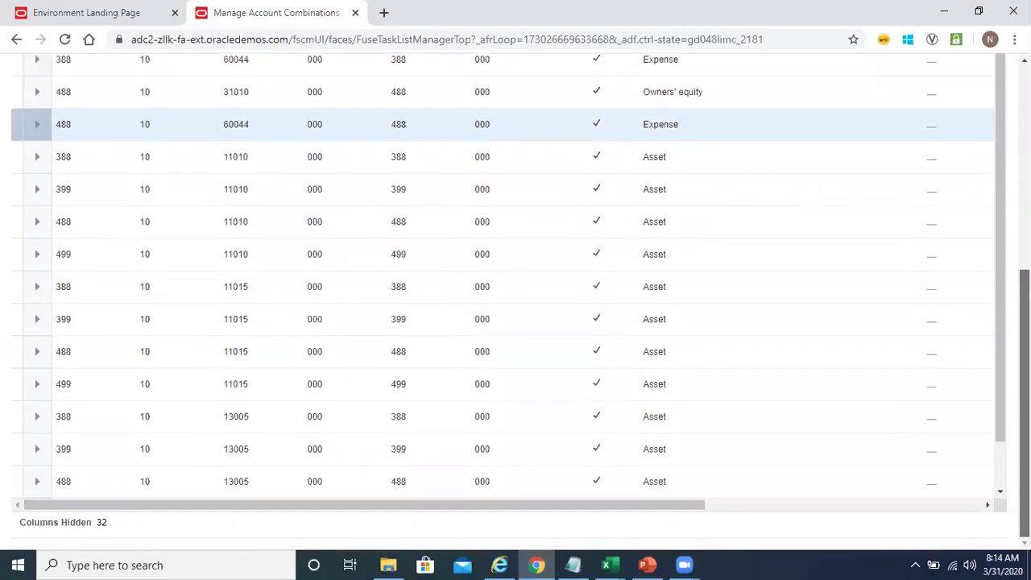
pyautogui.scroll(5, 515, 302)
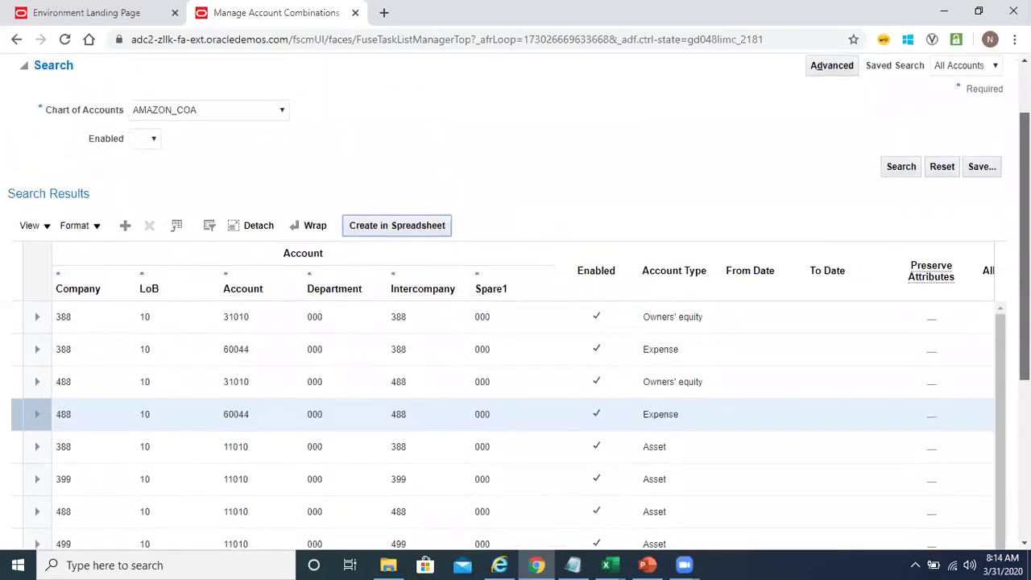
pyautogui.scroll(2, 515, 302)
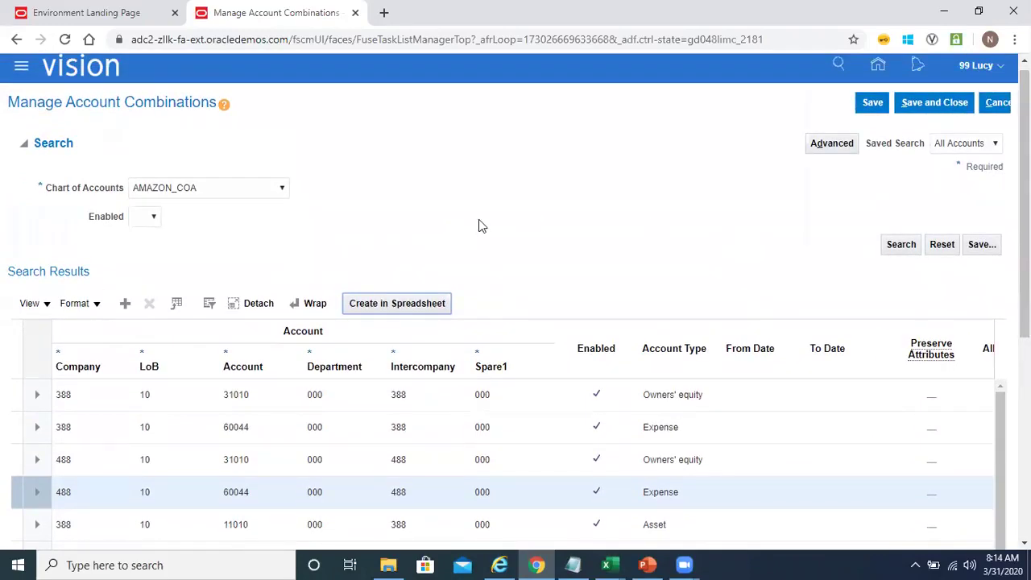
pyautogui.click(838, 146)
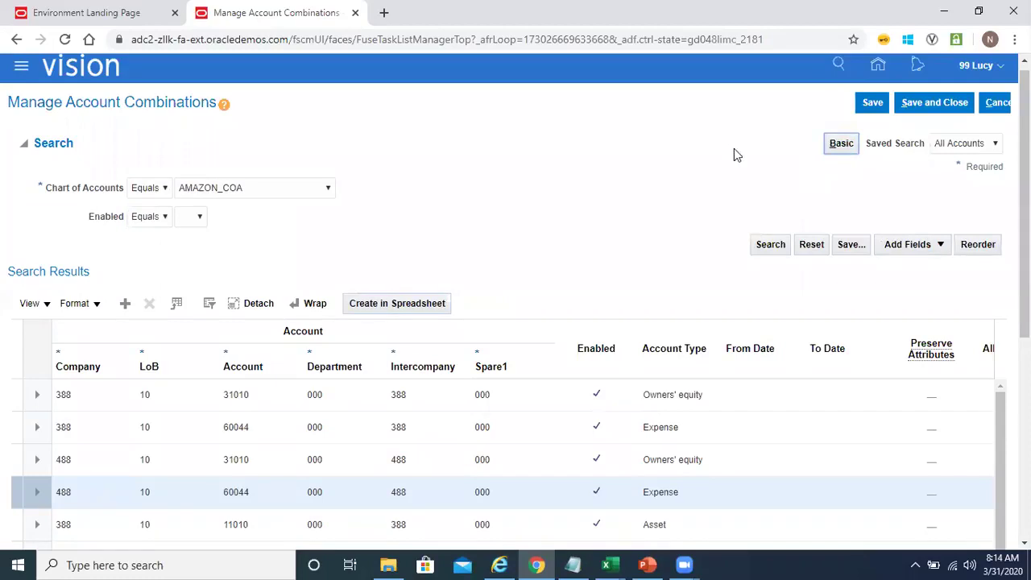
pyautogui.click(922, 250)
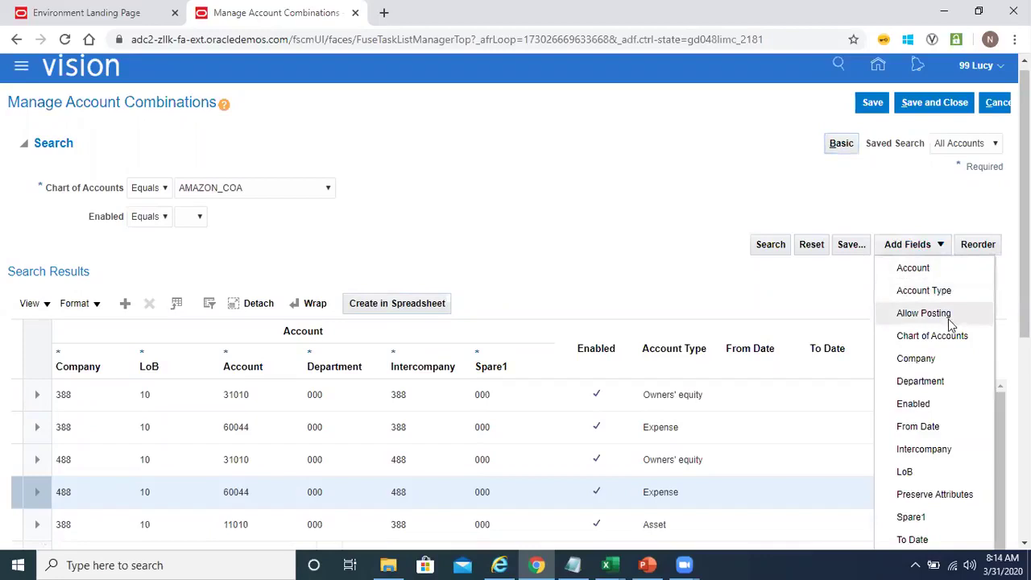
pyautogui.click(955, 360)
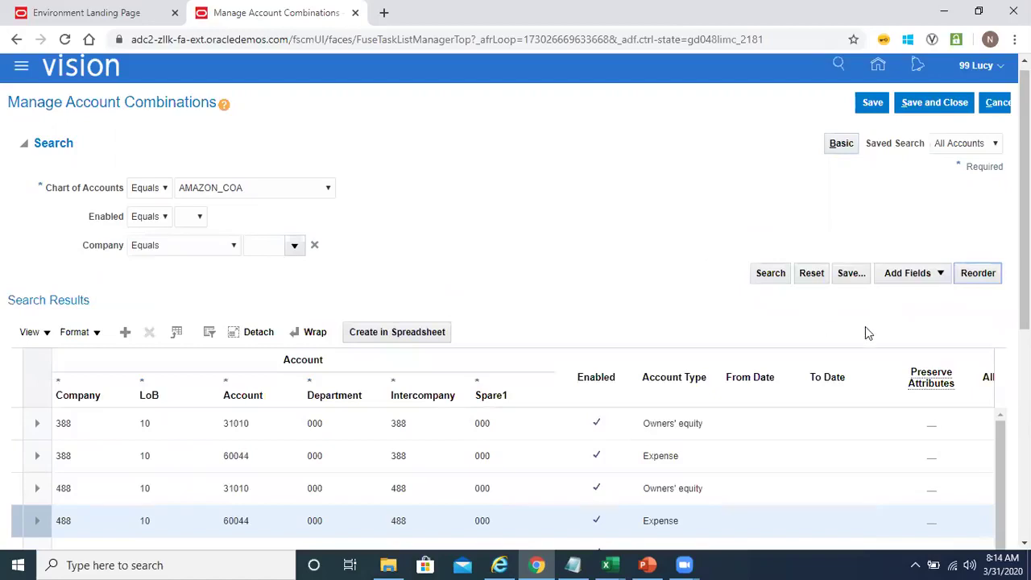
pyautogui.click(916, 279)
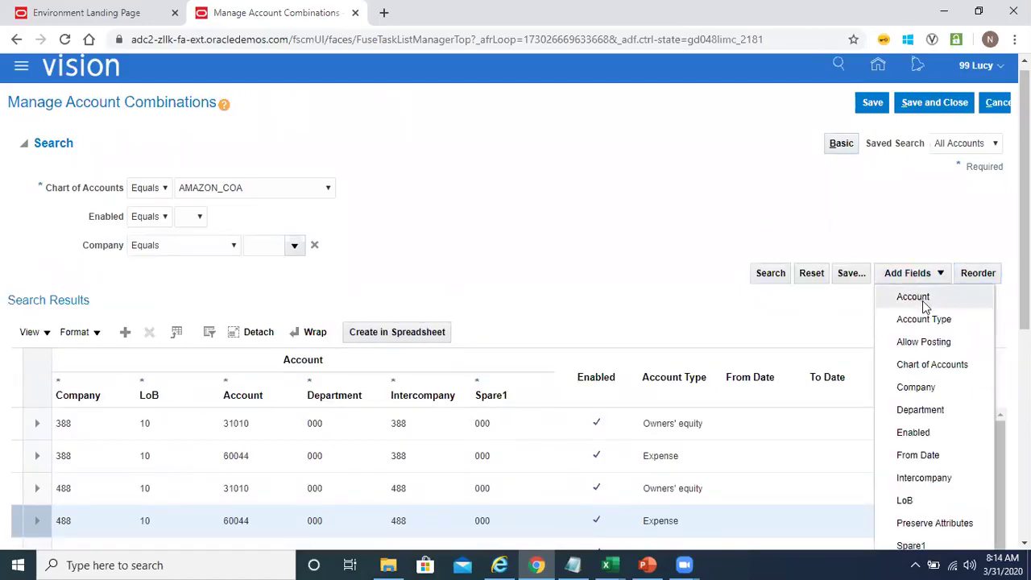
pyautogui.click(912, 297)
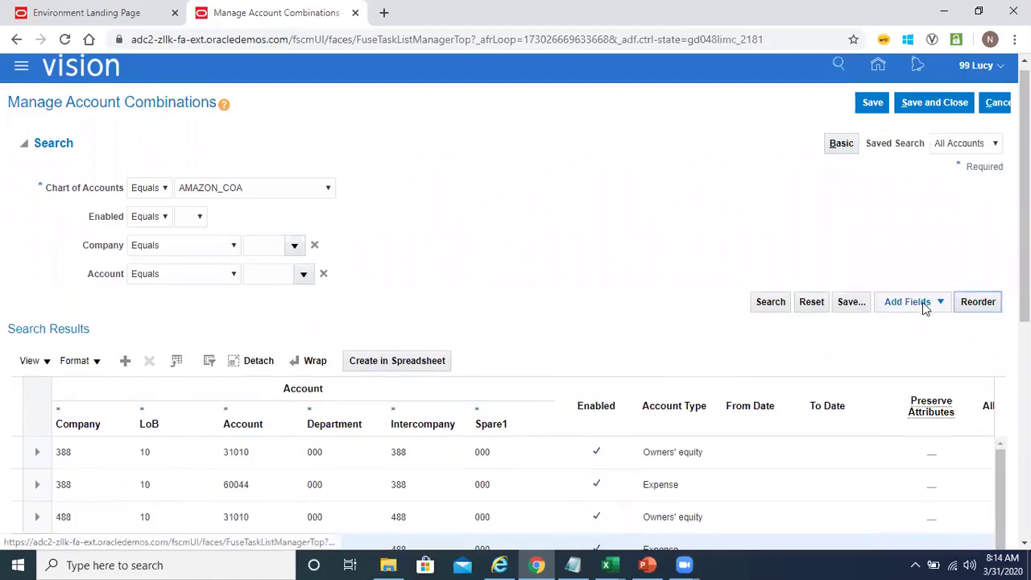
# Step: Check the segments of the uploaded combination in the ImportAccountCombinations workbook and add LoB as a search field in Manage Account Combinations
pyautogui.moveTo(618, 564)
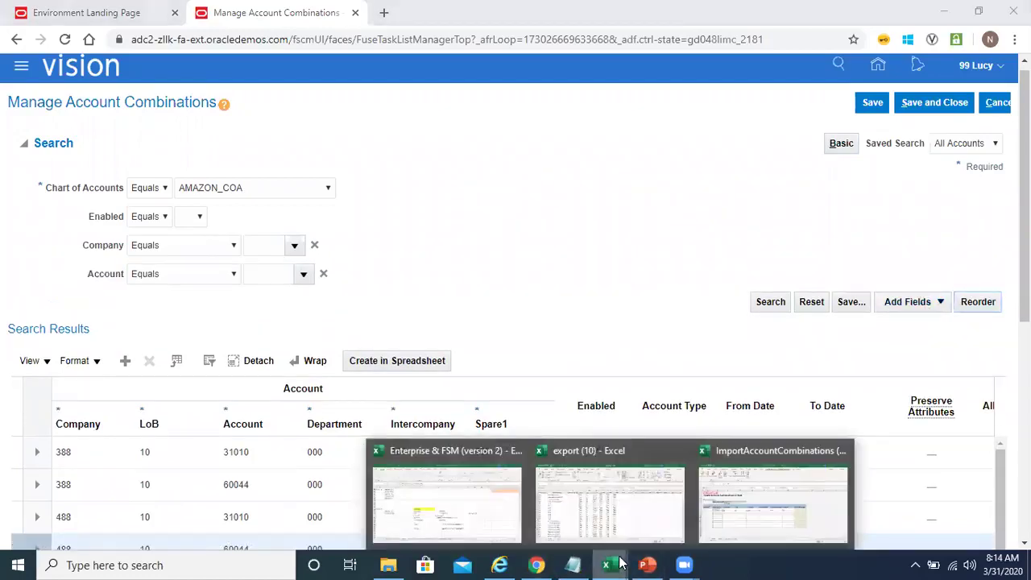
pyautogui.click(780, 501)
pyautogui.press('Tab')
pyautogui.press('Tab')
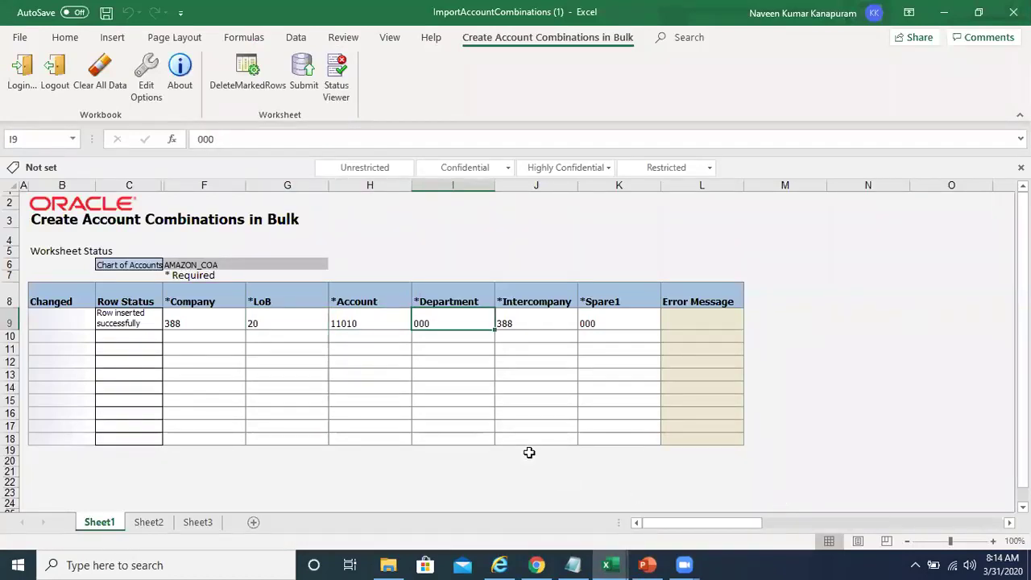
pyautogui.hotkey('alt', 'Tab')
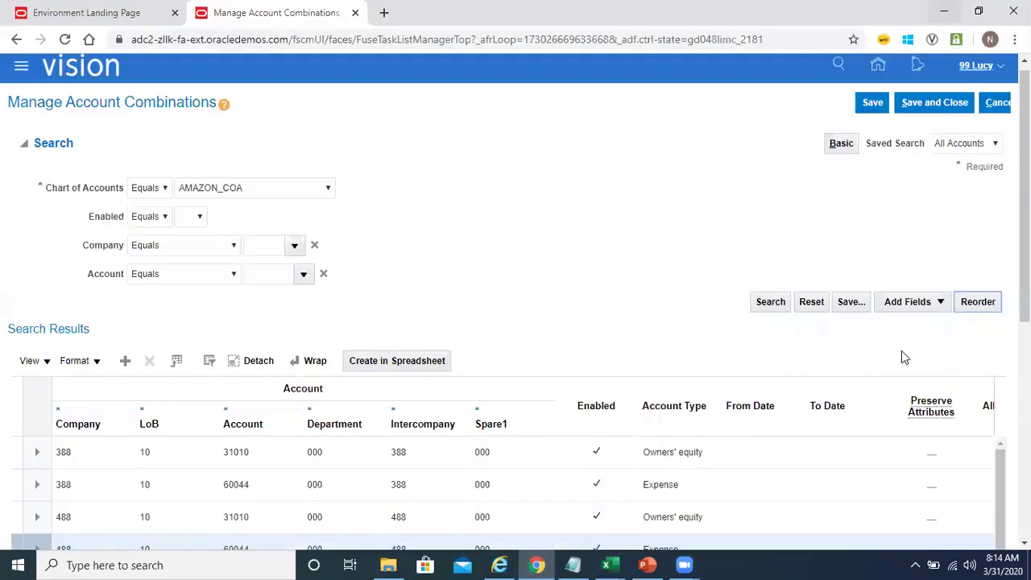
pyautogui.click(886, 307)
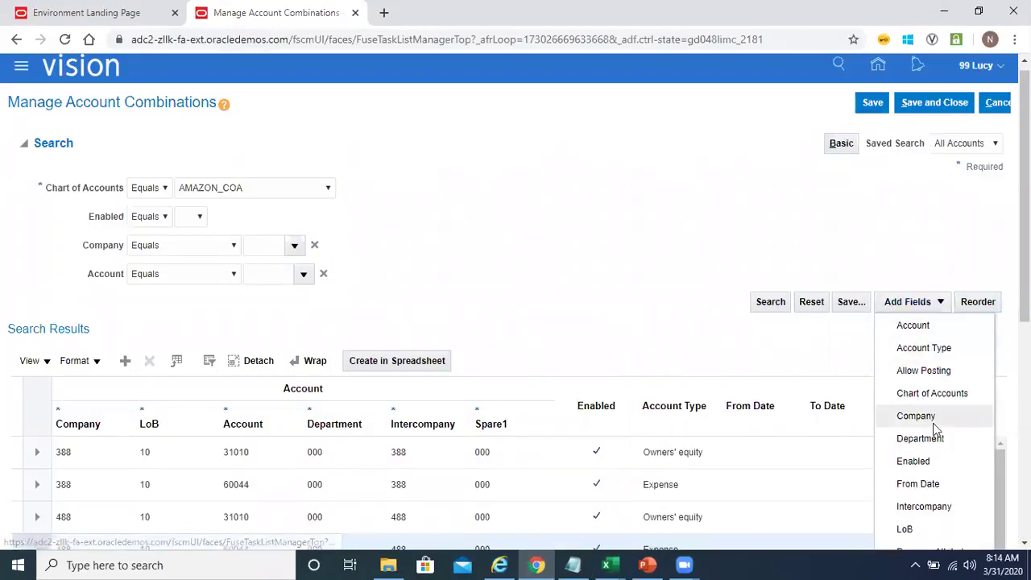
pyautogui.click(936, 526)
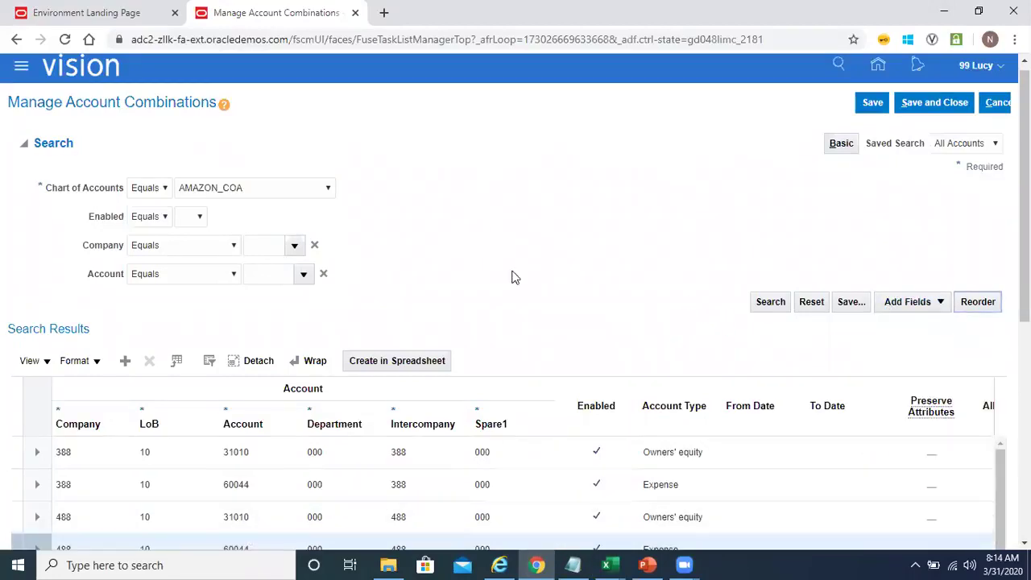
# Step: Set the search criteria to Company 388 (AMZ USA Infra corp Ltd.) and LoB 20 (Infra)
pyautogui.click(294, 248)
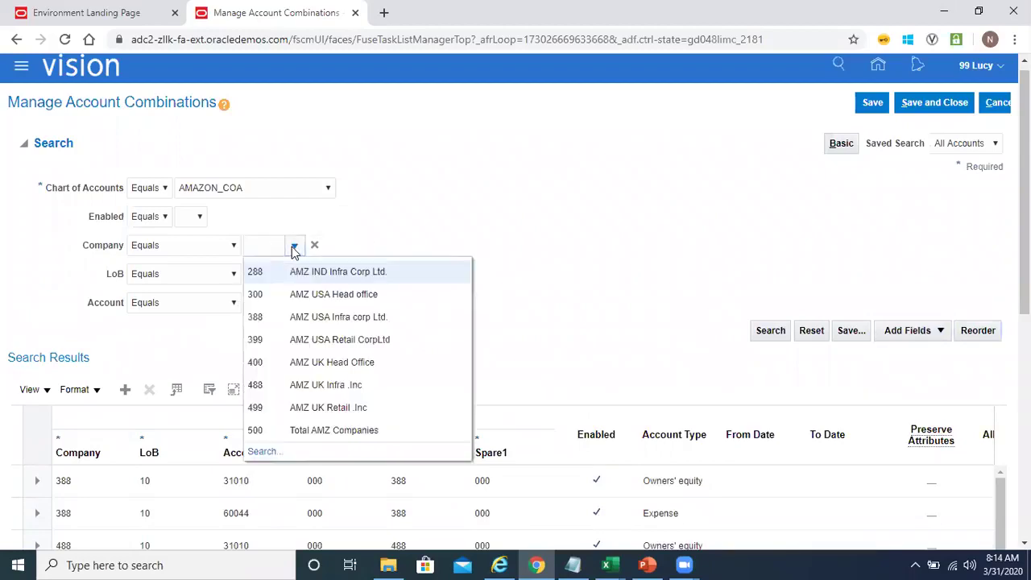
pyautogui.click(326, 317)
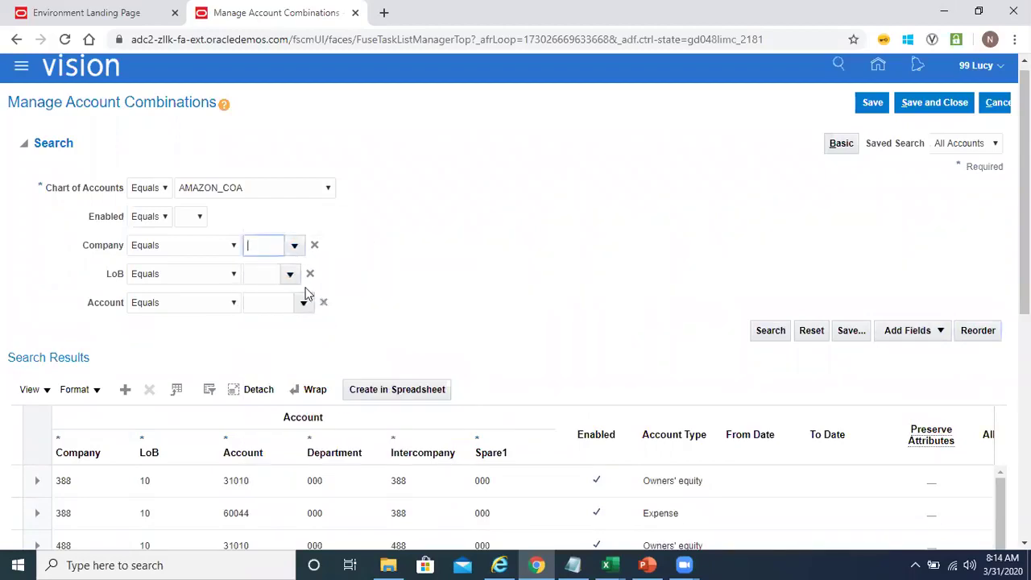
pyautogui.click(291, 277)
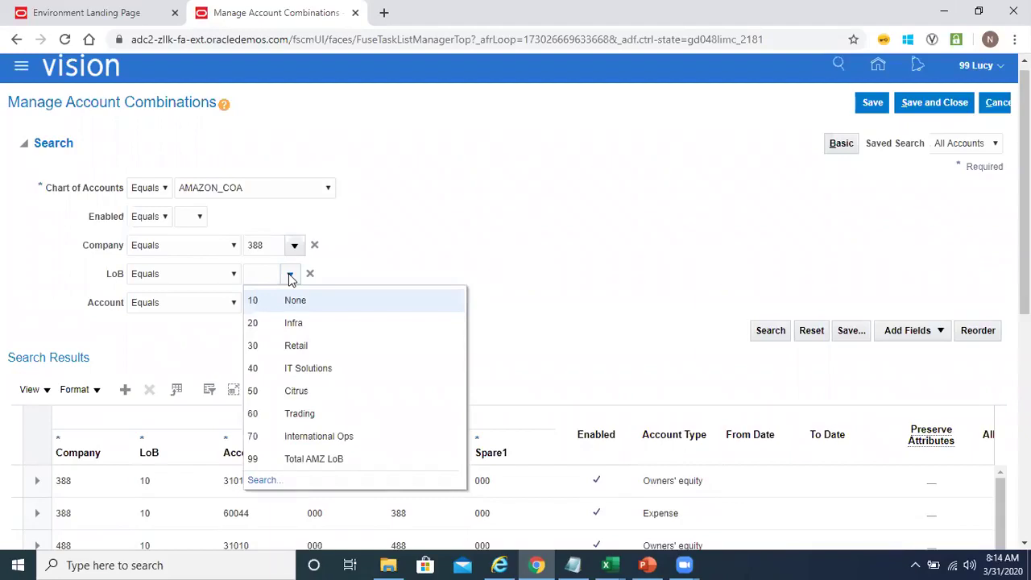
pyautogui.click(305, 327)
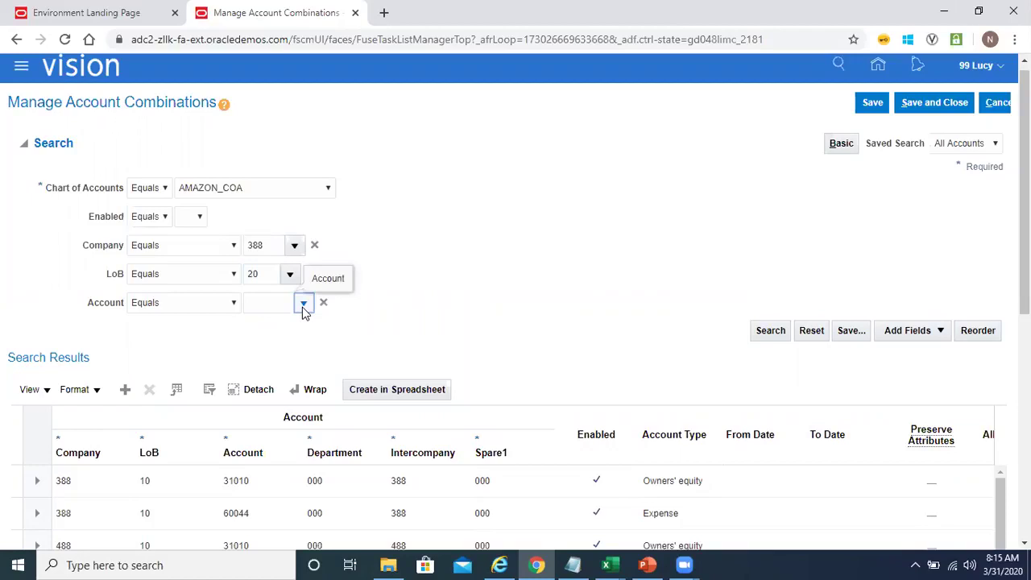
# Step: Check the account in the bulk spreadsheet, set the Account criterion to 11010 (Cash Checking- BA), and search for the combination
pyautogui.click(302, 304)
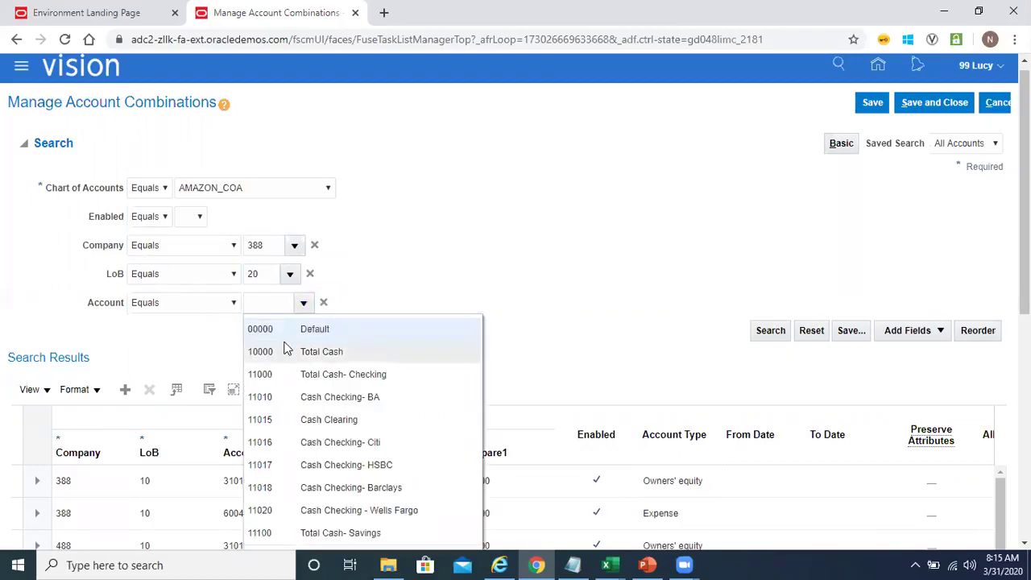
pyautogui.click(349, 341)
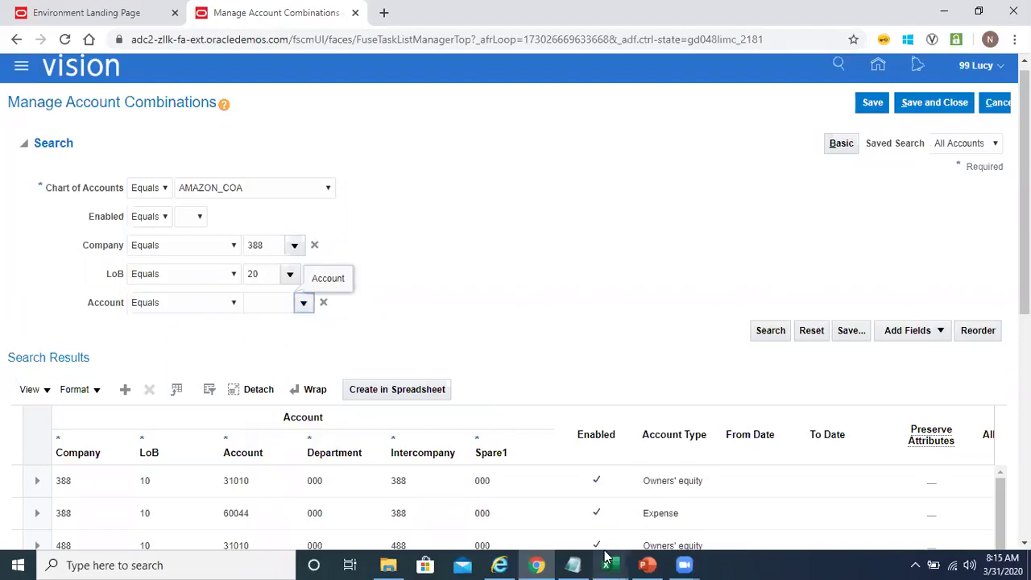
pyautogui.moveTo(609, 563)
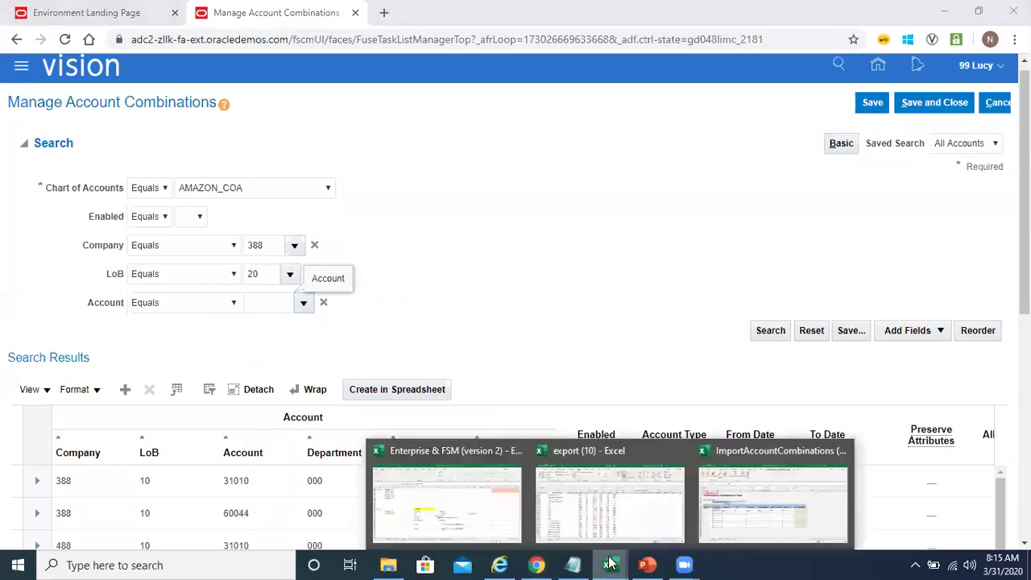
pyautogui.click(791, 522)
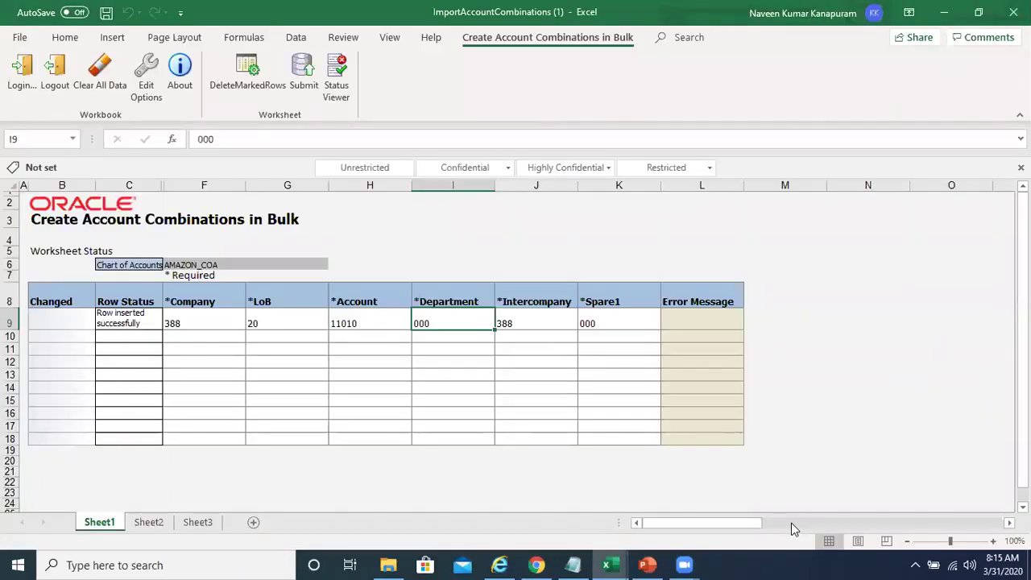
pyautogui.hotkey('alt', 'Tab')
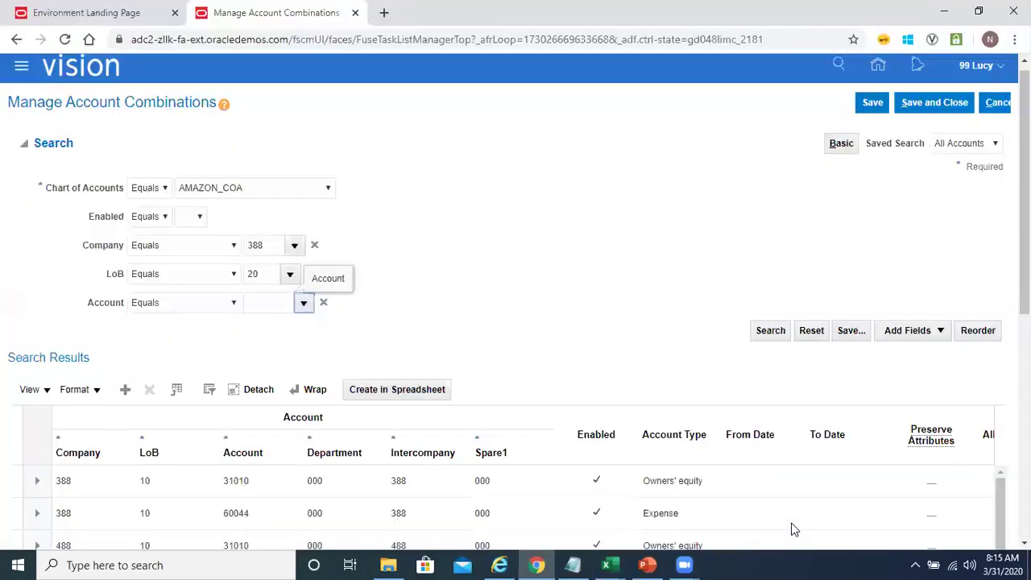
pyautogui.click(303, 302)
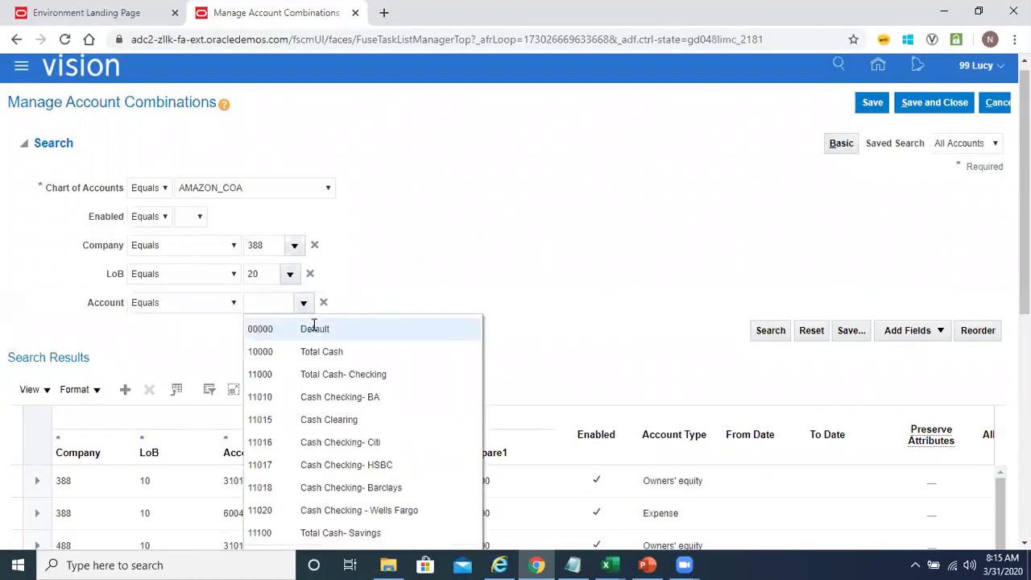
pyautogui.click(393, 397)
pyautogui.click(768, 335)
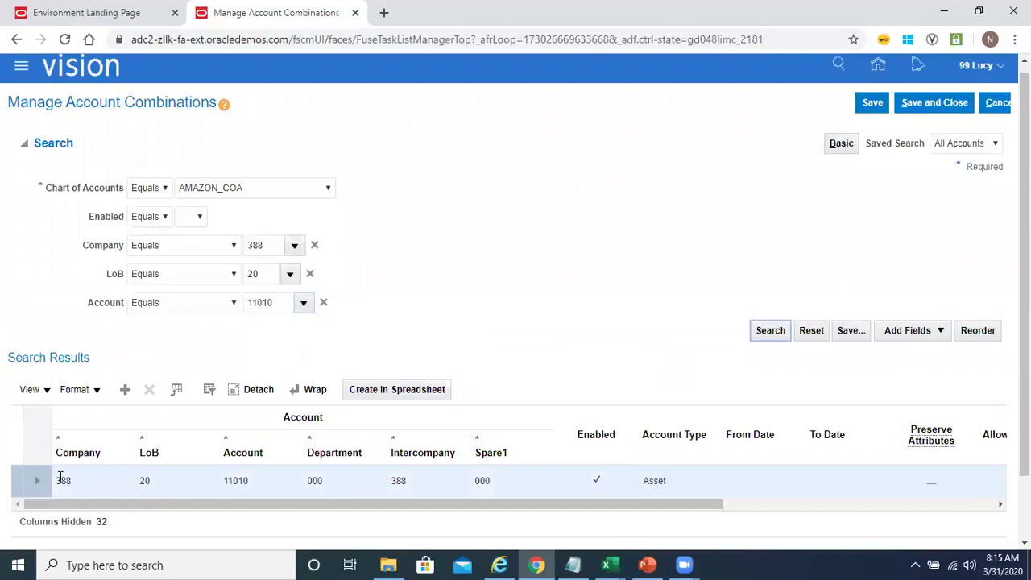
# Step: Examine the found combination's attributes through to Financial Category, and select its Department segment
pyautogui.moveTo(501, 508); pyautogui.dragTo(789, 515)
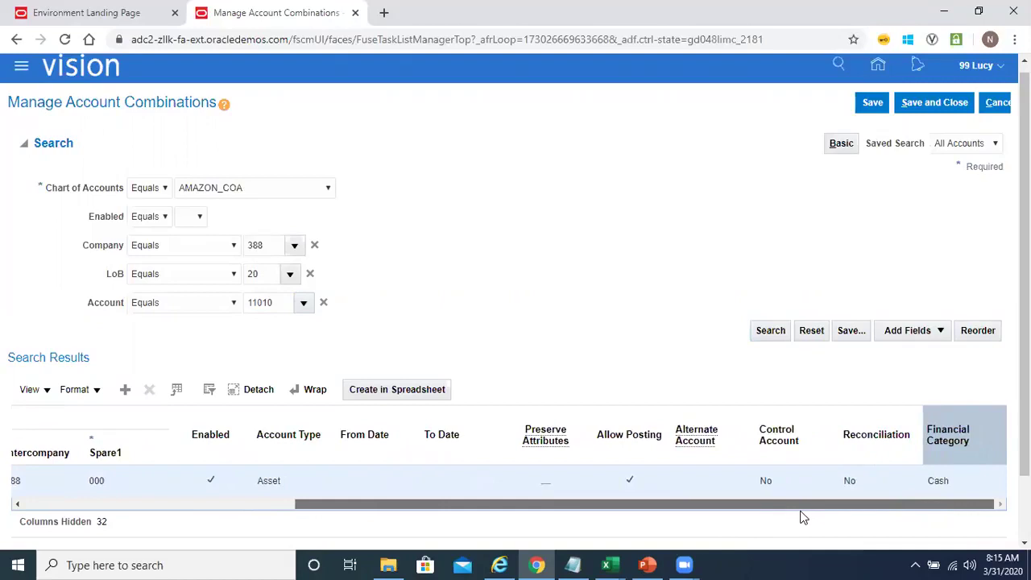
pyautogui.moveTo(764, 505); pyautogui.dragTo(375, 512)
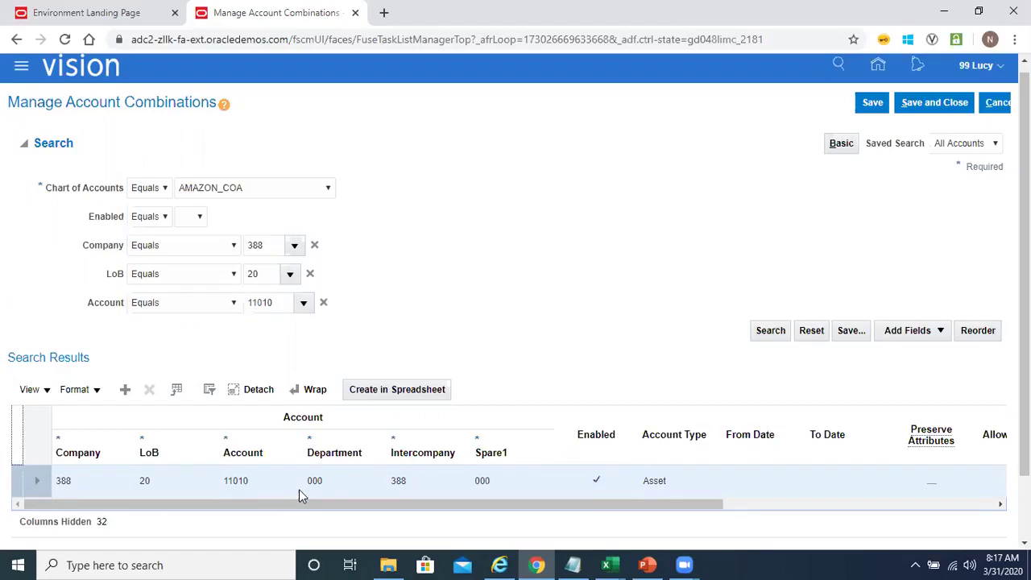
pyautogui.click(354, 487)
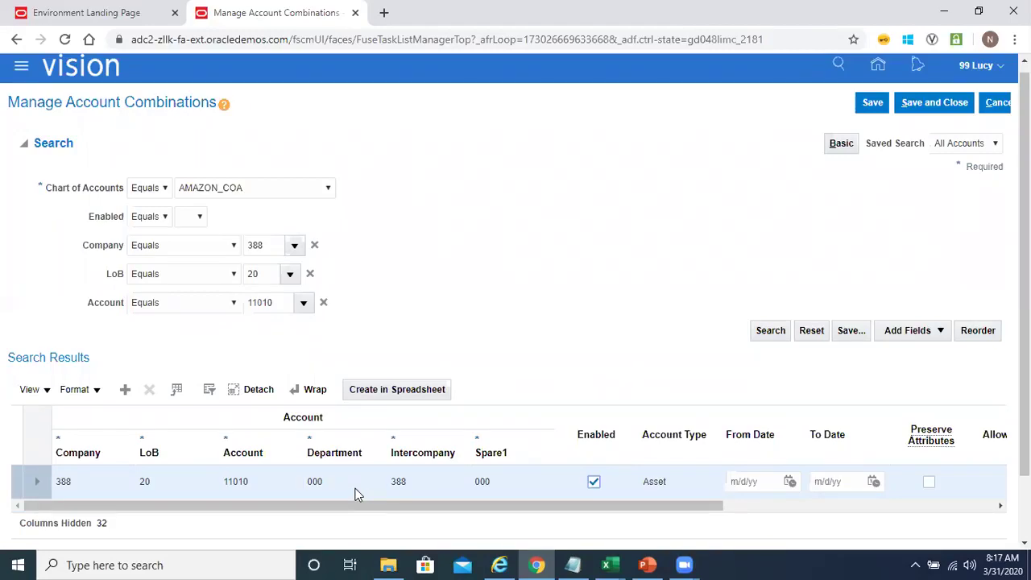
pyautogui.click(355, 487)
pyautogui.click(345, 493)
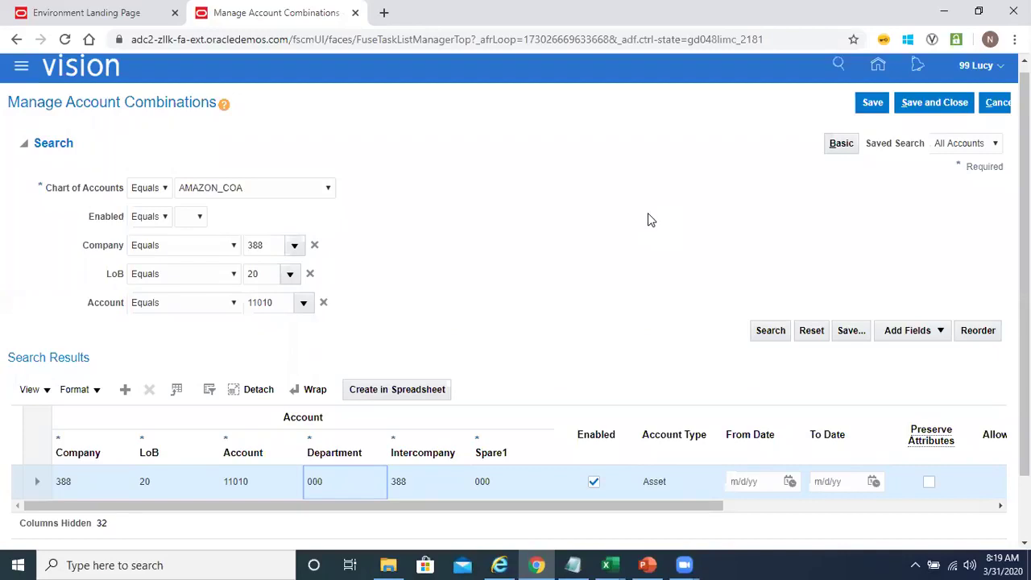
# Step: Search Google for "fbdi template for value set values" in a new browser tab
pyautogui.click(384, 13)
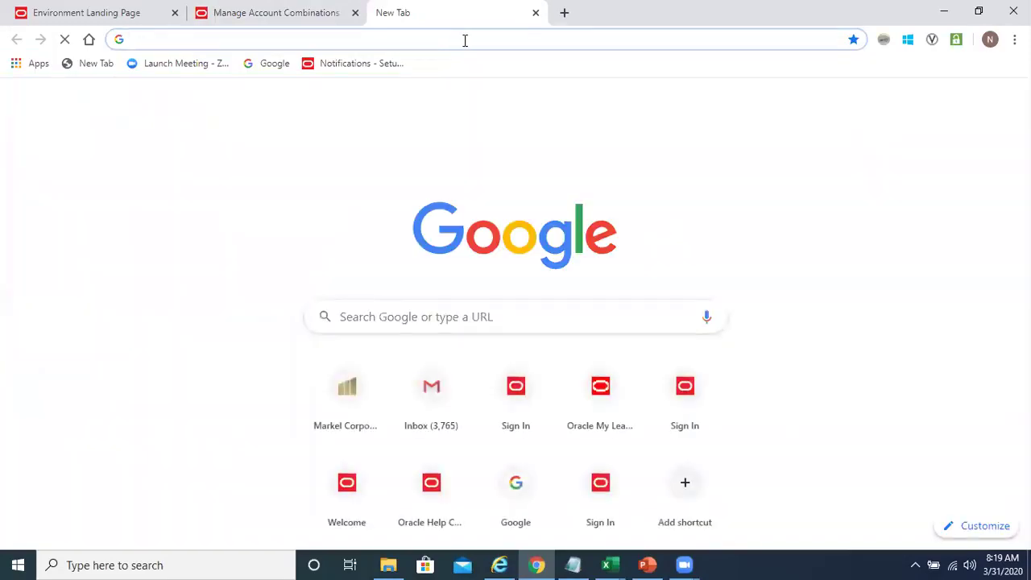
pyautogui.click(451, 318)
pyautogui.write('Va')
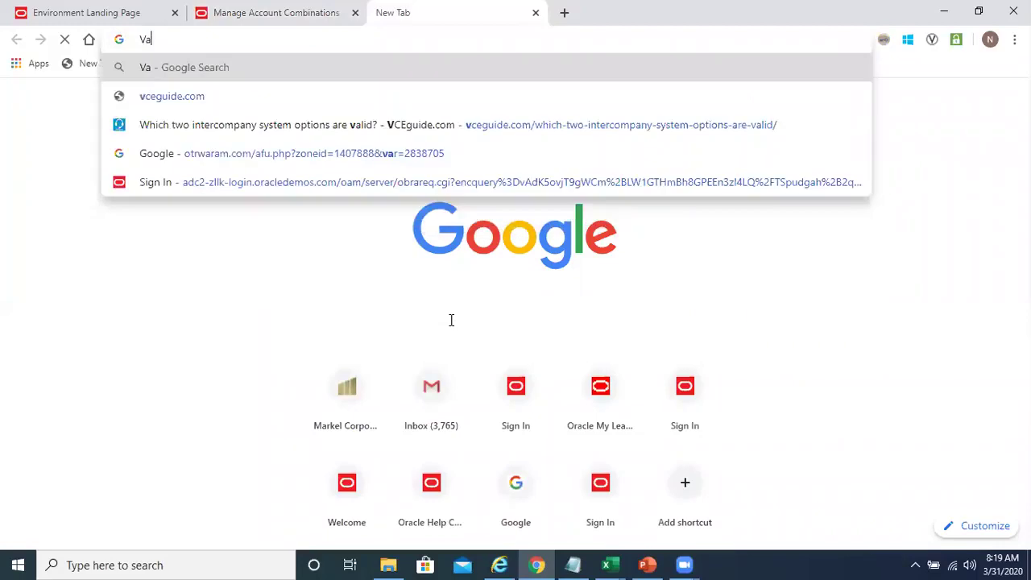
pyautogui.write('lueset')
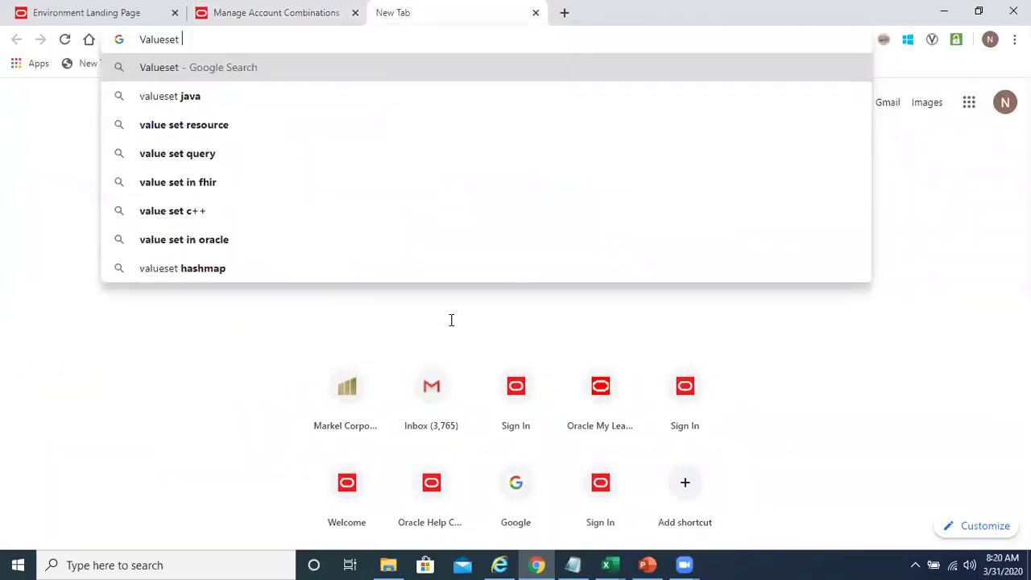
pyautogui.press('BackSpace')
pyautogui.press('BackSpace')
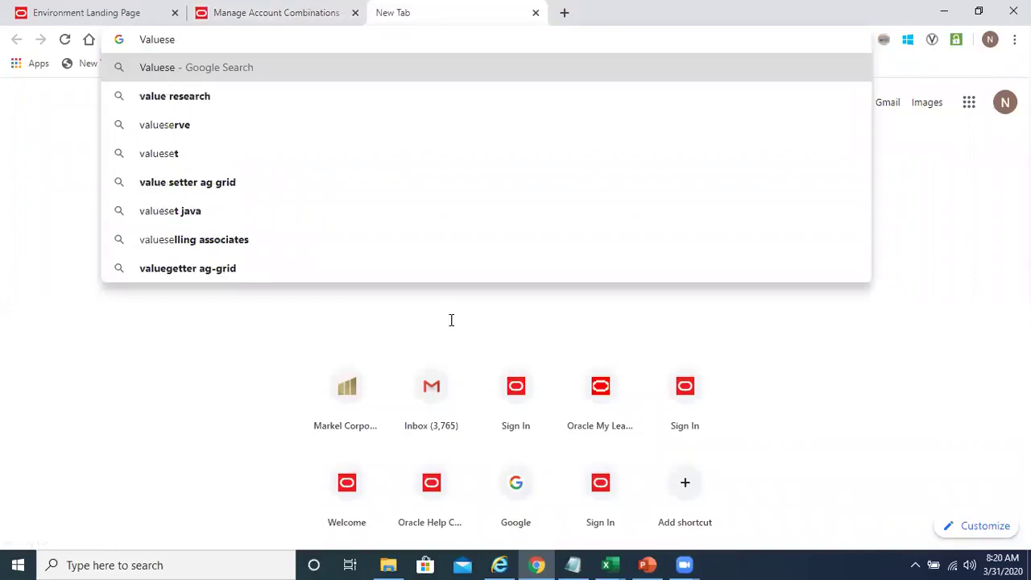
pyautogui.write('t FBDI te')
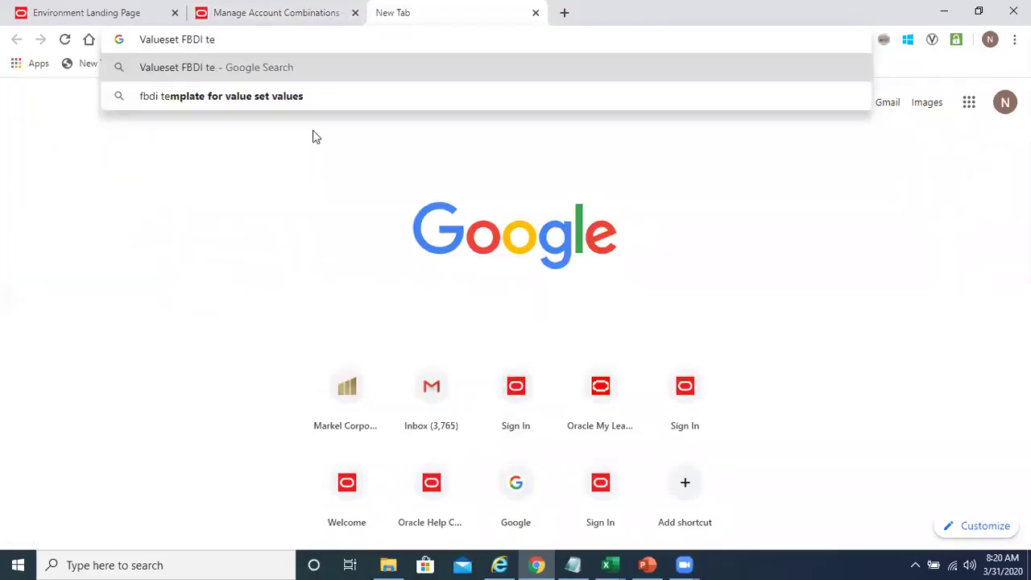
pyautogui.click(306, 101)
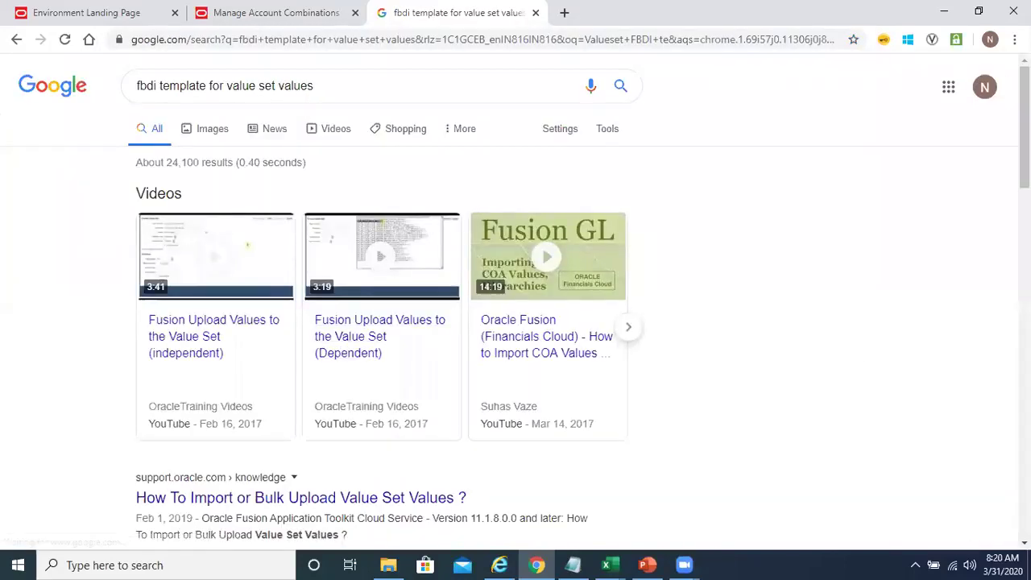
# Step: Open the results "How To Import or Bulk Upload Value Set Values ?" and "Upload Value Set Values Process" in new tabs and view both pages
pyautogui.scroll(-1, 409, 380)
pyautogui.scroll(-3, 690, 345)
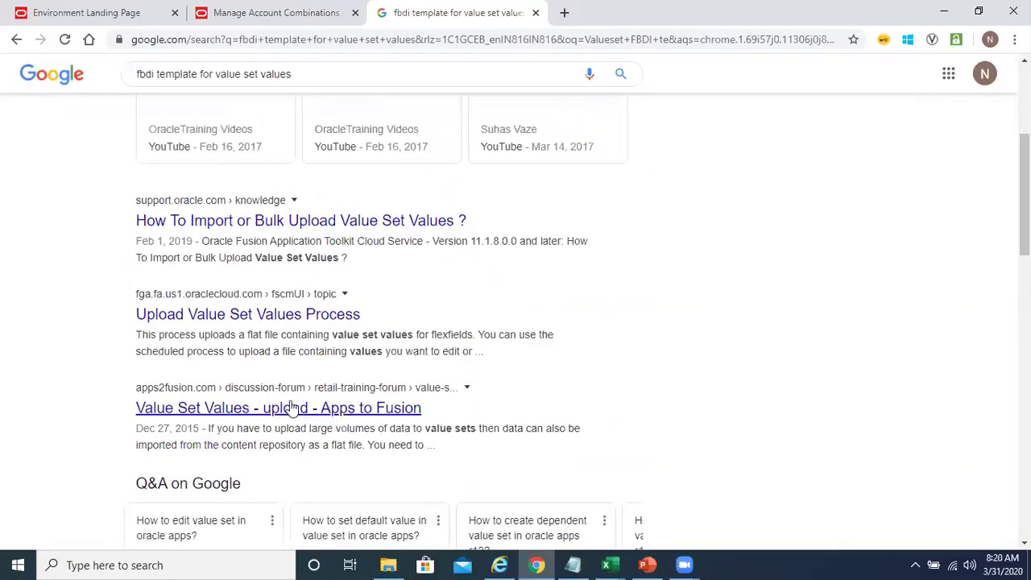
pyautogui.rightClick(252, 224)
pyautogui.click(311, 233)
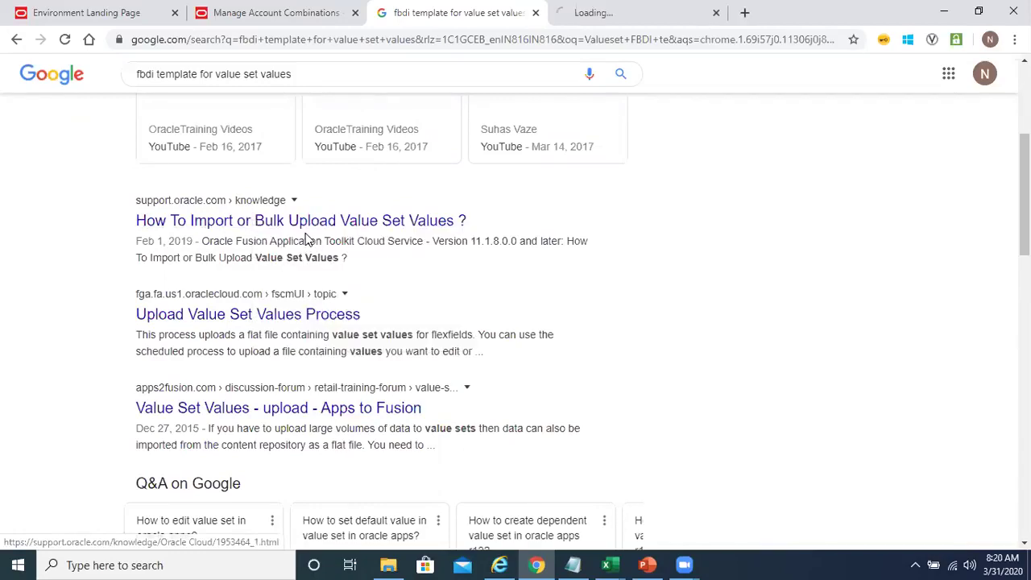
pyautogui.rightClick(290, 315)
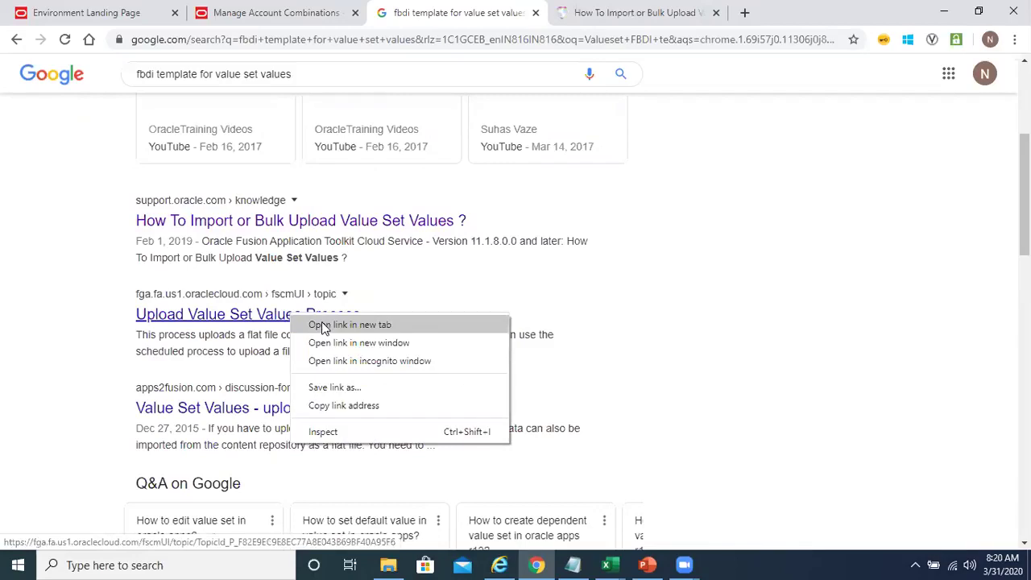
pyautogui.click(322, 325)
pyautogui.click(517, 27)
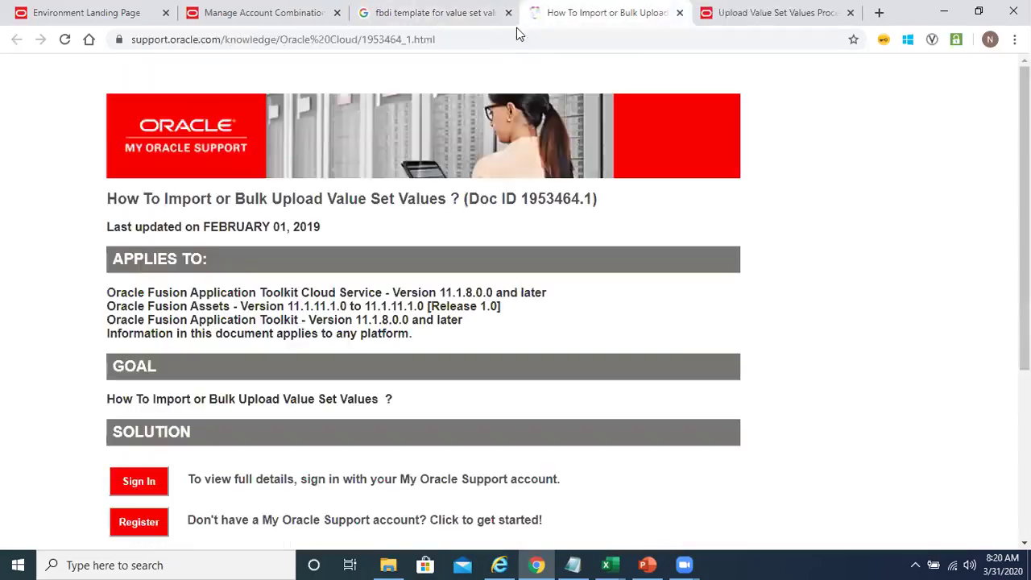
pyautogui.click(714, 25)
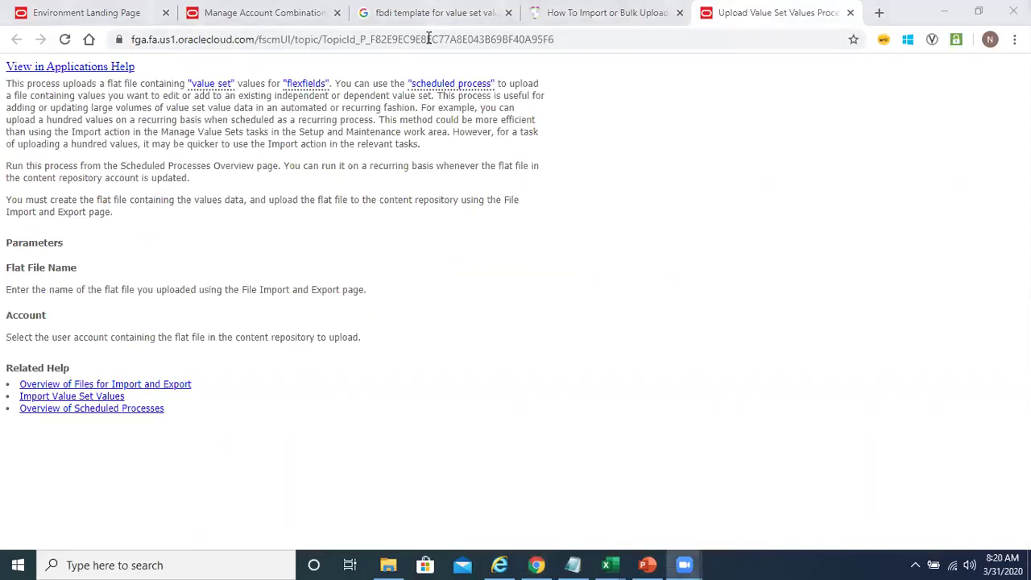
# Step: Return to the Google results for the value set template and clear the search query
pyautogui.click(371, 10)
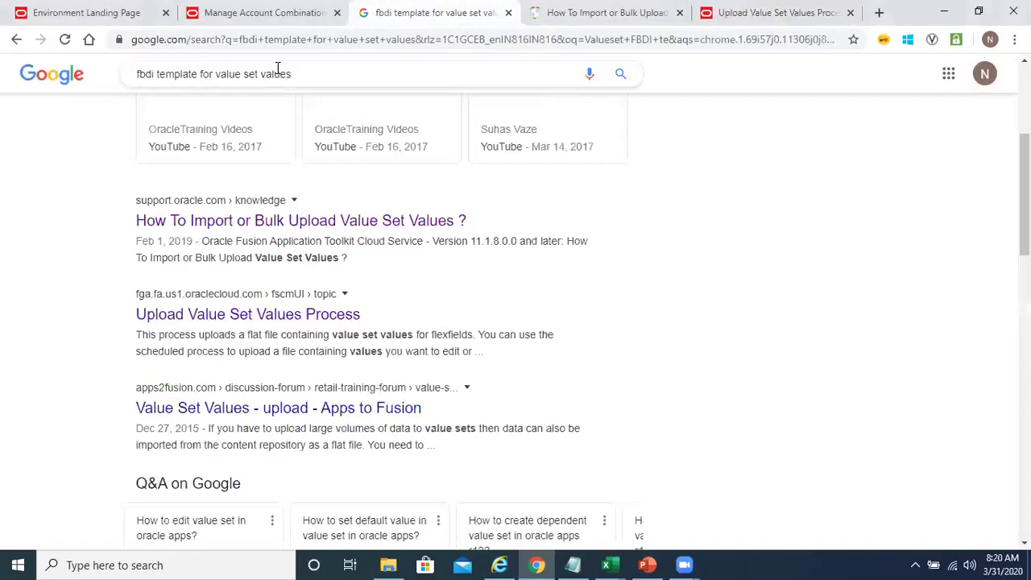
pyautogui.click(334, 71)
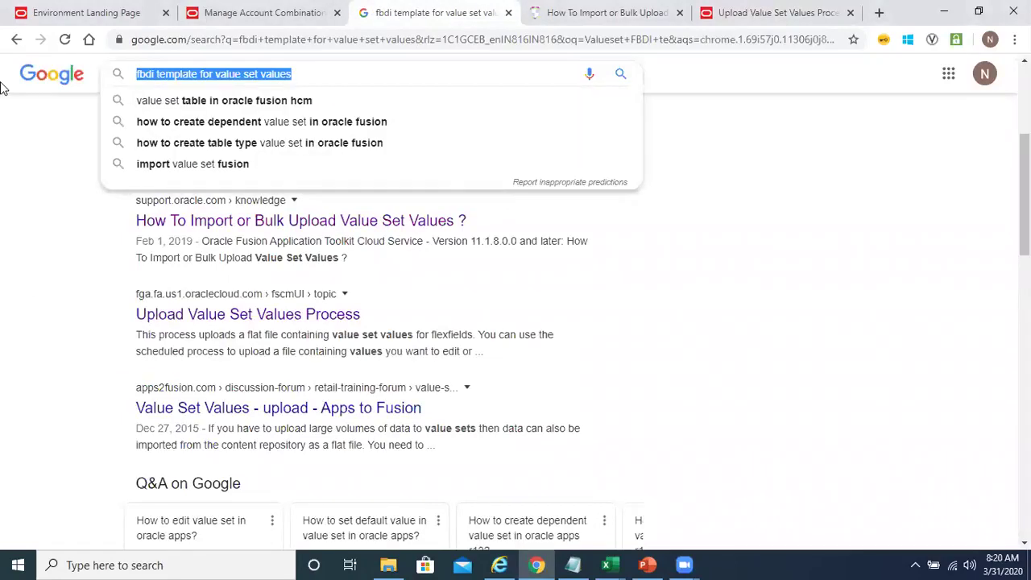
pyautogui.press('Down')
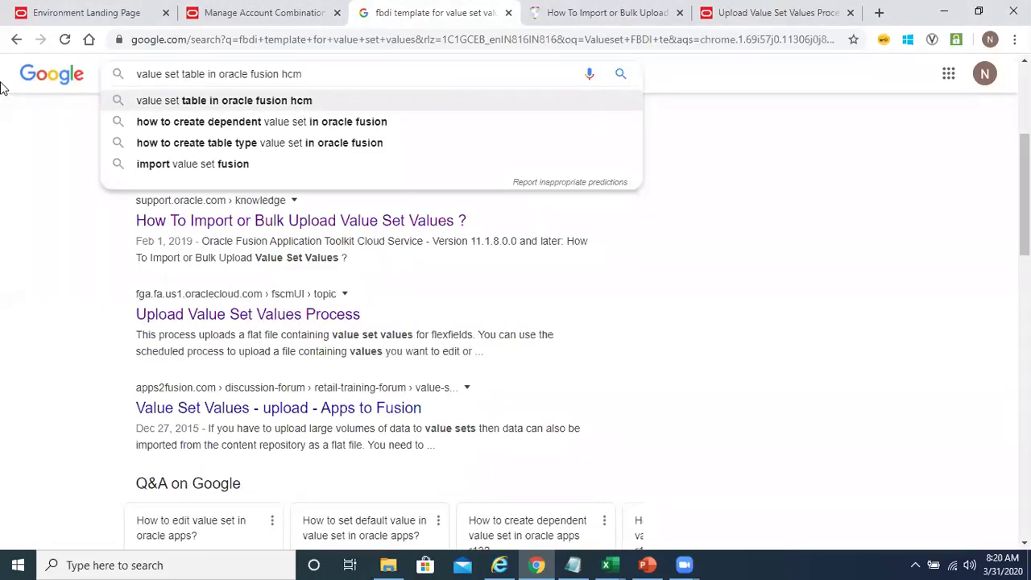
pyautogui.press('BackSpace')
pyautogui.press('BackSpace')
pyautogui.press('BackSpace')
pyautogui.press('BackSpace')
pyautogui.press('BackSpace')
pyautogui.press('BackSpace')
pyautogui.press('BackSpace')
pyautogui.press('BackSpace')
pyautogui.press('BackSpace')
pyautogui.press('BackSpace')
pyautogui.press('BackSpace')
pyautogui.press('BackSpace')
pyautogui.press('BackSpace')
pyautogui.press('BackSpace')
pyautogui.press('BackSpace')
pyautogui.press('BackSpace')
pyautogui.press('BackSpace')
pyautogui.press('BackSpace')
pyautogui.press('BackSpace')
pyautogui.press('BackSpace')
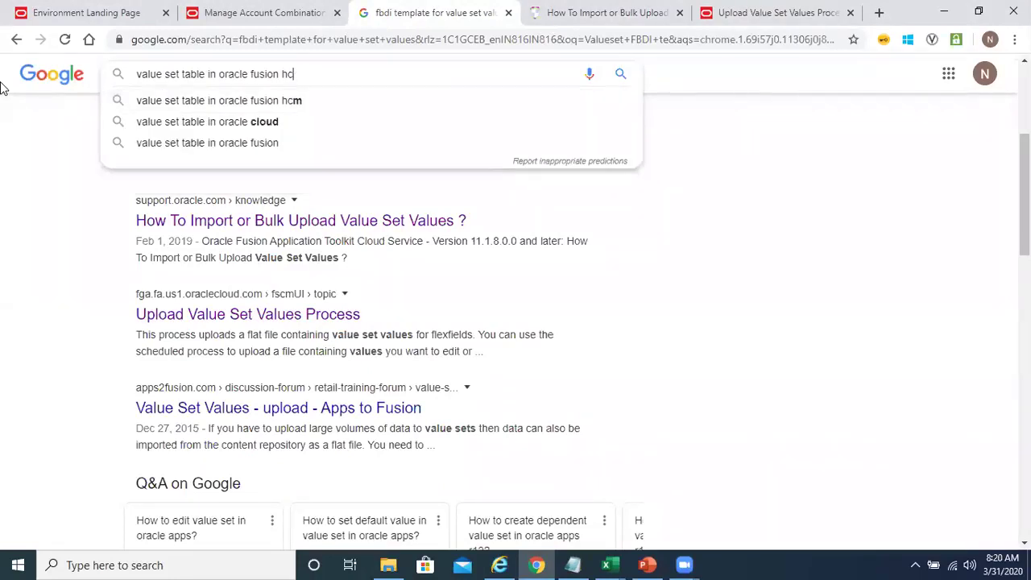
pyautogui.write('V')
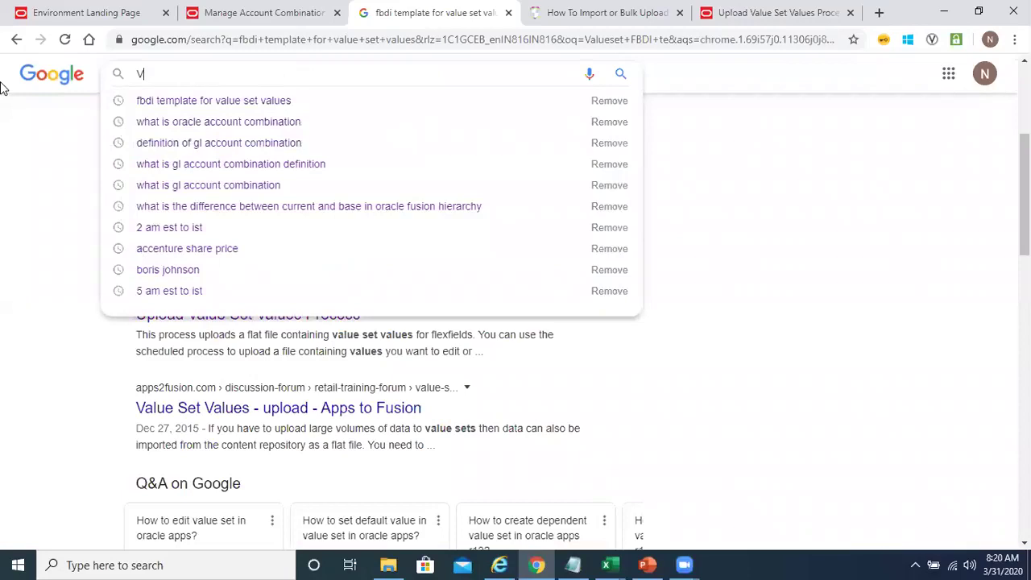
pyautogui.write('alueset')
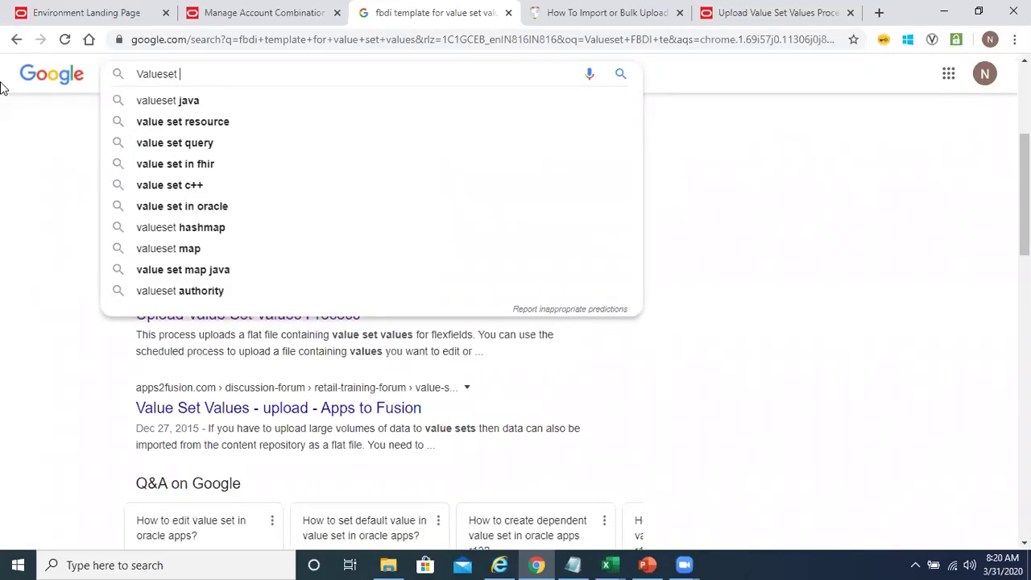
pyautogui.press('BackSpace')
pyautogui.press('BackSpace')
pyautogui.press('BackSpace')
pyautogui.press('BackSpace')
pyautogui.press('BackSpace')
pyautogui.press('BackSpace')
pyautogui.press('BackSpace')
pyautogui.press('BackSpace')
pyautogui.press('BackSpace')
# Step: Rerun the Google search for "fbdi template for value set values" using the suggested query
pyautogui.write('FBD')
pyautogui.press('Down')
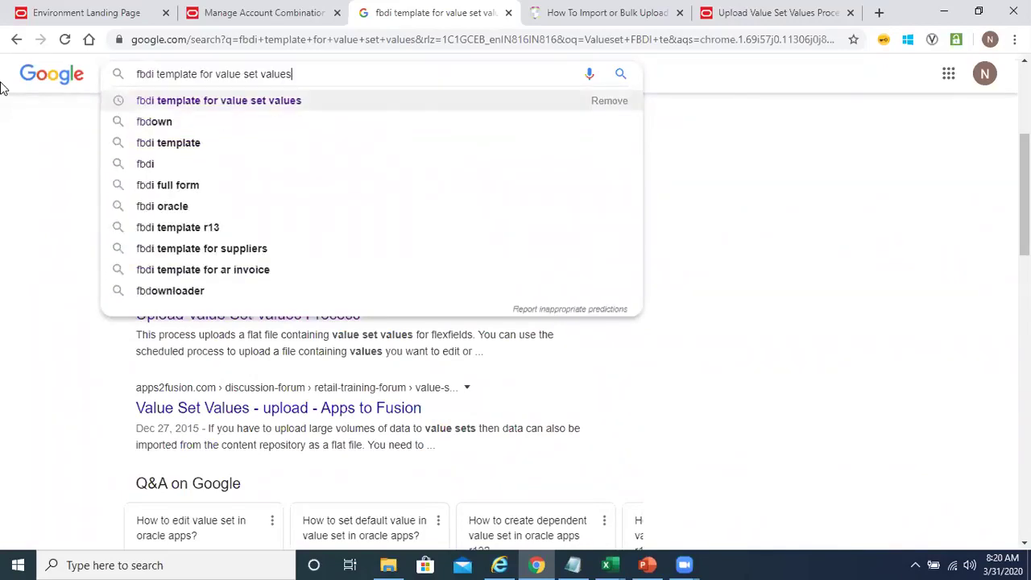
pyautogui.press('Return')
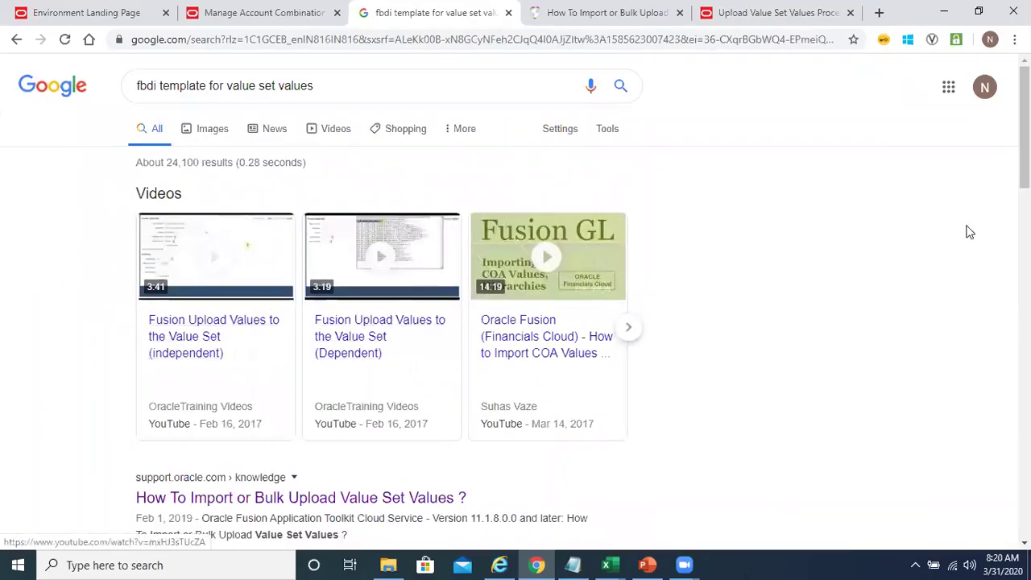
# Step: Open the "How To Import or Bulk Upload Value Set Values ?" result in another new tab and view the My Oracle Support article
pyautogui.scroll(-2, 515, 302)
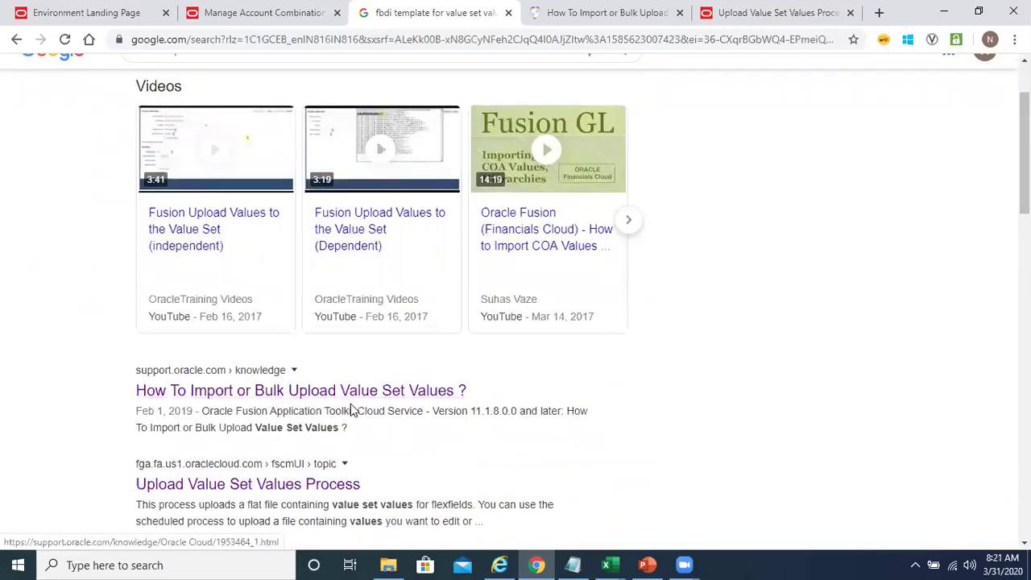
pyautogui.rightClick(300, 394)
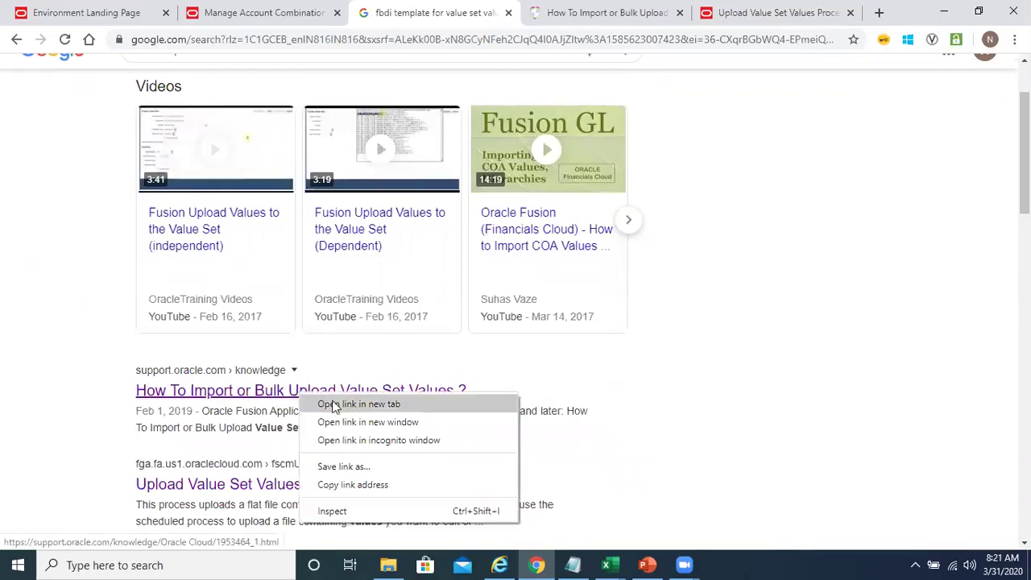
pyautogui.click(331, 405)
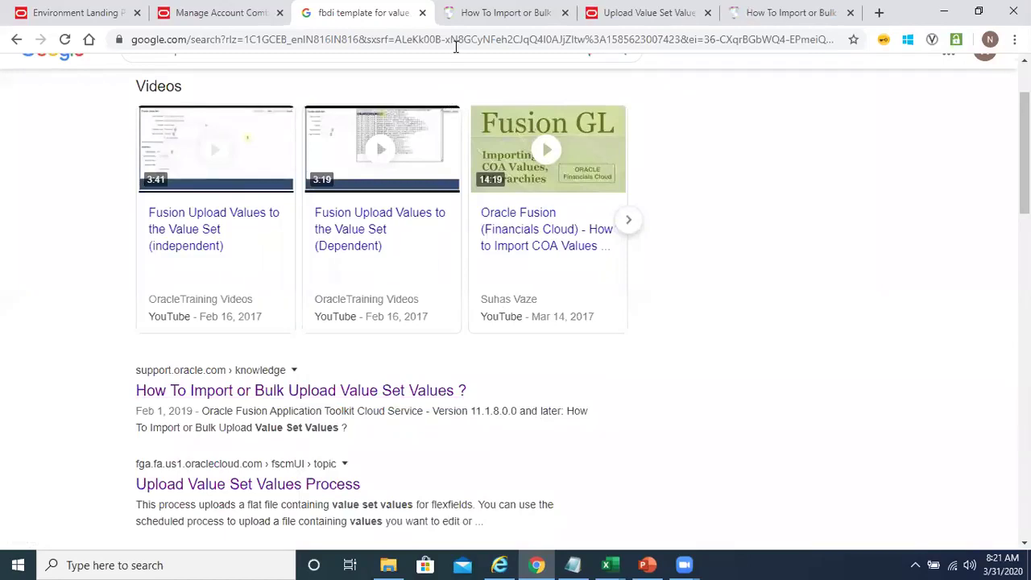
pyautogui.hotkey('ctrl', 'Tab')
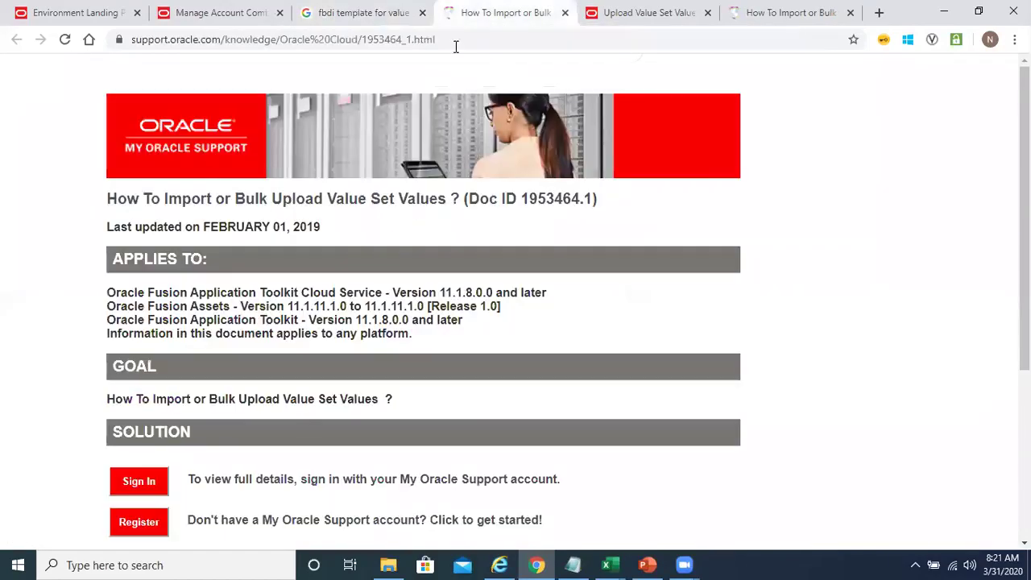